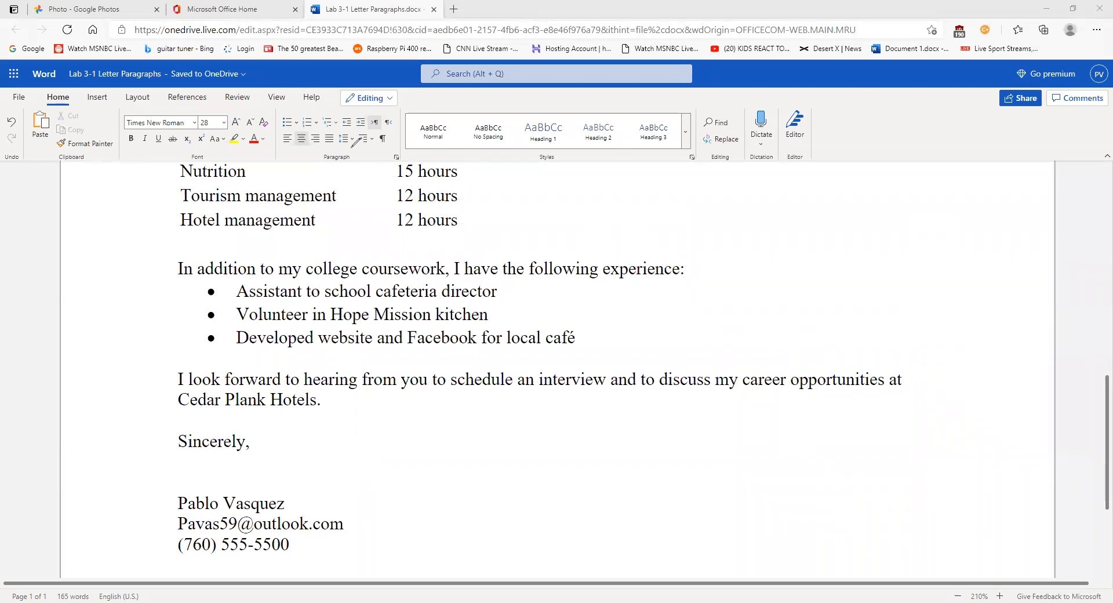
- Add a new line after 'café' in the bulleted list, then remove it again
mouse_move(294, 126)
left_mouse_down()
mouse_move(304, 113)
mouse_move(276, 116)
mouse_move(302, 130)
left_mouse_up()
left_click(581, 339)
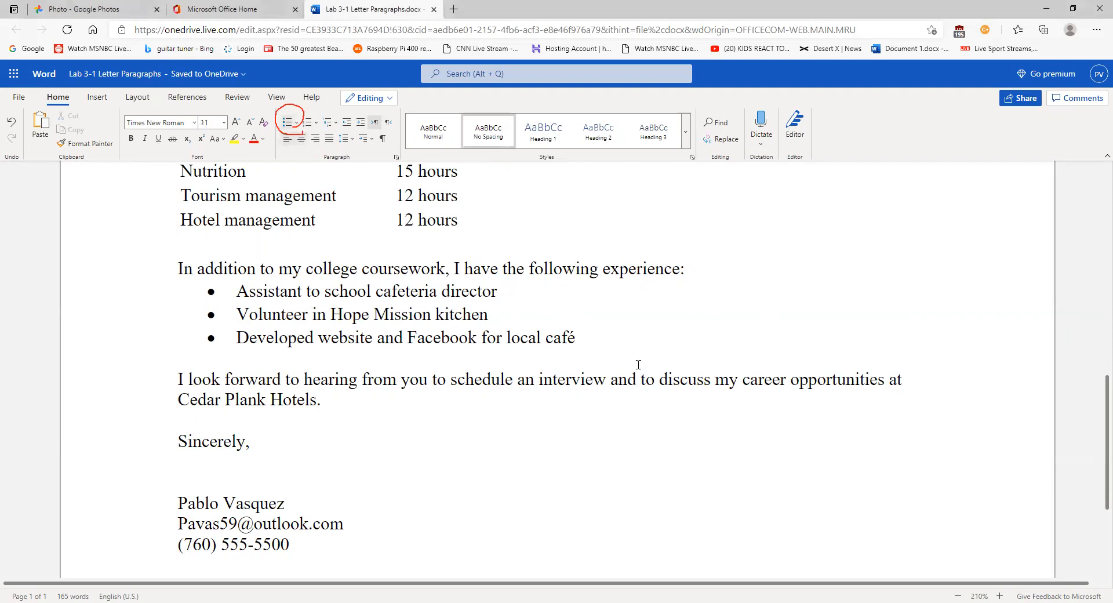
key("Return")
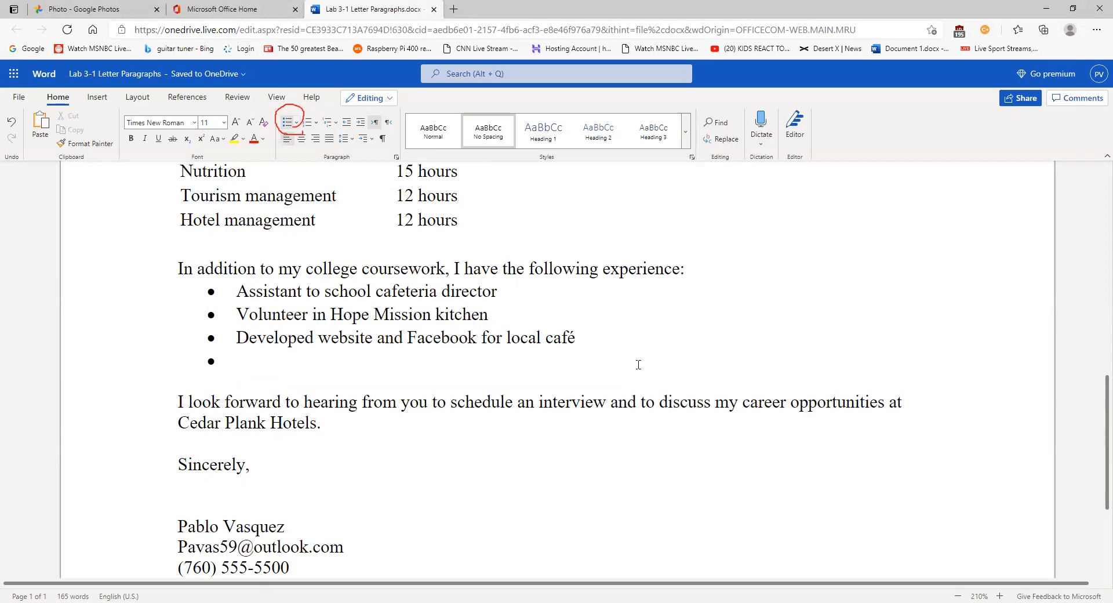
key("Return")
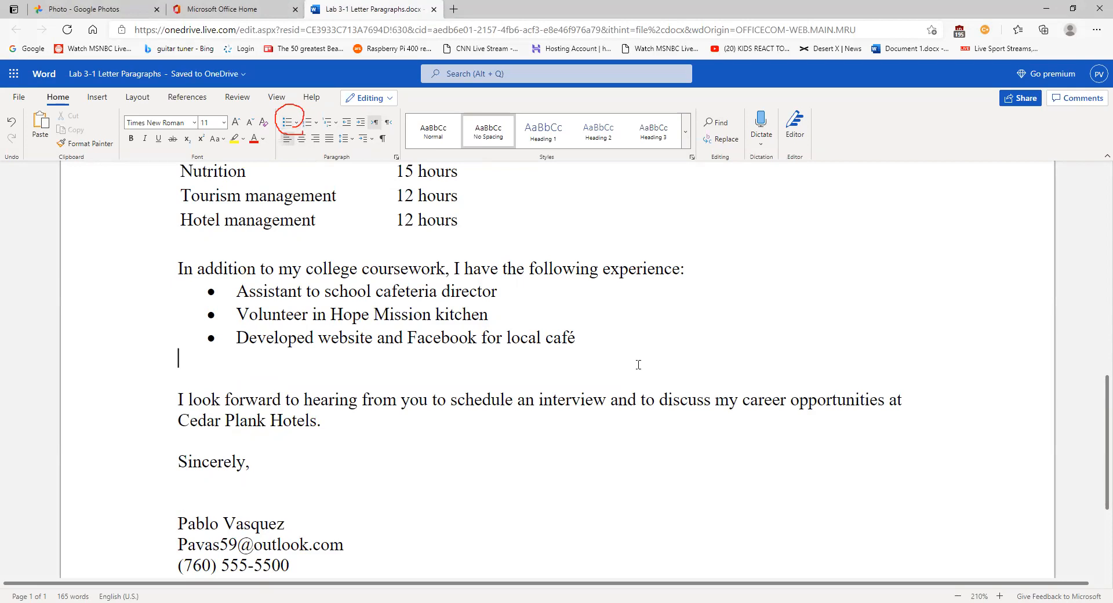
key("Delete")
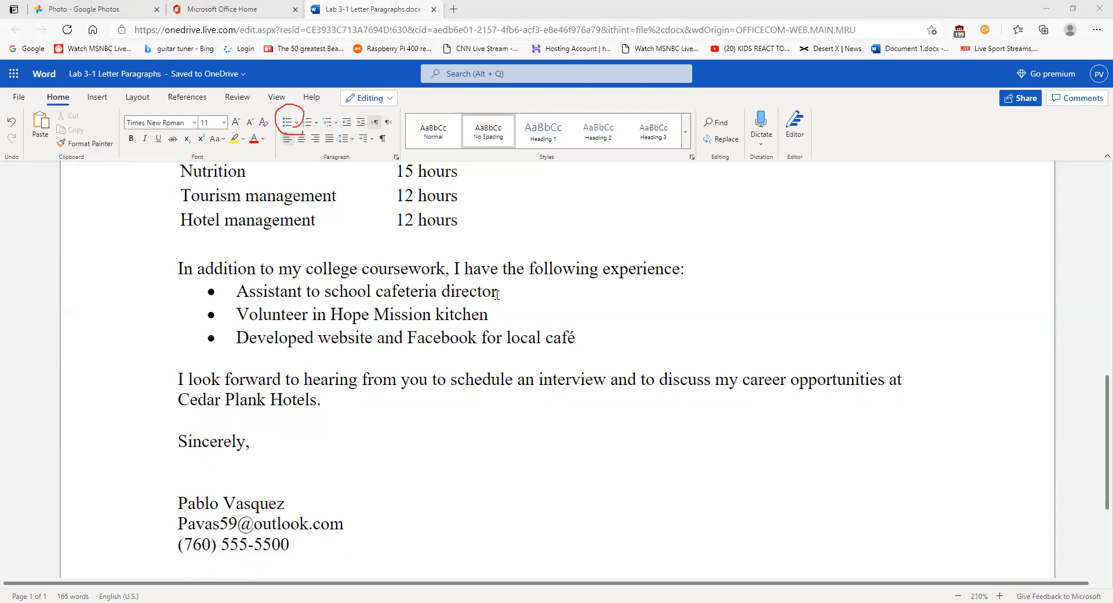
- Select the three experience items, remove their bullets, then restore the bulleted list
left_click_drag(497, 294, 504, 338)
left_click(545, 339)
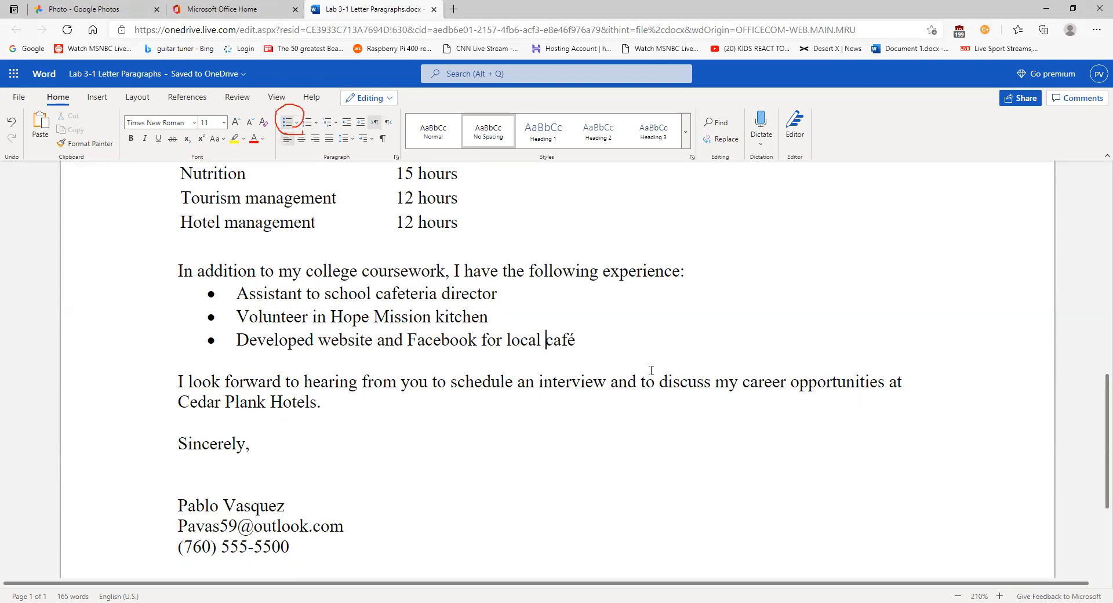
left_click_drag(594, 341, 235, 295)
left_click(287, 128)
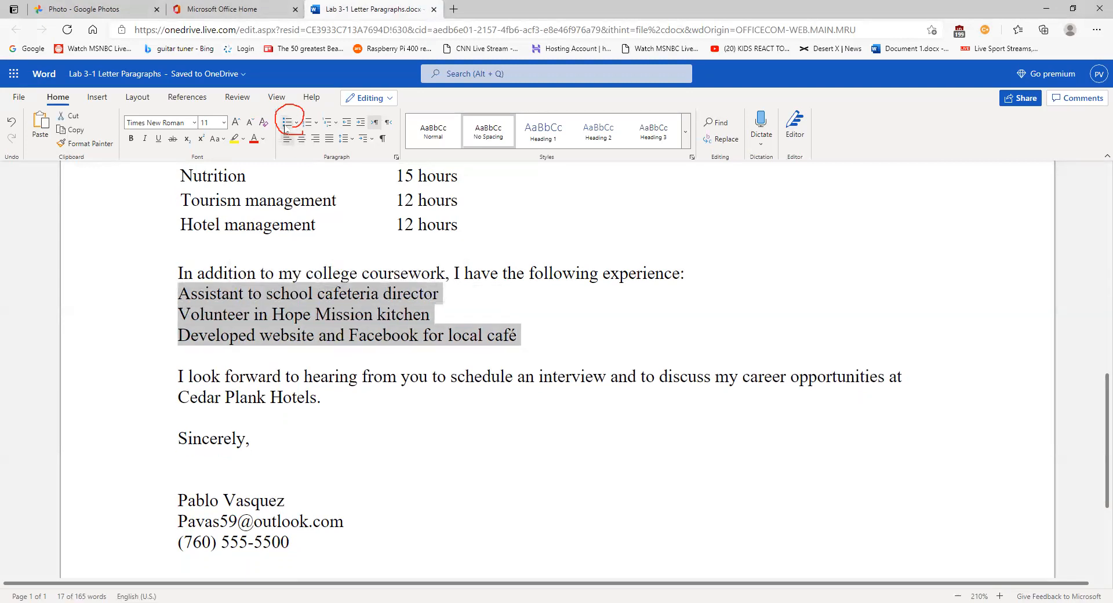
left_click(286, 127)
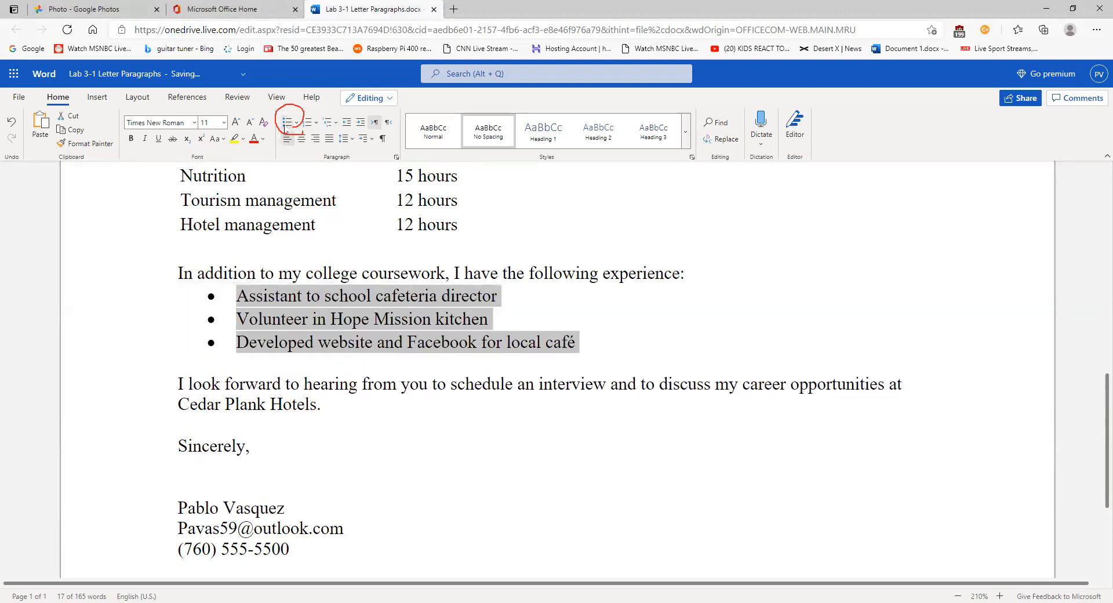
left_click(606, 348)
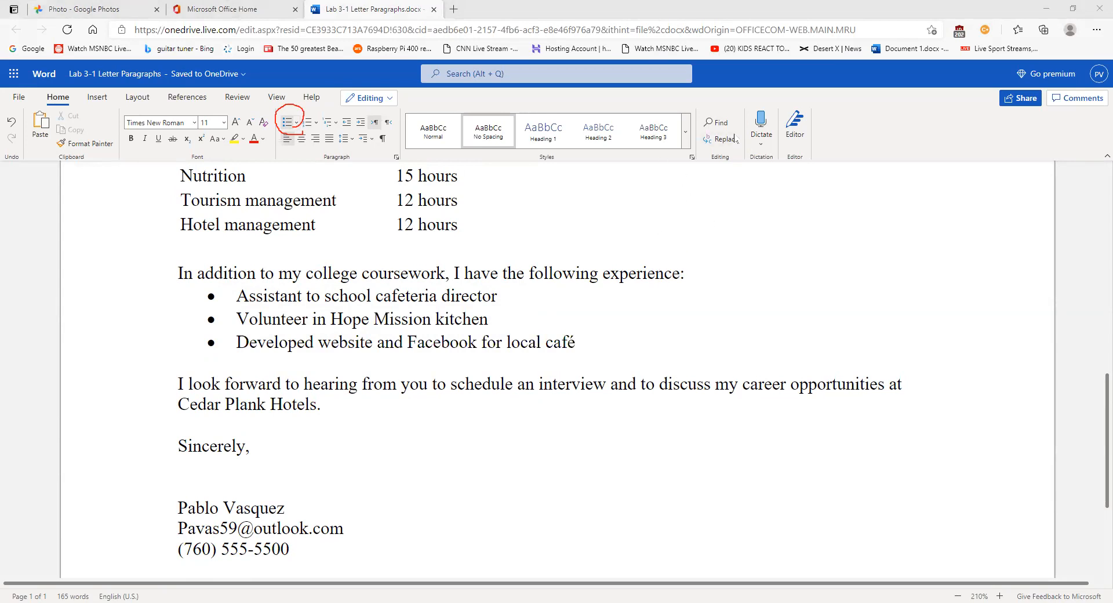
- Start dictation on the blank line under 'Sincerely,' with browser microphone access allowed
scroll(435, 426, "down", 3)
scroll(438, 427, "up", 4)
scroll(438, 428, "down", 4)
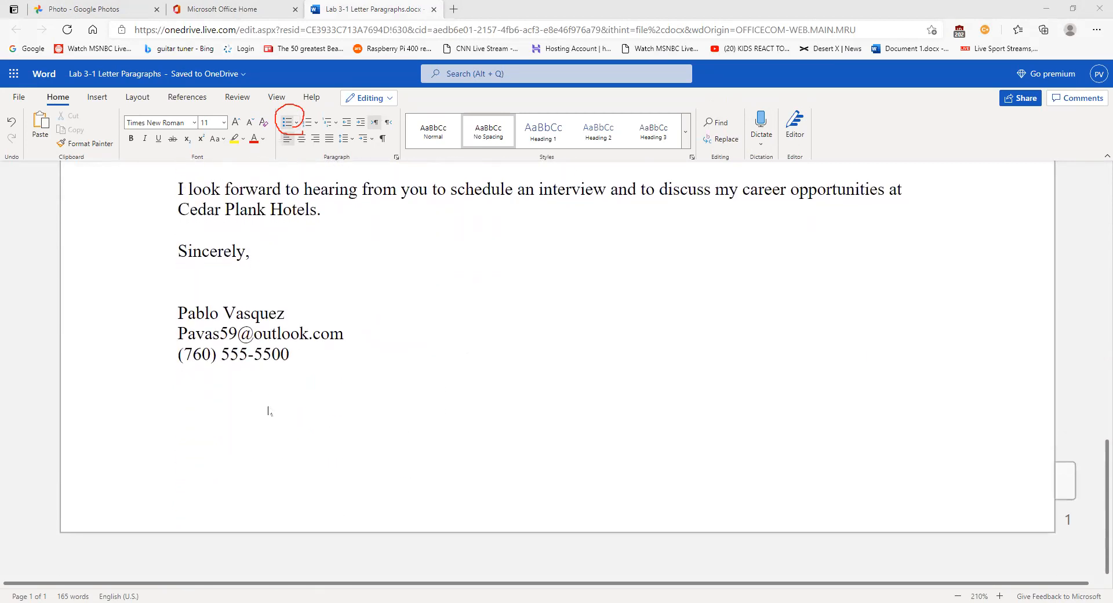
left_click(325, 366)
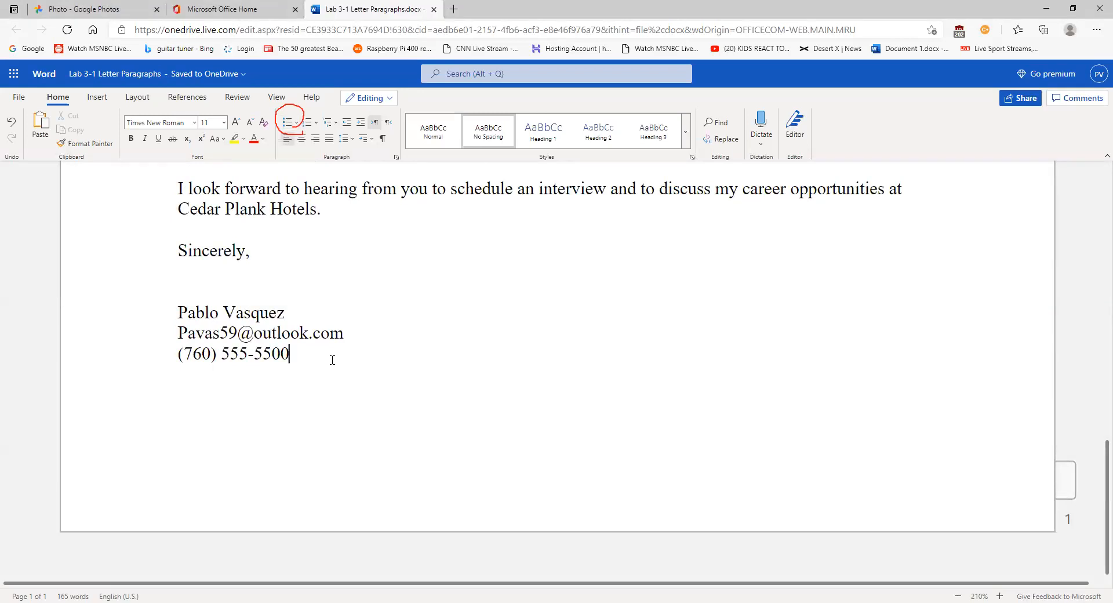
left_click(253, 285)
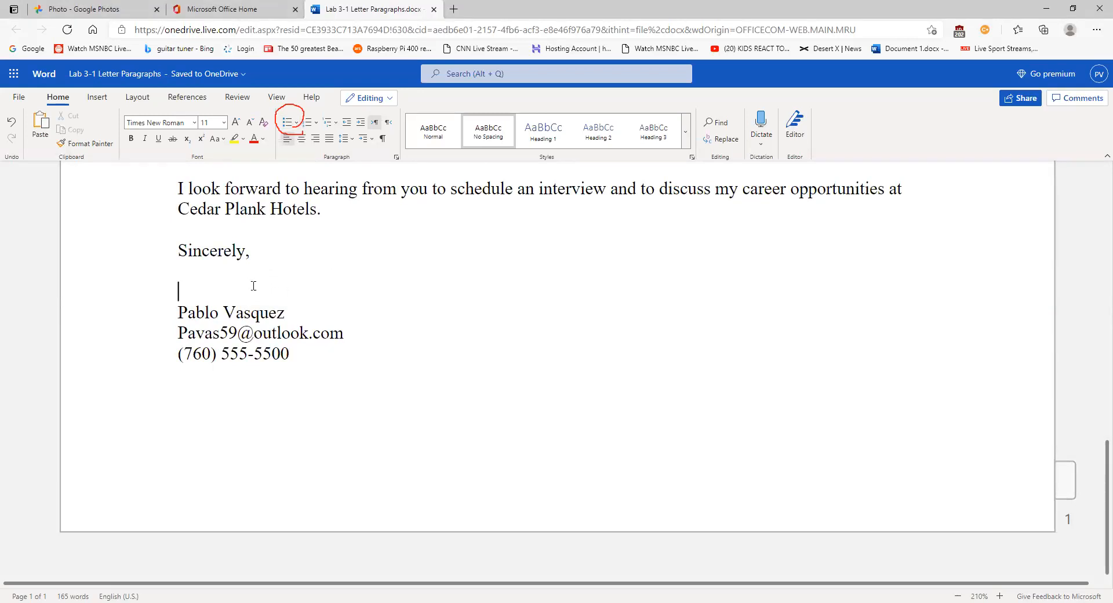
left_click(769, 142)
left_click(225, 92)
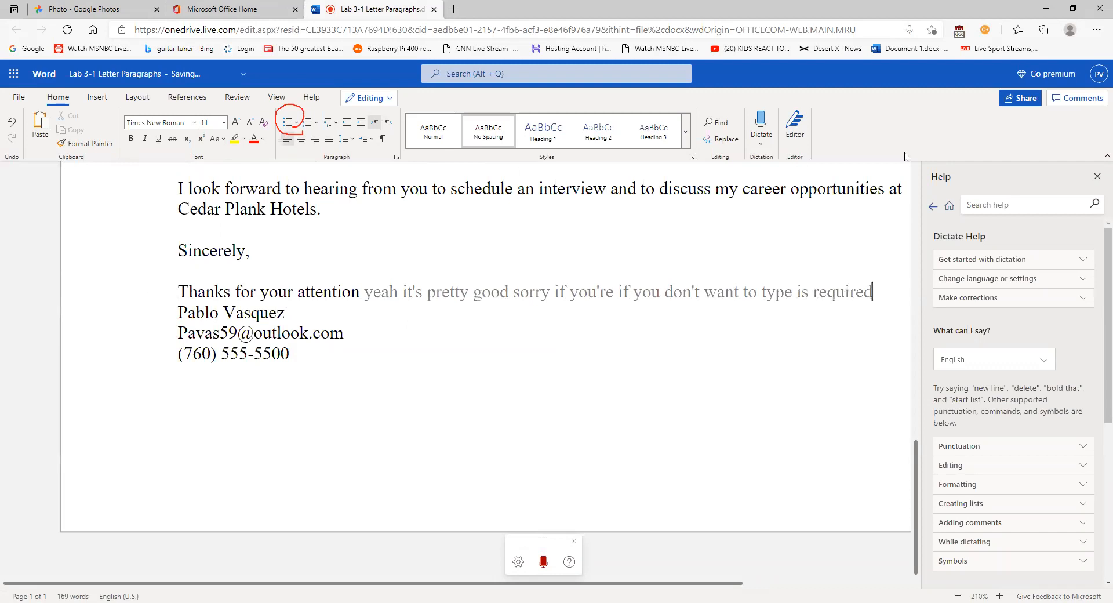
- Stop dictating and undo both dictated lines, including 'Thanks for your attention'
left_click(764, 128)
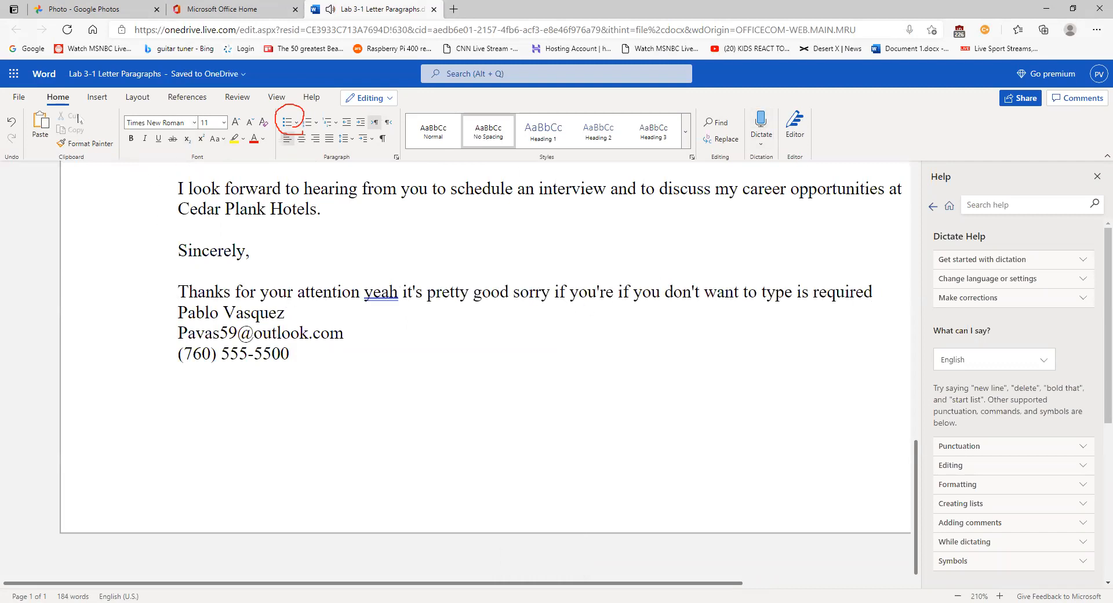
left_click(12, 122)
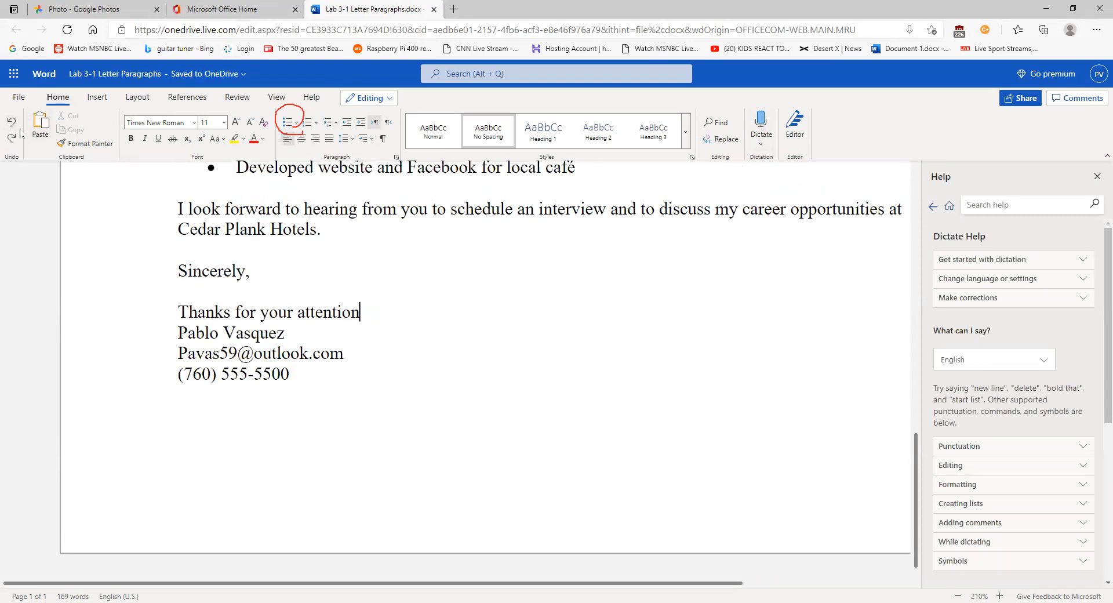
left_click(11, 123)
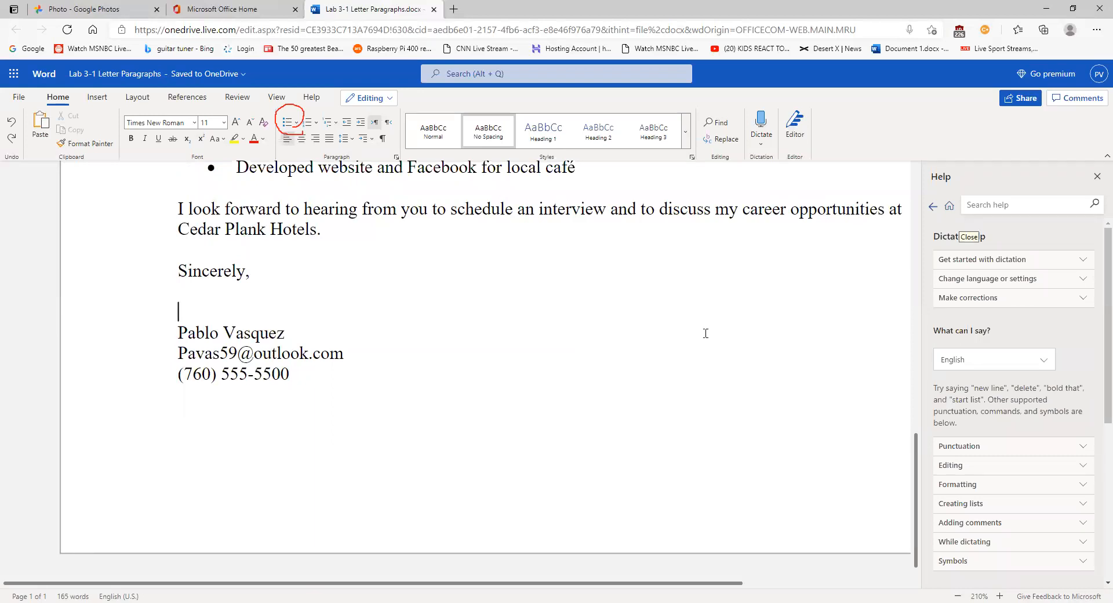
scroll(801, 281, "up", 10)
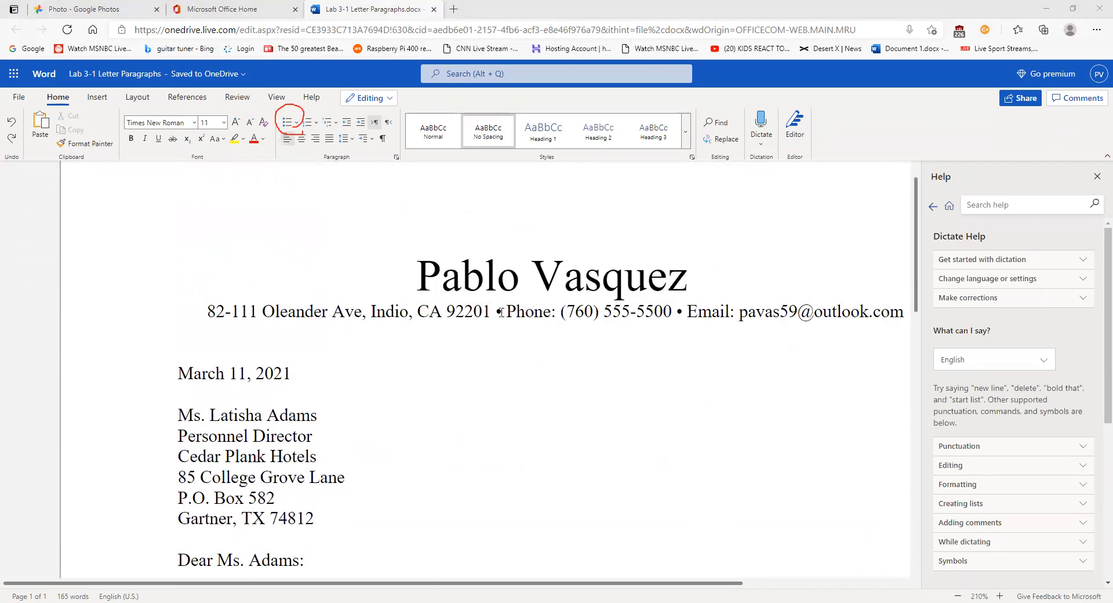
- Insert the bullet symbol from the Insert tab's Symbol gallery before 'Phone' in the address line
left_click(503, 311)
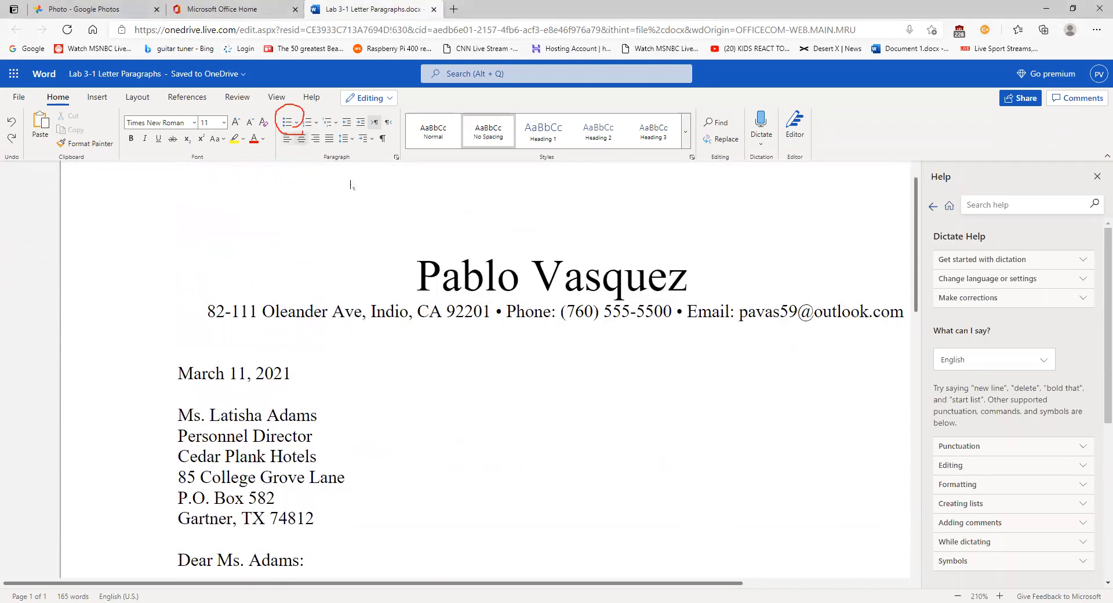
left_click(96, 99)
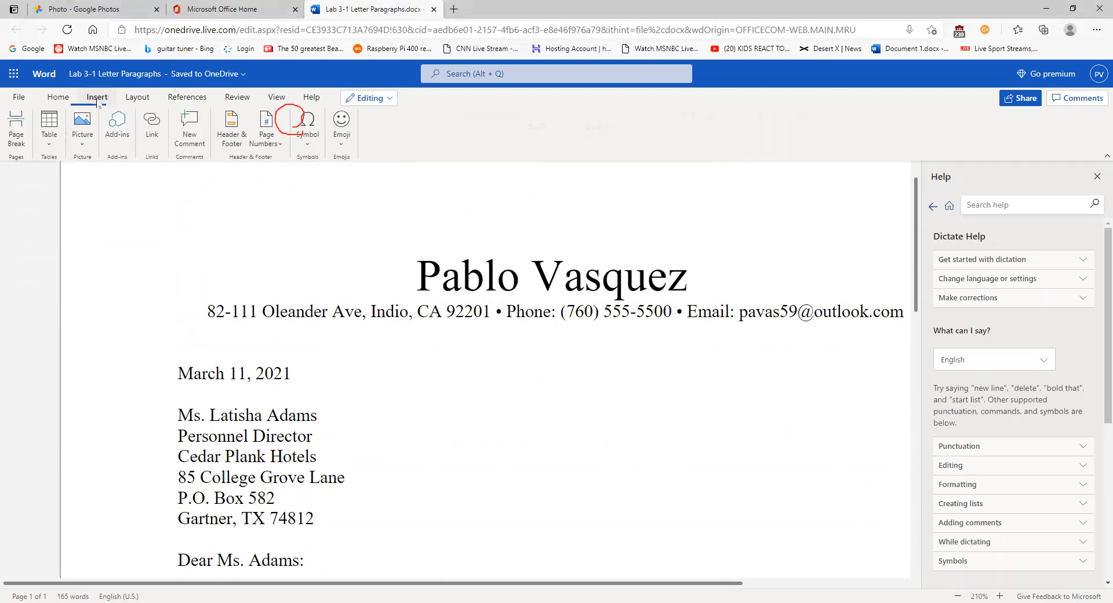
left_click(308, 150)
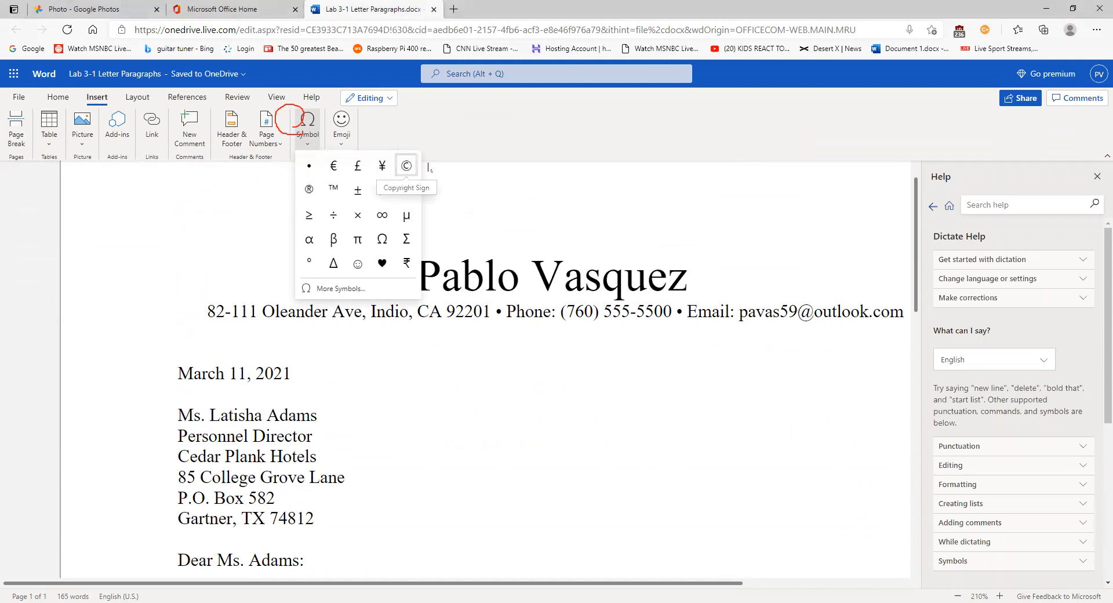
left_click(601, 205)
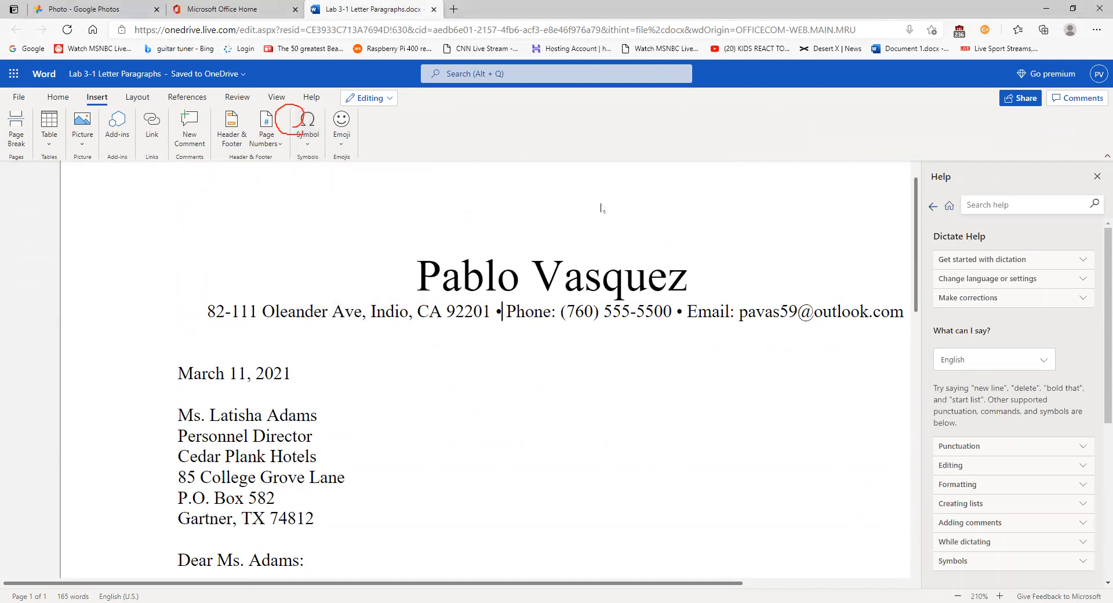
left_click(308, 142)
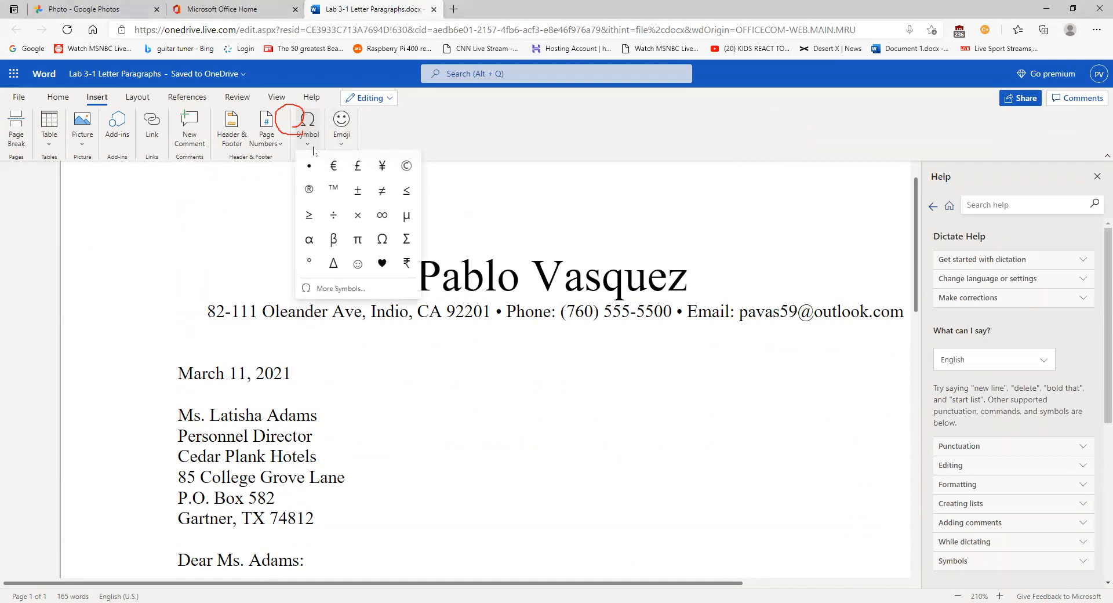
left_click(309, 168)
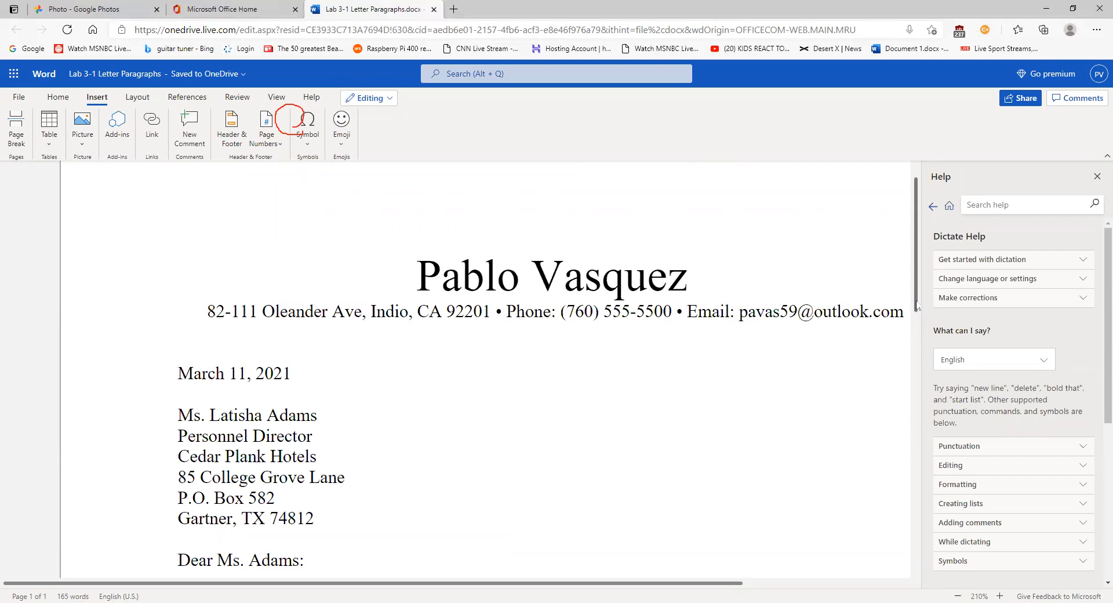
mouse_move(917, 302)
left_mouse_down()
mouse_move(919, 538)
mouse_move(921, 525)
left_mouse_up()
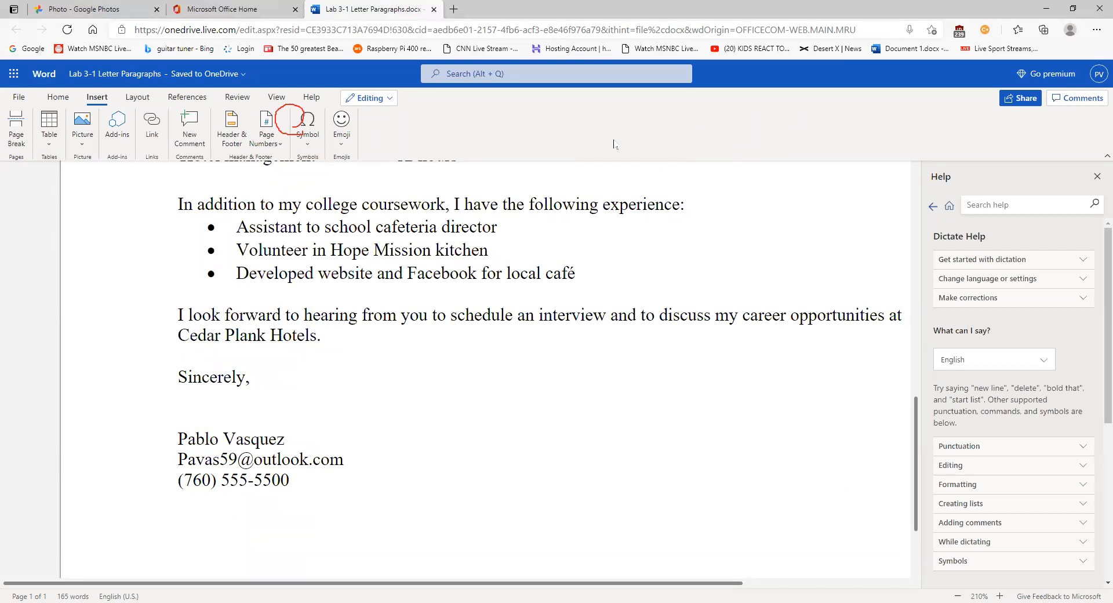
- Collapse the Home tab ribbon into the simplified single-line layout
left_click(58, 98)
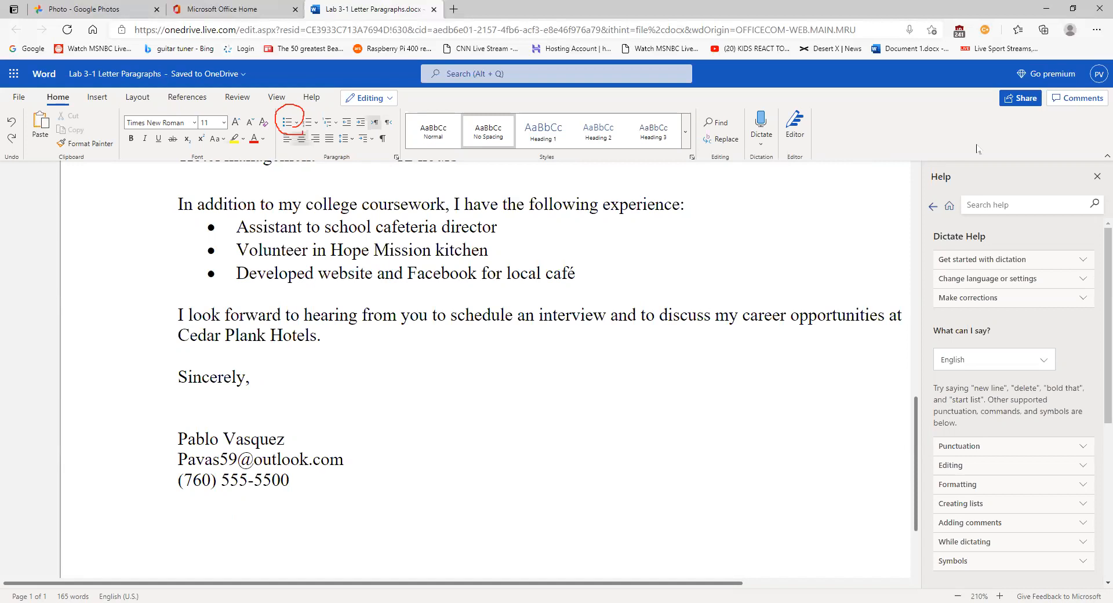
left_click(1107, 156)
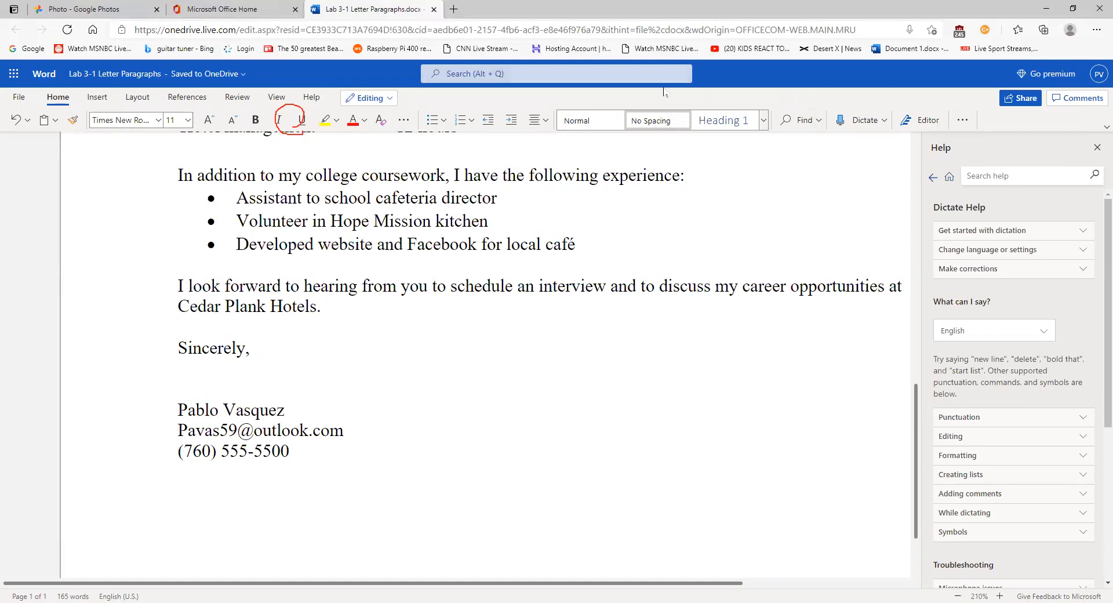
left_click(550, 86)
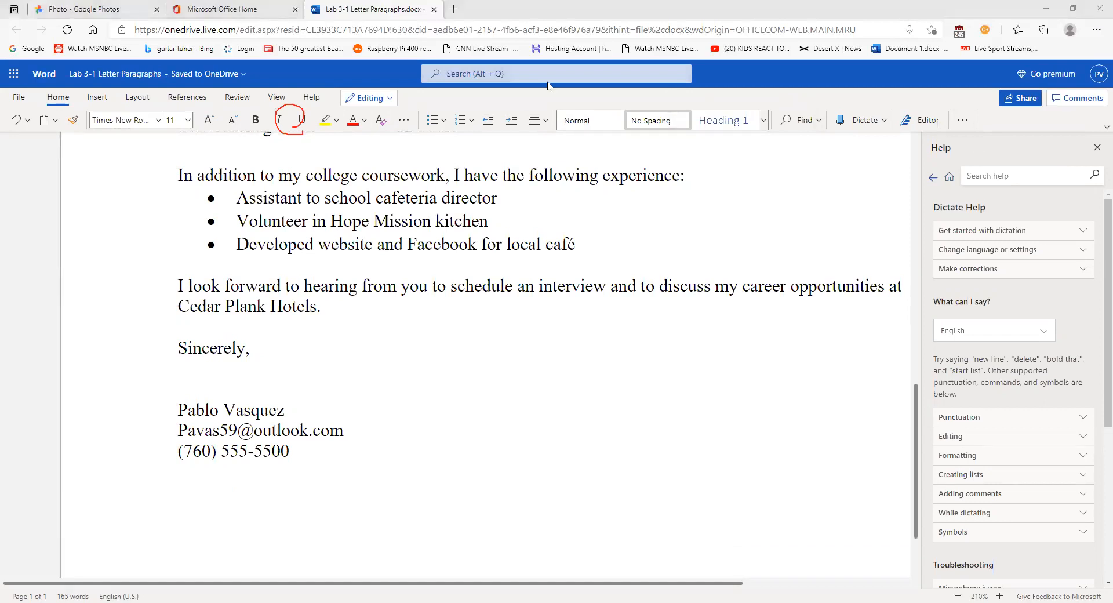
mouse_move(981, 108)
left_mouse_down()
mouse_move(919, 122)
mouse_move(953, 109)
mouse_move(938, 112)
left_mouse_up()
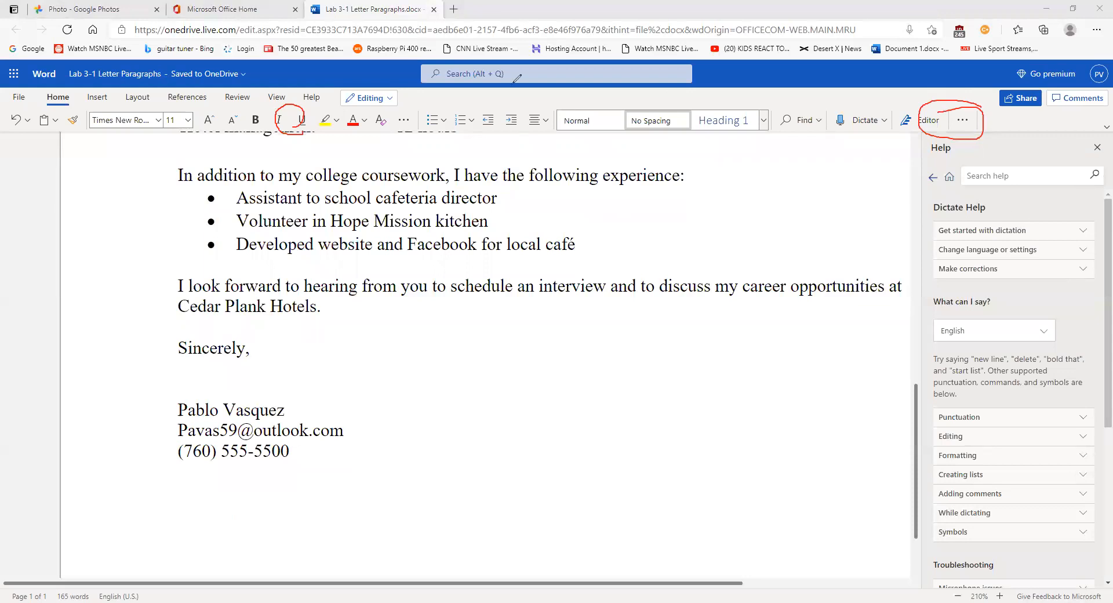
- Close the Help pane, glance at the More Options paragraph menu, then click into the signature block
left_click(1096, 148)
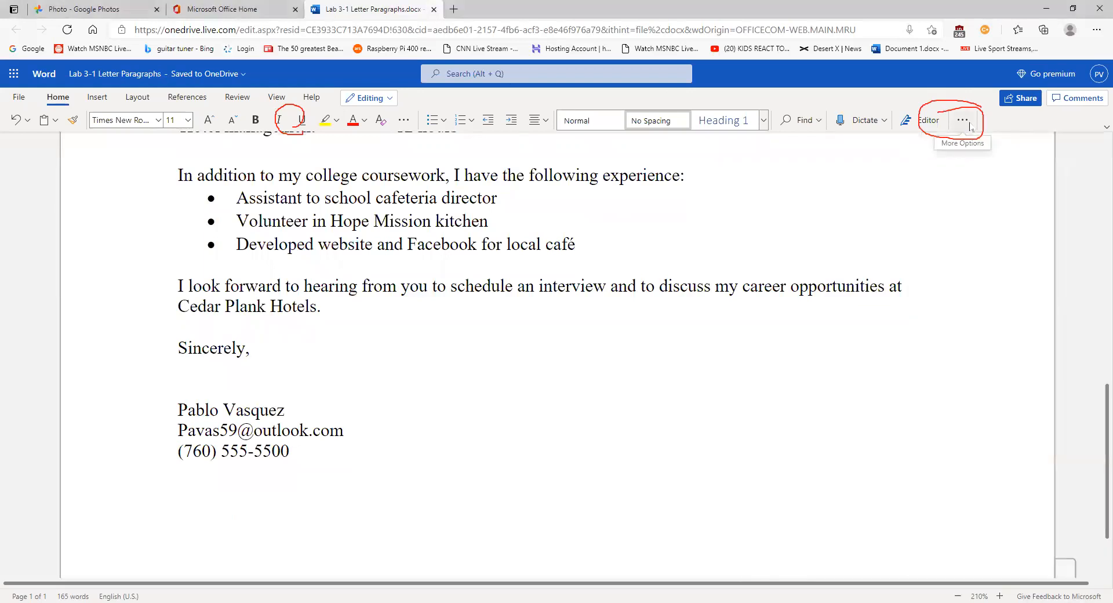
left_click(965, 121)
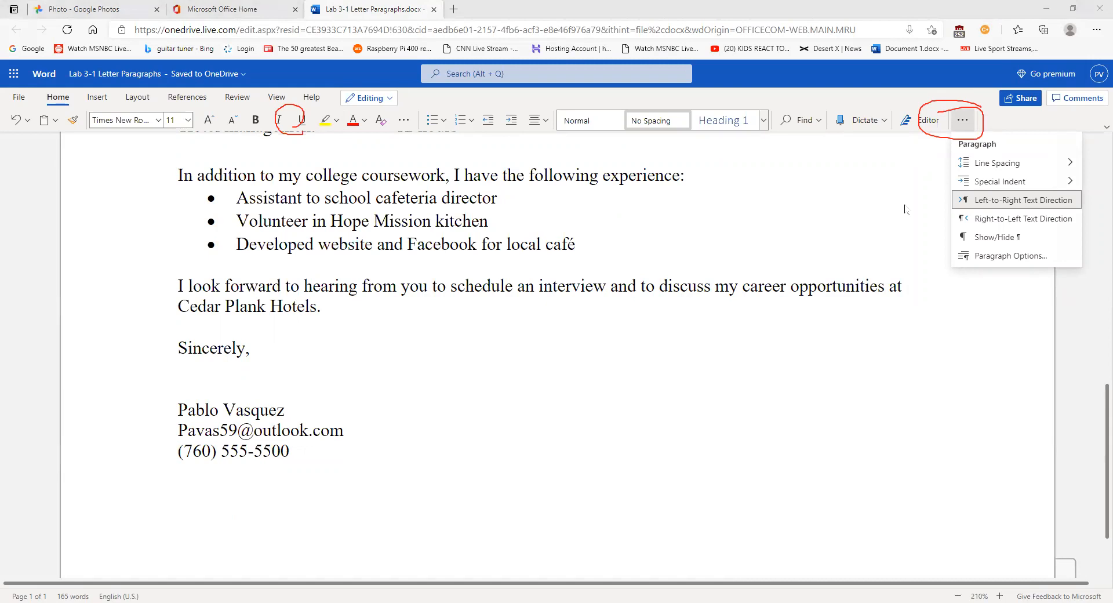
left_click(957, 348)
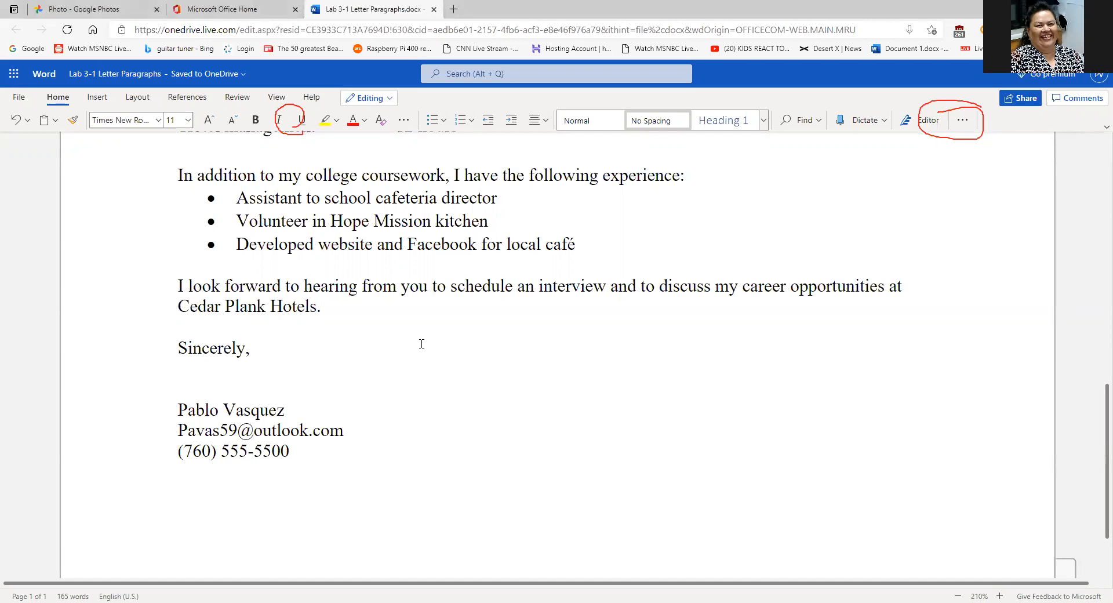
left_click(596, 400)
- Paste the copied bed clip-art image via right-click onto the empty line below 'Sincerely,'
left_click(260, 372)
right_click(255, 379)
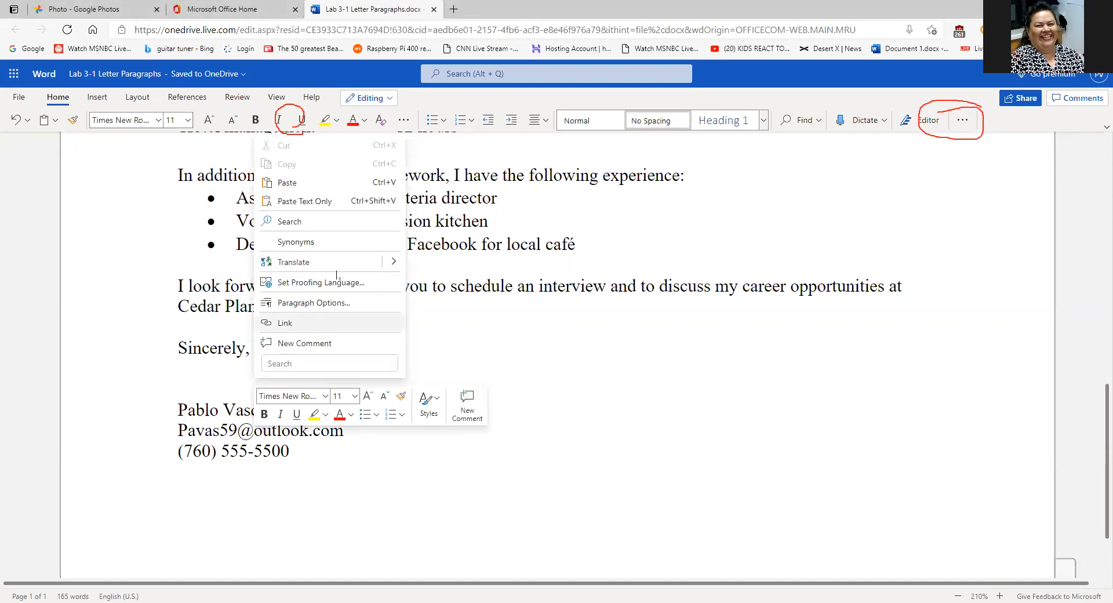
left_click(287, 182)
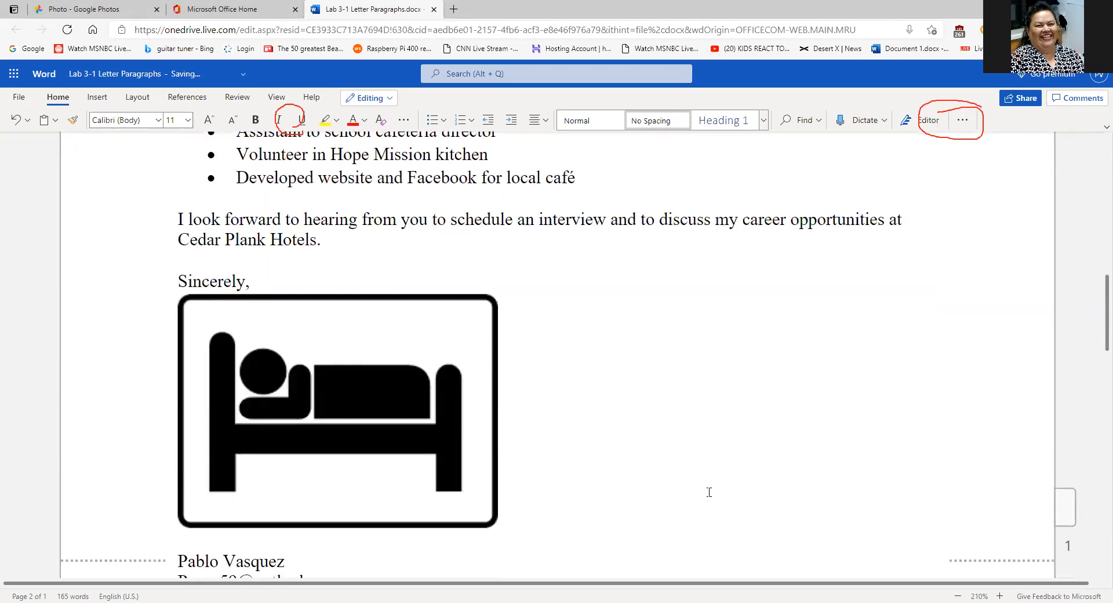
- Select and delete the pasted bed image, then click the empty line below 'Sincerely,'
left_click(493, 422)
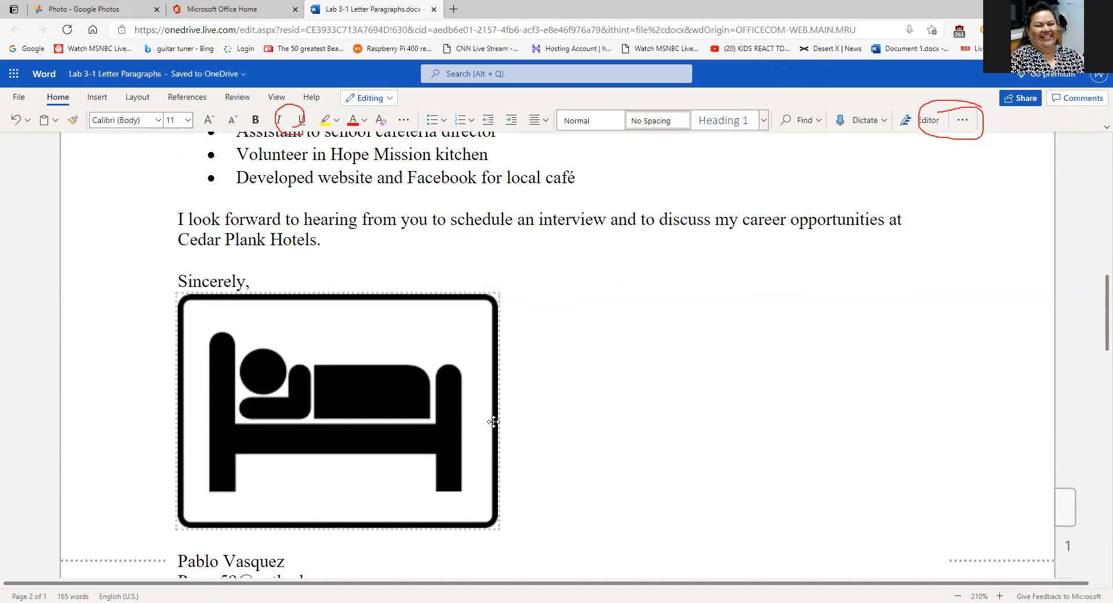
key("BackSpace")
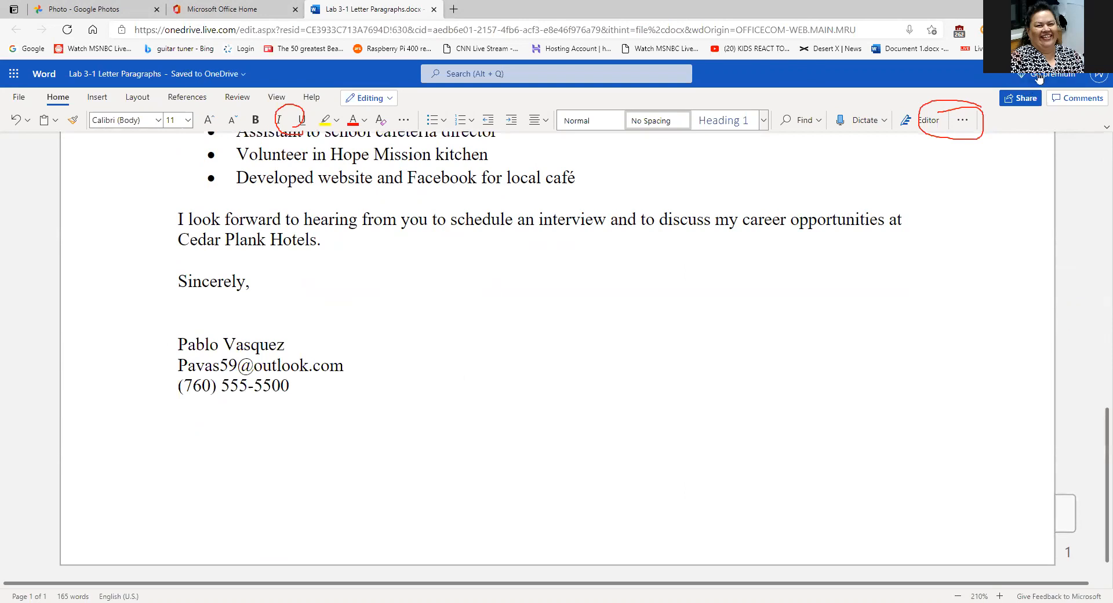
scroll(698, 232, "up", 3)
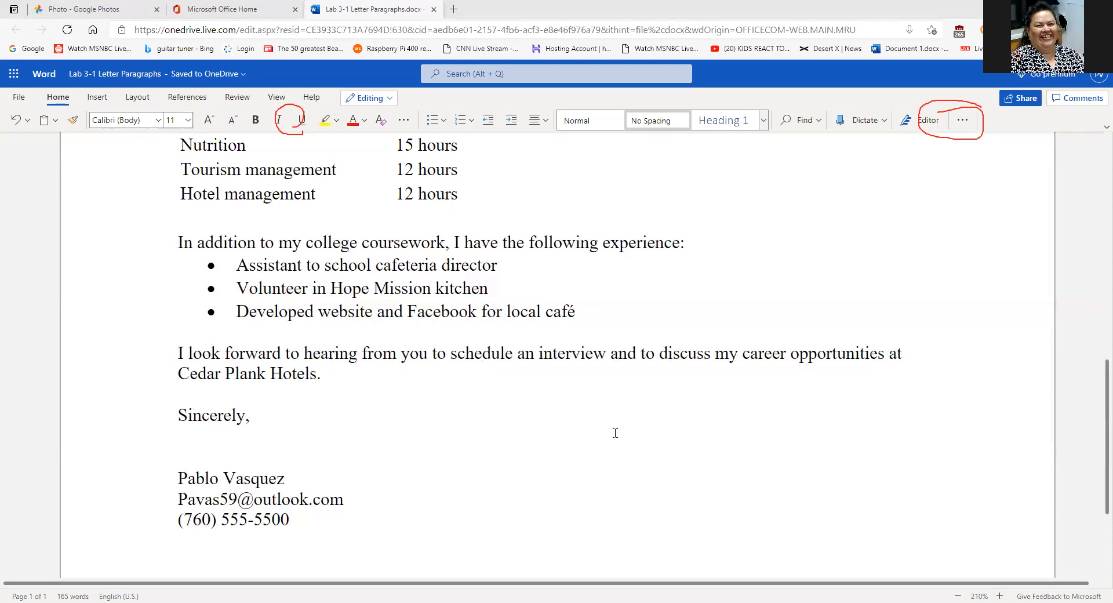
left_click(782, 442)
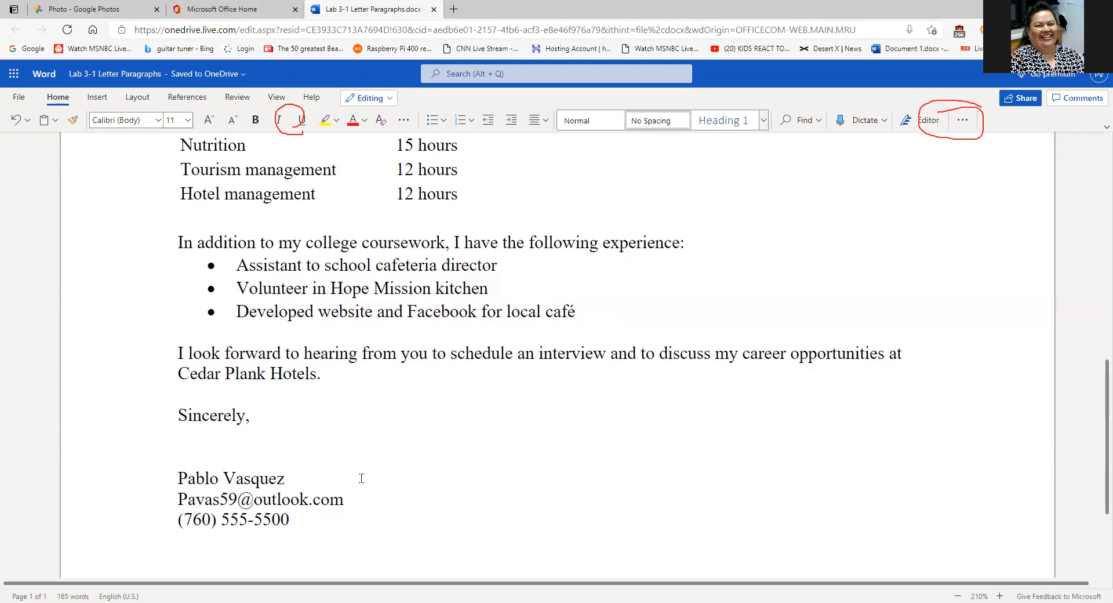
right_click(300, 497)
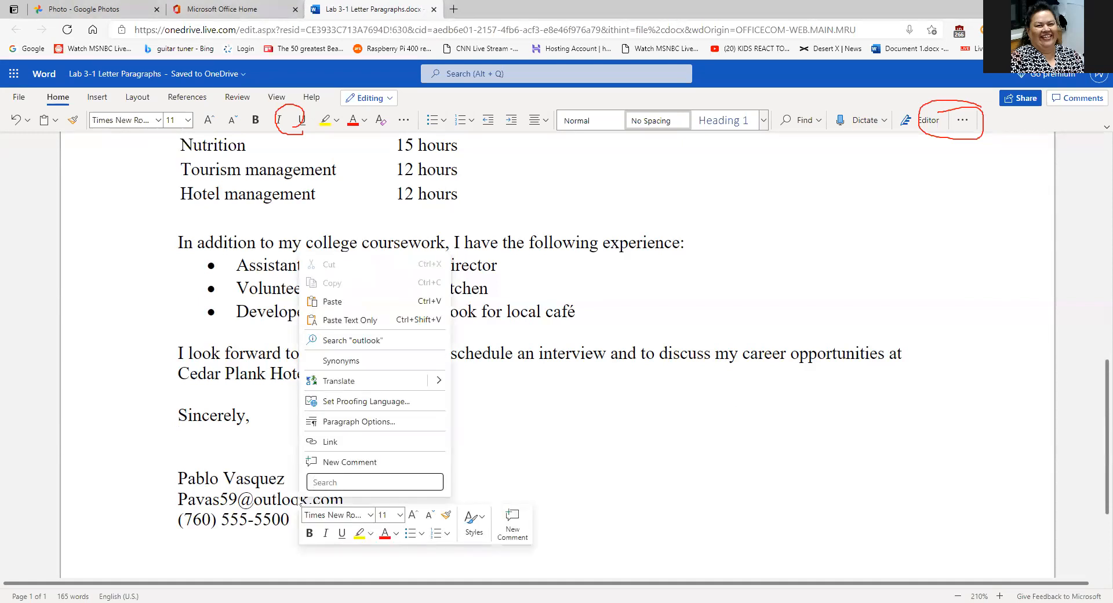
left_click(575, 464)
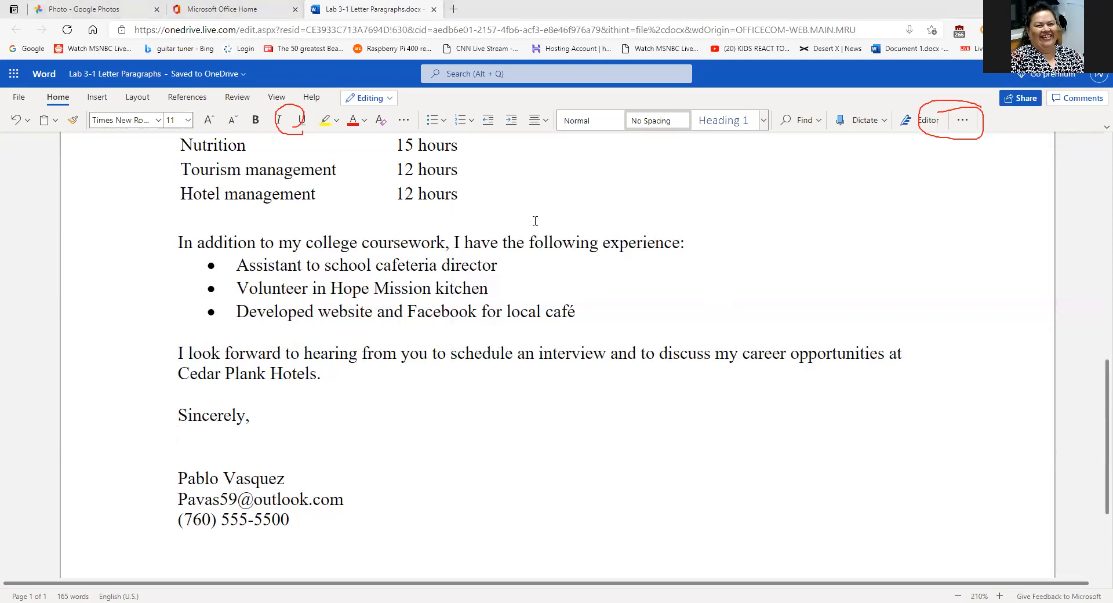
scroll(535, 220, "up", 10)
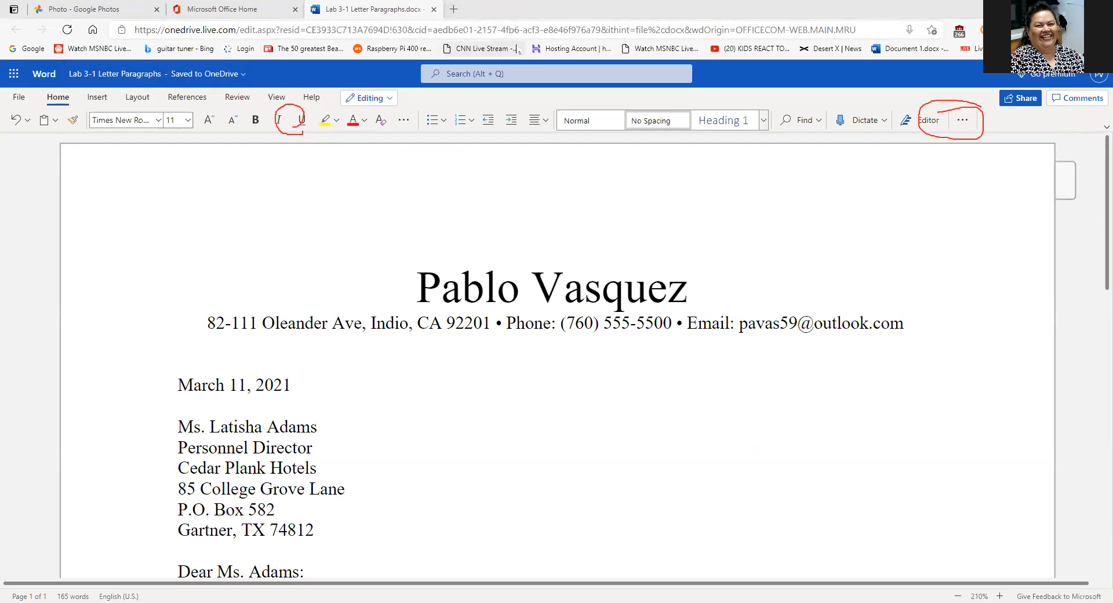
- Open Google in a new tab and search 'hospitality', correcting the typo 'hspitality'
left_click(454, 10)
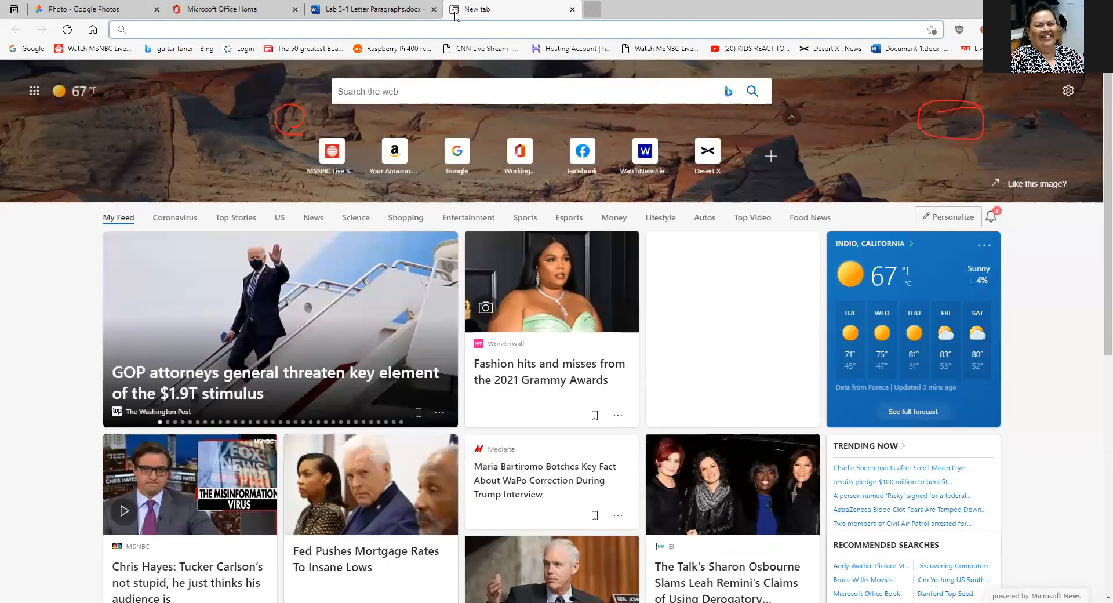
left_click(455, 146)
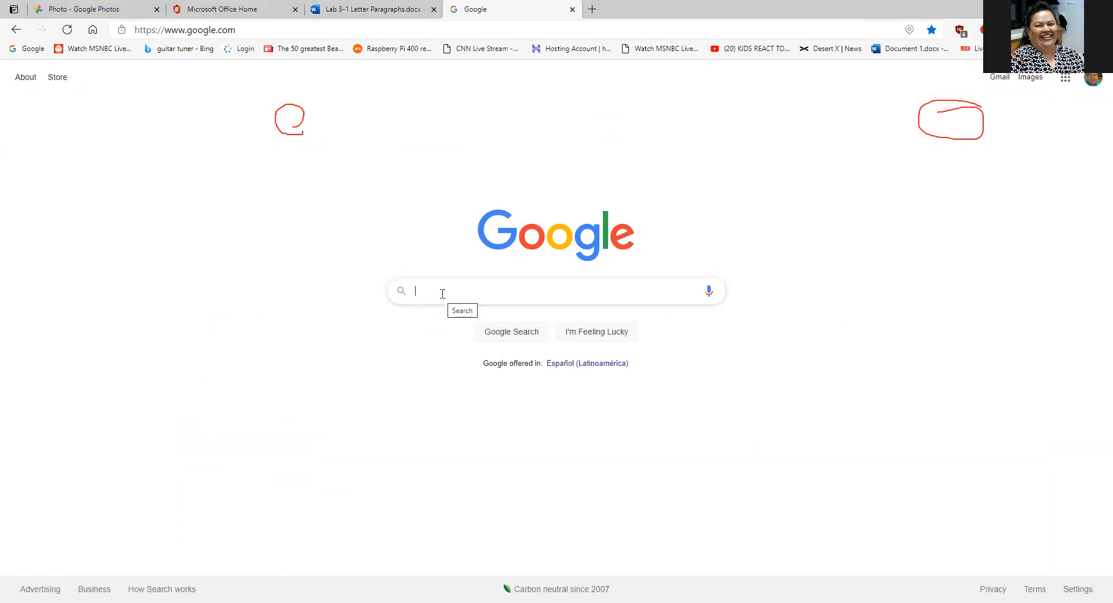
type("h")
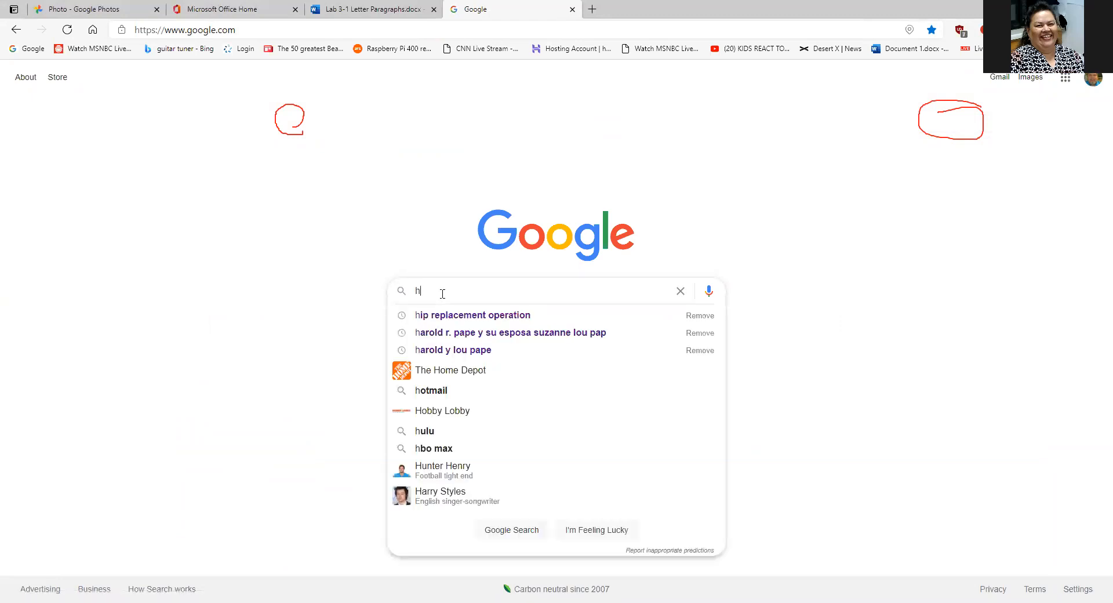
type("spital")
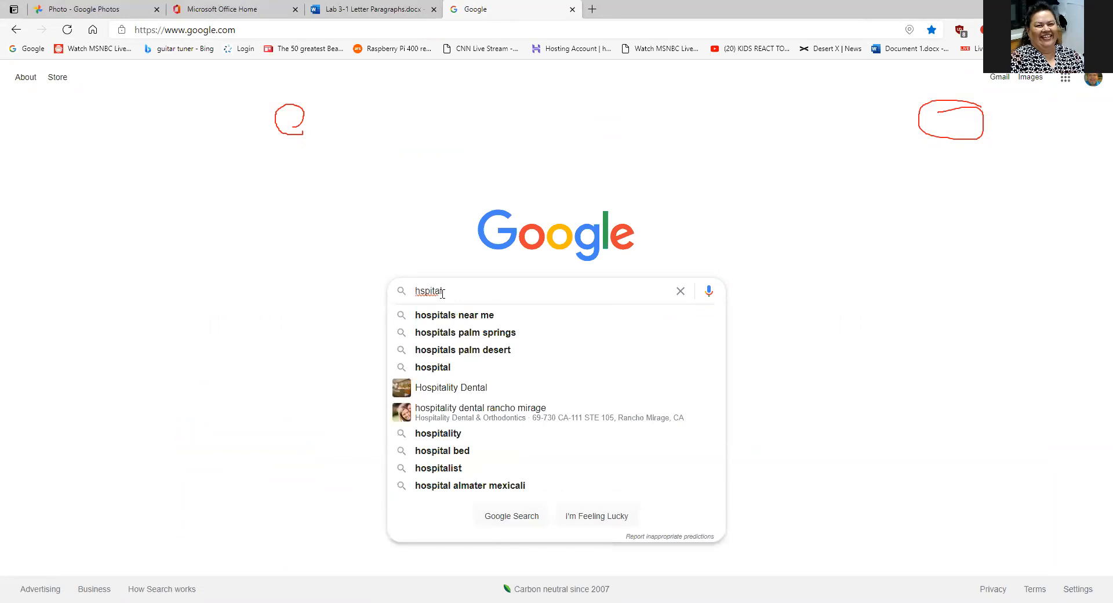
type("ity")
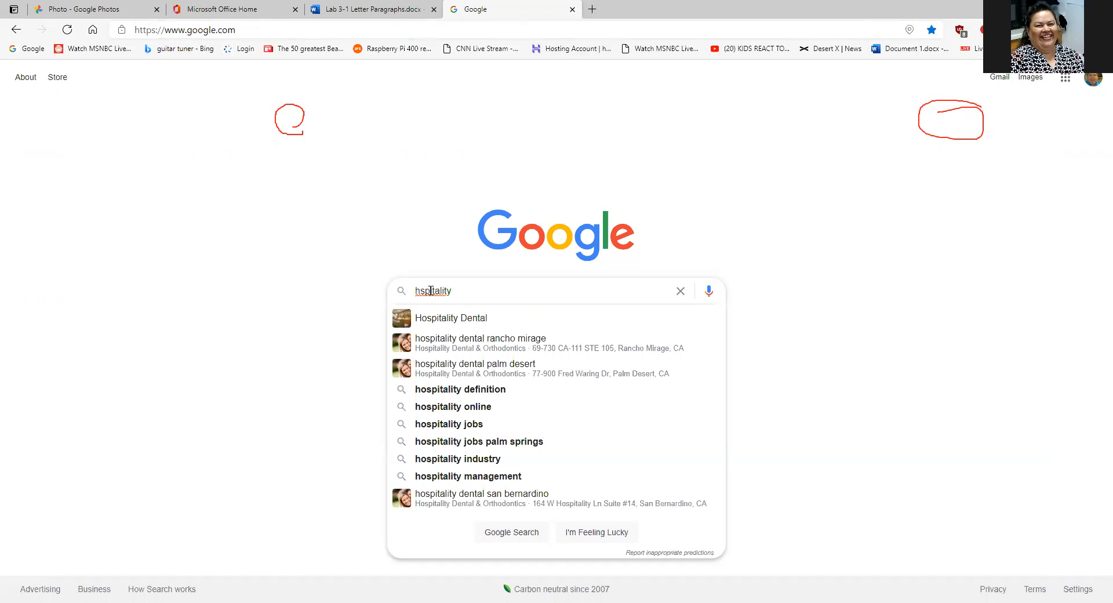
right_click(431, 291)
left_click(427, 293)
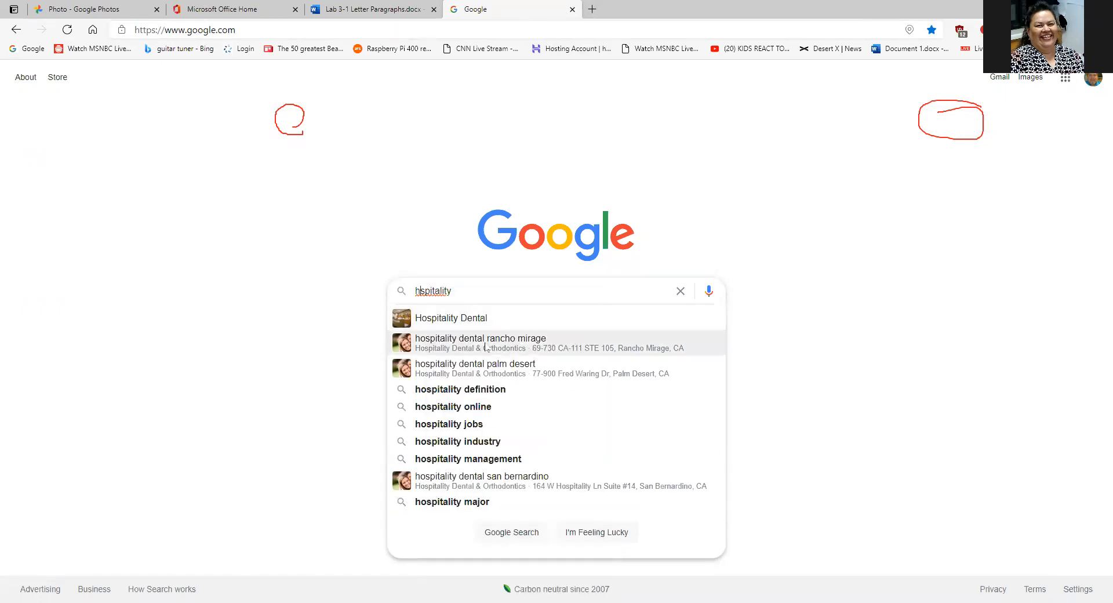
type("o")
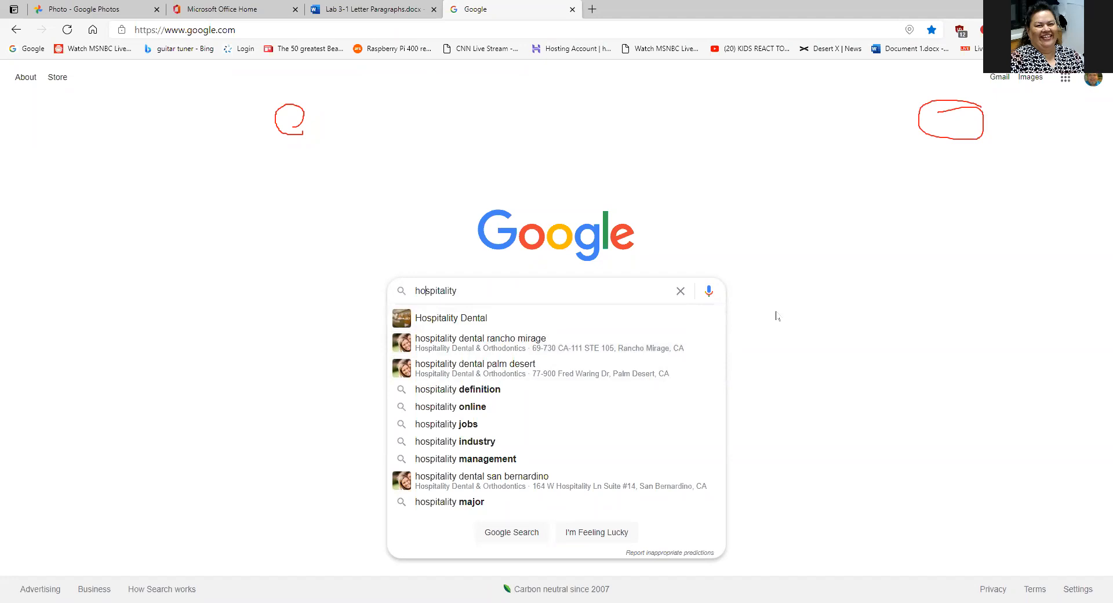
key("Return")
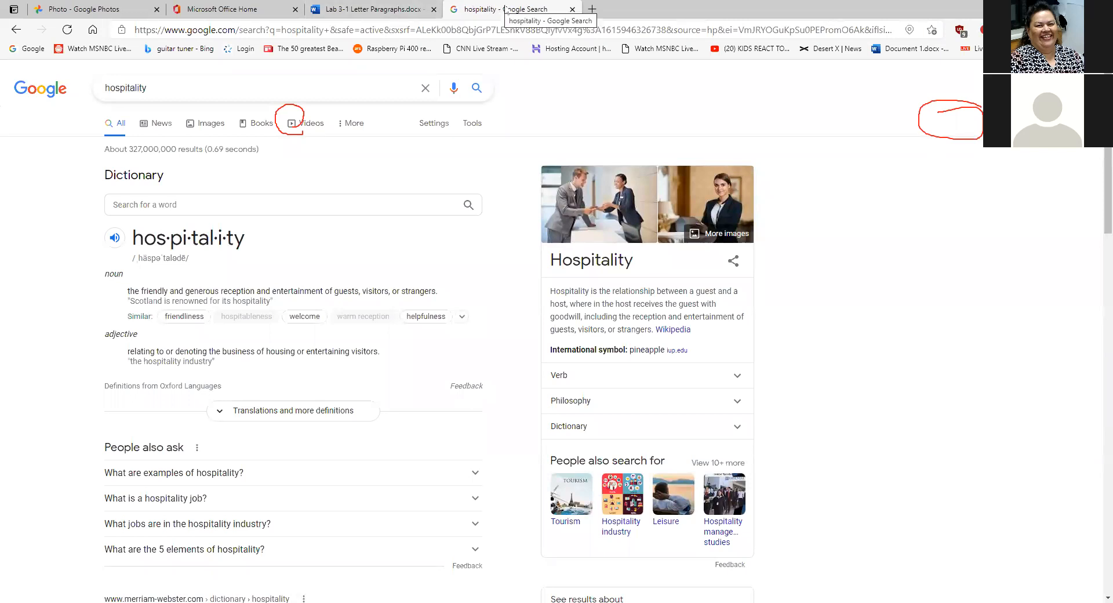
- Return to the hospitality results, switch to Images, and reveal the image filter tools
left_click(397, 8)
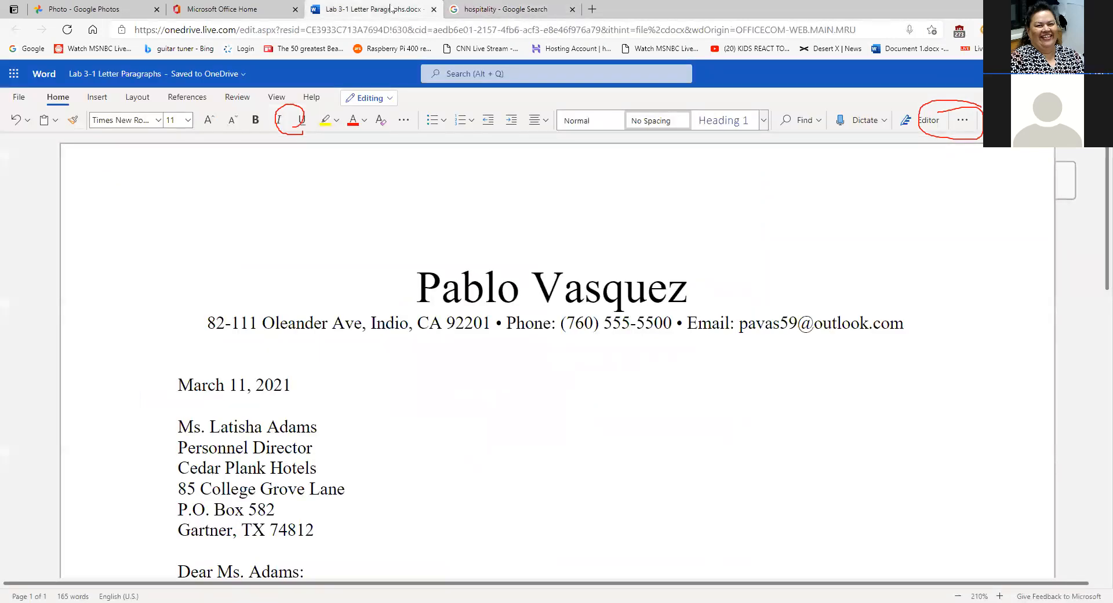
left_click(516, 10)
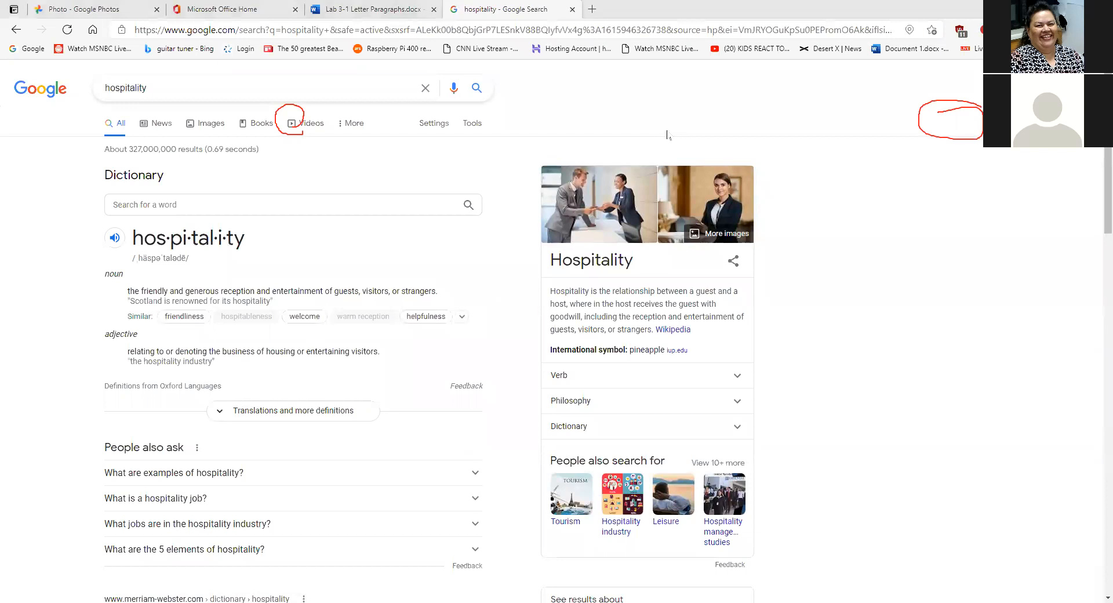
left_click(765, 80)
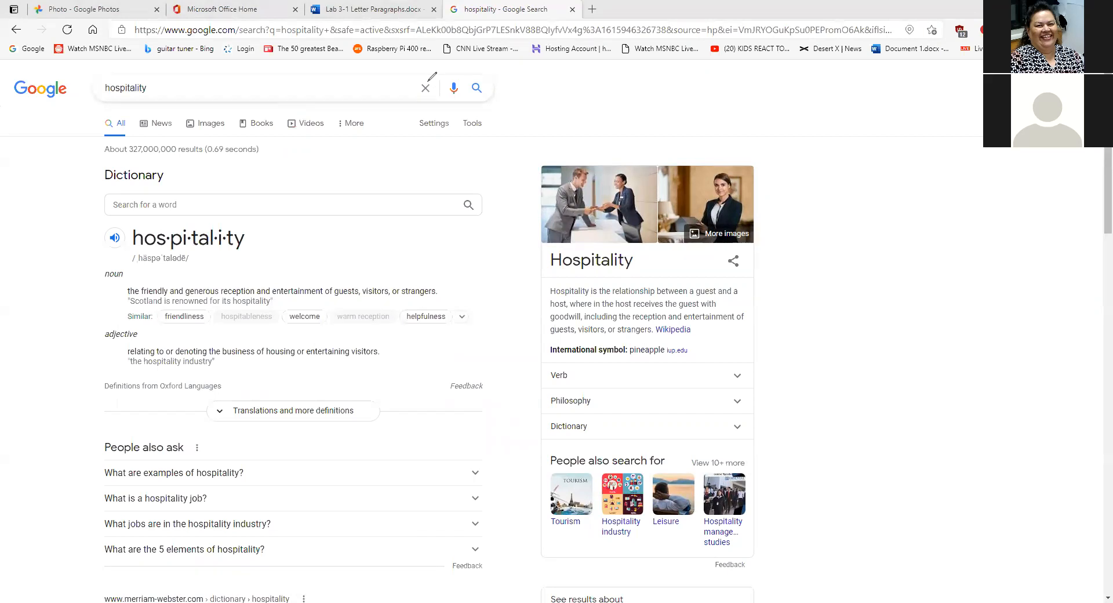
left_click(202, 125)
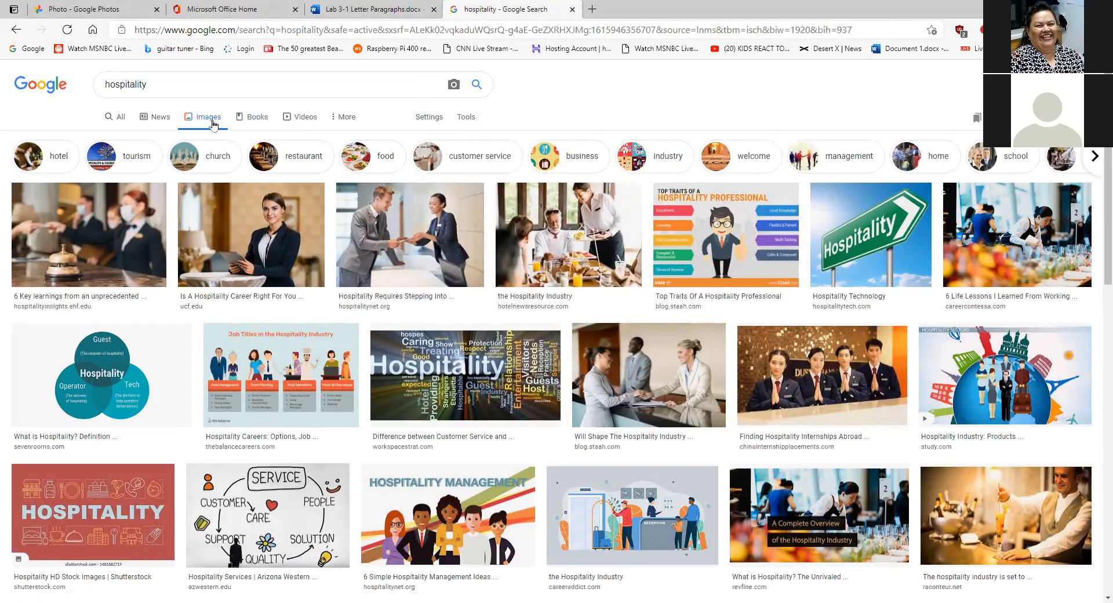
left_click(466, 117)
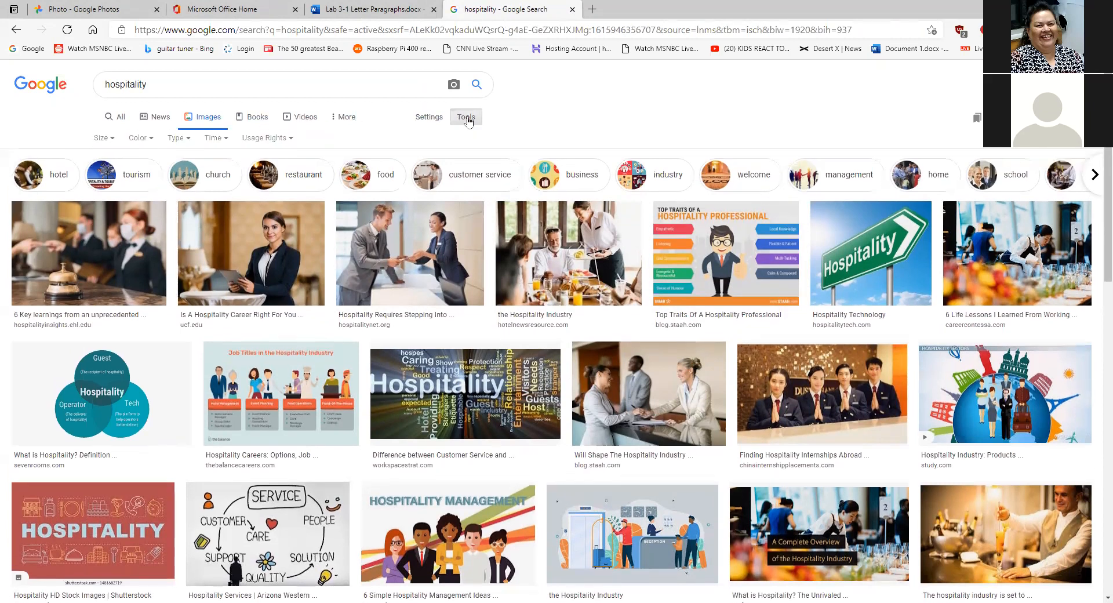
left_click(187, 140)
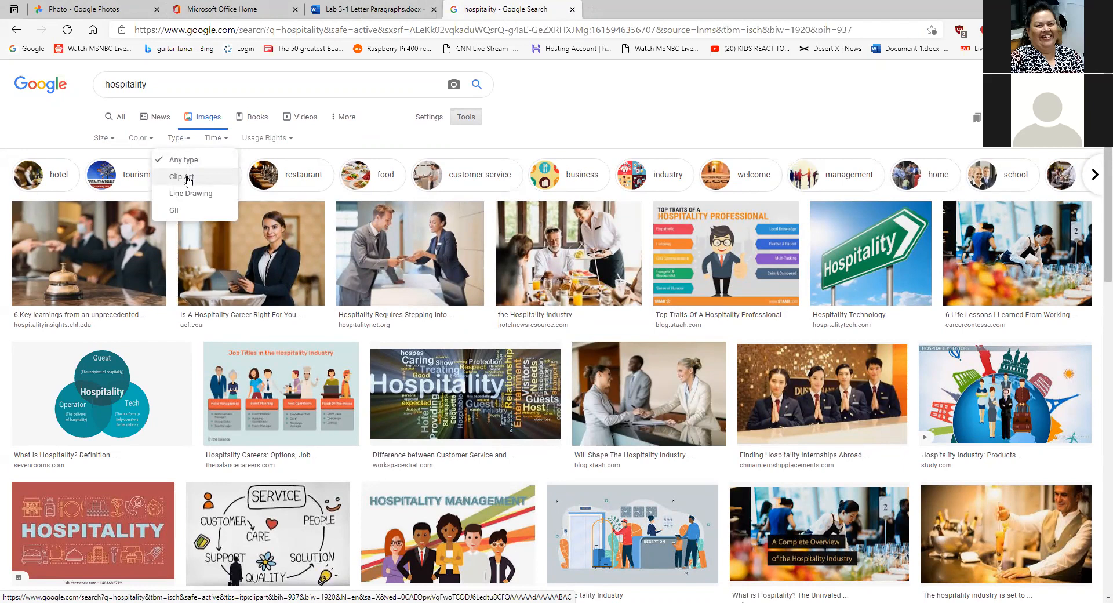
left_click(187, 178)
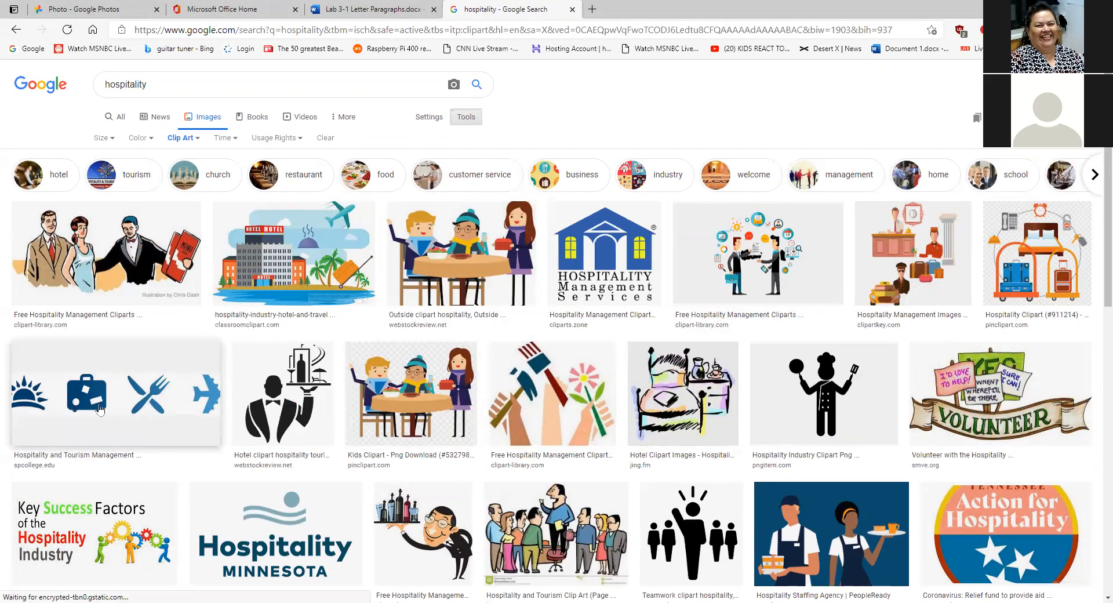
scroll(375, 396, "down", 3)
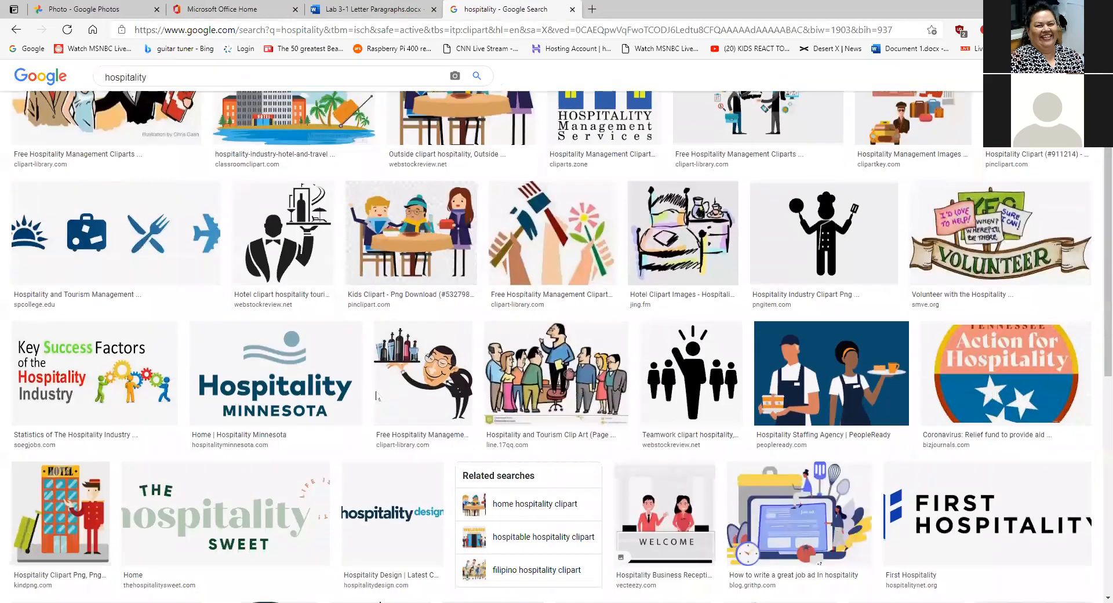
scroll(376, 396, "down", 3)
scroll(376, 396, "down", 4)
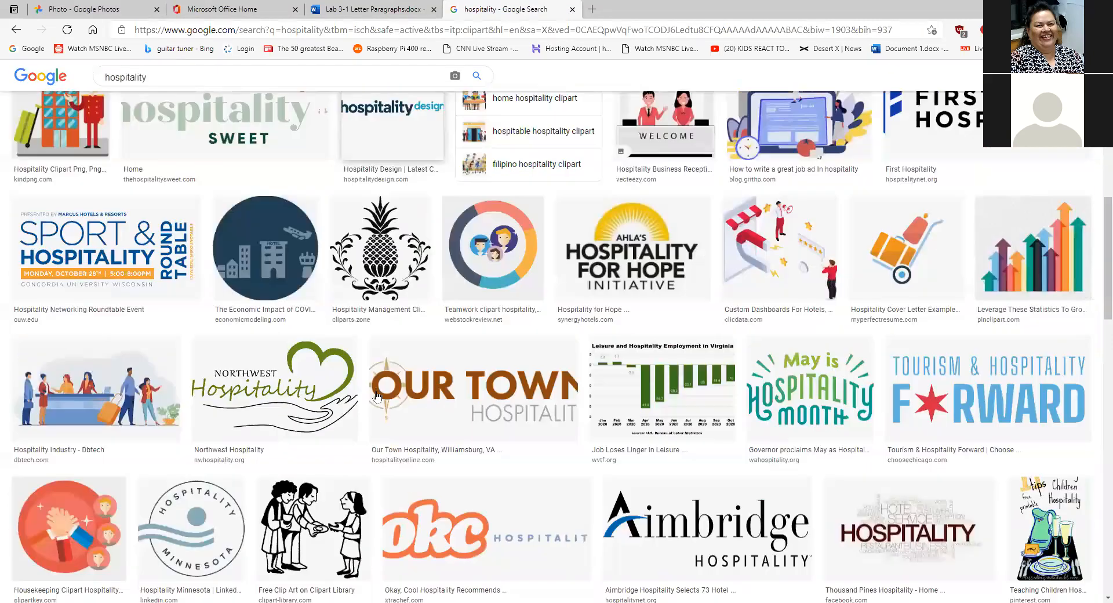
scroll(375, 396, "down", 4)
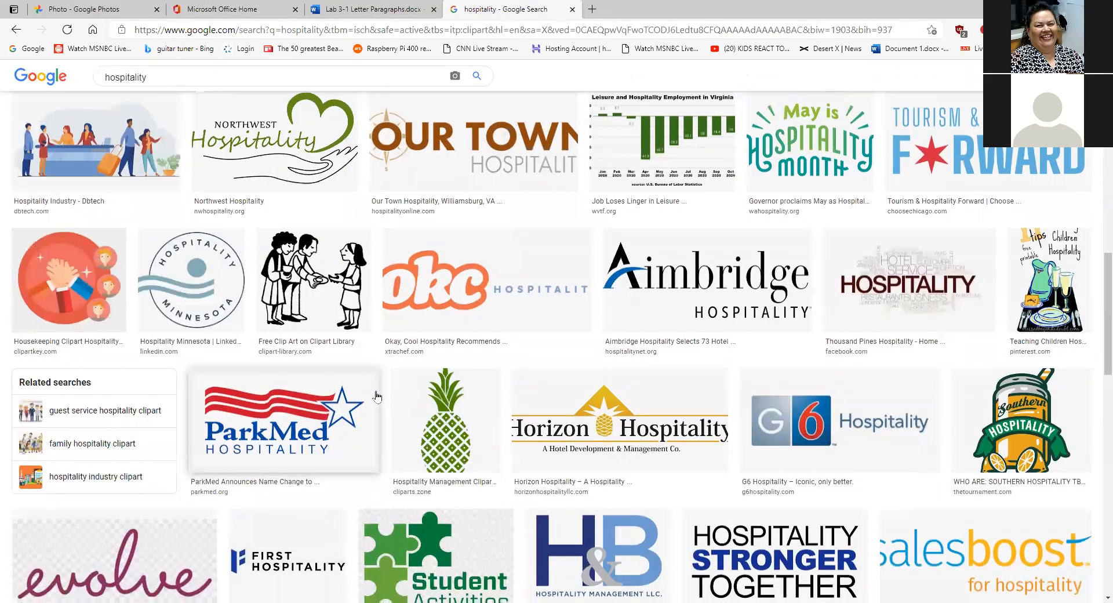
scroll(375, 396, "down", 2)
scroll(375, 396, "down", 4)
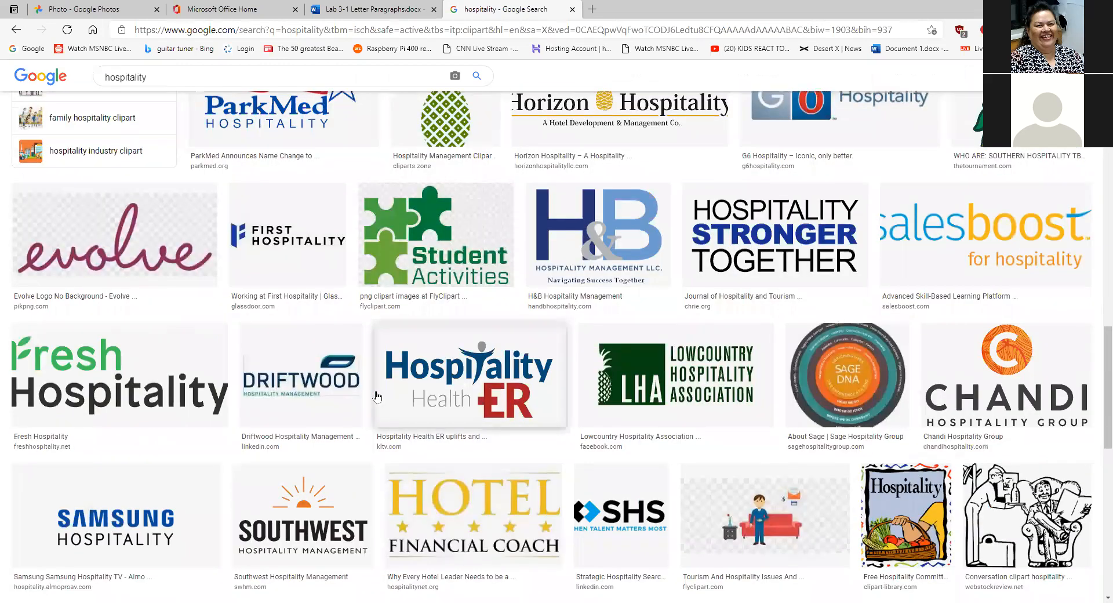
scroll(375, 396, "down", 3)
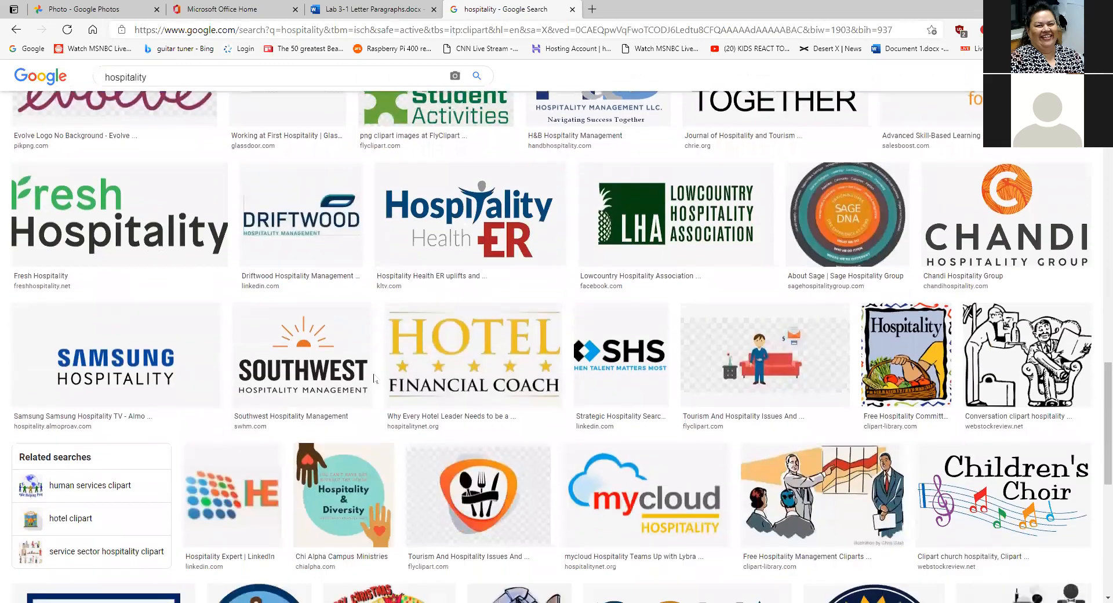
scroll(374, 378, "up", 20)
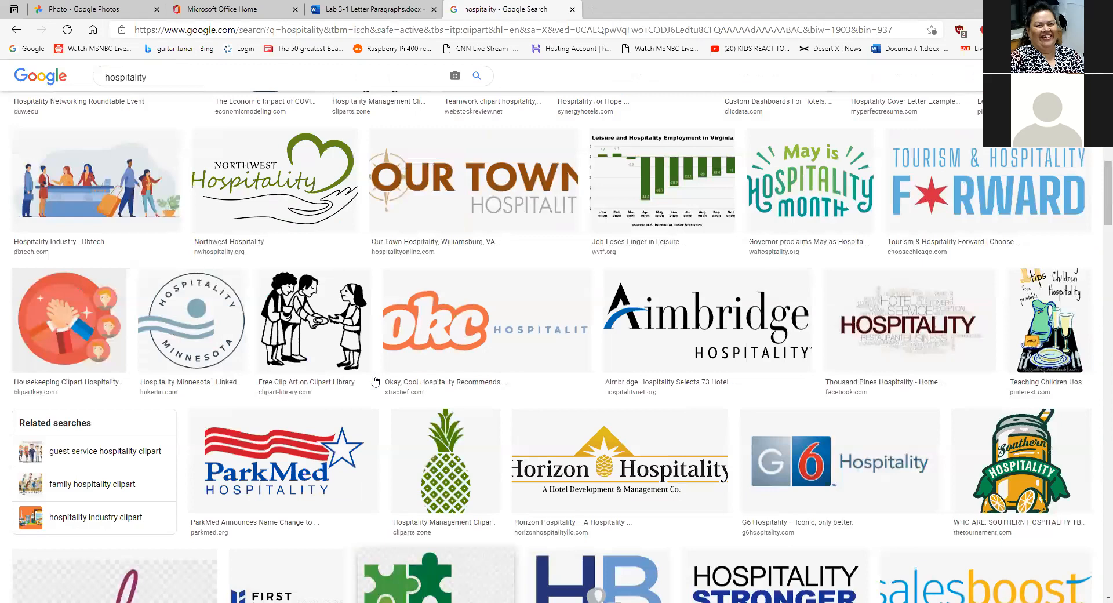
scroll(374, 380, "up", 4)
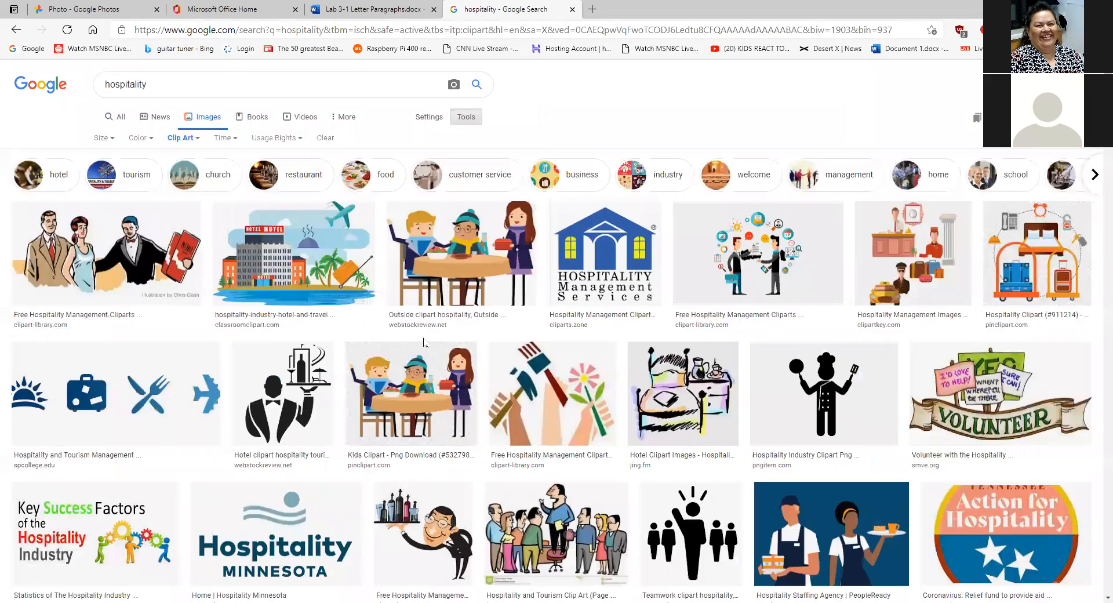
- Change the image Type filter from Clip Art to Line Drawing
left_click(197, 139)
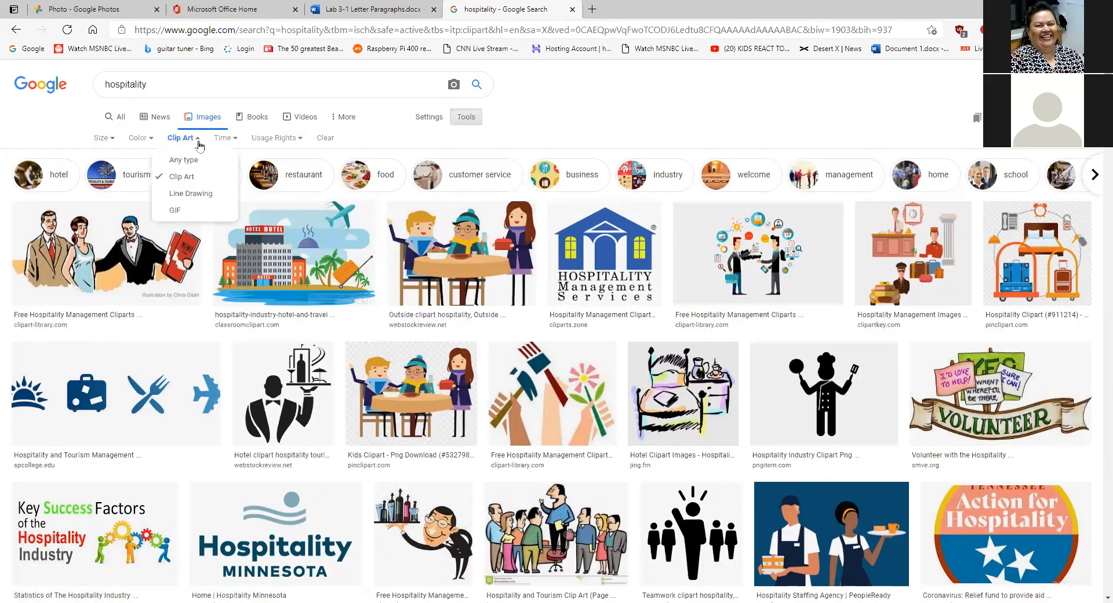
left_click(203, 194)
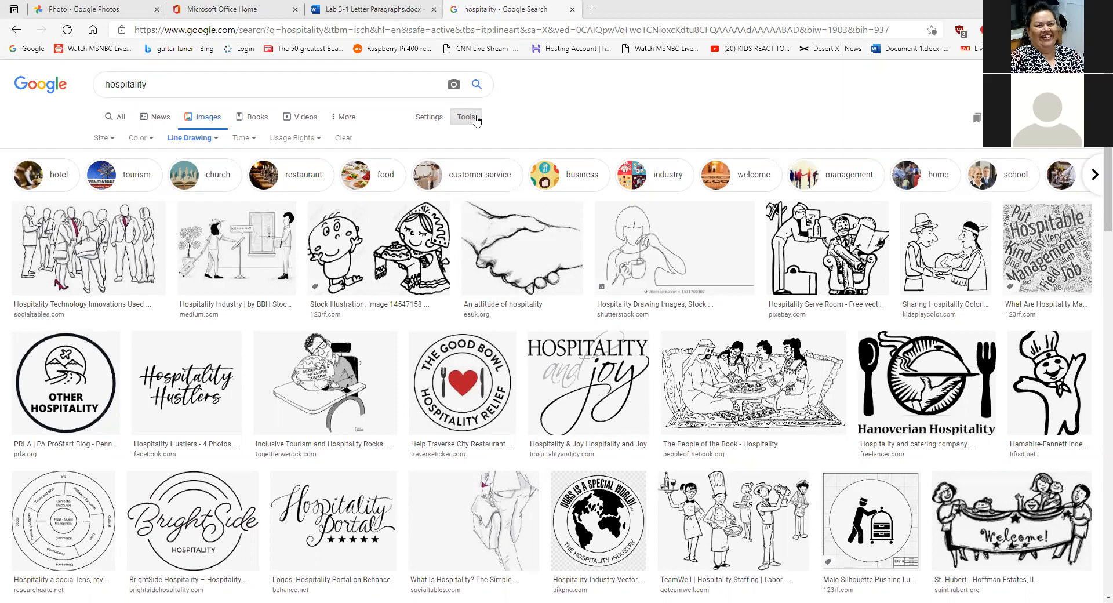
left_click(215, 141)
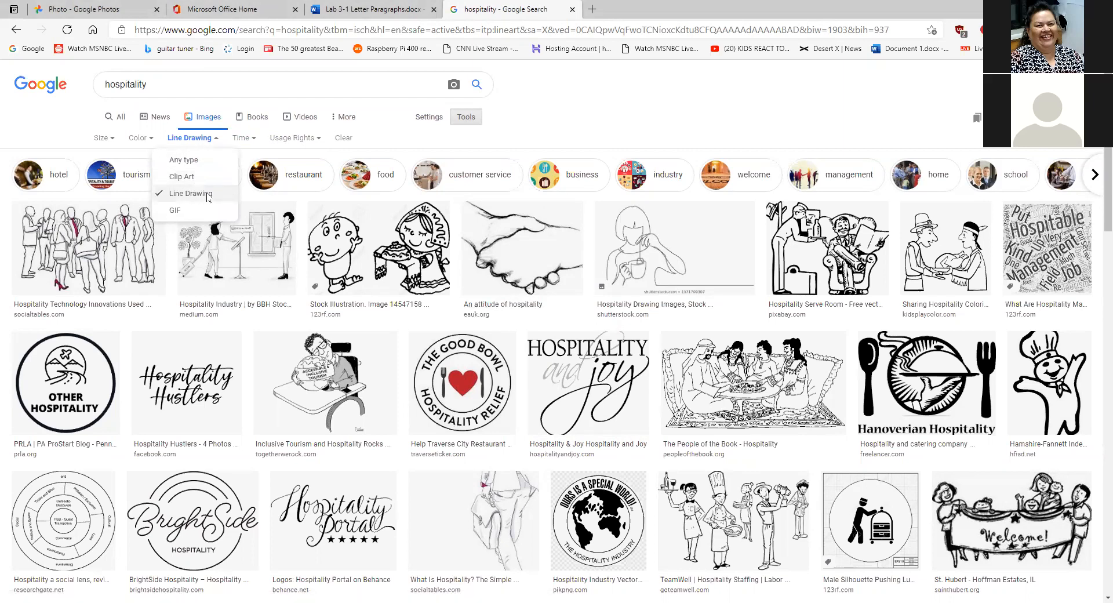
- Edit the search box and step into the suggested hospitality searches
left_click(215, 86)
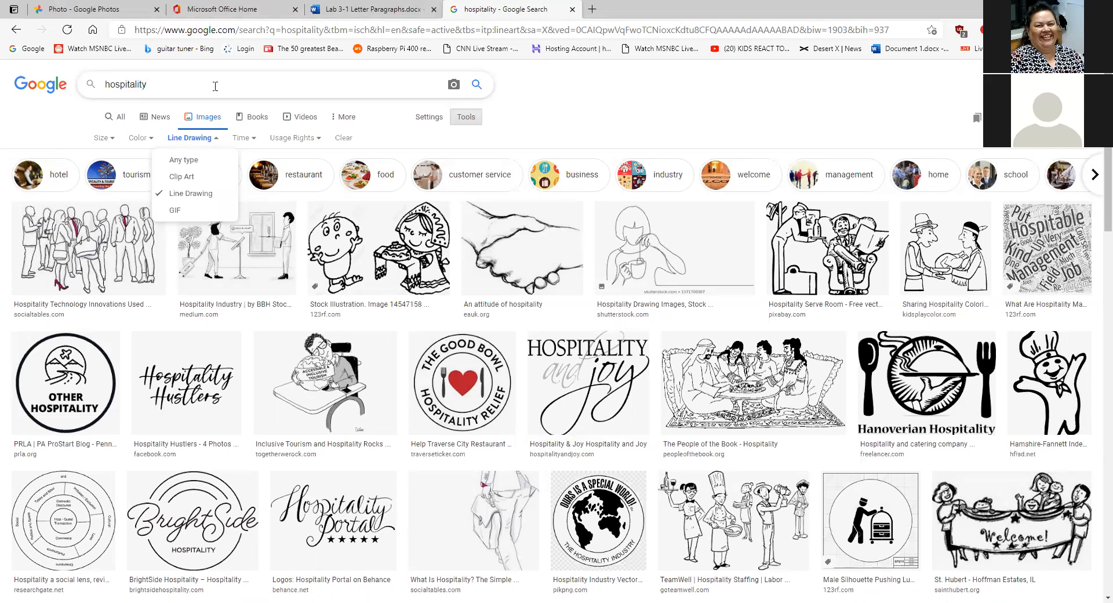
left_click(215, 86)
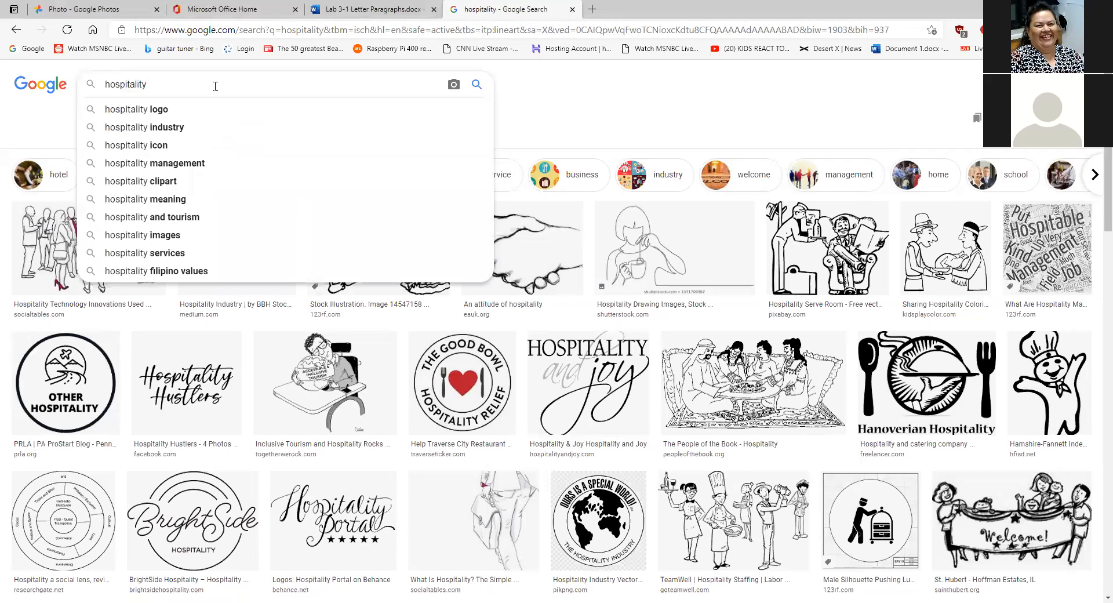
key("Down")
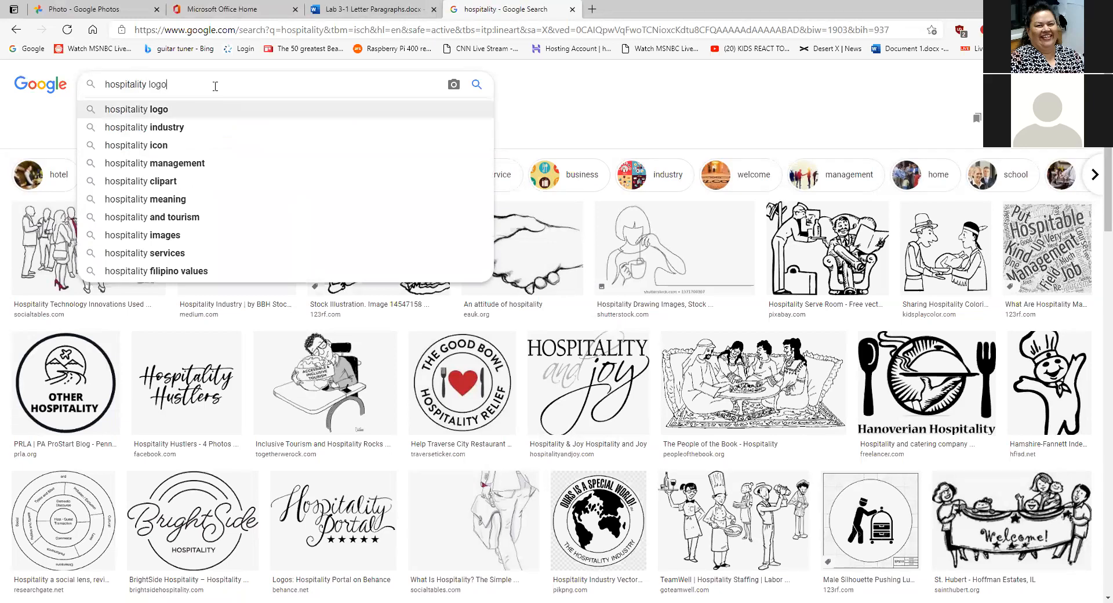
- Search the 'hospitality industry' suggestion and set the image Type filter to Clip Art
key("Down")
key("Return")
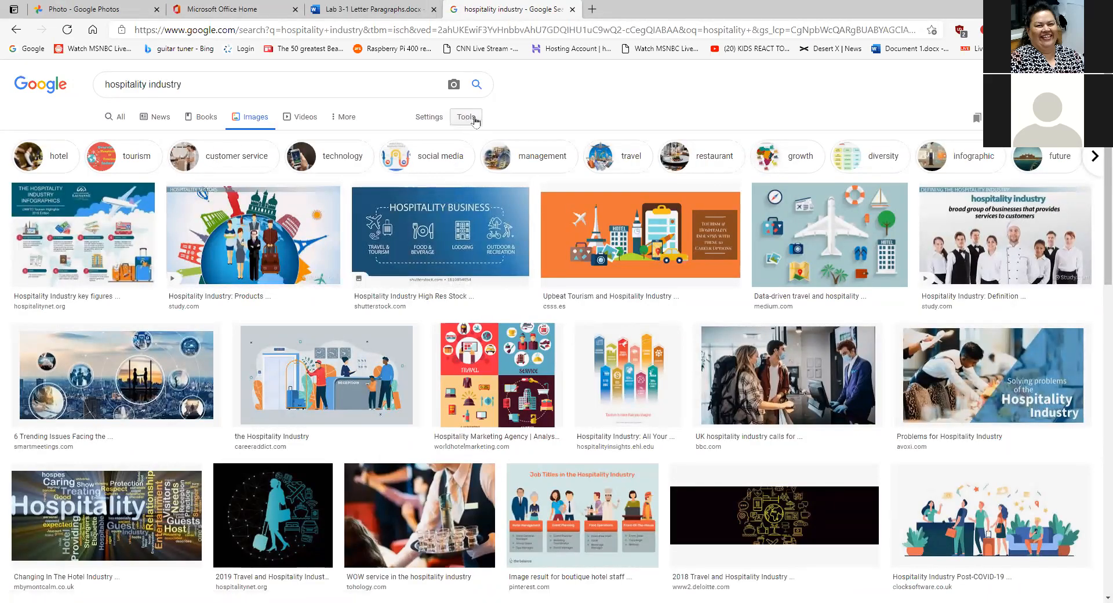
left_click(471, 119)
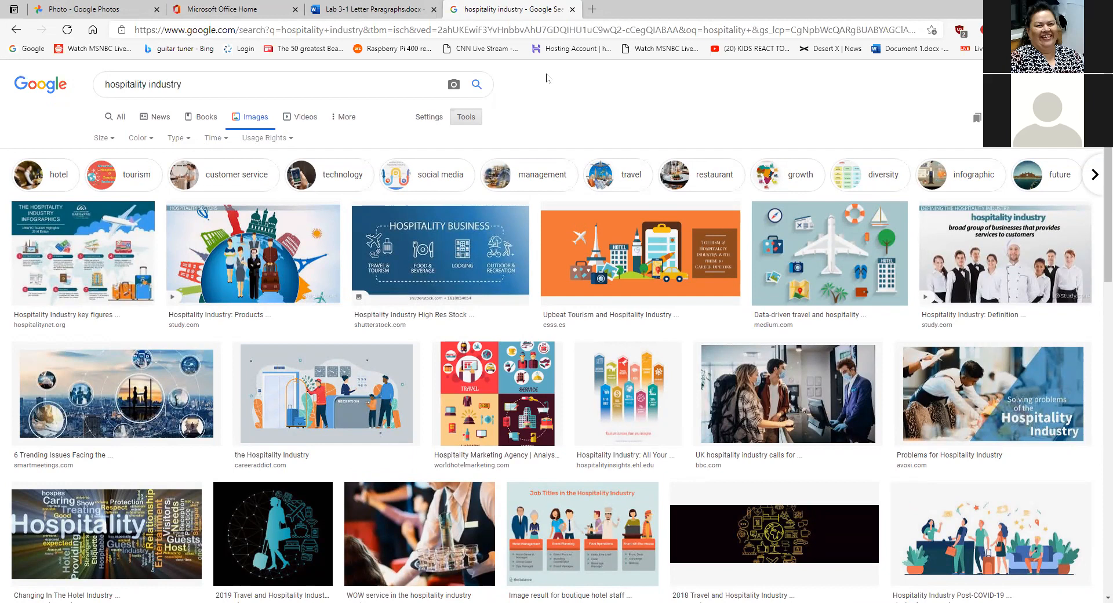
left_click(188, 142)
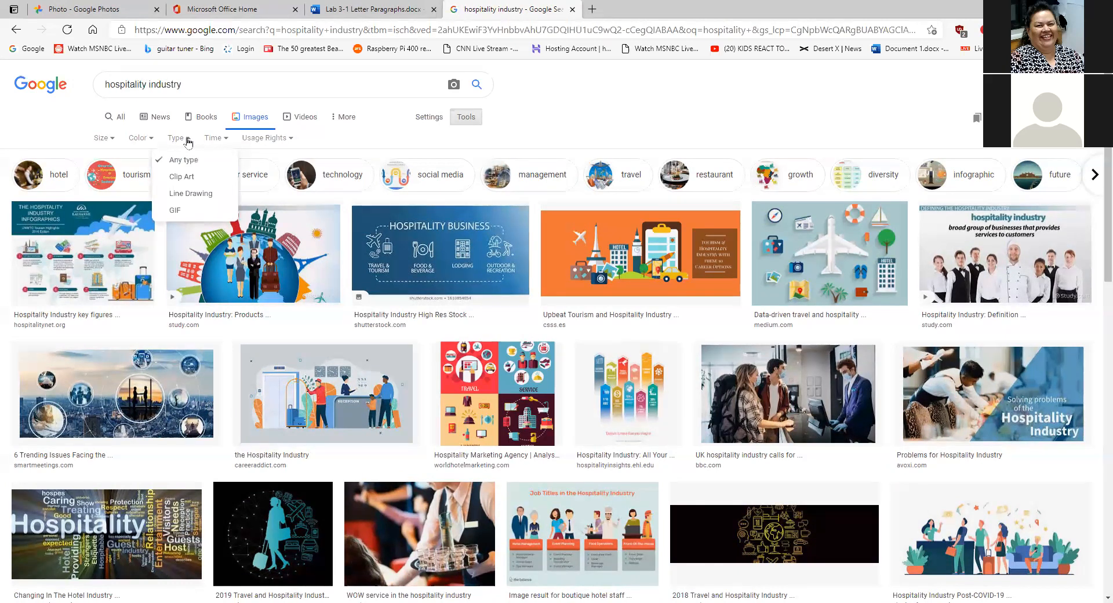
left_click(187, 177)
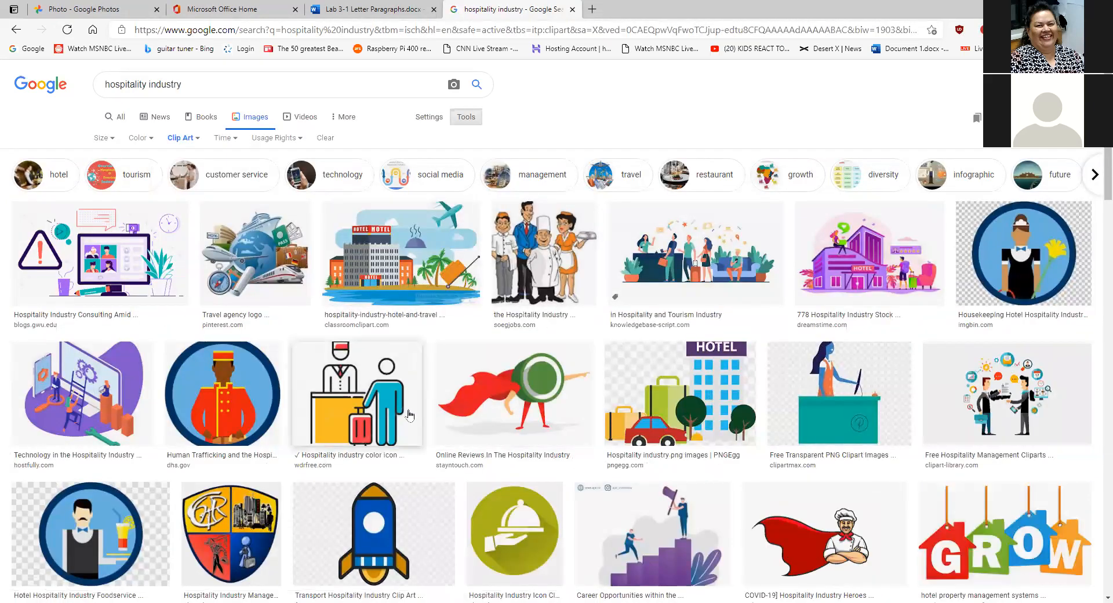
- Change the hospitality industry image results' Type filter from Clip Art to Line Drawing
scroll(353, 404, "down", 3)
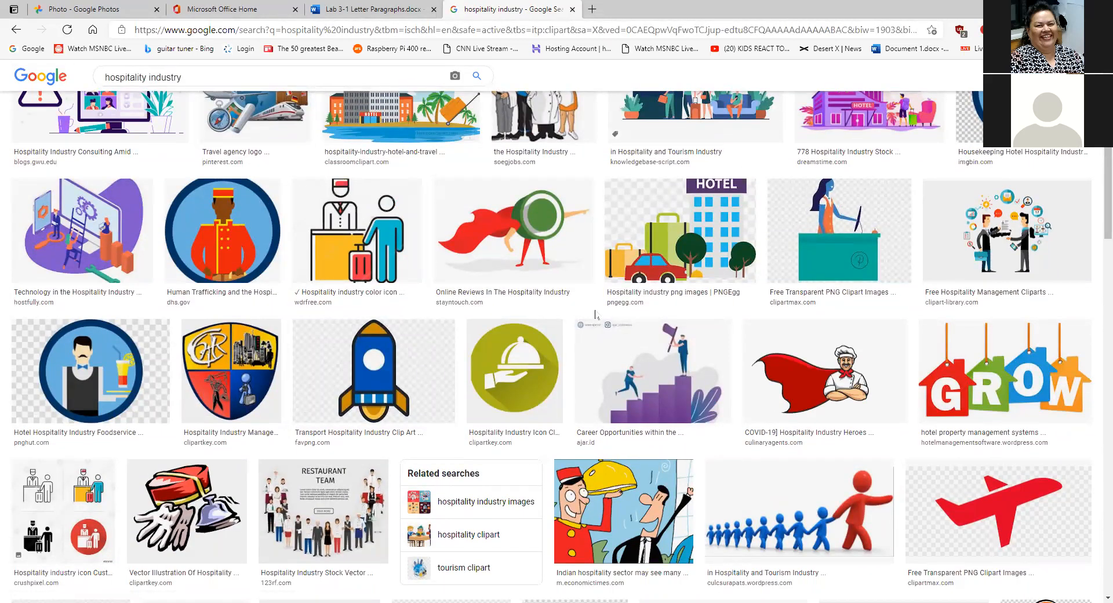
scroll(595, 314, "down", 6)
scroll(595, 314, "up", 6)
scroll(596, 315, "up", 2)
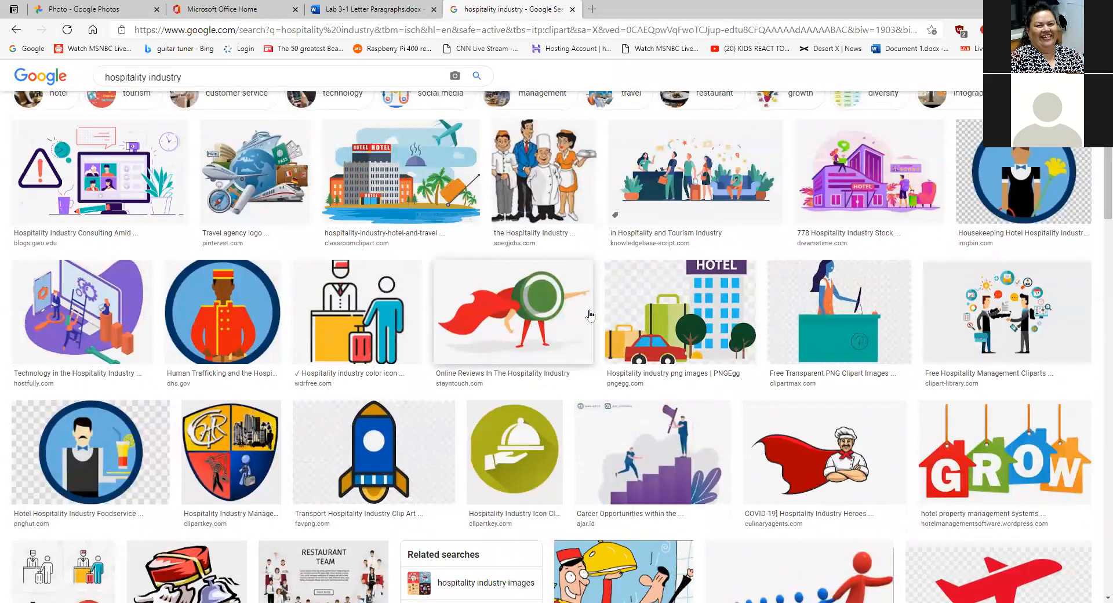
scroll(590, 315, "up", 2)
left_click(216, 85)
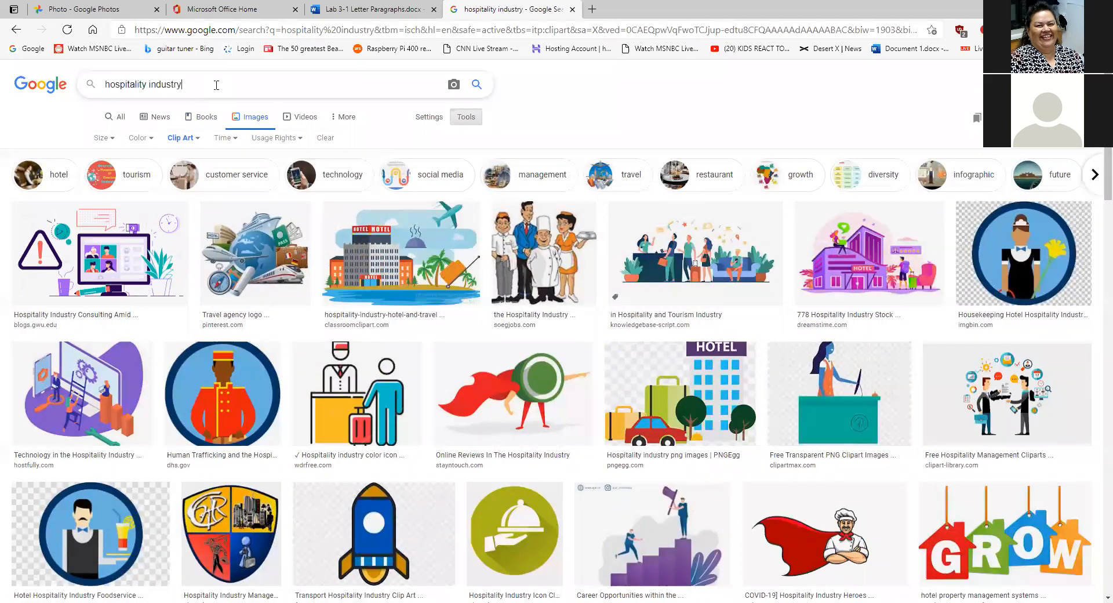
left_click(198, 138)
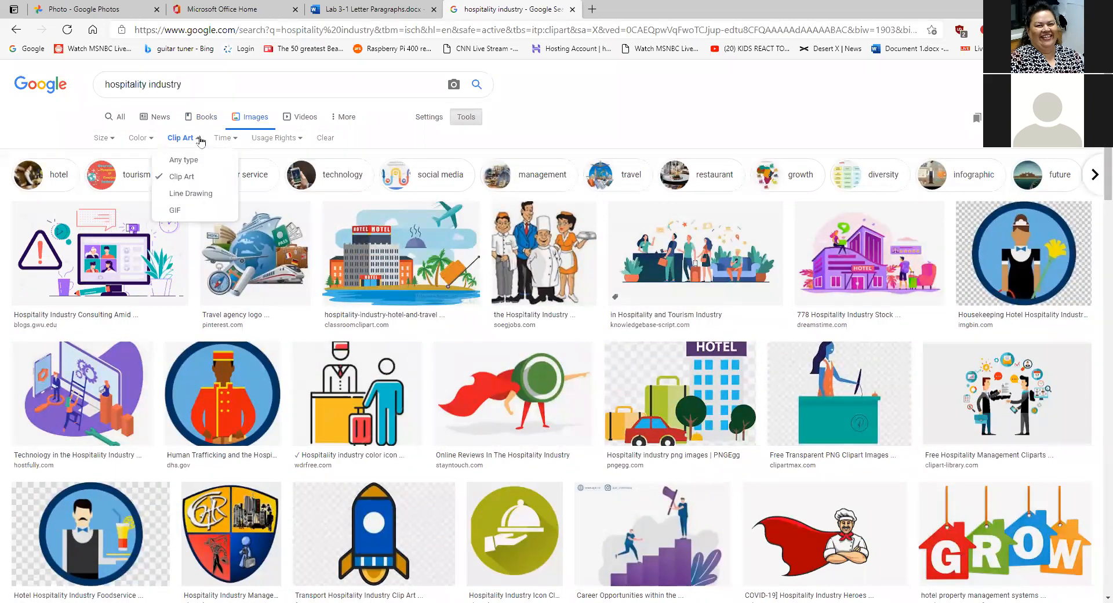
left_click(204, 193)
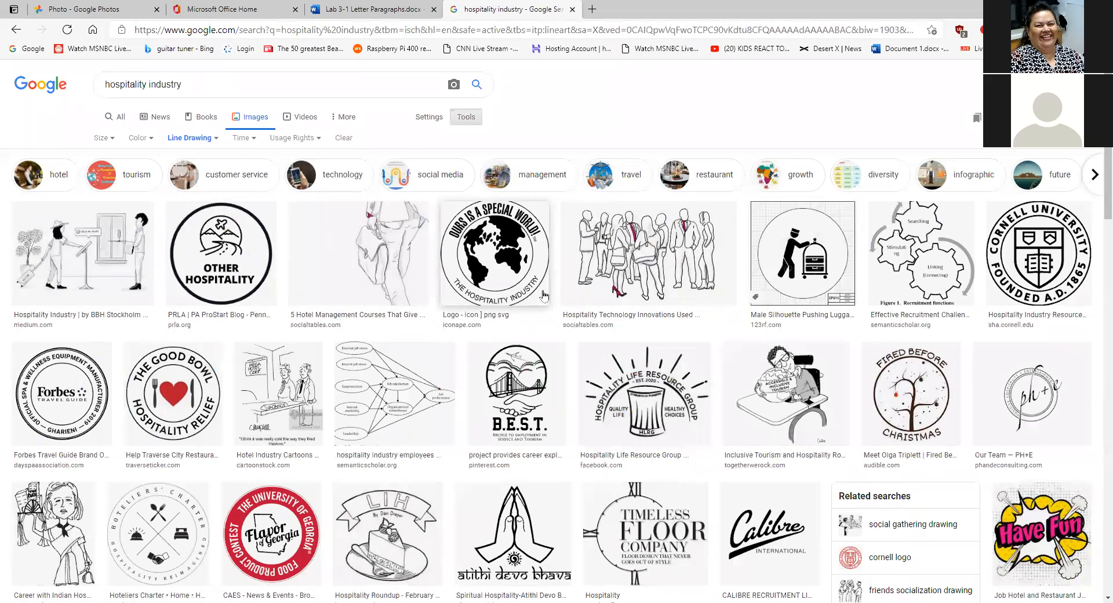
- Look over the line-drawing results, then switch to the cover letter tab
scroll(544, 296, "down", 8)
scroll(545, 292, "up", 8)
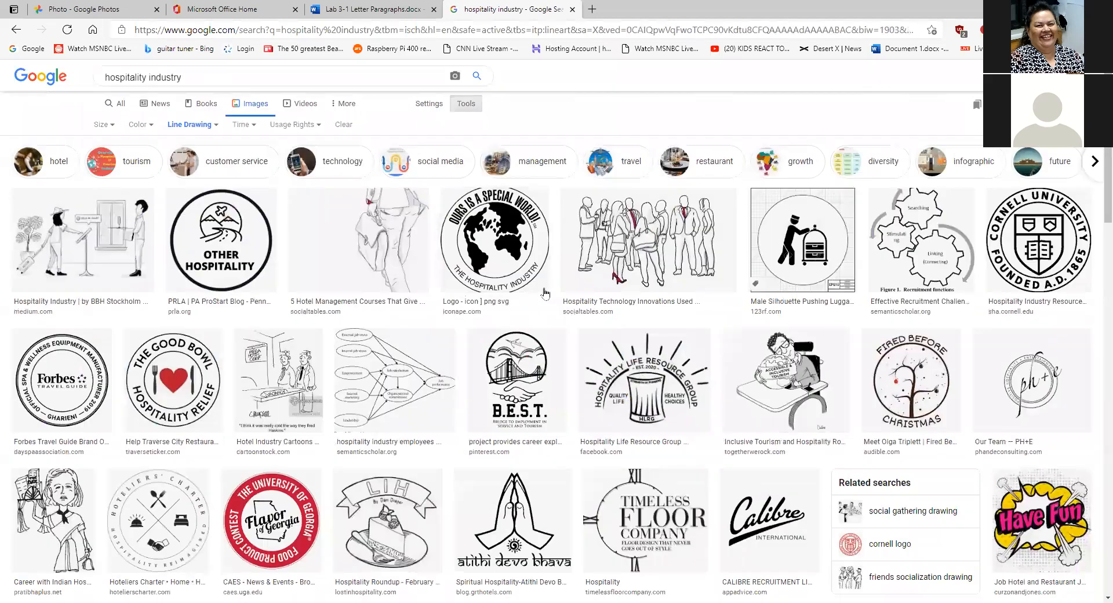
scroll(544, 293, "up", 1)
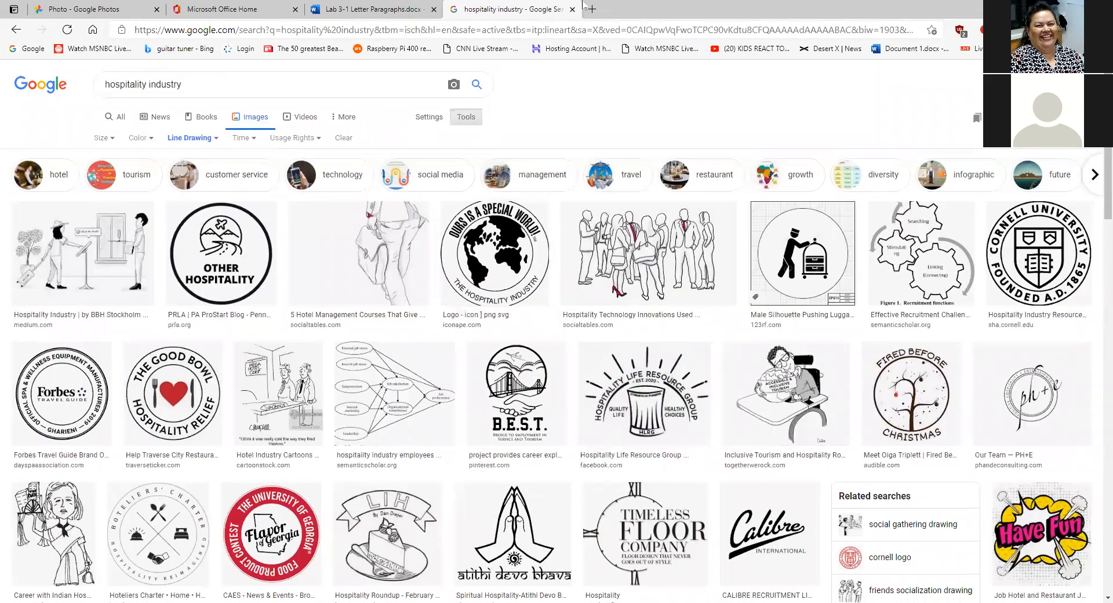
left_click(355, 11)
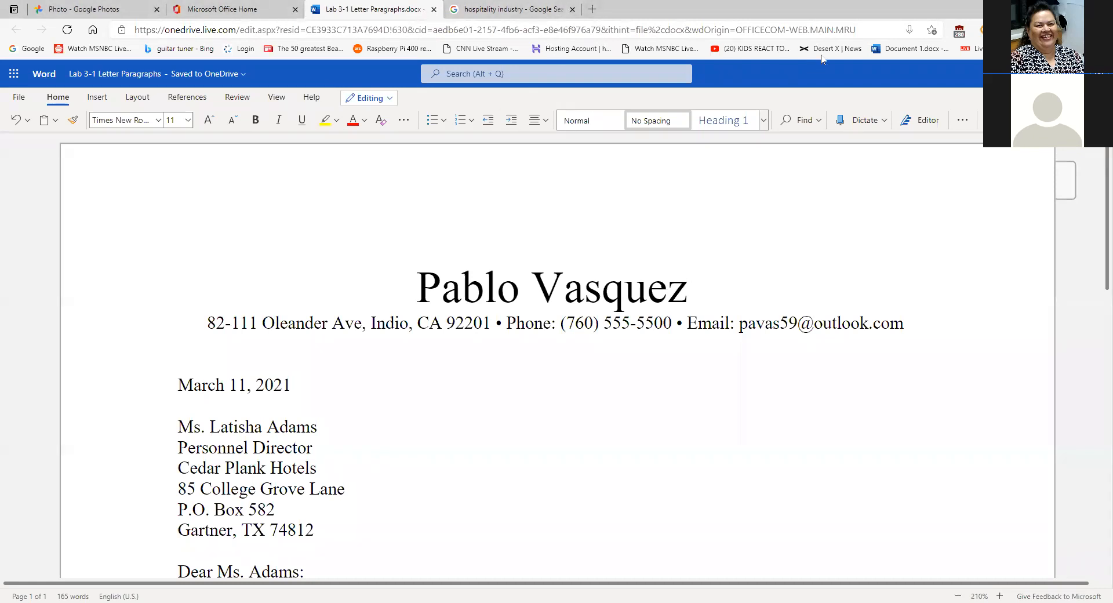
- Get back to the cover letter after accidentally opening the MSNBC live stream page
left_click(667, 48)
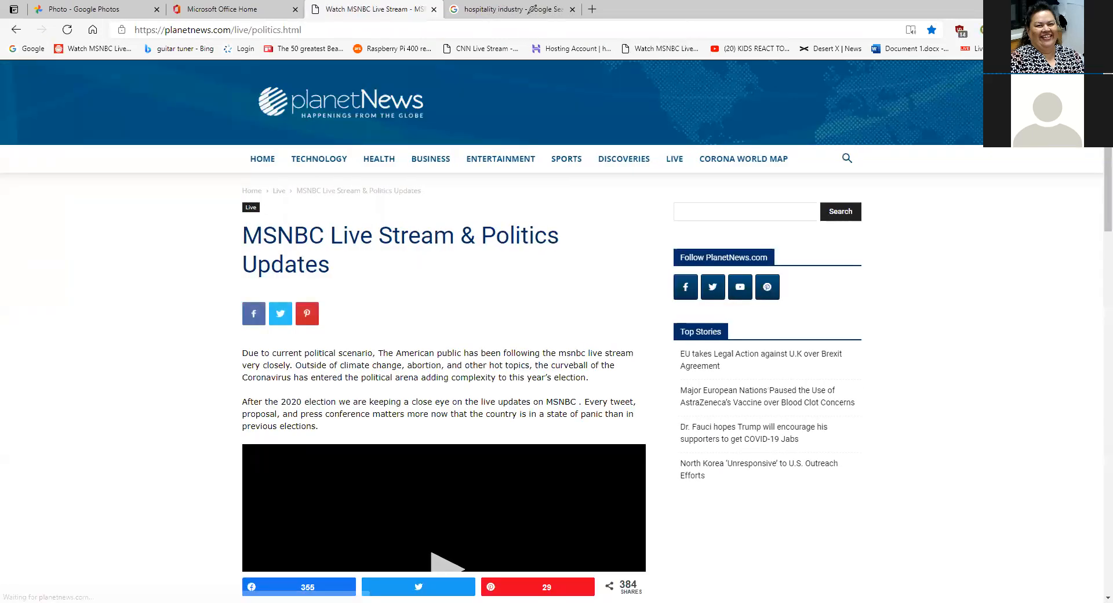
left_click(17, 31)
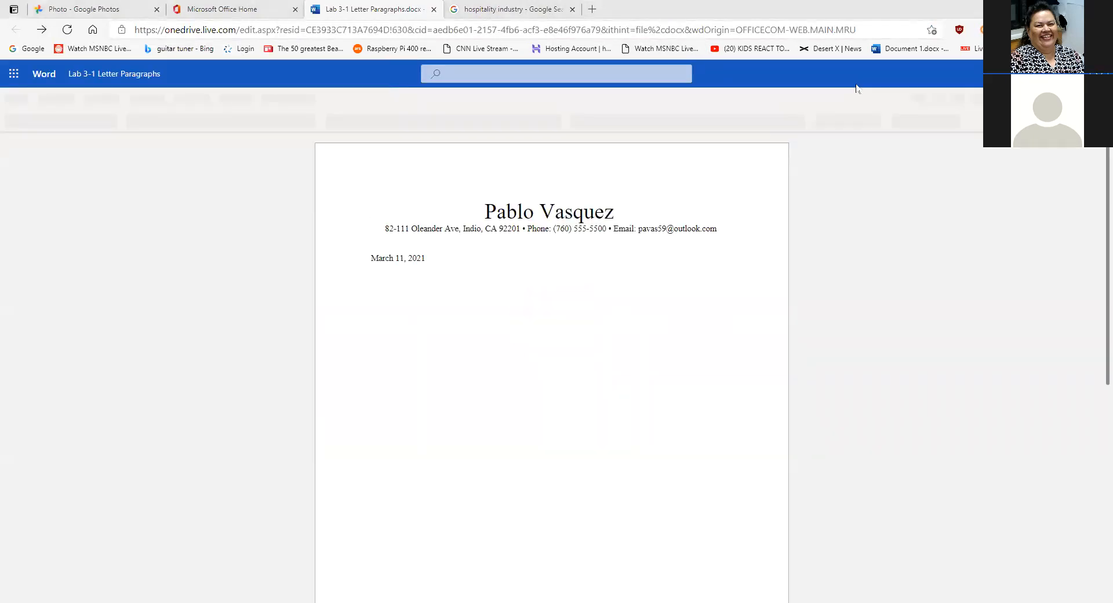
- Scroll down to the signature block and zoom the letter in to 160%
mouse_move(609, 7)
left_mouse_down()
mouse_move(573, 14)
mouse_move(615, 15)
left_mouse_up()
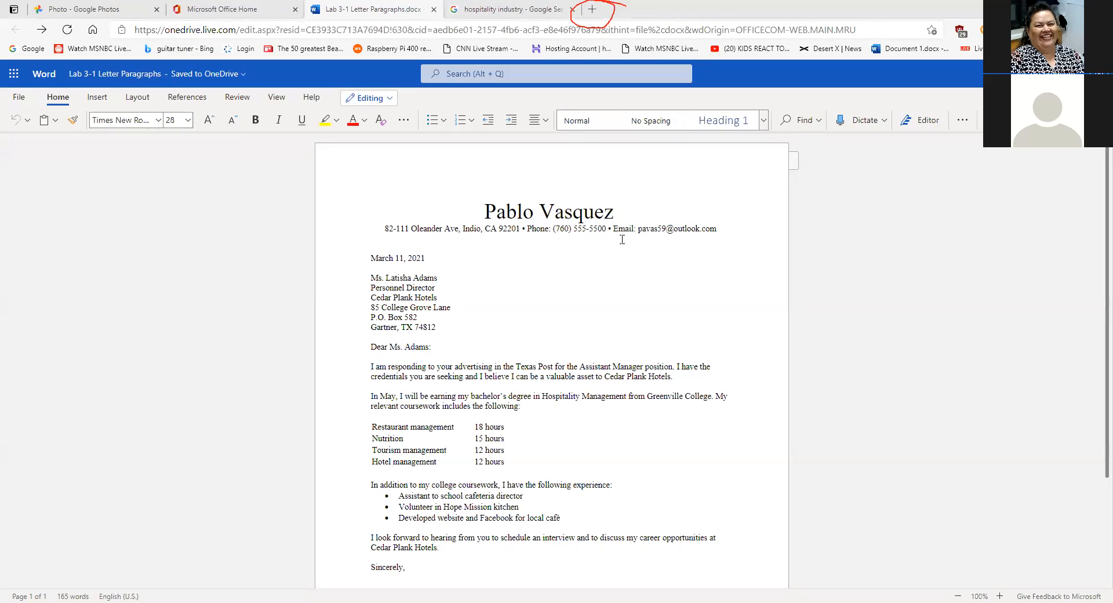
scroll(707, 266, "down", 1)
scroll(707, 267, "down", 2)
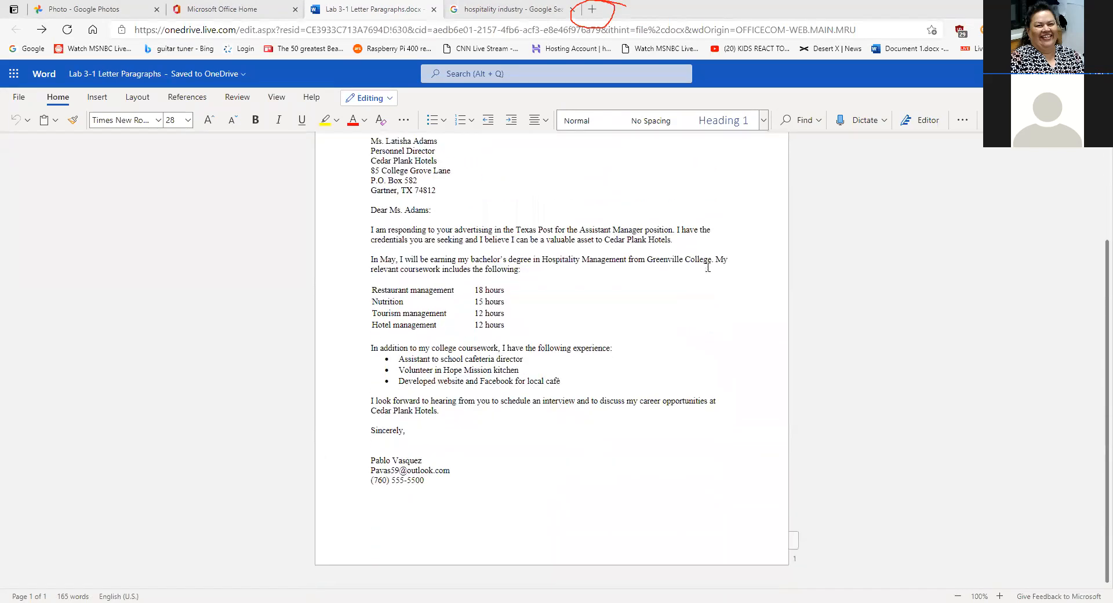
left_click(1000, 595)
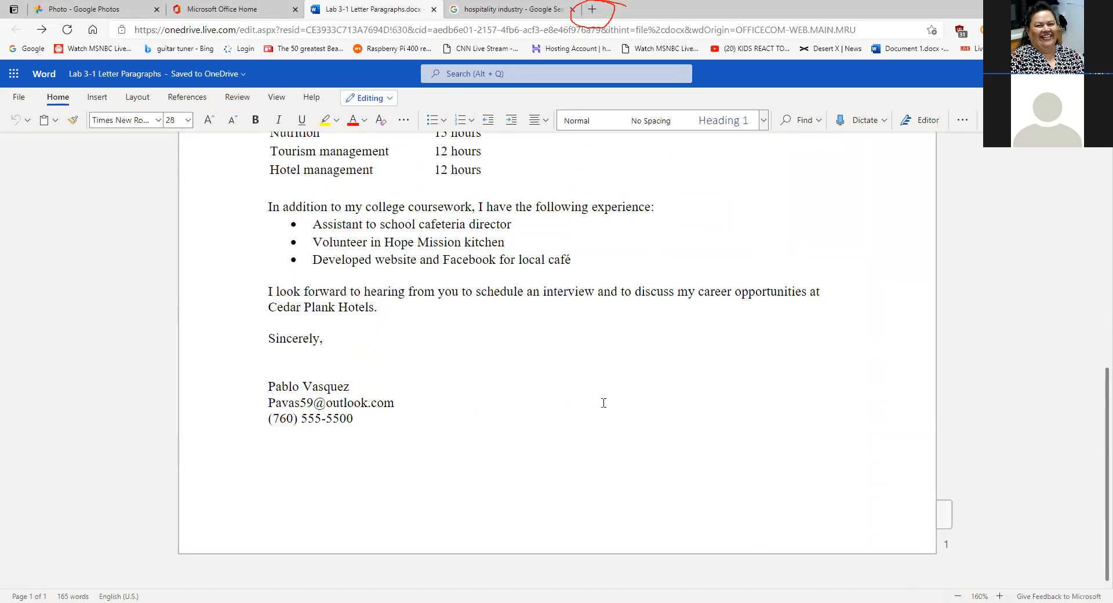
- Zoom the letter to 200% and bring up the options for the signature's e-mail link
scroll(589, 389, "down", 1)
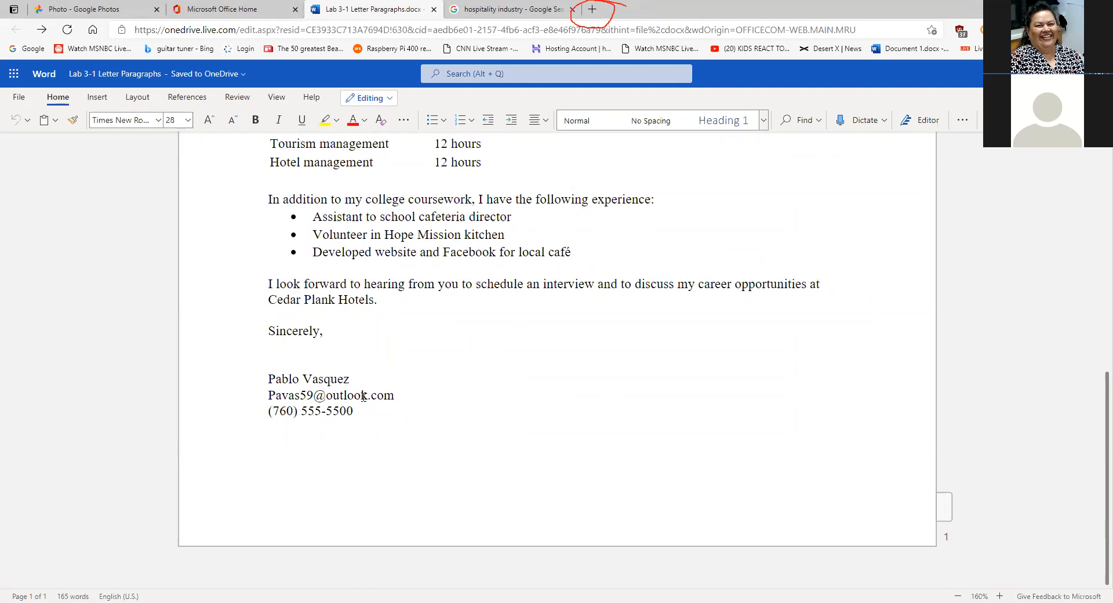
left_click(1000, 595)
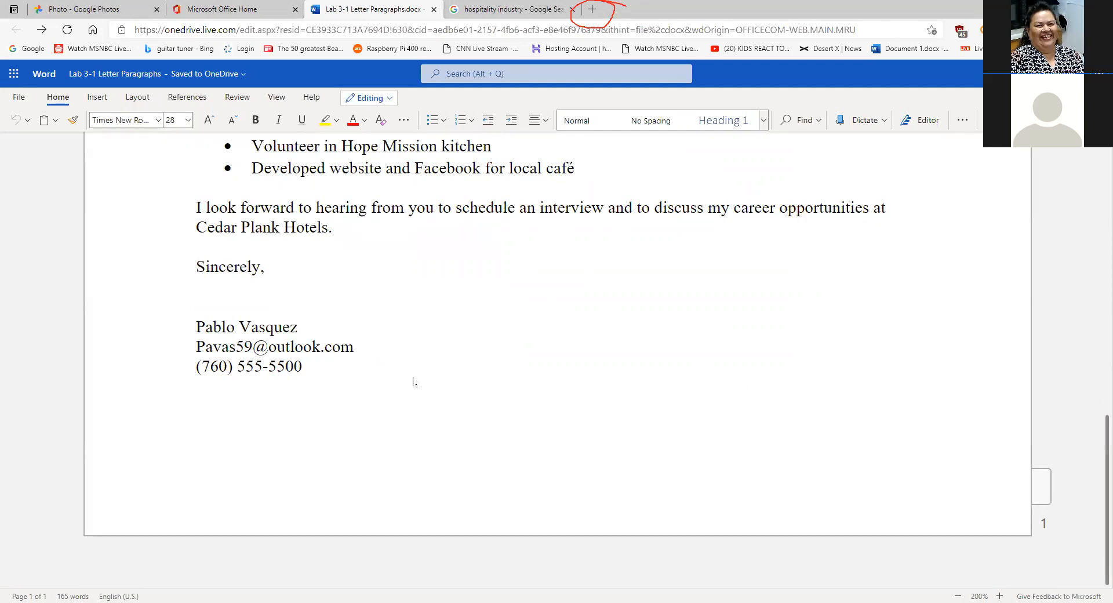
left_click(354, 350)
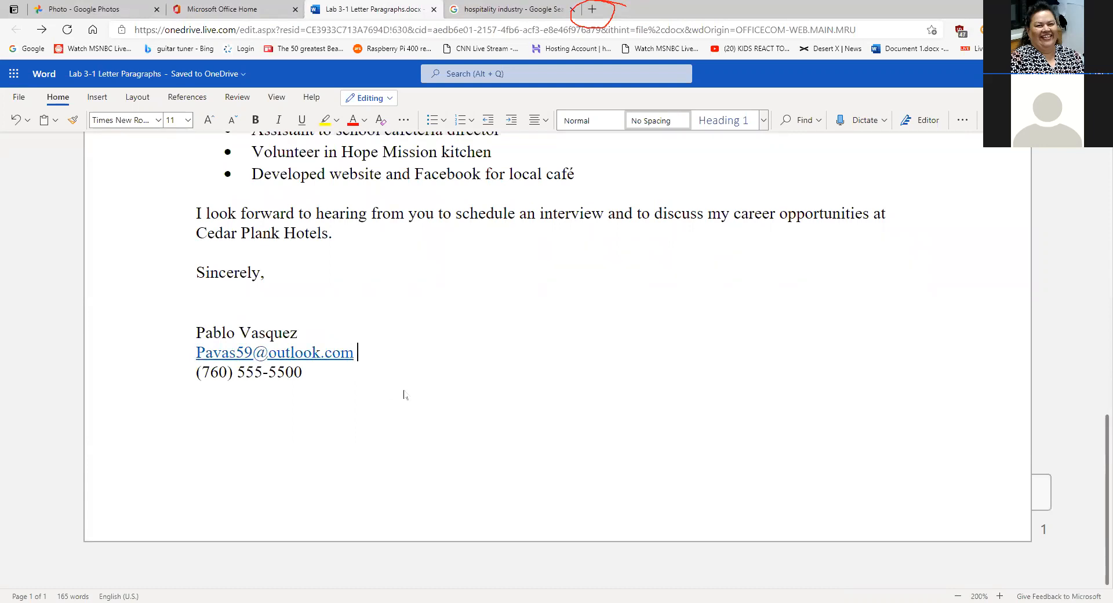
right_click(322, 356)
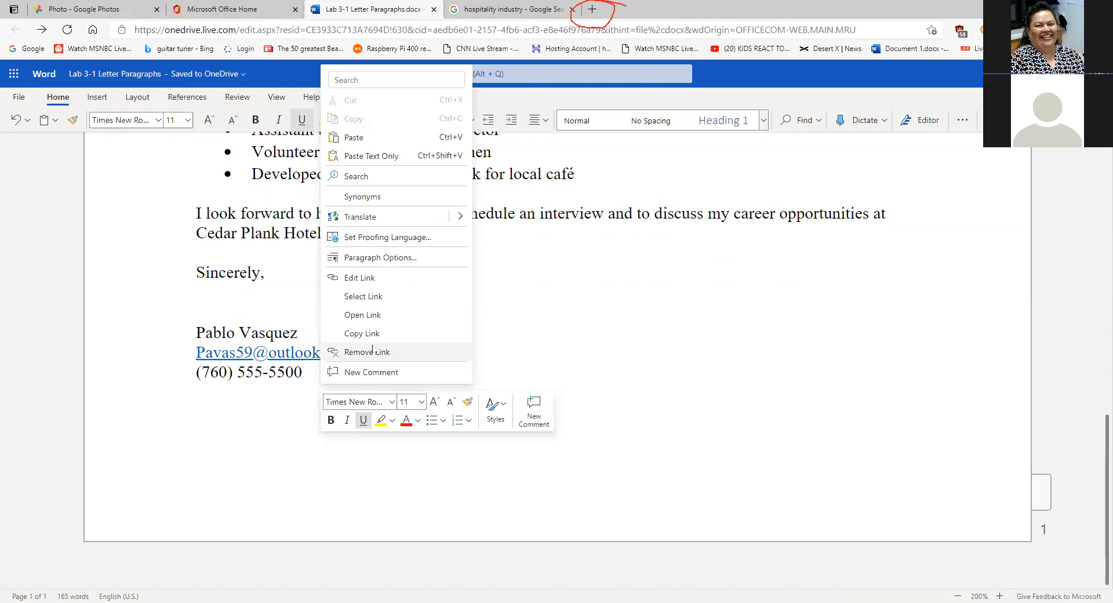
- Remove the hyperlink from the signature's e-mail address, leaving plain text
left_click(633, 340)
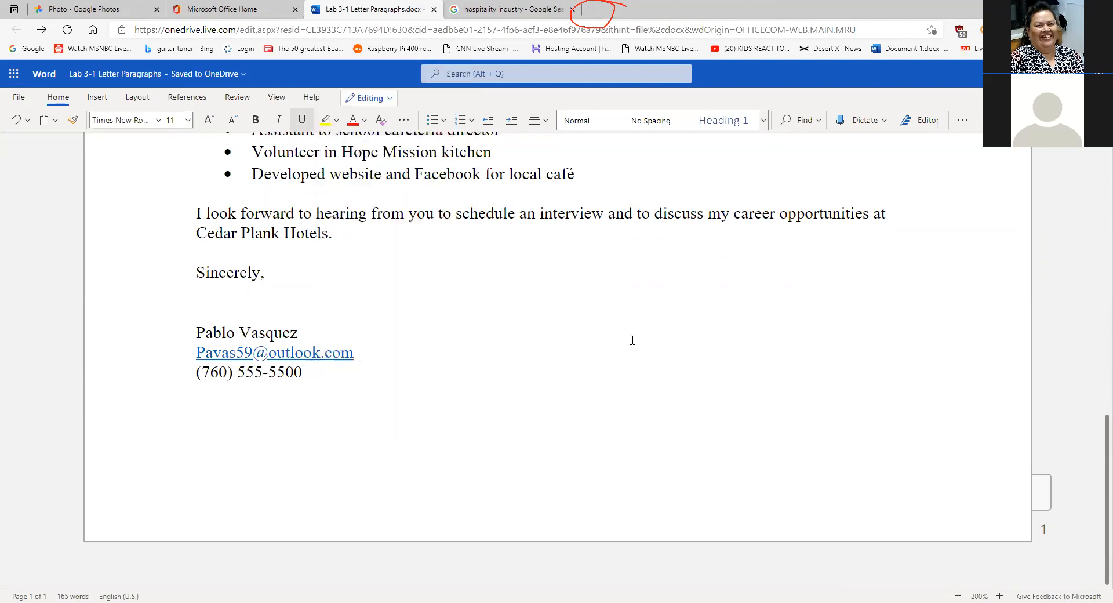
left_click(16, 119)
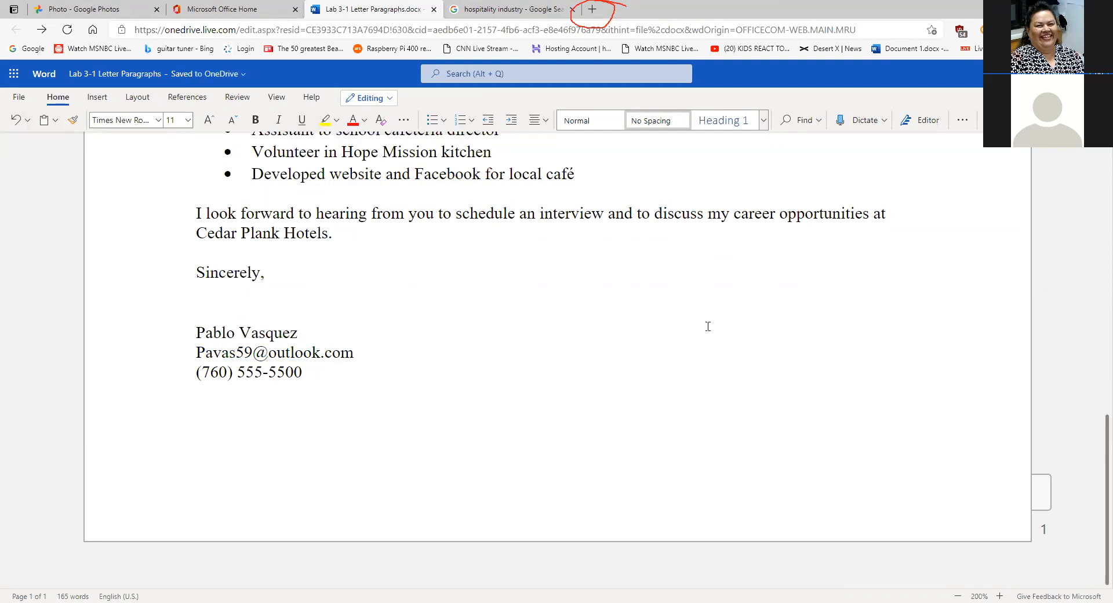
- Scroll to the top of the letter and place the insertion point at the end of the name heading
scroll(708, 327, "up", 4)
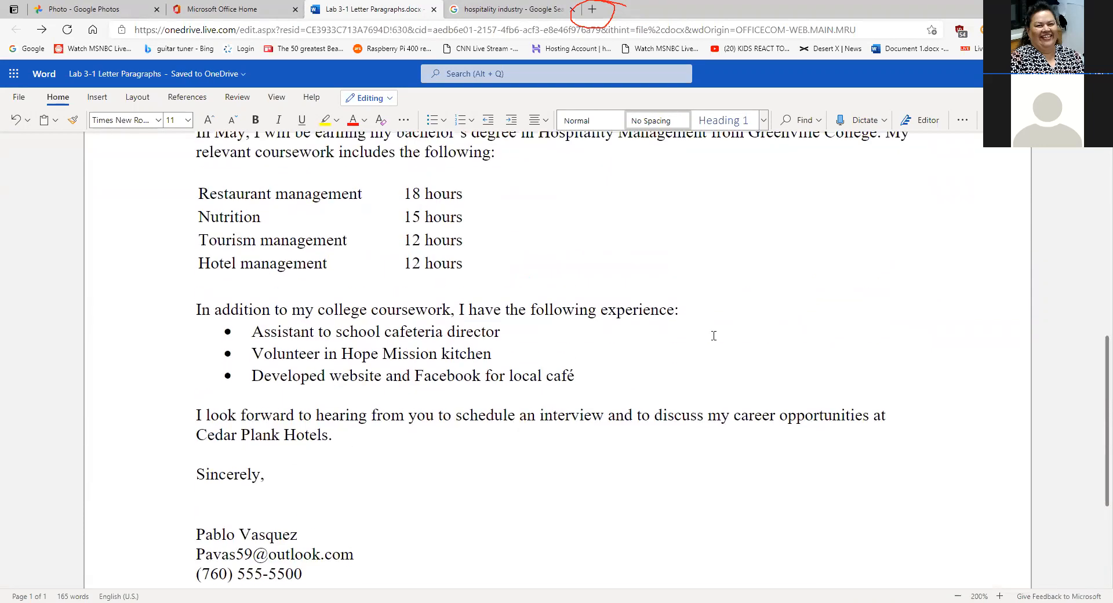
scroll(713, 336, "up", 10)
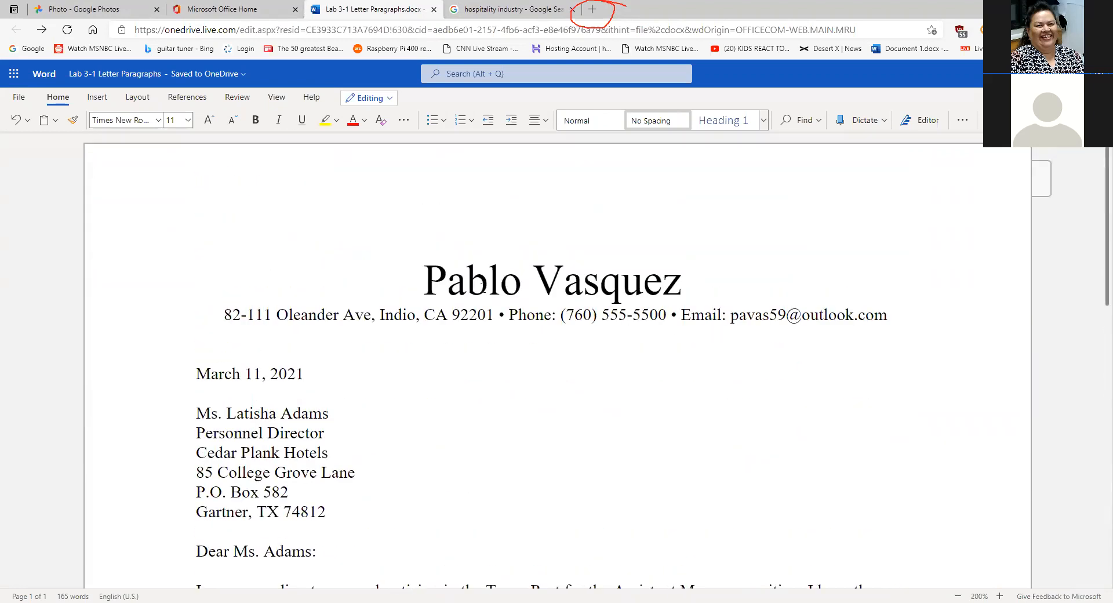
left_click(418, 283)
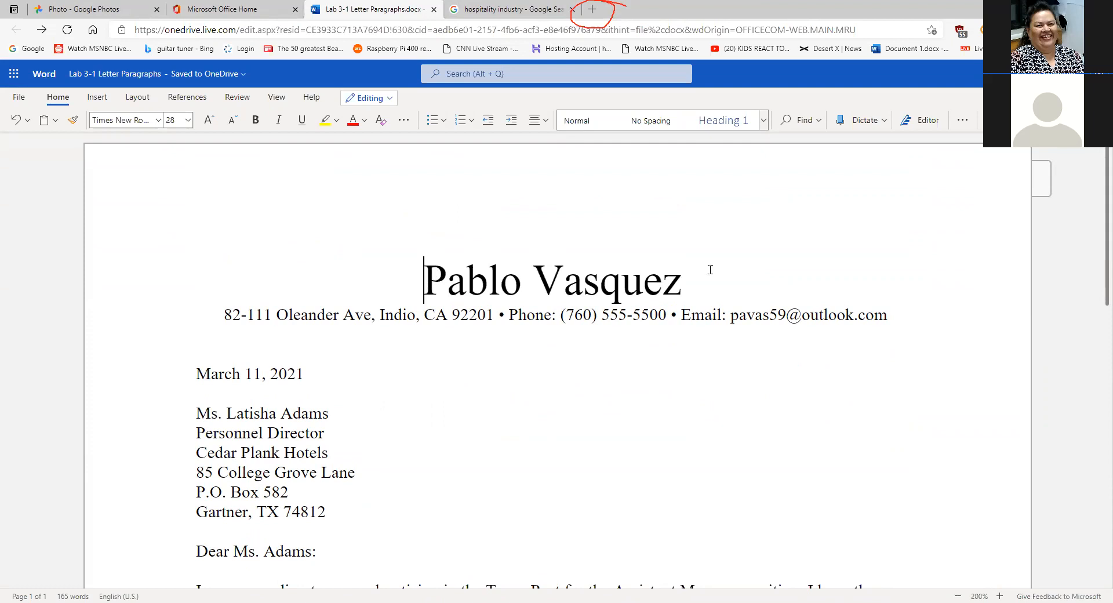
left_click(688, 276)
left_click(407, 282)
left_click(696, 286)
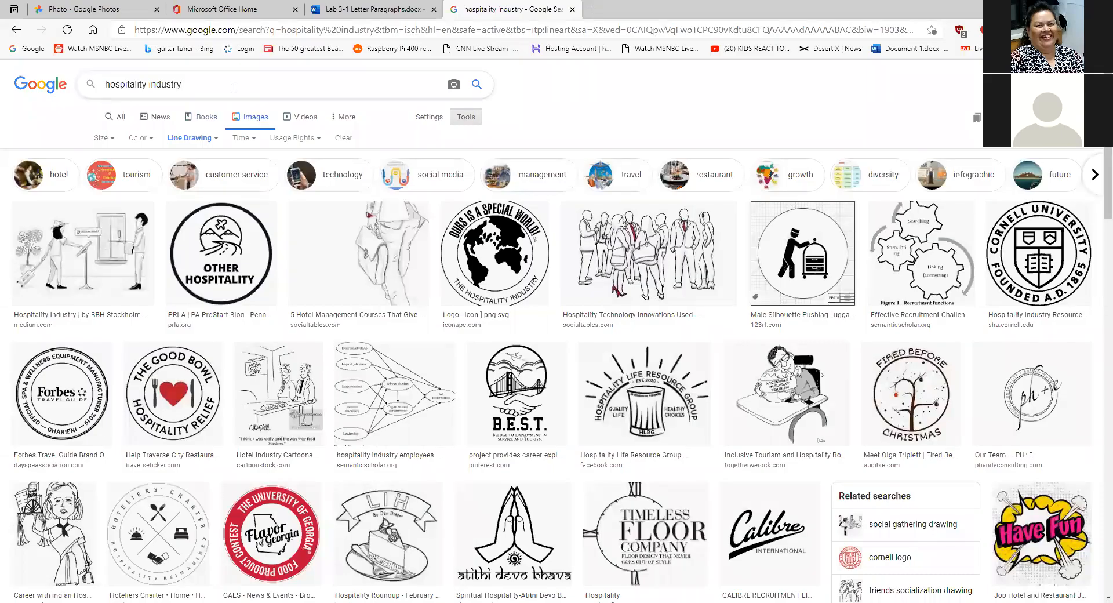
- Rerun the hospitality industry image search unfiltered and show the Size/Color/Type/Time filter row
left_click(476, 85)
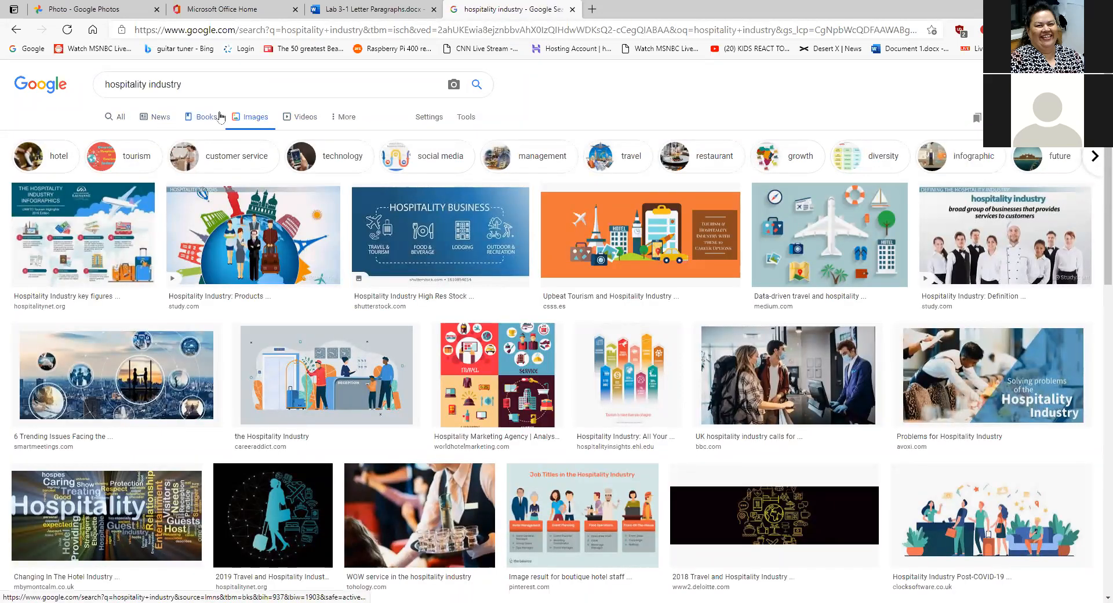
left_click(257, 122)
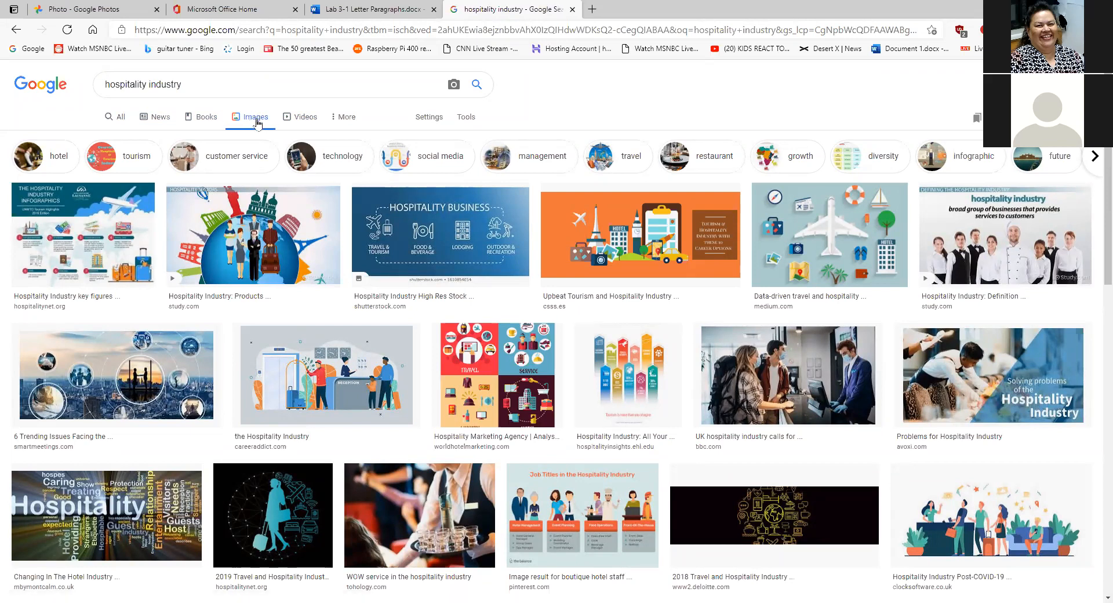
left_click(467, 118)
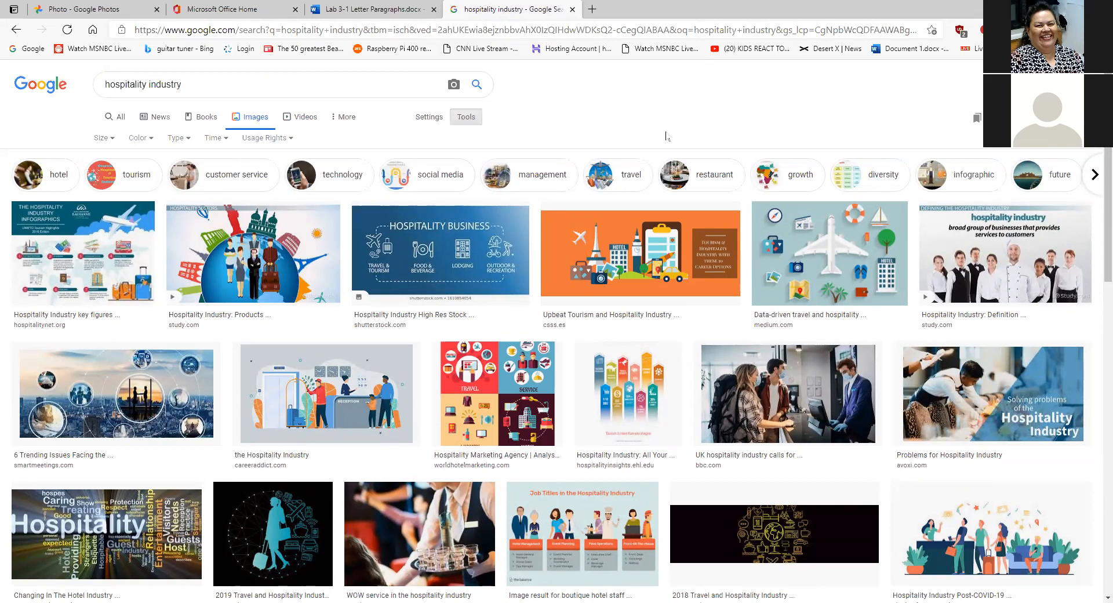
mouse_move(451, 105)
left_mouse_down()
mouse_move(490, 136)
mouse_move(499, 113)
left_mouse_up()
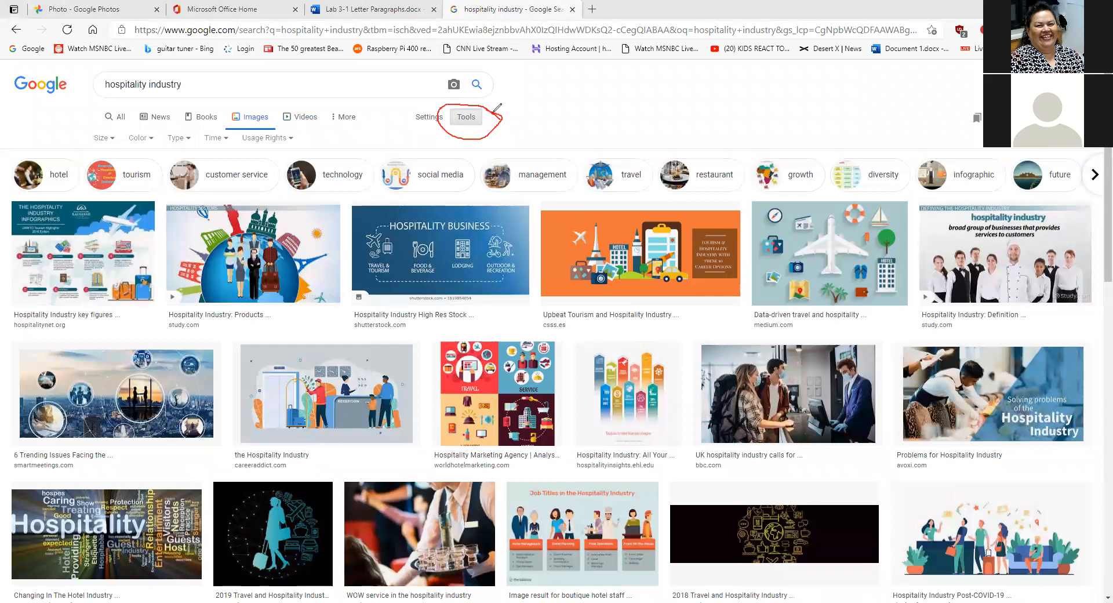
mouse_move(264, 97)
left_mouse_down()
mouse_move(229, 111)
mouse_move(279, 116)
mouse_move(268, 99)
left_mouse_up()
left_click_drag(268, 120, 448, 126)
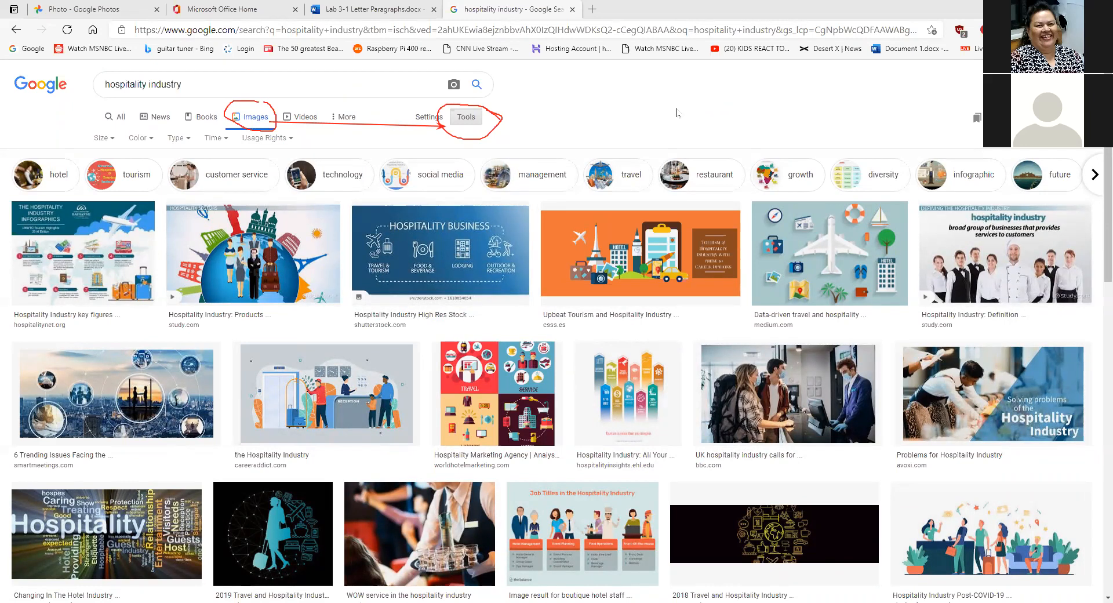
- Open and close the search settings list, then hide the image filter row
left_click(430, 118)
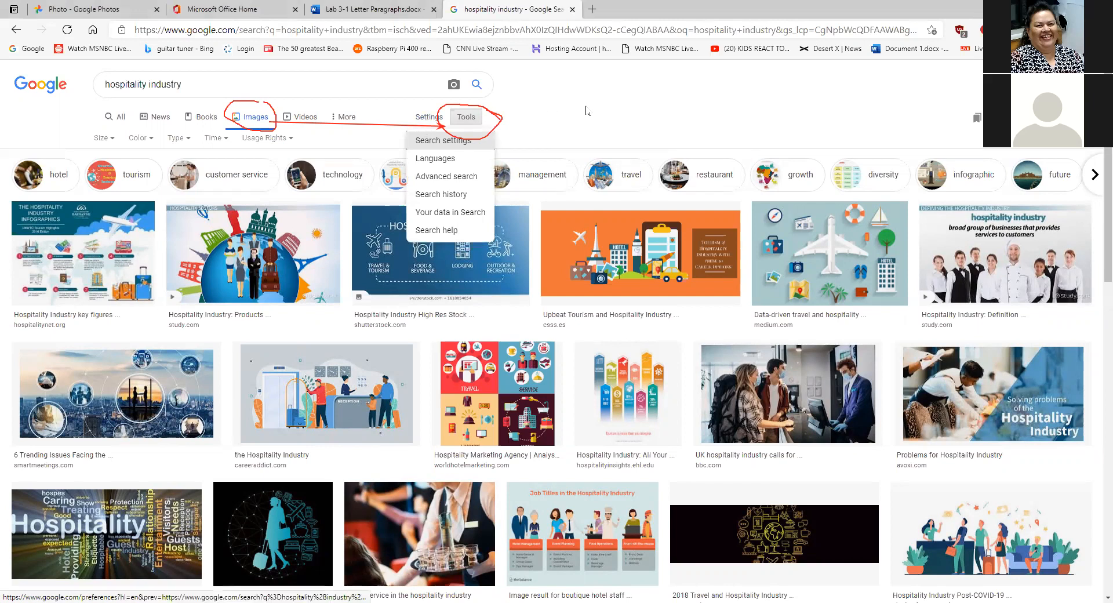
left_click(429, 119)
left_click(429, 119)
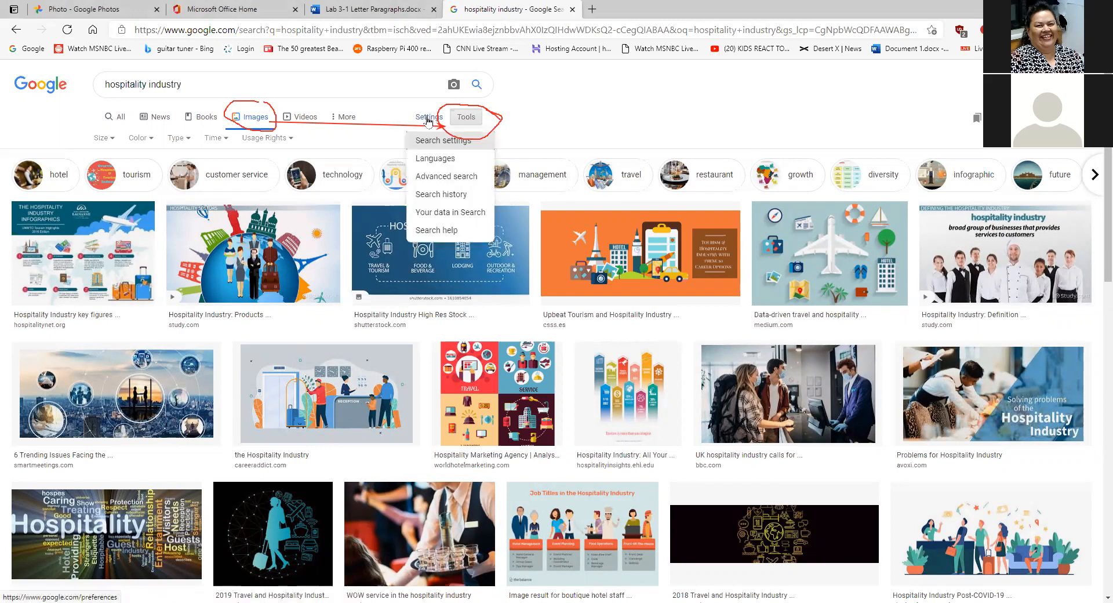
left_click(568, 112)
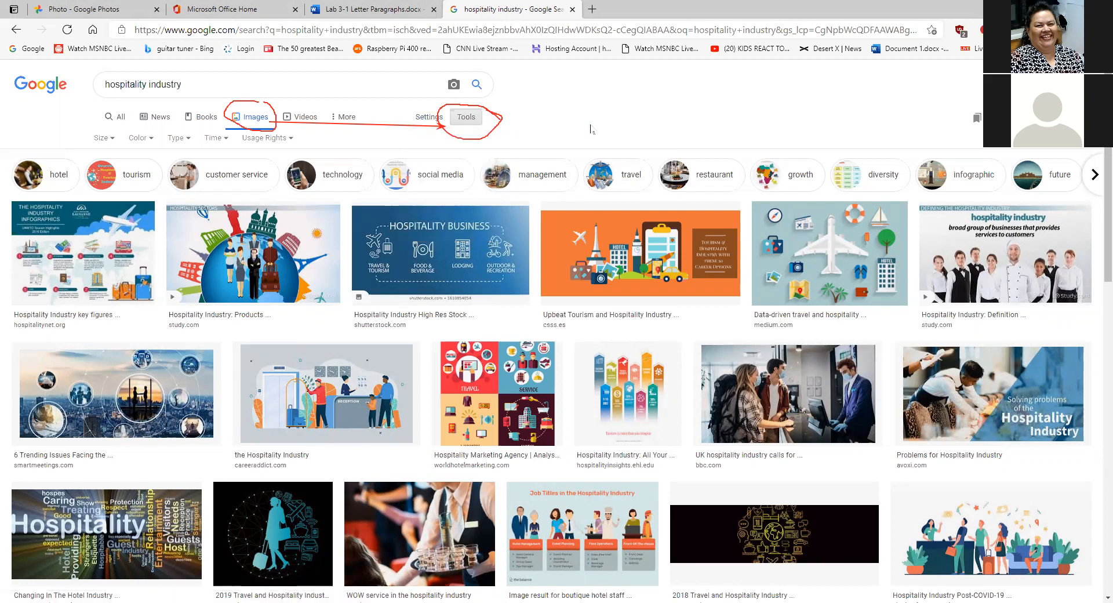
left_click(464, 119)
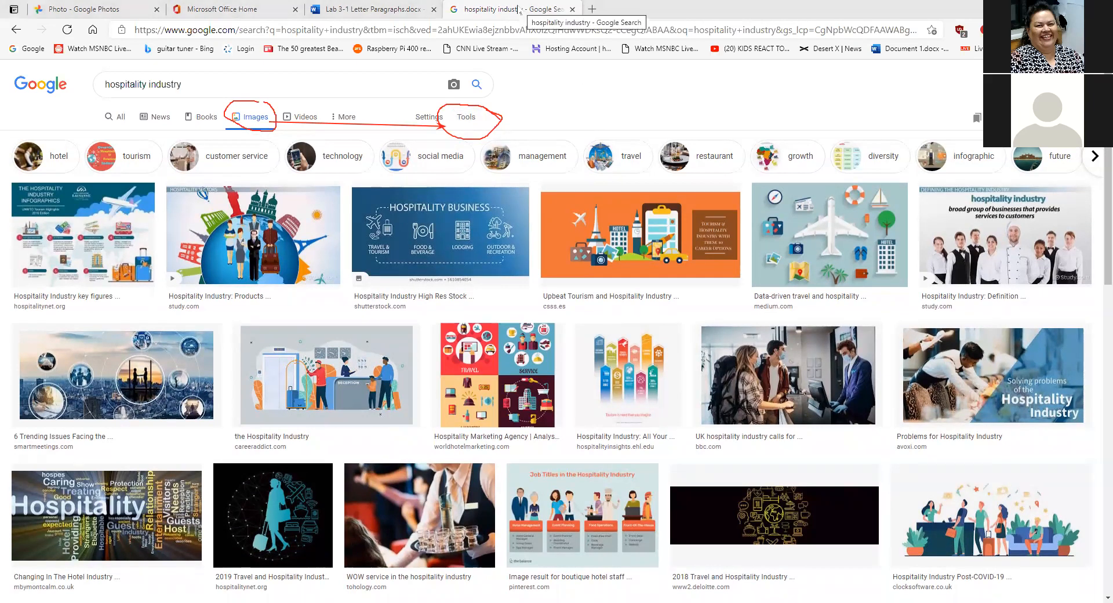
- Check the cover letter tab, return to the image results, and click into the search query
left_click(378, 12)
left_click(509, 9)
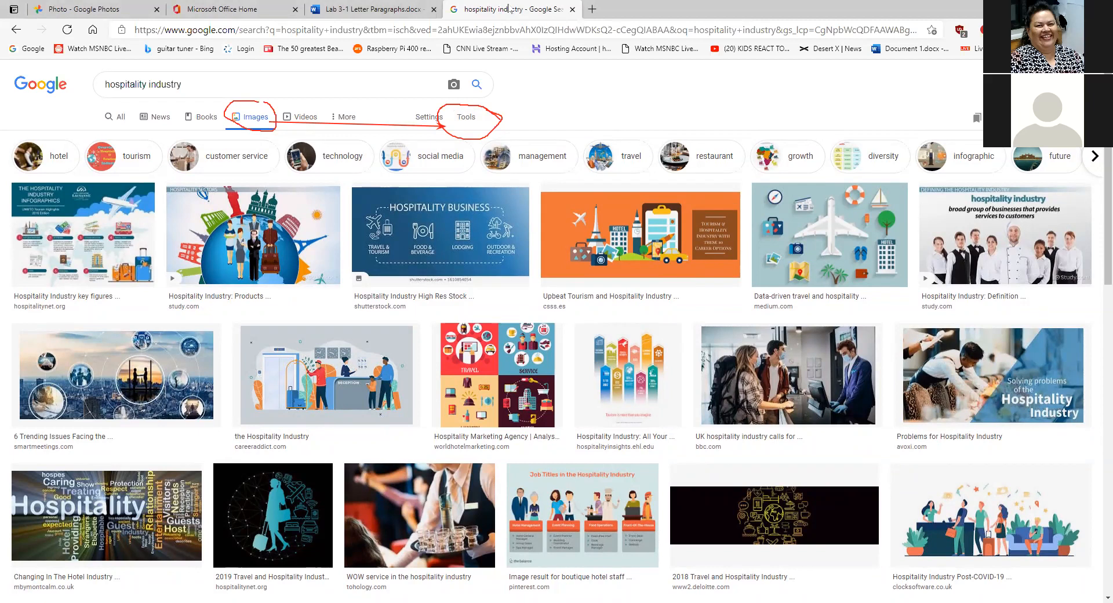
left_click(209, 81)
mouse_move(241, 16)
left_mouse_down()
mouse_move(157, 18)
mouse_move(171, 51)
mouse_move(276, 19)
mouse_move(246, 16)
left_mouse_up()
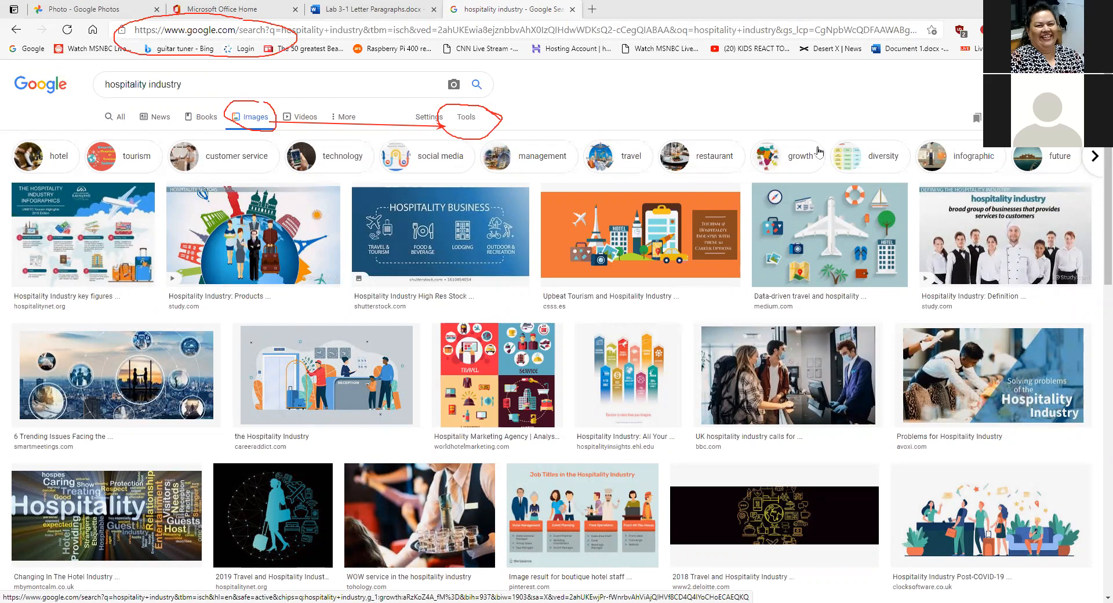
left_click(464, 120)
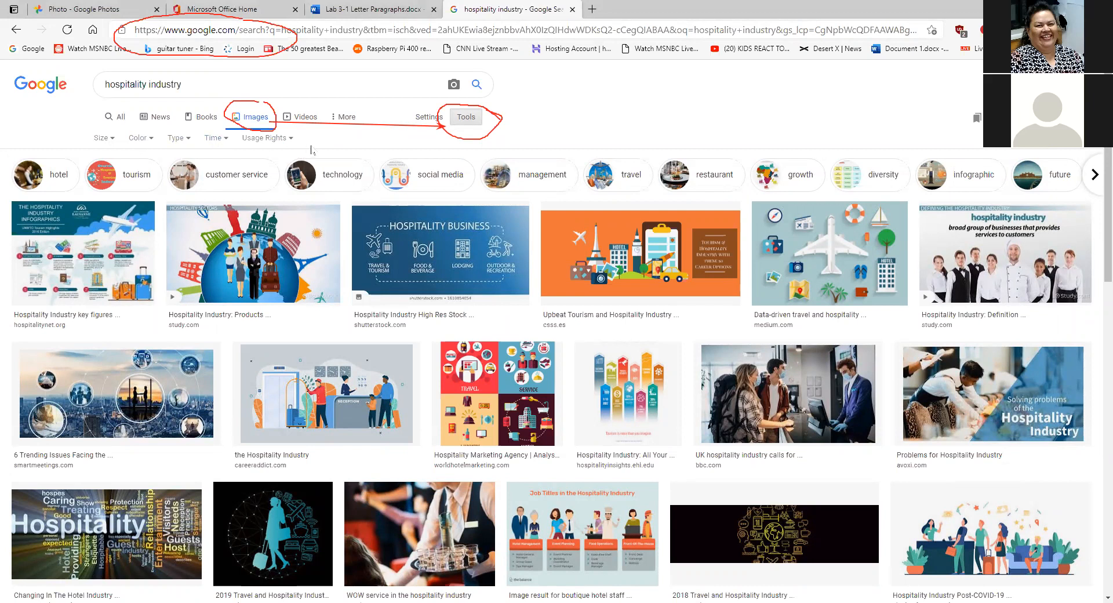
- Set the Type filter to Clip Art and scroll through the hospitality industry clip art
left_click(188, 139)
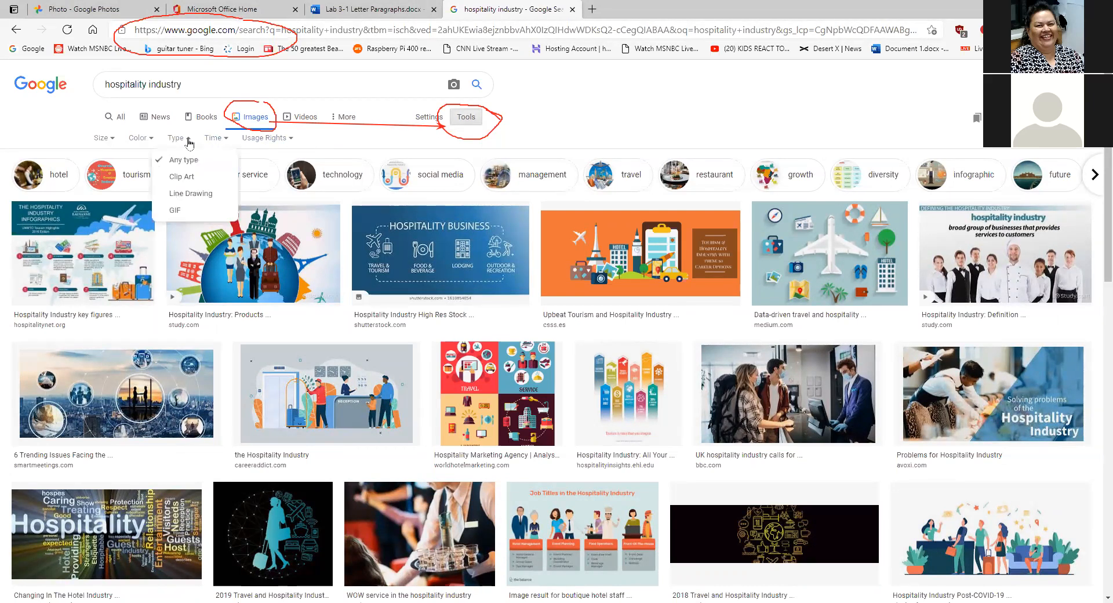
left_click(193, 183)
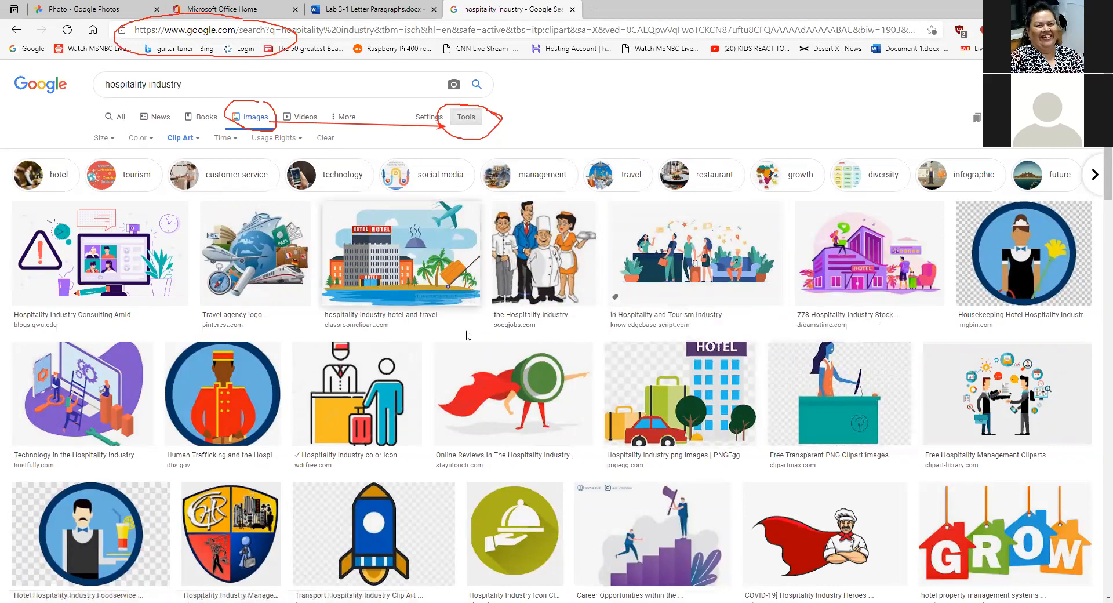
scroll(727, 342, "down", 5)
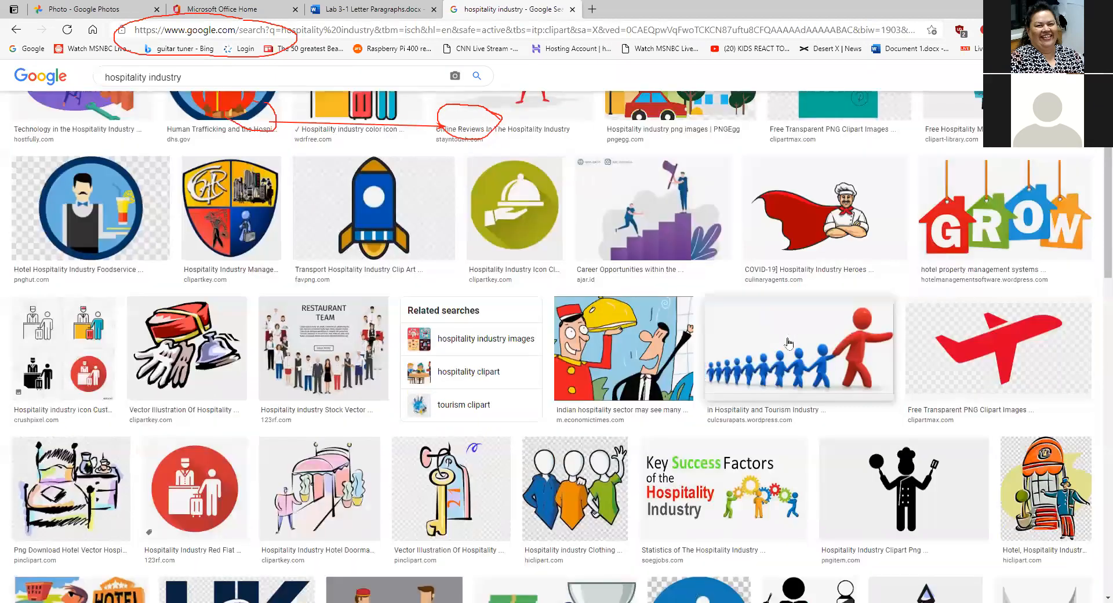
scroll(789, 342, "down", 8)
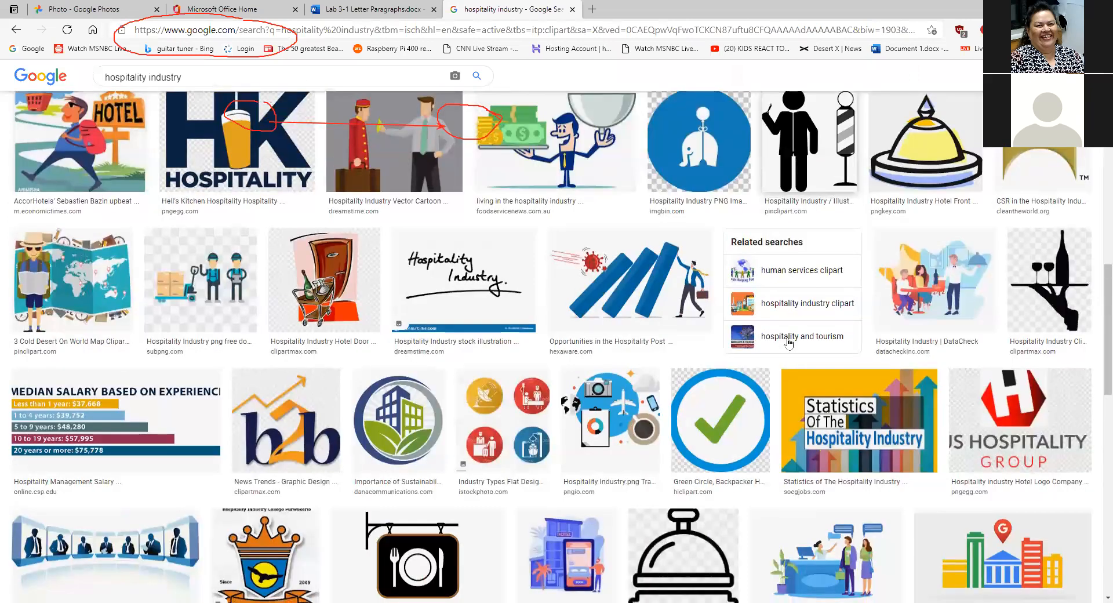
scroll(789, 342, "down", 1)
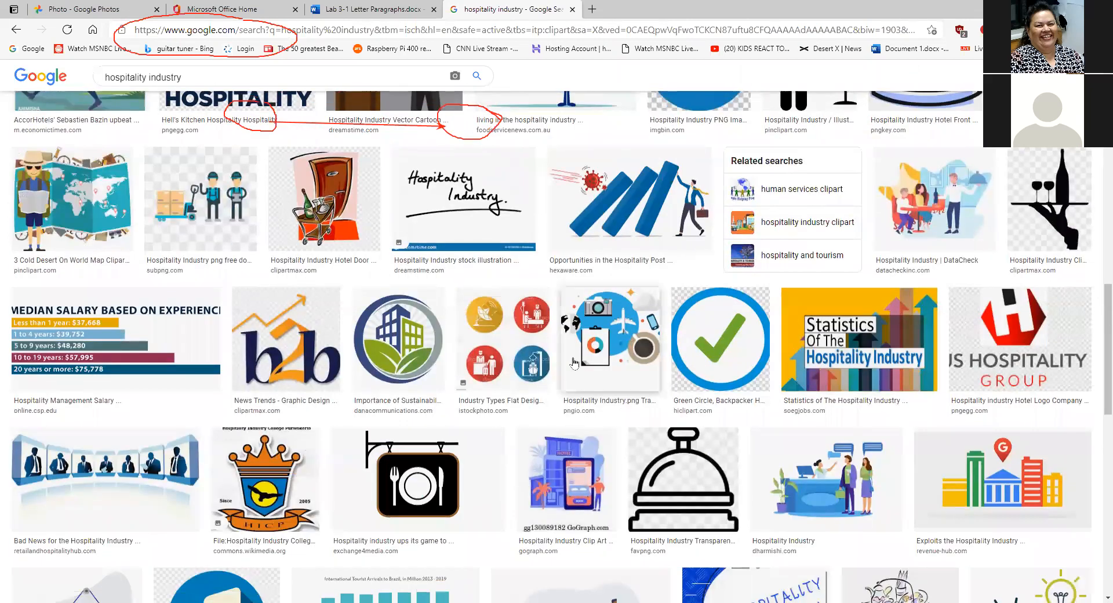
scroll(574, 362, "down", 3)
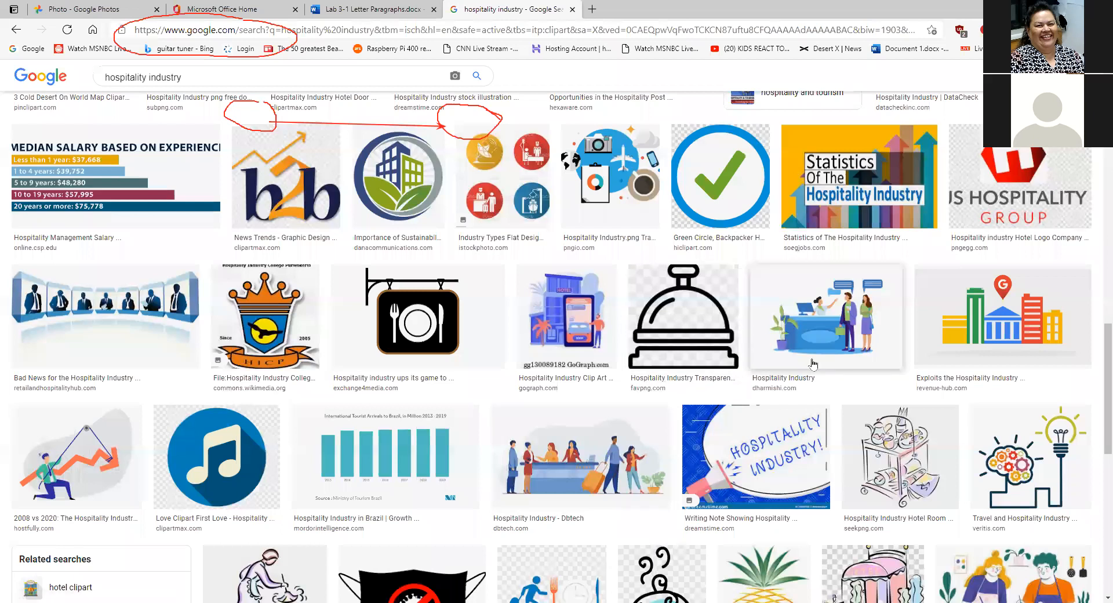
scroll(812, 364, "down", 1)
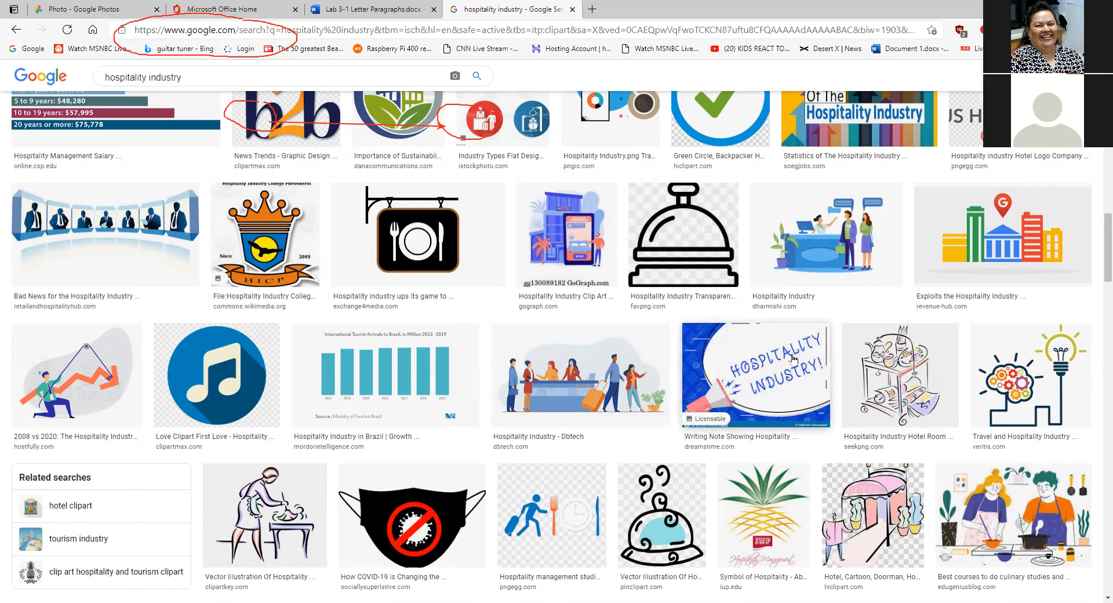
scroll(776, 380, "down", 4)
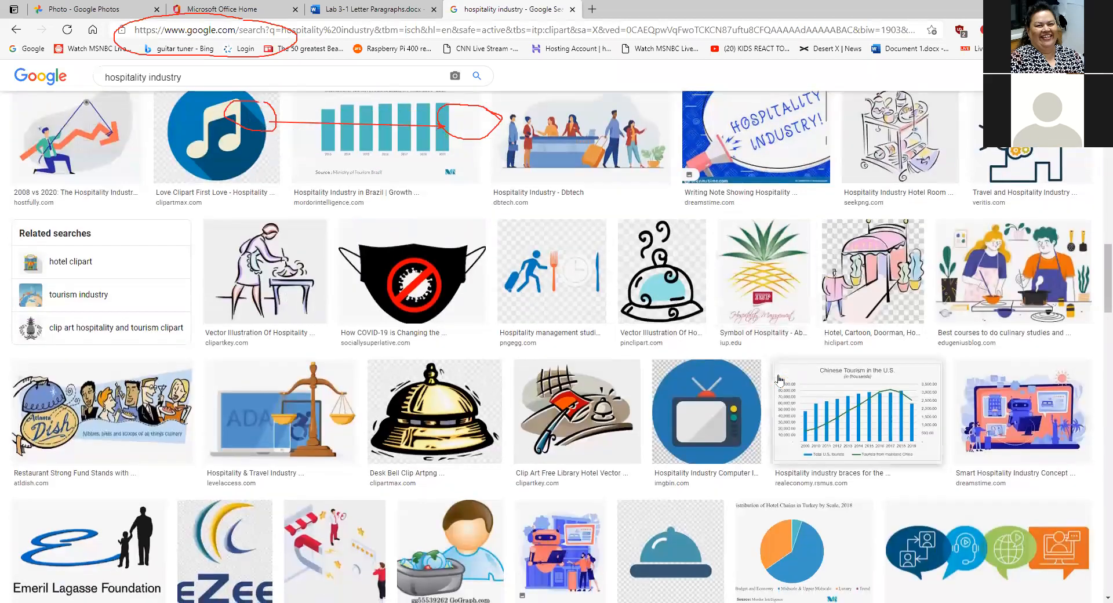
scroll(779, 379, "down", 3)
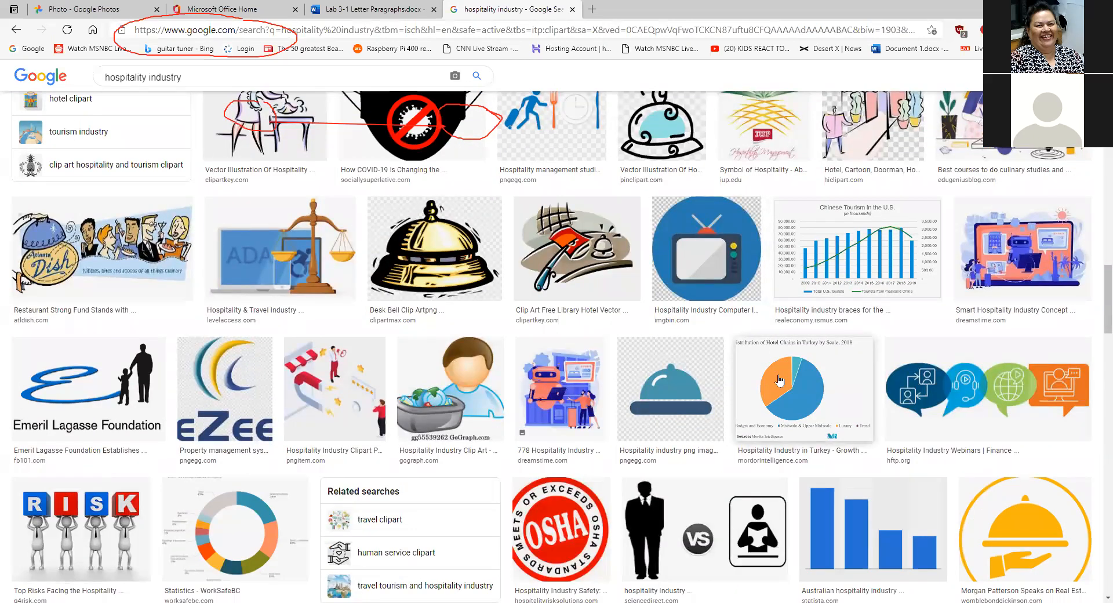
scroll(780, 380, "down", 4)
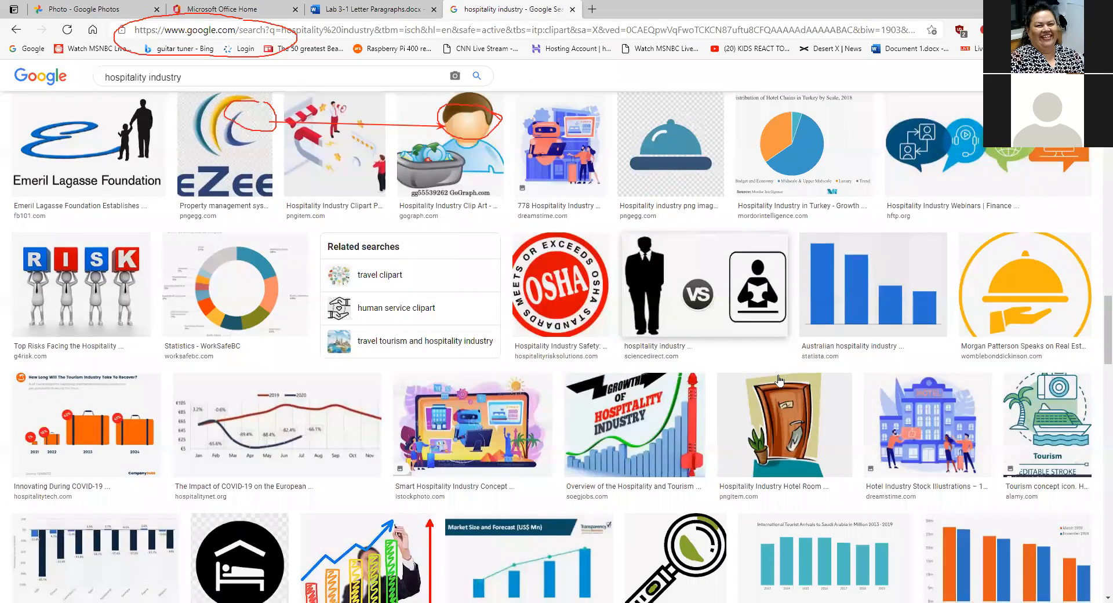
scroll(780, 380, "up", 5)
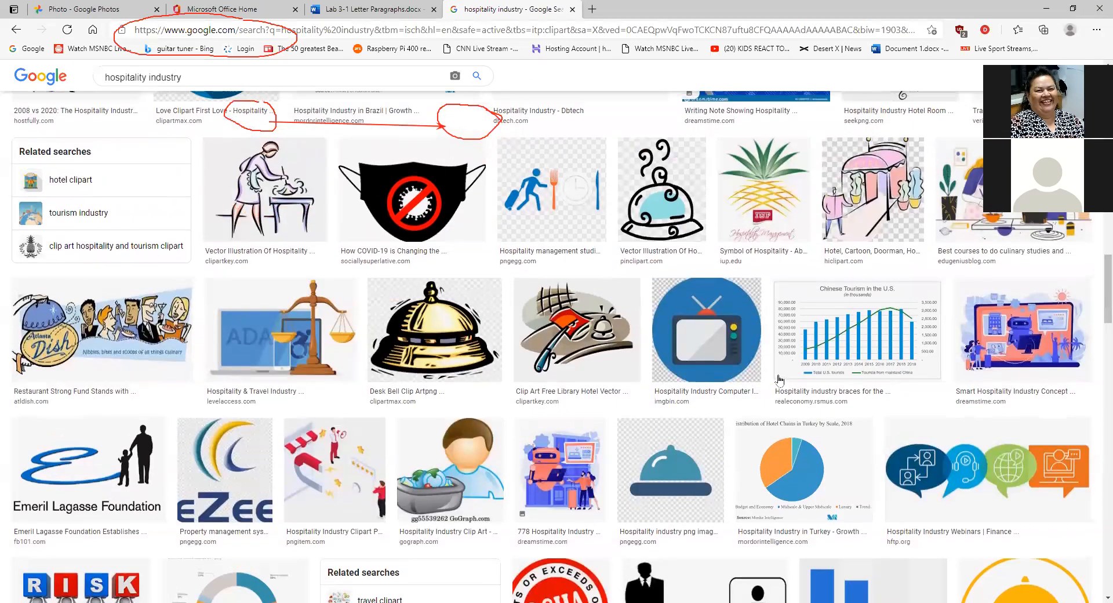
scroll(779, 380, "up", 10)
scroll(780, 380, "up", 1)
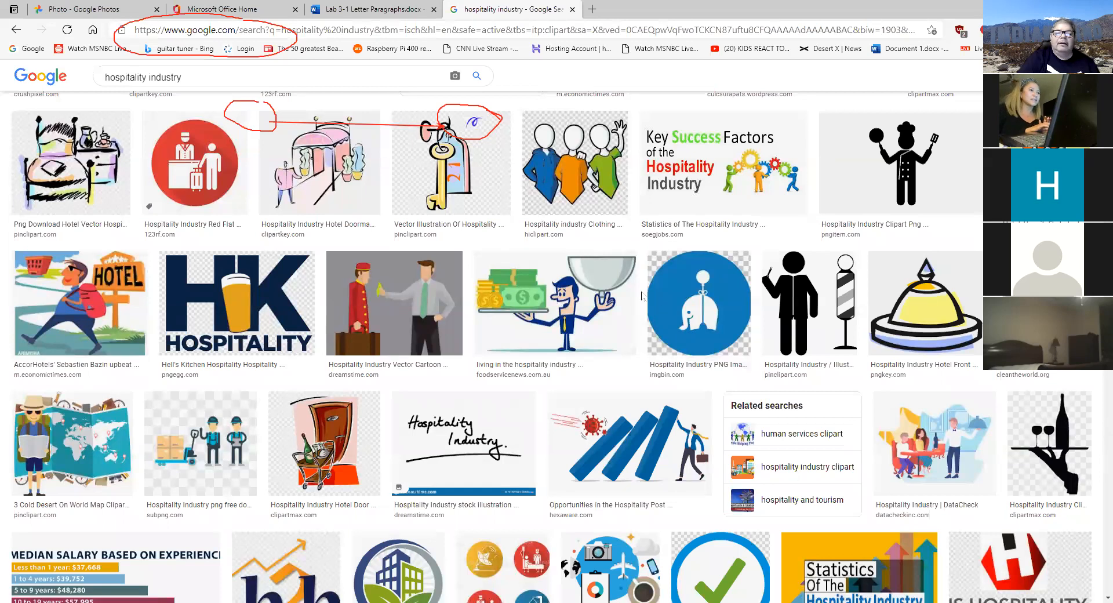
left_click(365, 10)
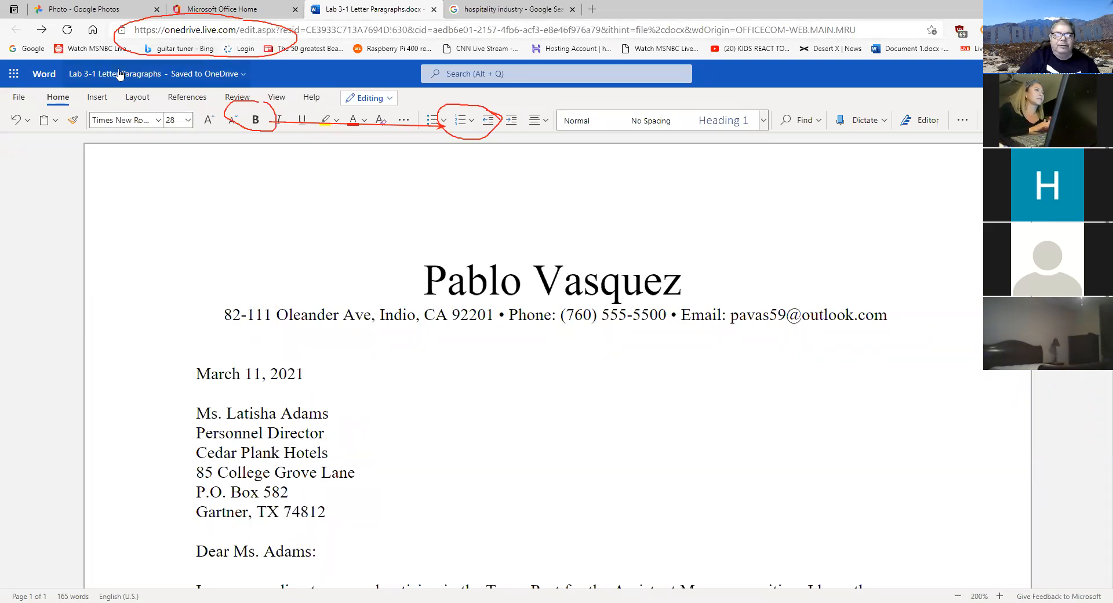
- Open Bing Pictures from Insert > Picture, close it without inserting, and return to the image results
left_click(99, 97)
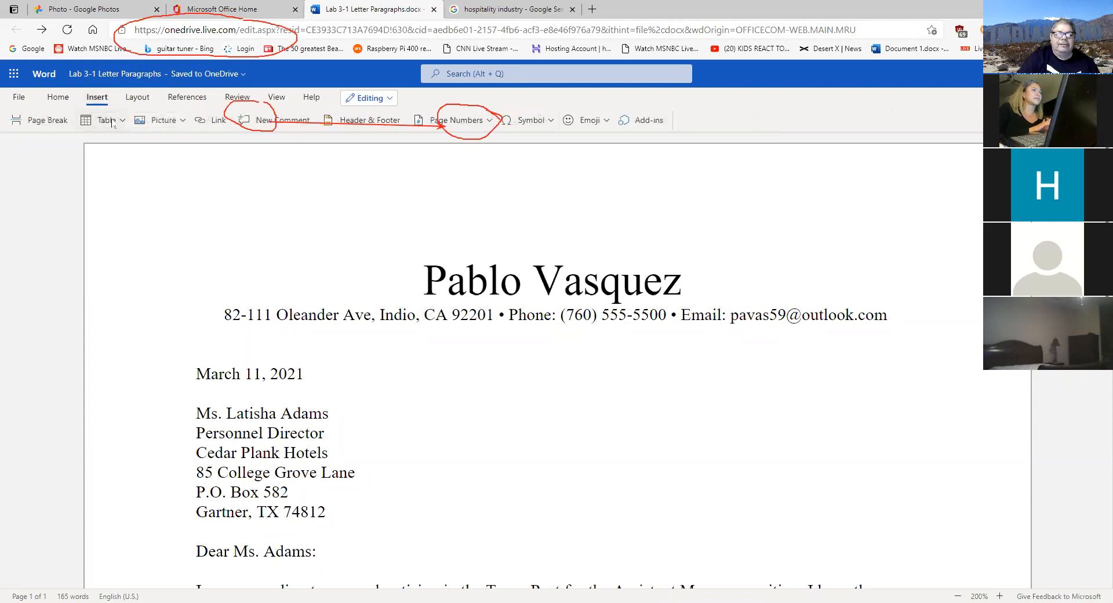
left_click(182, 122)
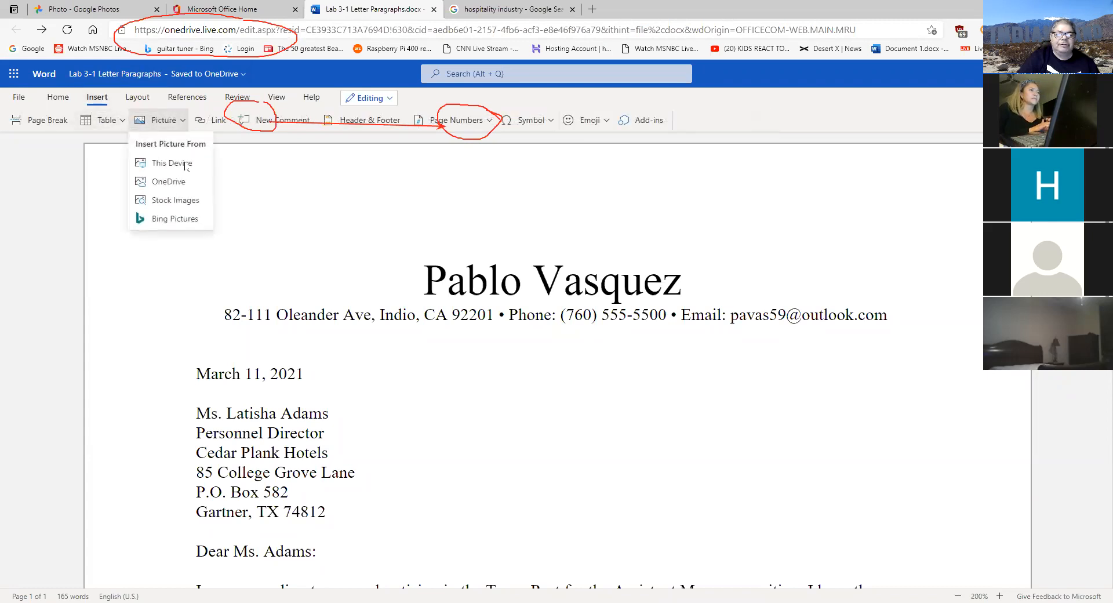
left_click(175, 218)
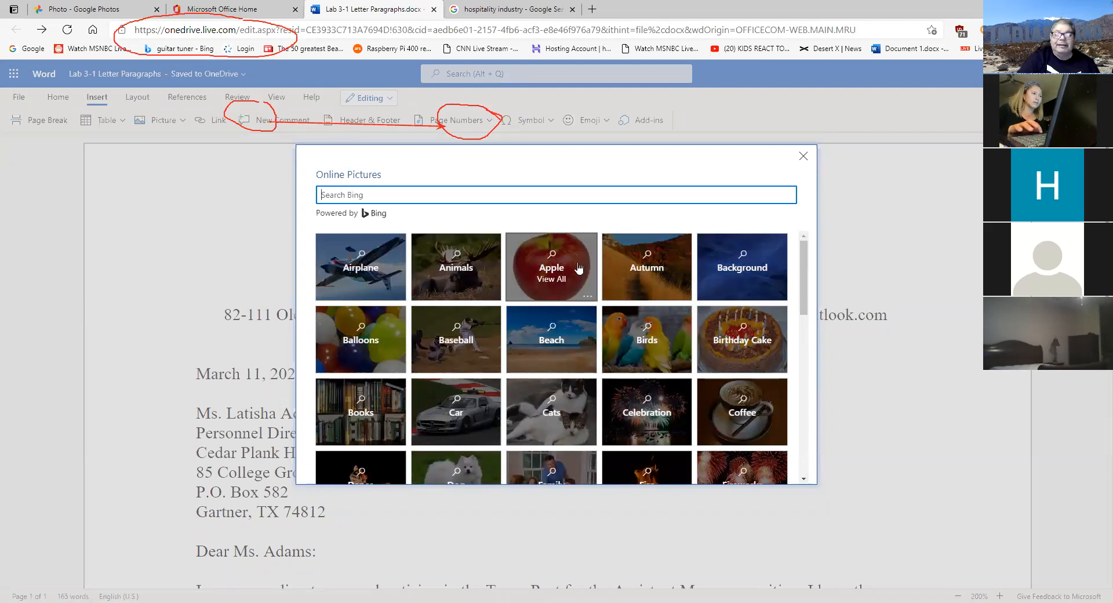
left_click(803, 156)
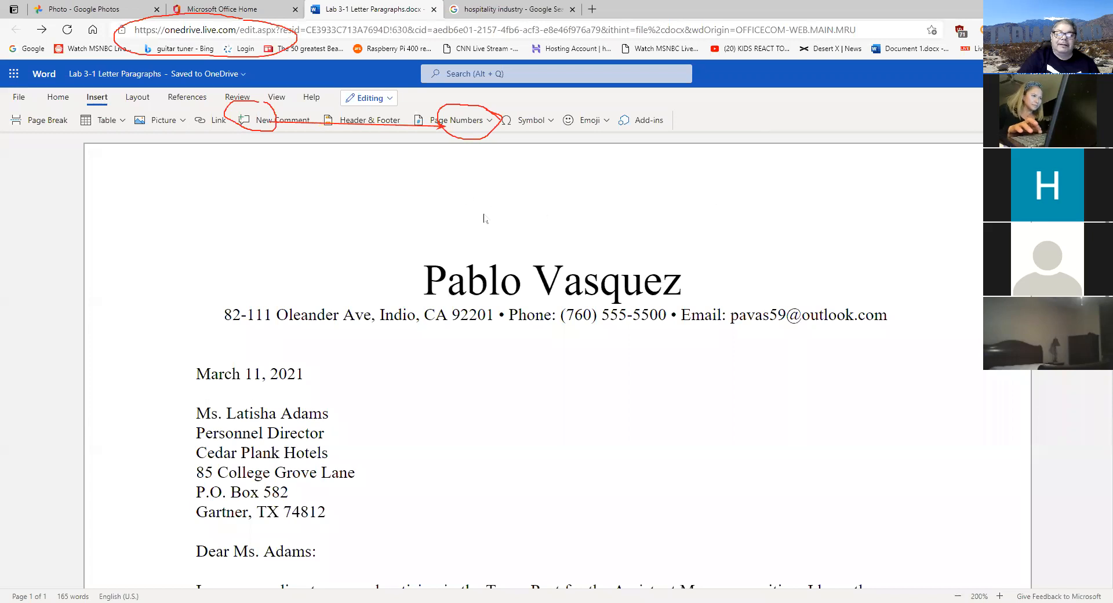
left_click(486, 8)
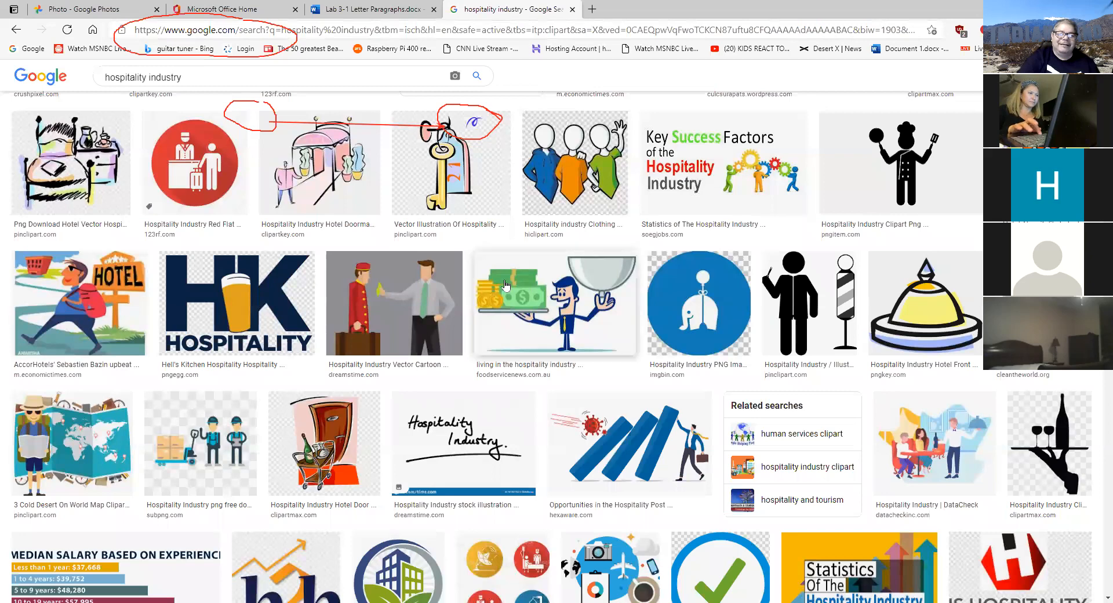
- Scroll back to the top of the hospitality clip art results and show the Size filter choices
scroll(505, 284, "up", 5)
scroll(505, 284, "up", 6)
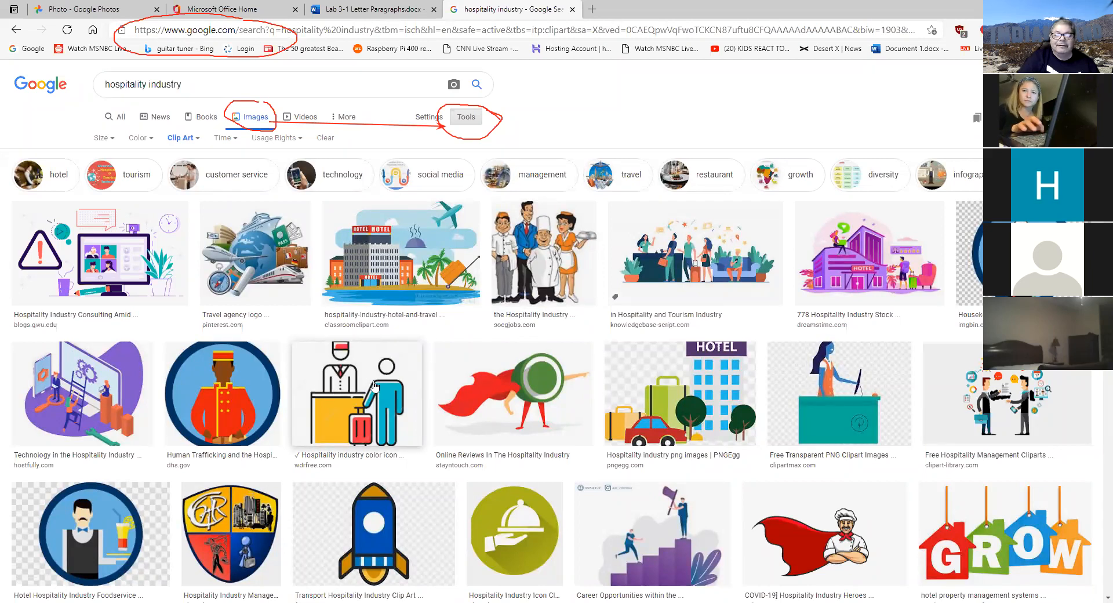
scroll(374, 386, "down", 4)
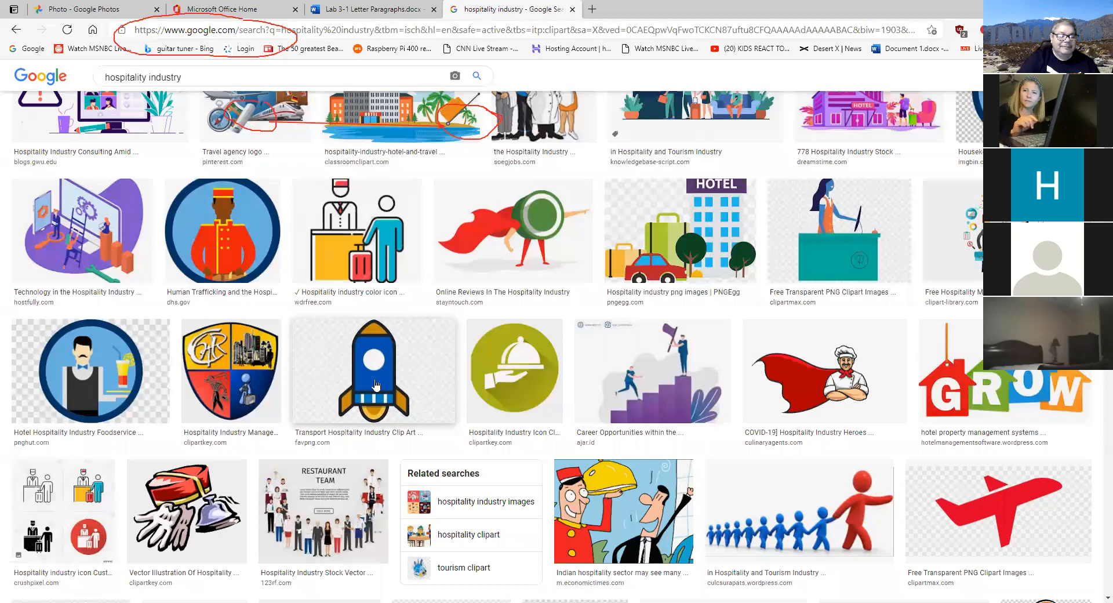
scroll(376, 384, "down", 3)
scroll(376, 384, "up", 8)
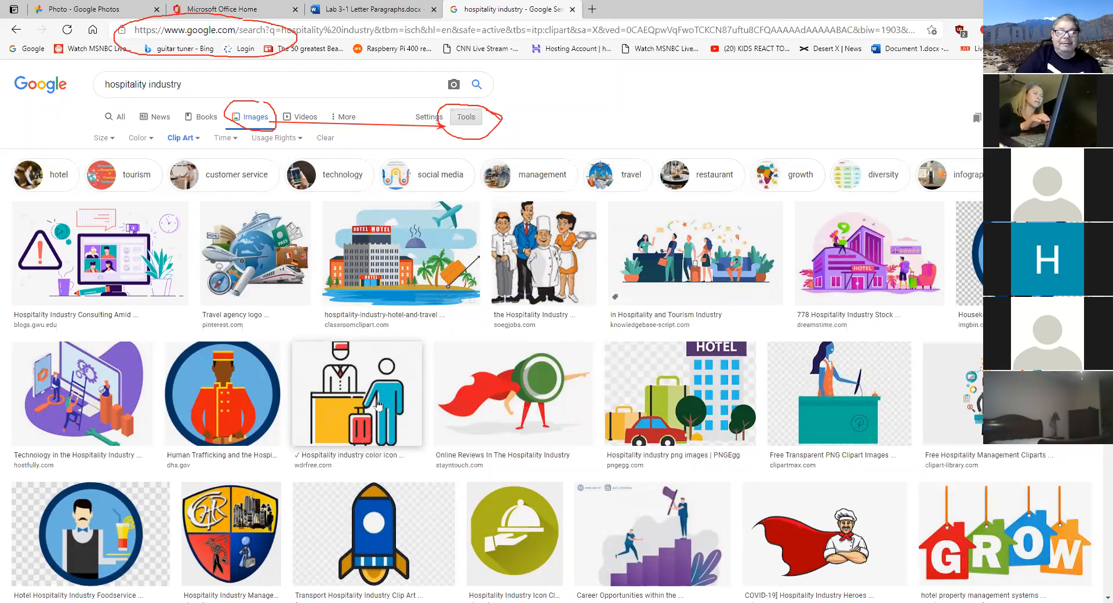
left_click(105, 138)
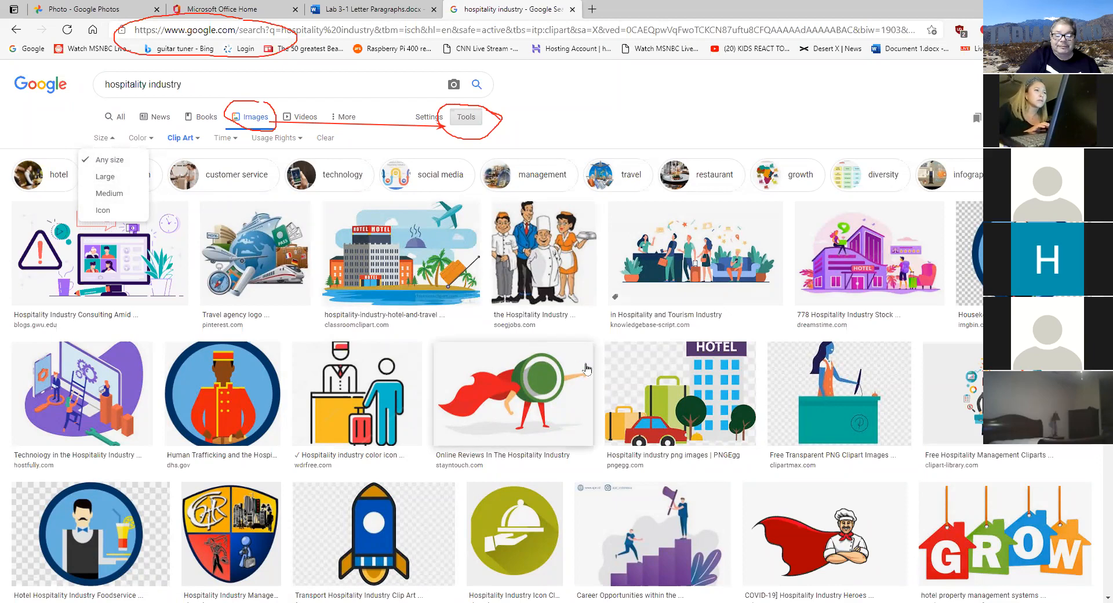
- Enlarge WDRfree's 'Hospitality industry color icon' clip art of a receptionist and traveller
scroll(595, 370, "down", 3)
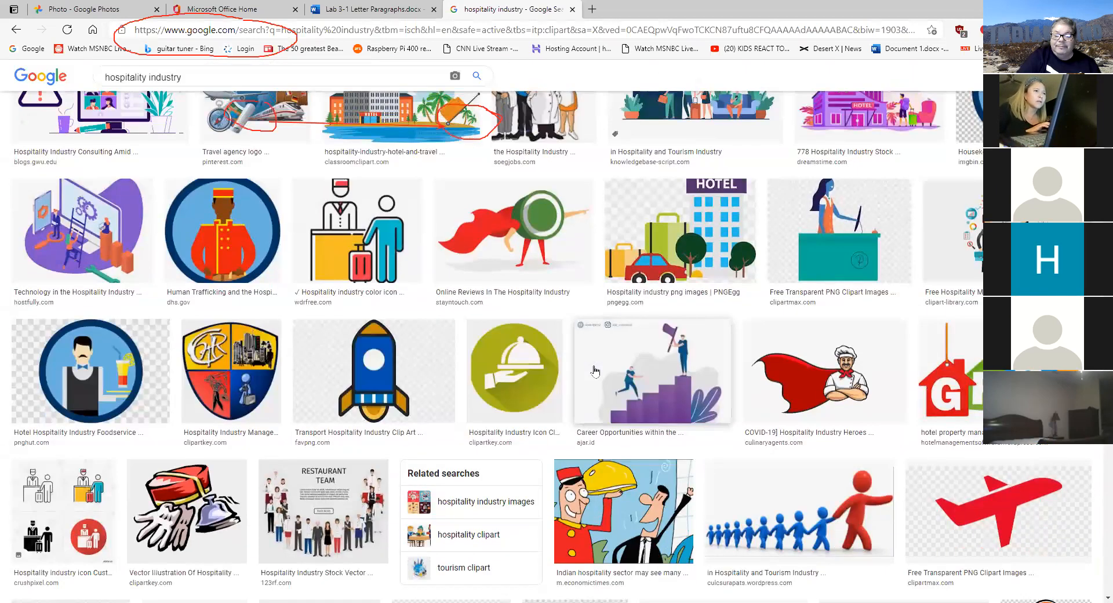
scroll(595, 371, "down", 3)
scroll(595, 370, "up", 6)
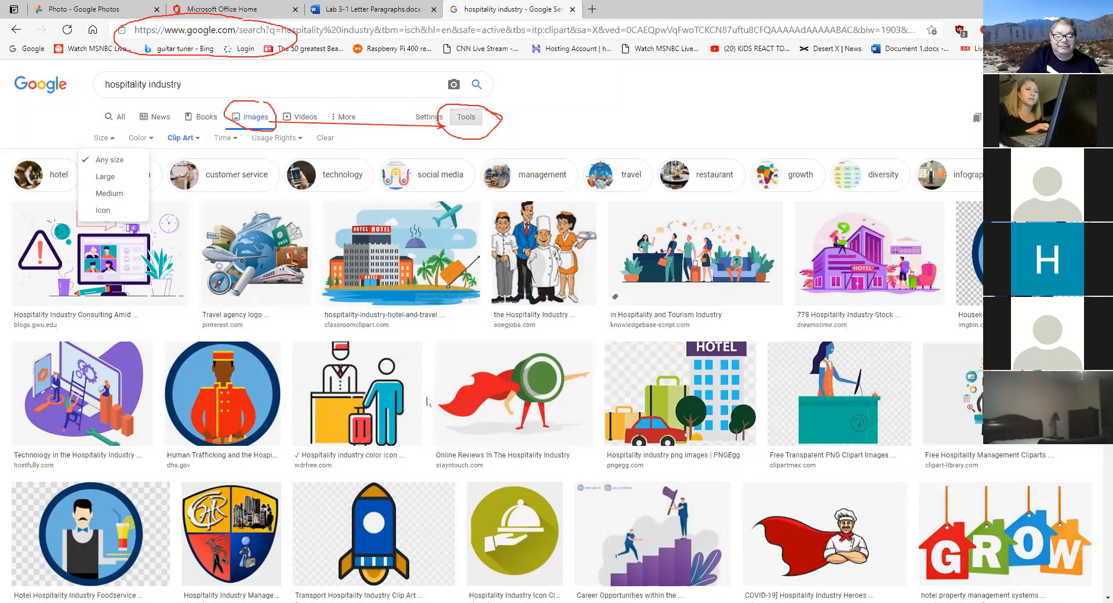
left_click(358, 394)
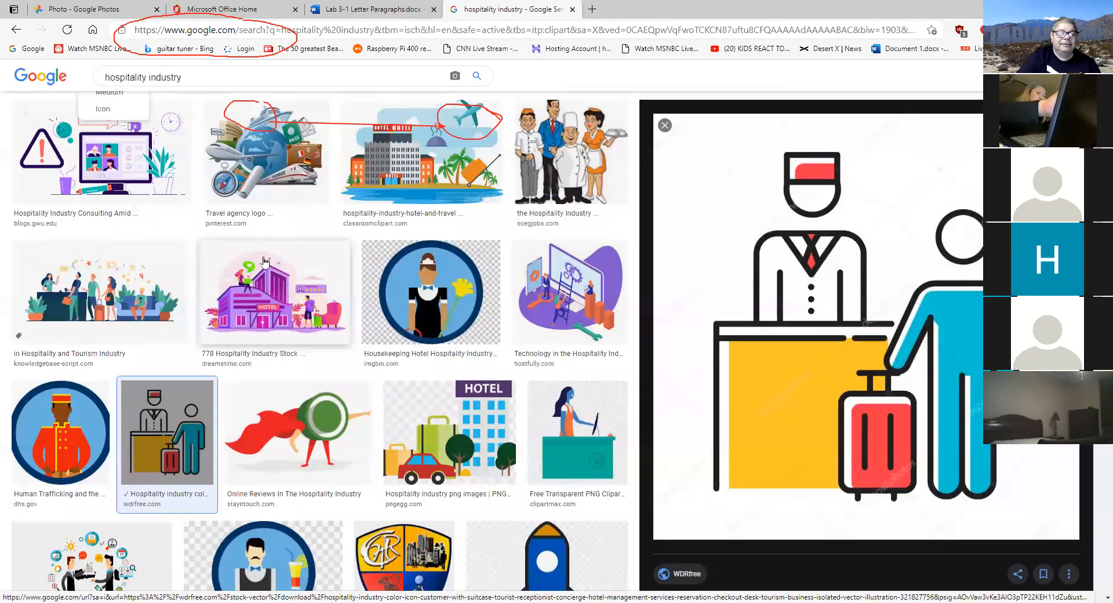
- Close the receptionist clip art preview, bring up its image options, then return to the Word letter
left_click(664, 125)
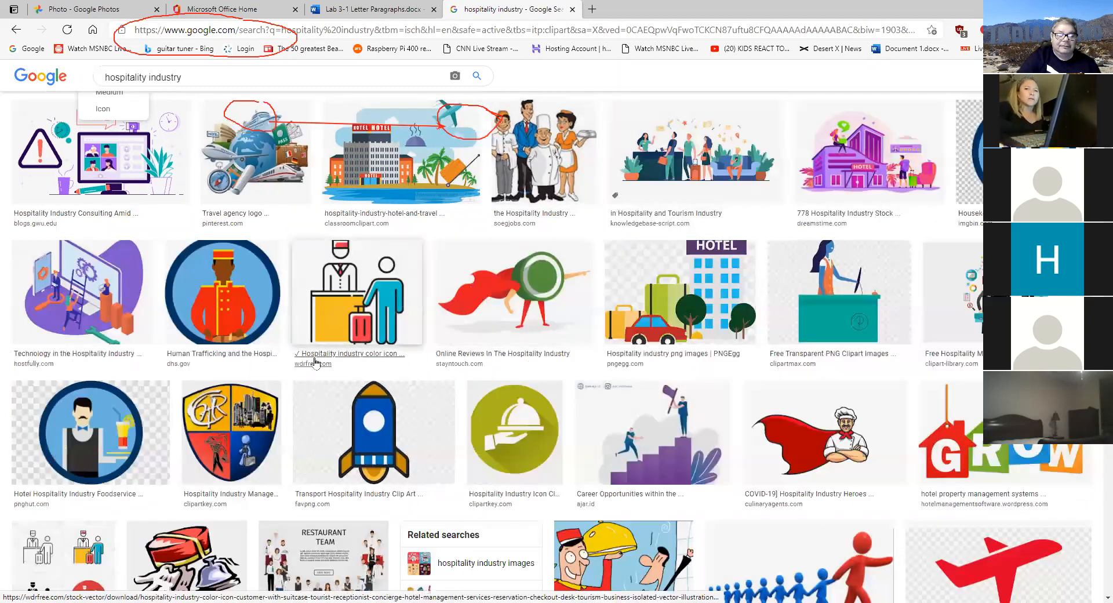
right_click(367, 275)
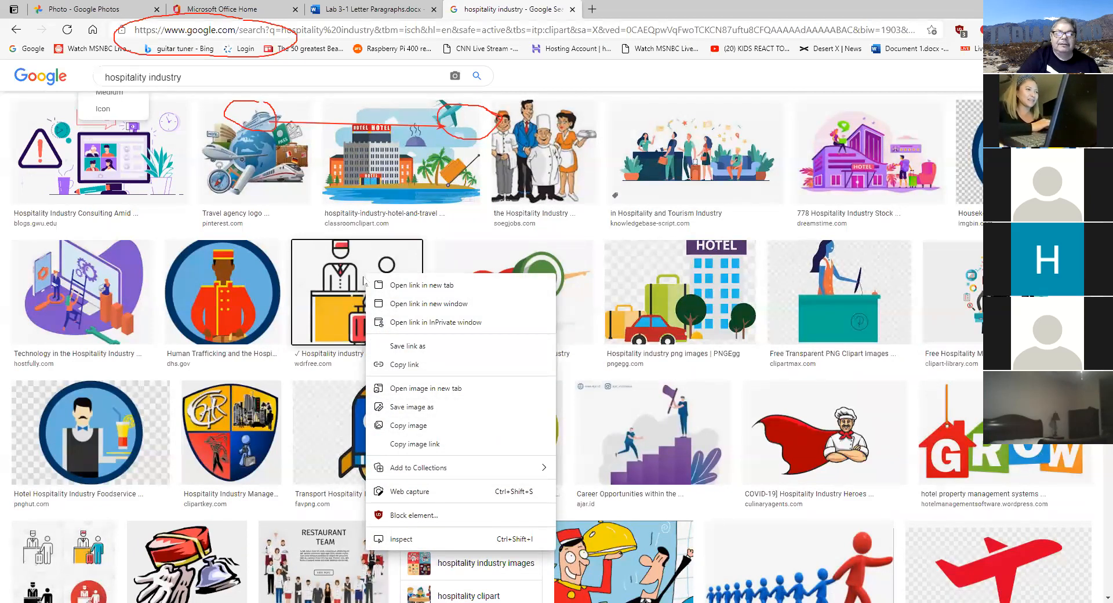
left_click(393, 13)
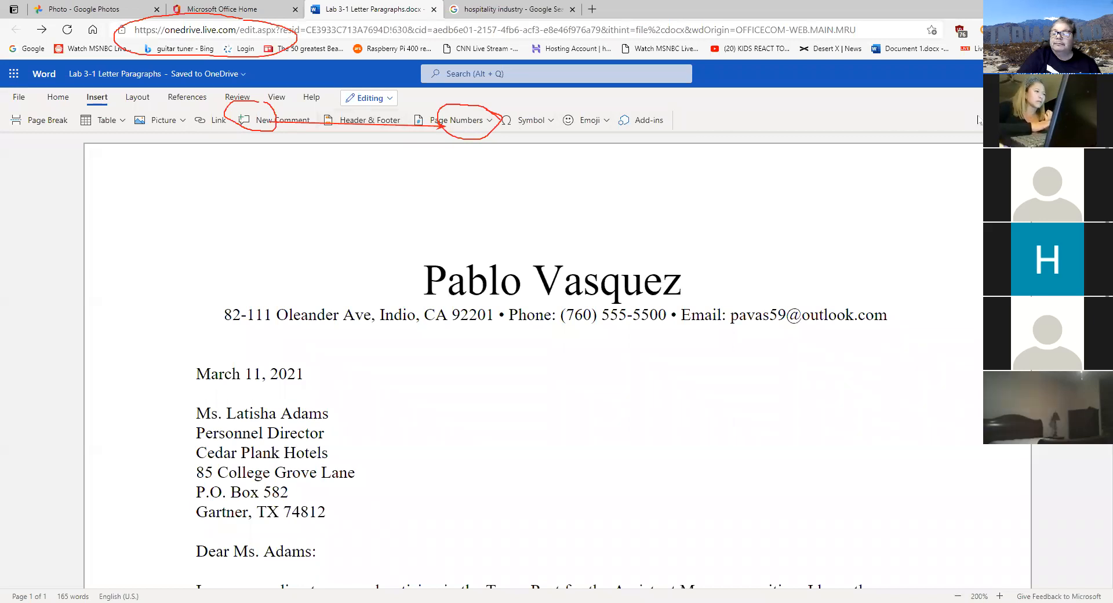
- Turn on Show/Hide ¶ formatting marks and scroll through the whole cover letter
left_click(1100, 120)
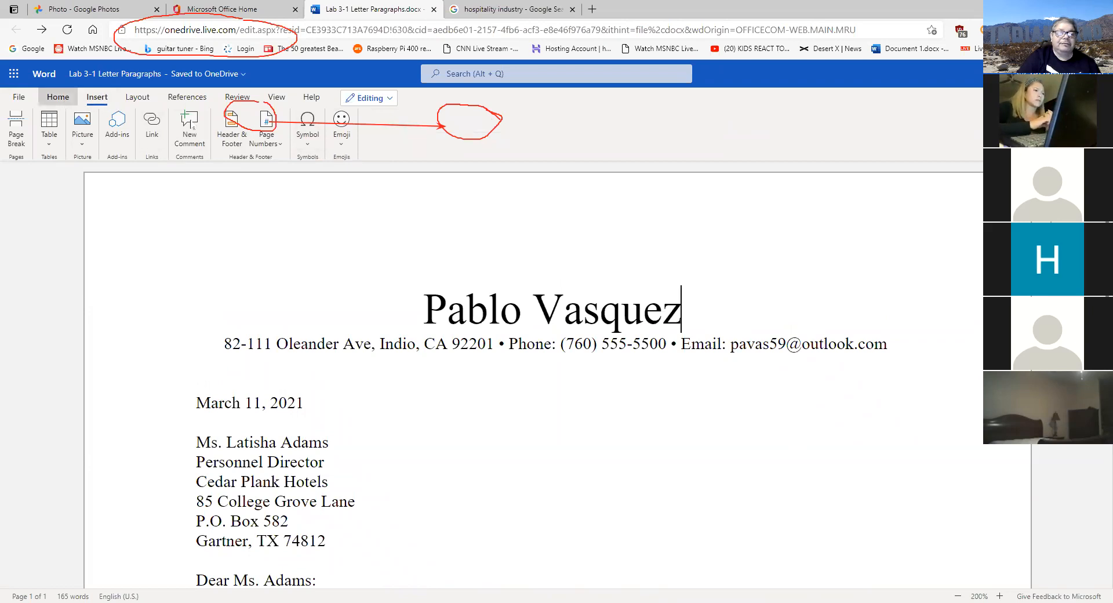
left_click(61, 100)
left_click(382, 138)
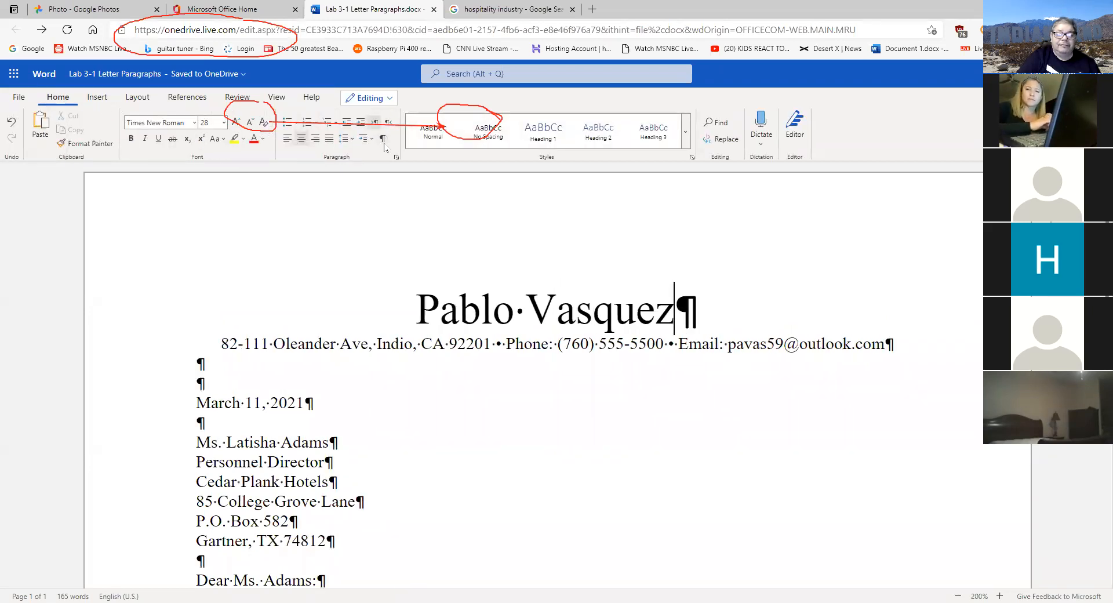
scroll(554, 267, "down", 5)
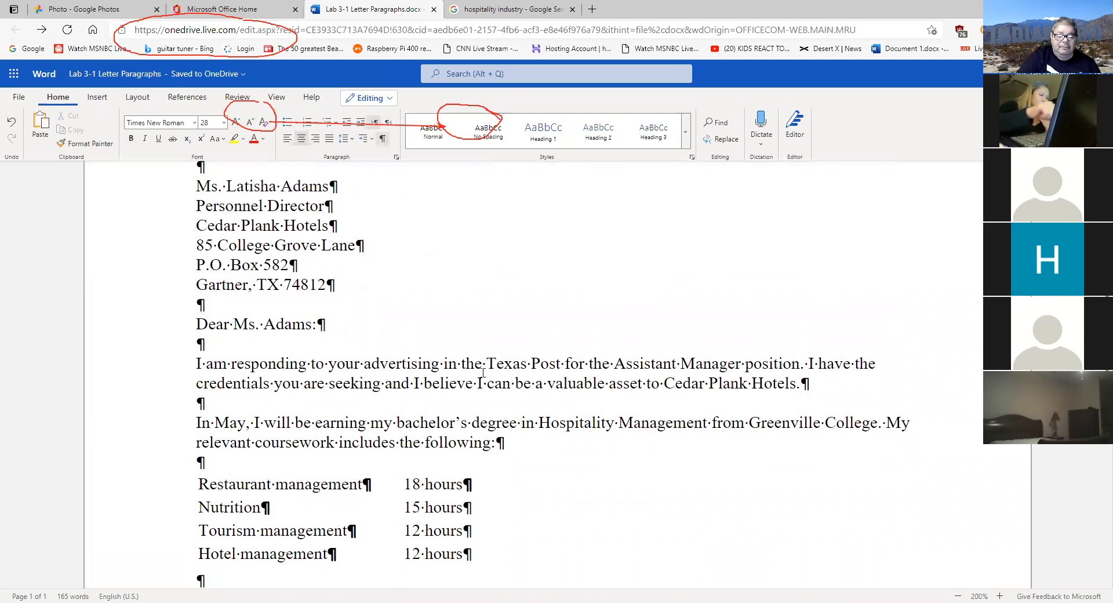
scroll(483, 372, "down", 5)
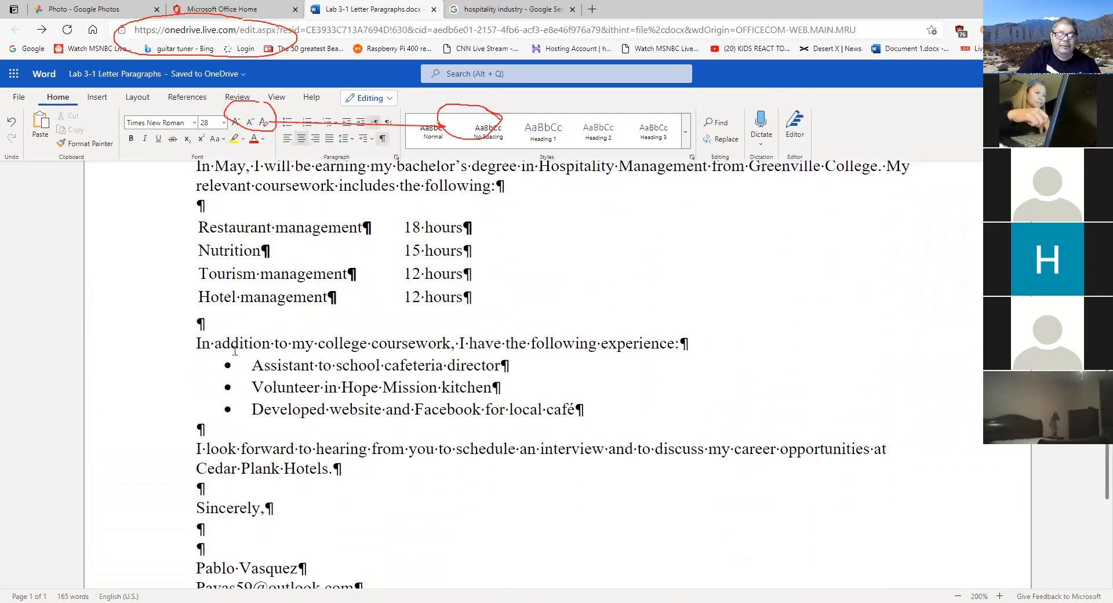
scroll(238, 325, "down", 3)
scroll(241, 354, "down", 2)
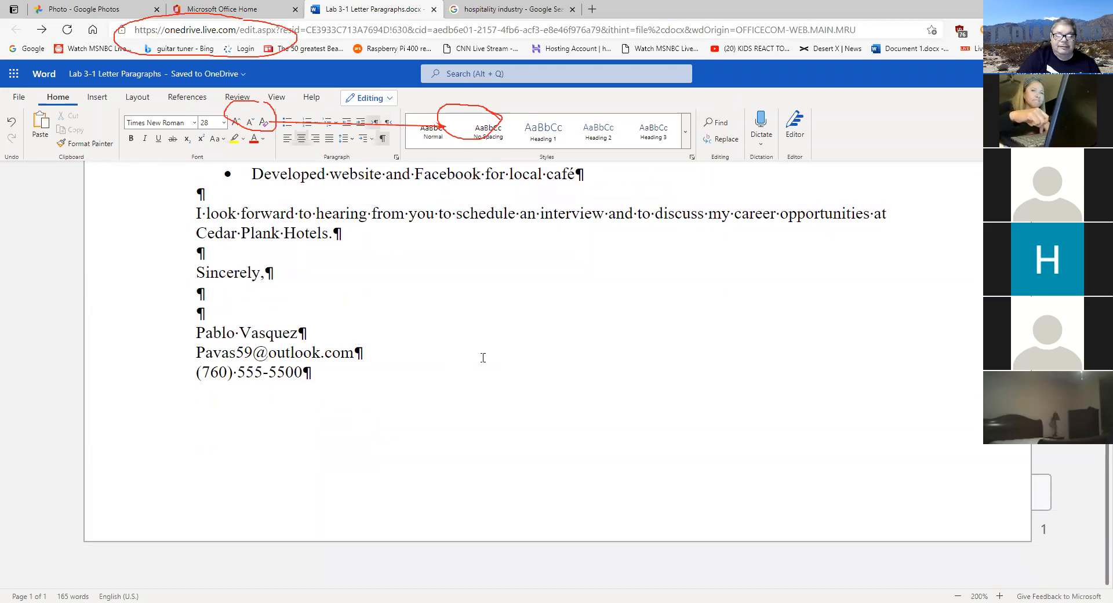
scroll(483, 358, "up", 15)
scroll(483, 357, "down", 1)
scroll(483, 358, "up", 1)
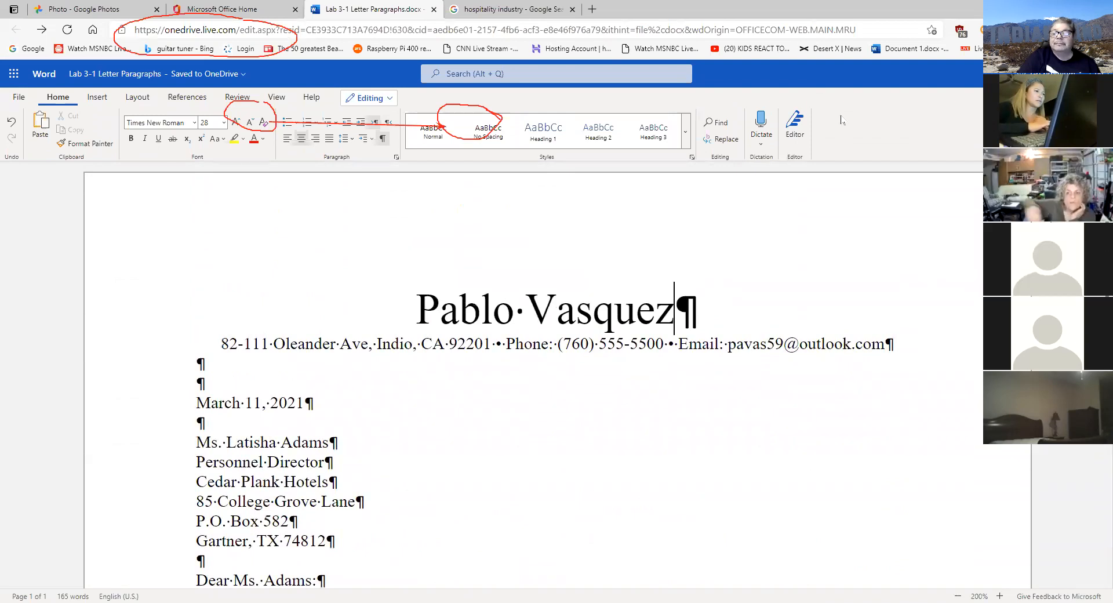
- Switch back to the 'hospitality industry - Google Search' image results tab
left_click(512, 15)
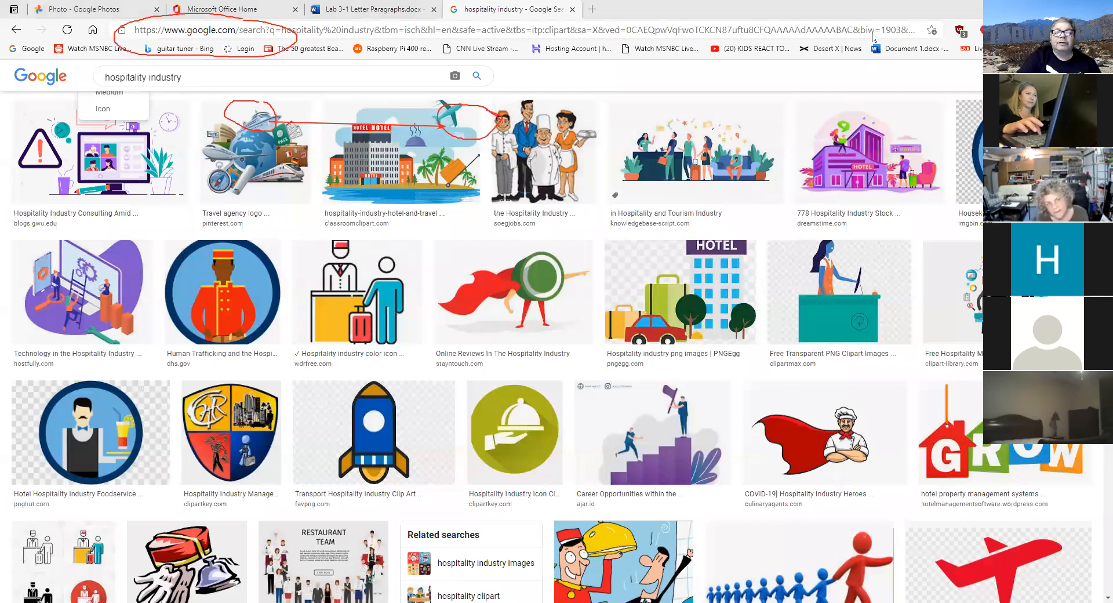
left_click(464, 10)
left_click(381, 12)
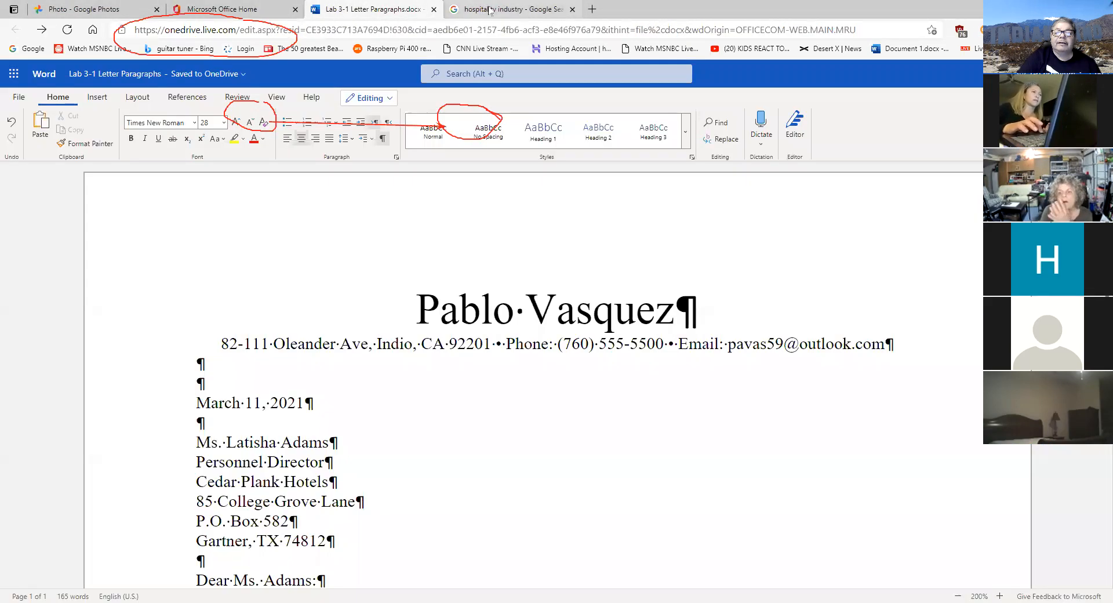
left_click(465, 11)
left_click(366, 12)
left_click(490, 10)
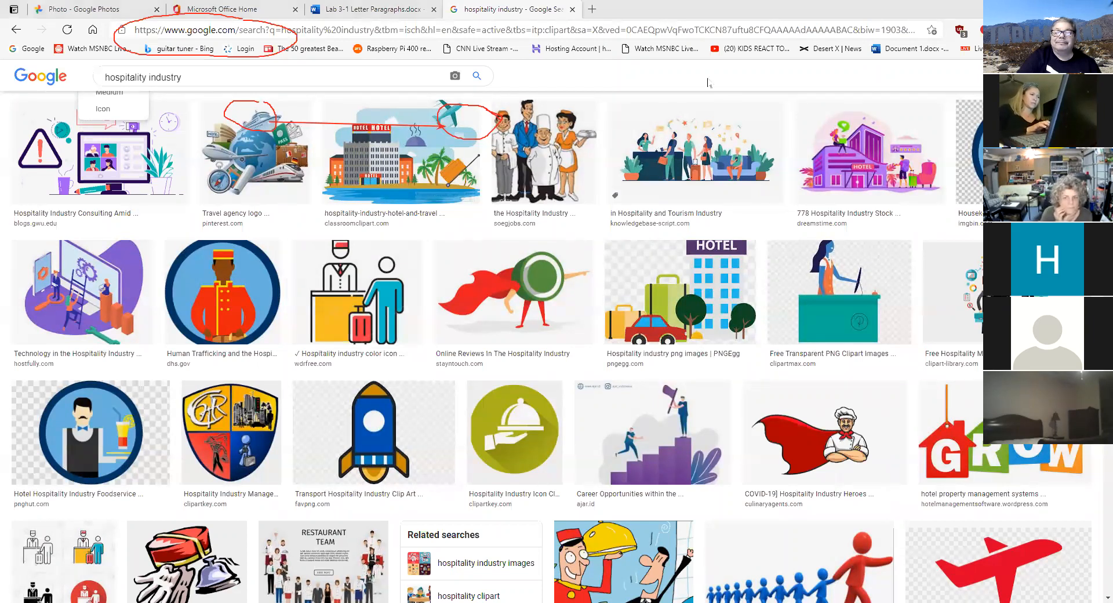
- Scroll through the related-search suggestions and close the Size filter options on the clip art results
left_click(699, 82)
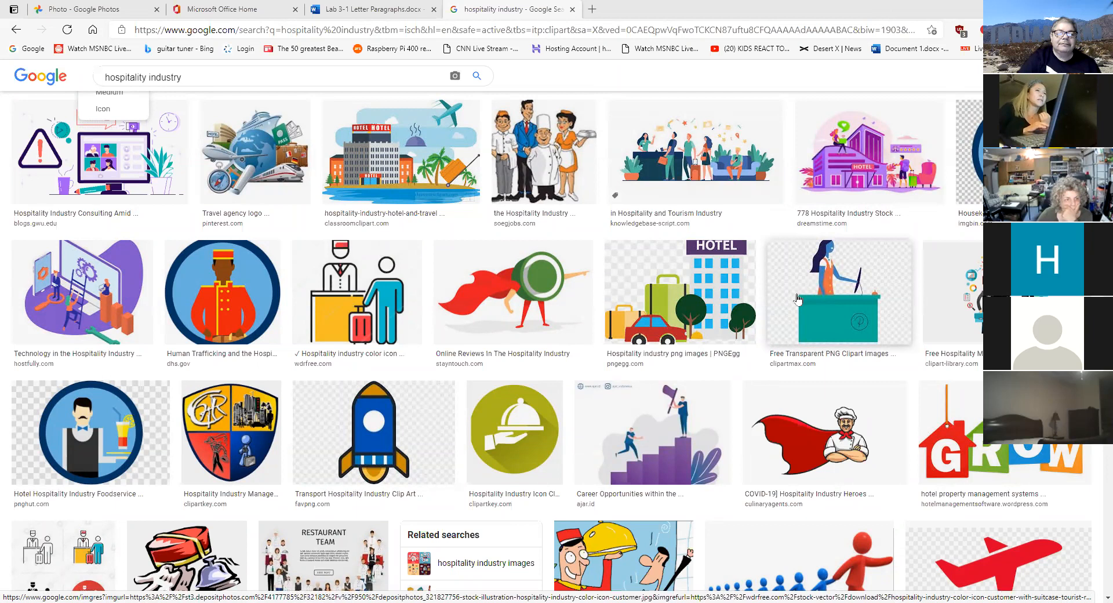
scroll(798, 299, "up", 2)
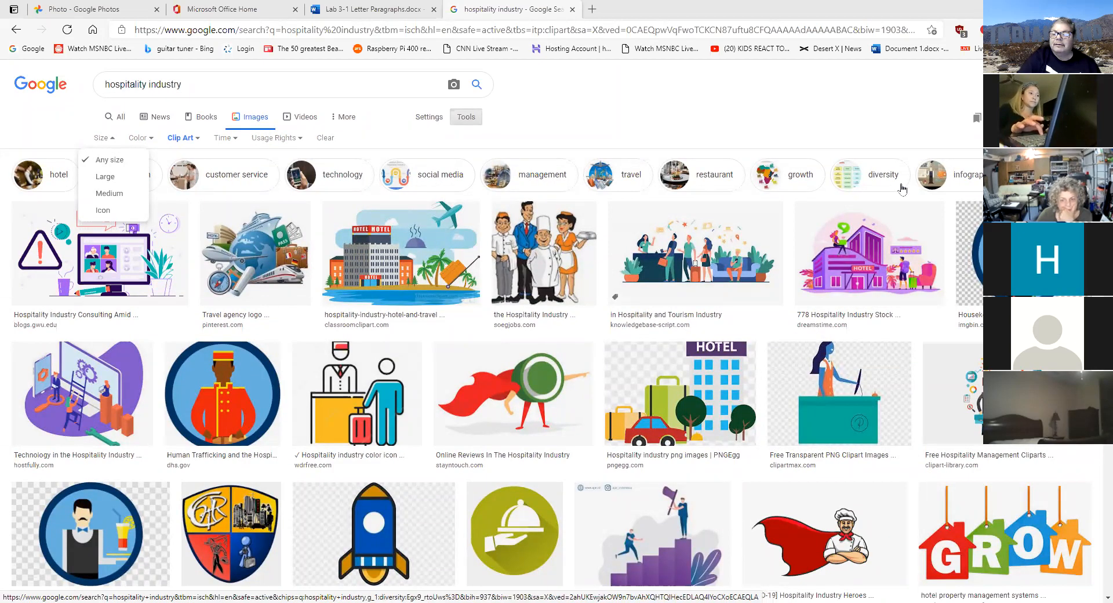
left_click(978, 167)
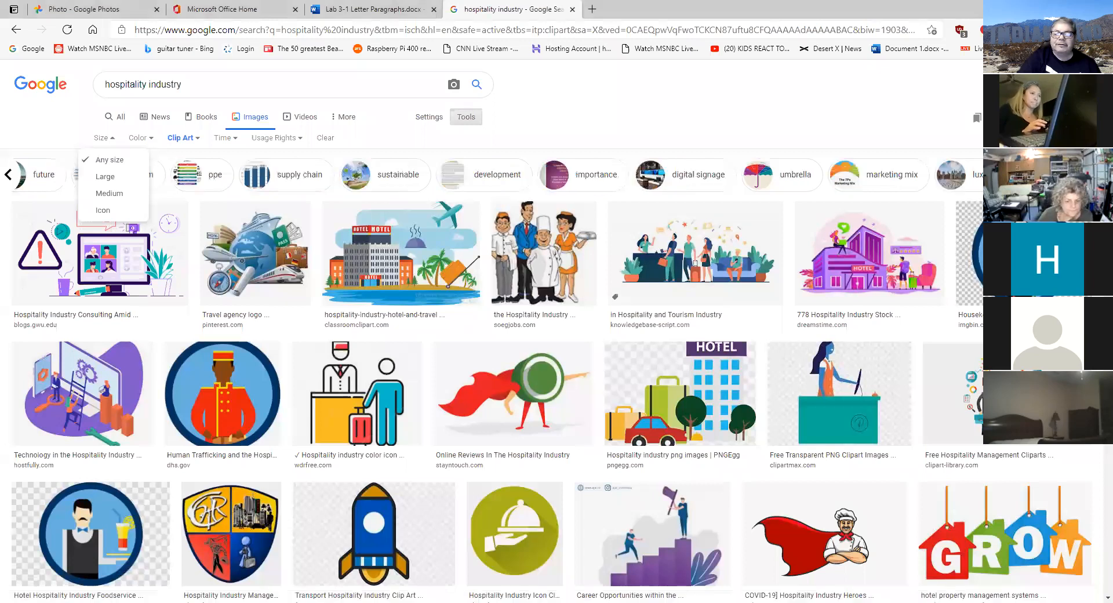
left_click(978, 174)
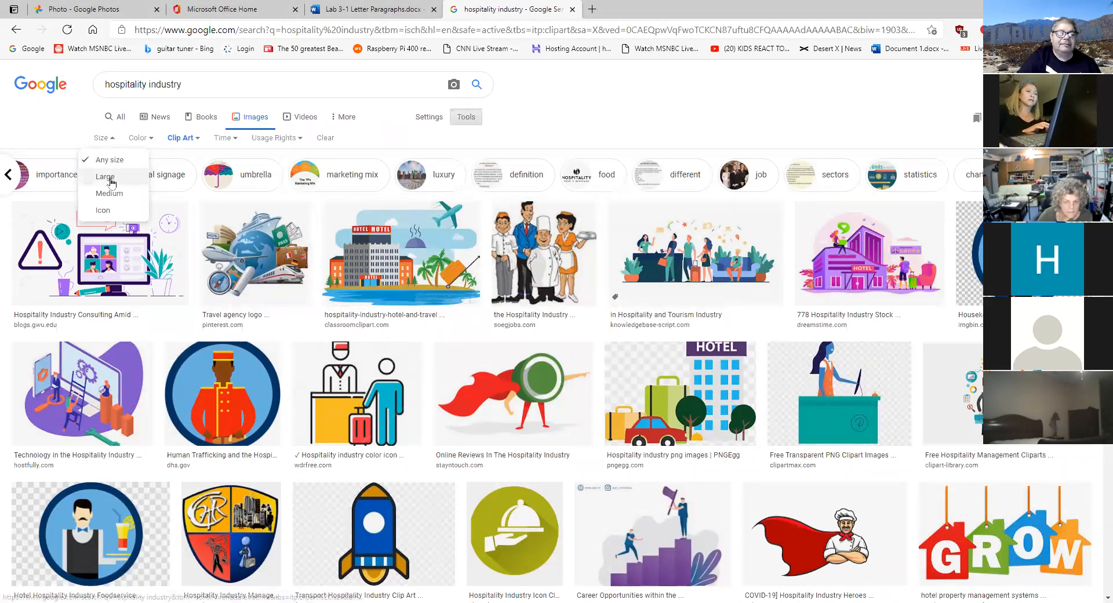
left_click(111, 141)
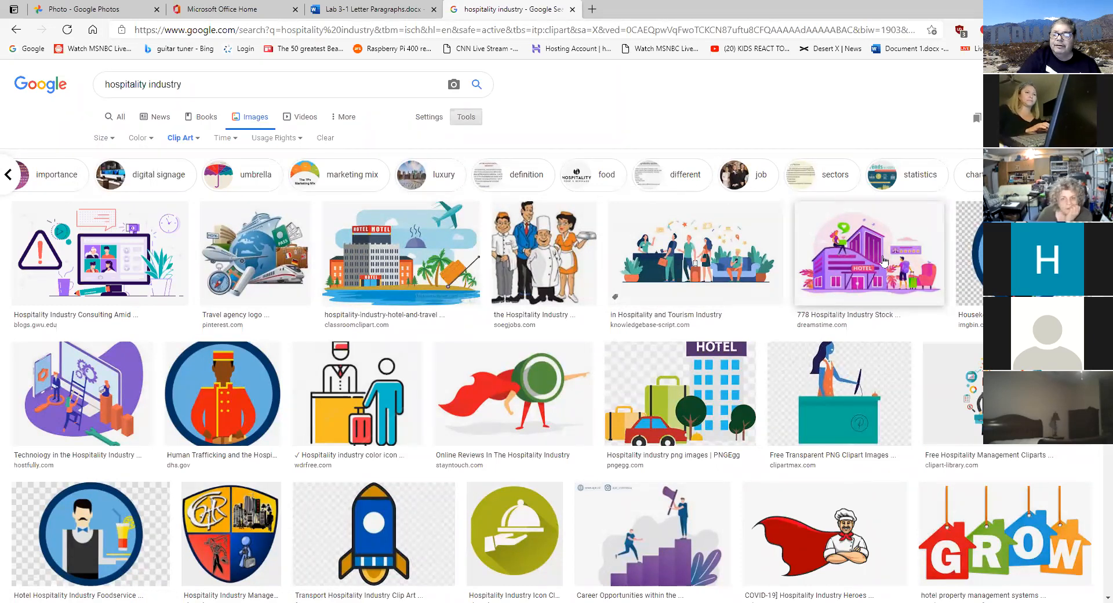
scroll(884, 261, "down", 1)
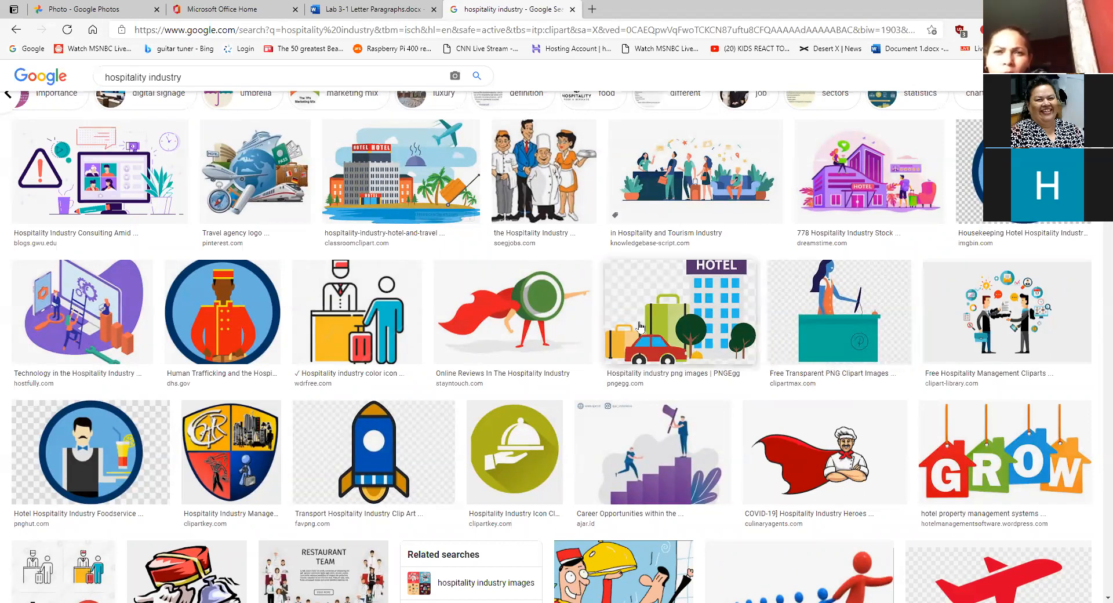
- Enlarge Classroom Clipart's hotel-and-travel hospitality clip art with its related images
scroll(423, 197, "up", 2)
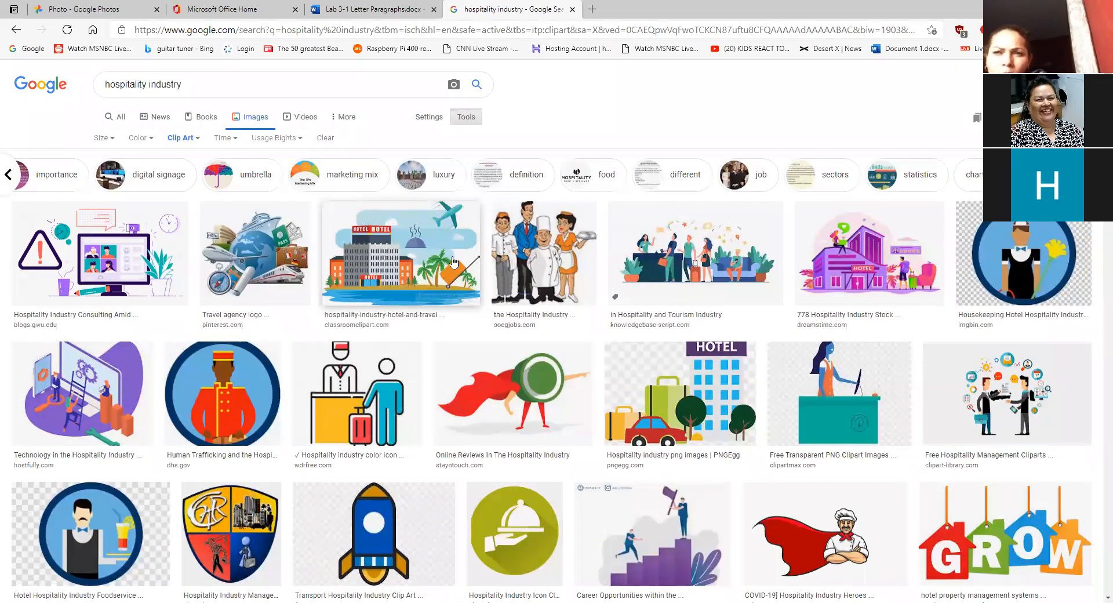
left_click(408, 249)
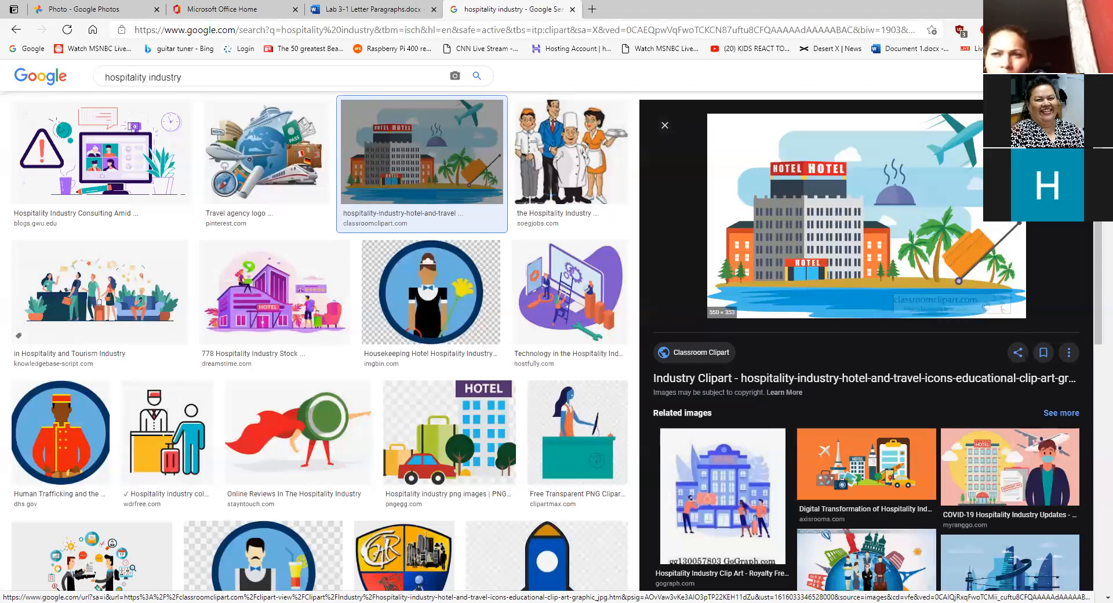
- Browse the PNGEgg hotel clip art and related previews, ending on NetClipart's 'Hotel Booking Clipart'
left_click(665, 125)
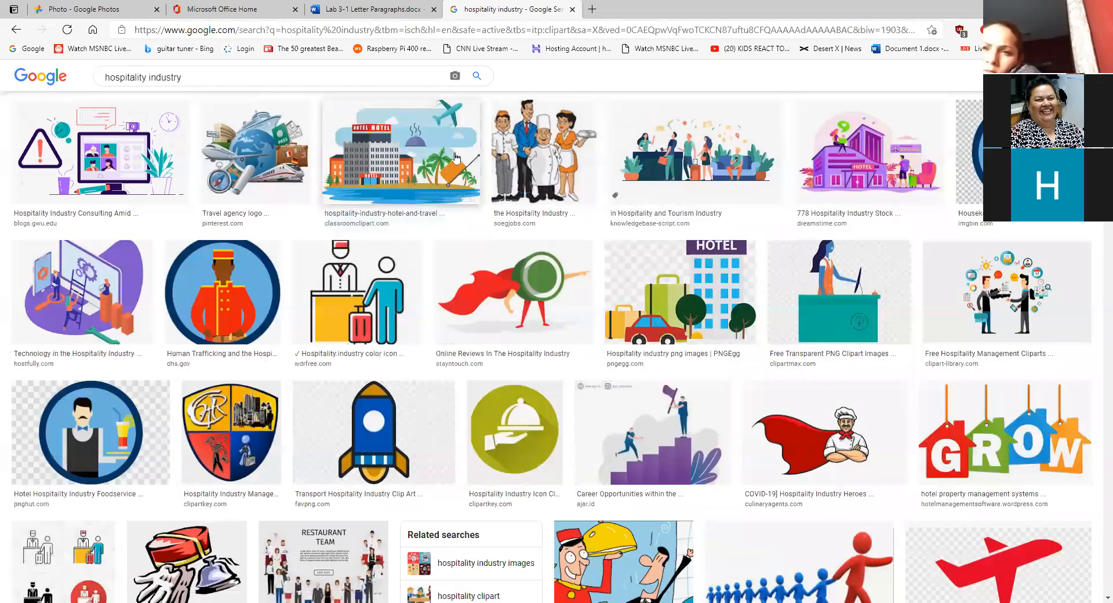
left_click(676, 314)
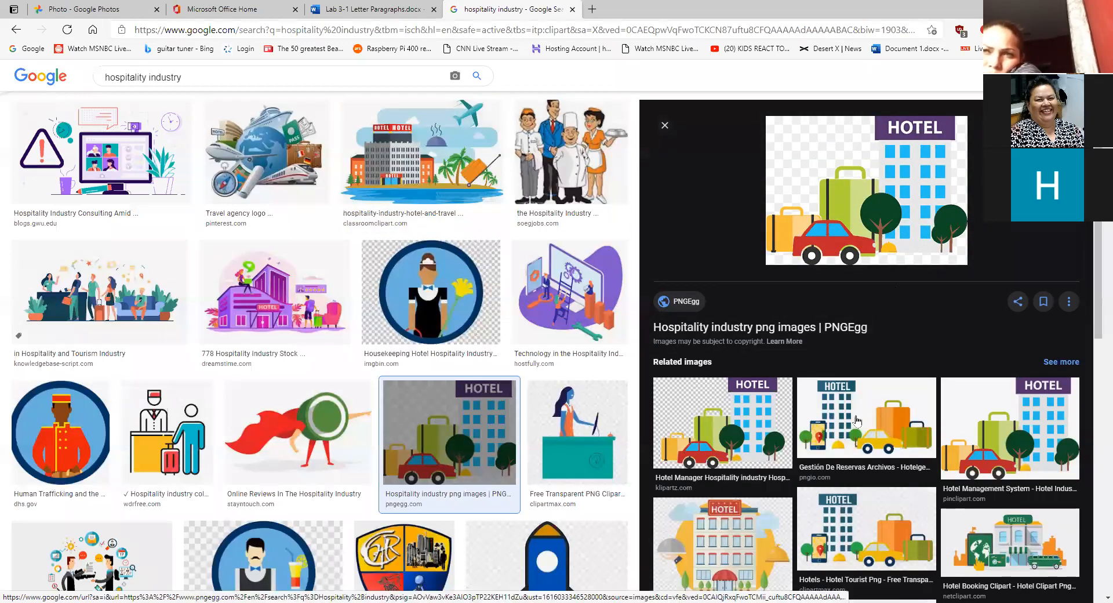
left_click(781, 415)
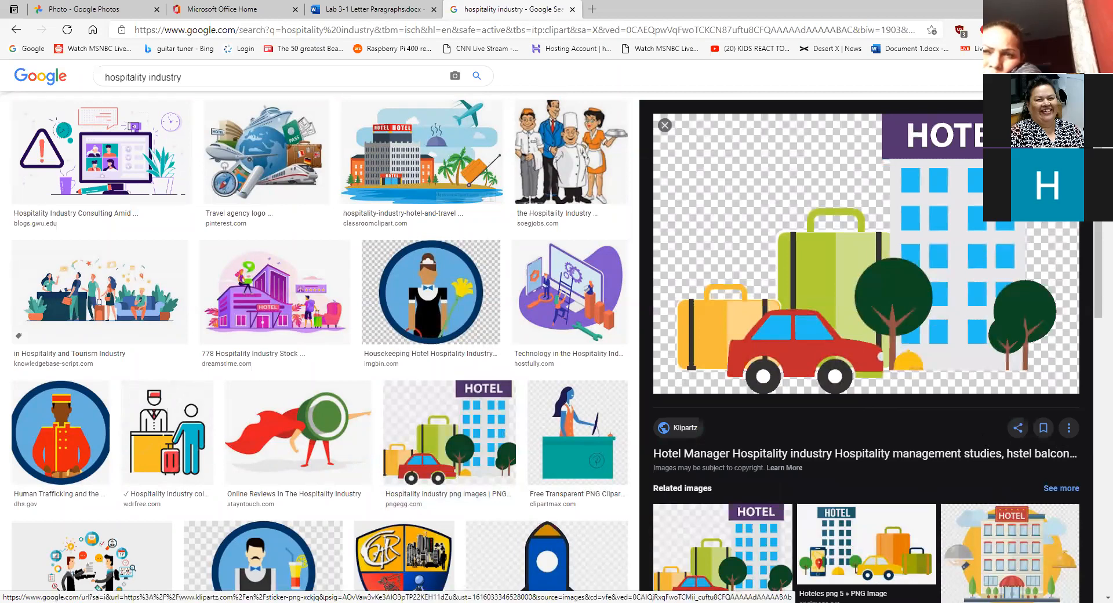
key("Right")
key("Right")
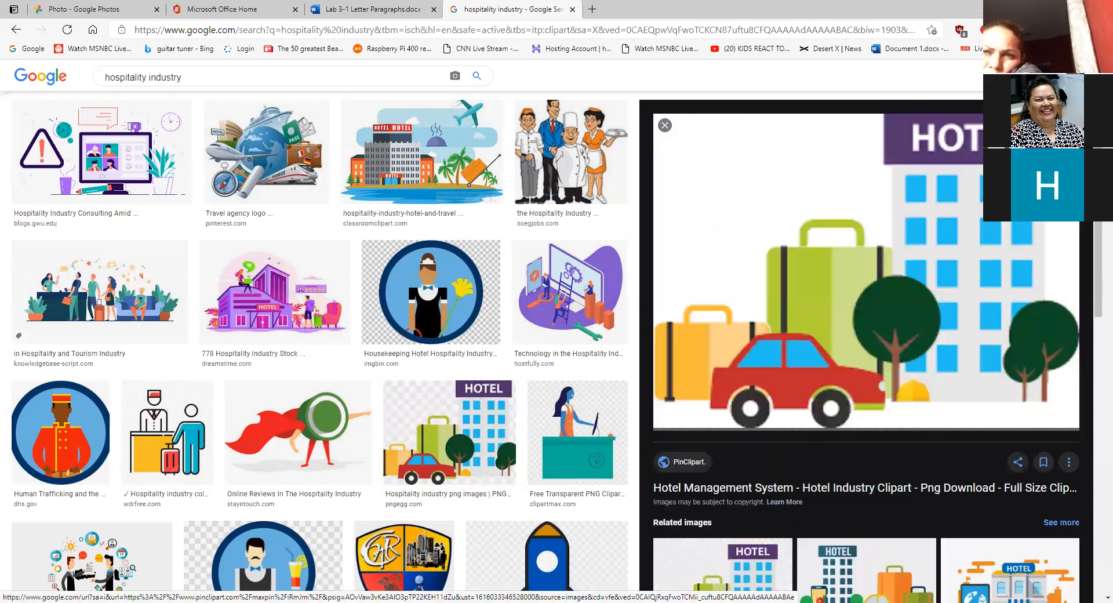
key("Right")
key("Right")
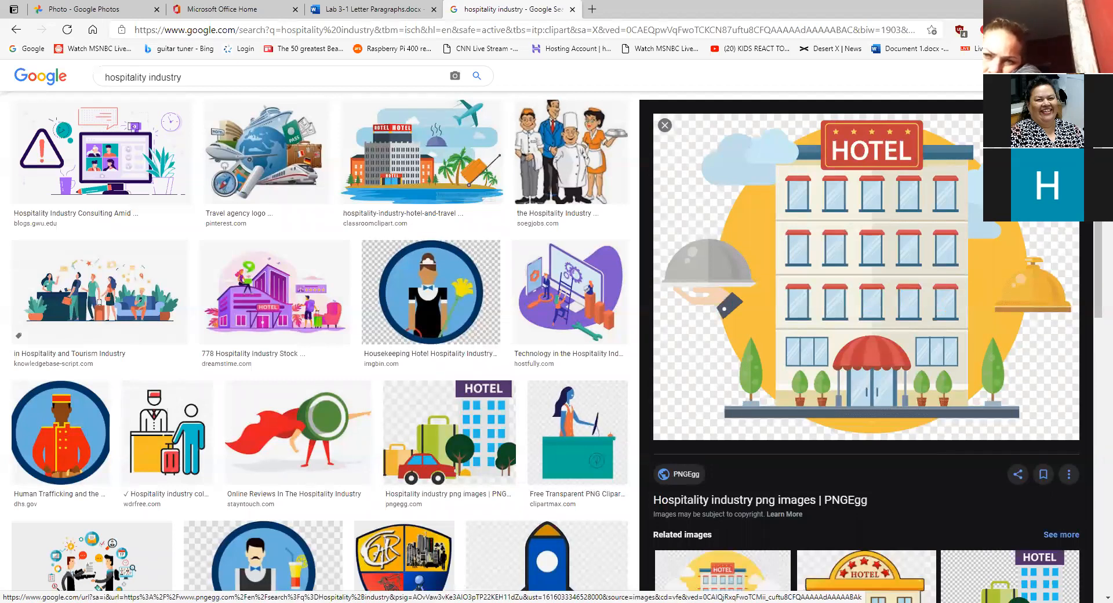
key("Right")
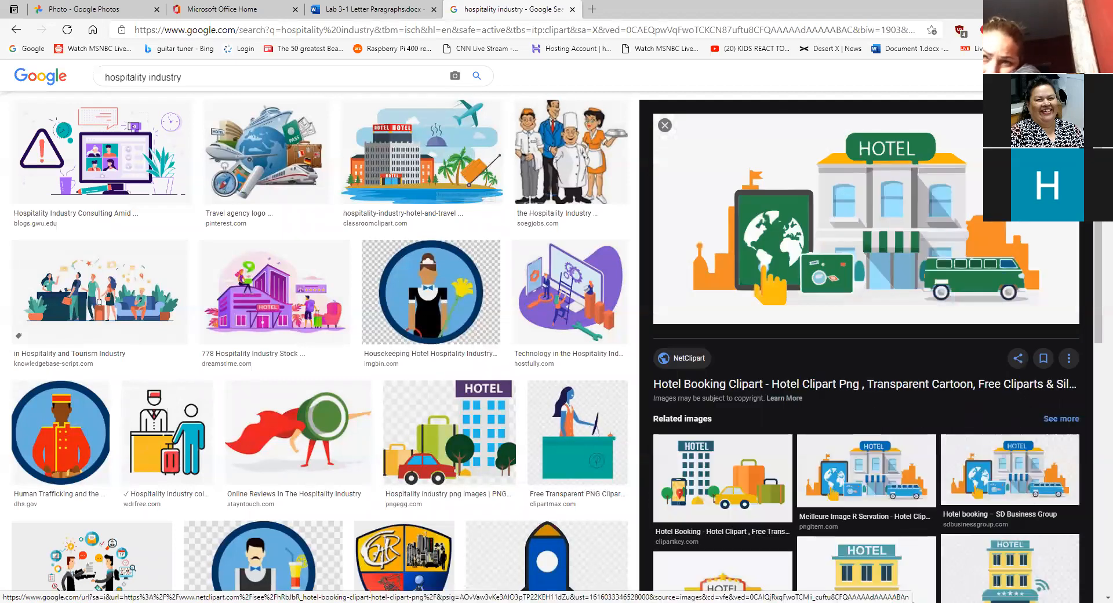
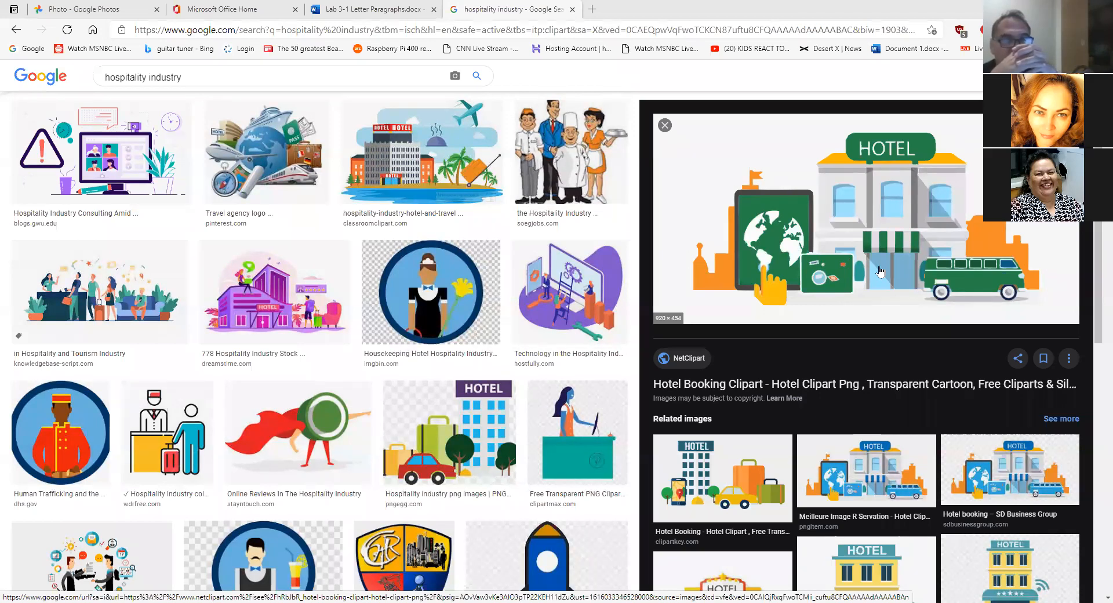
- Close the image preview, hide the cover letter's formatting marks, and return to the hospitality image results
left_click(665, 127)
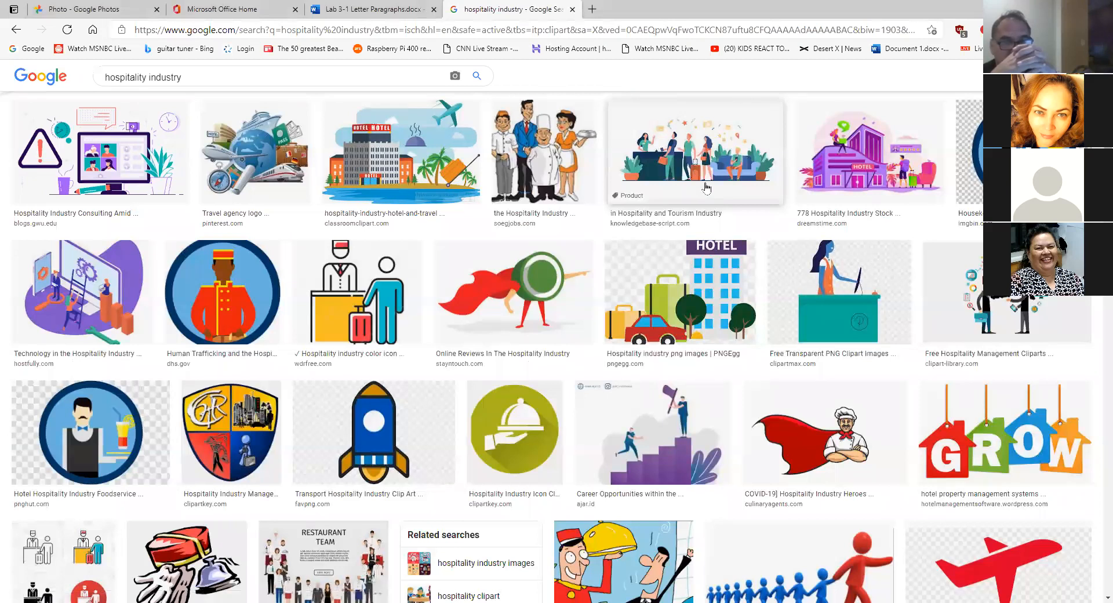
left_click(371, 9)
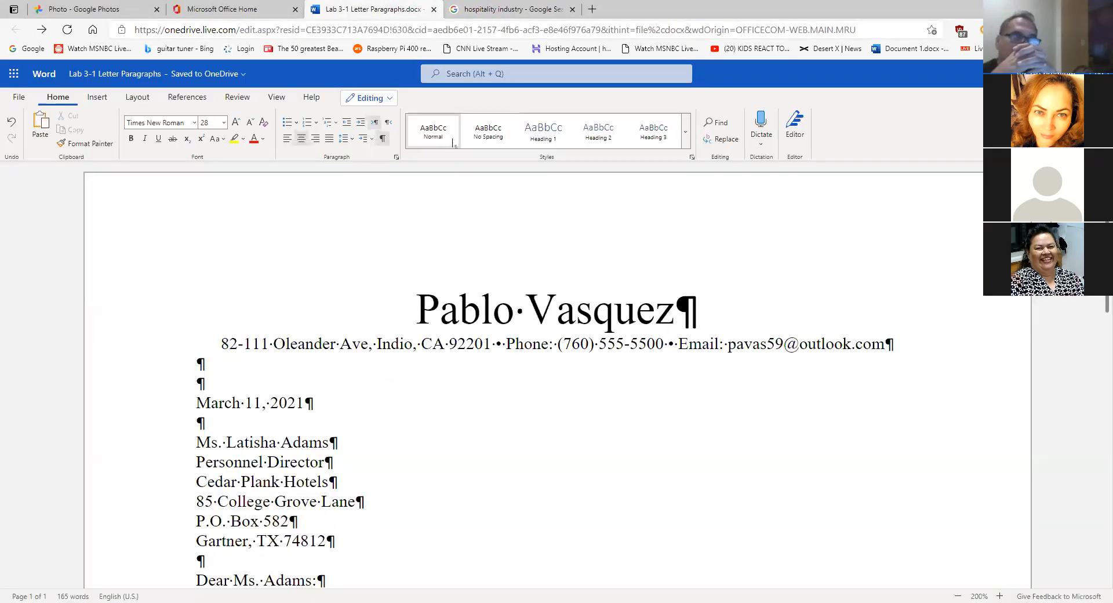
left_click(382, 139)
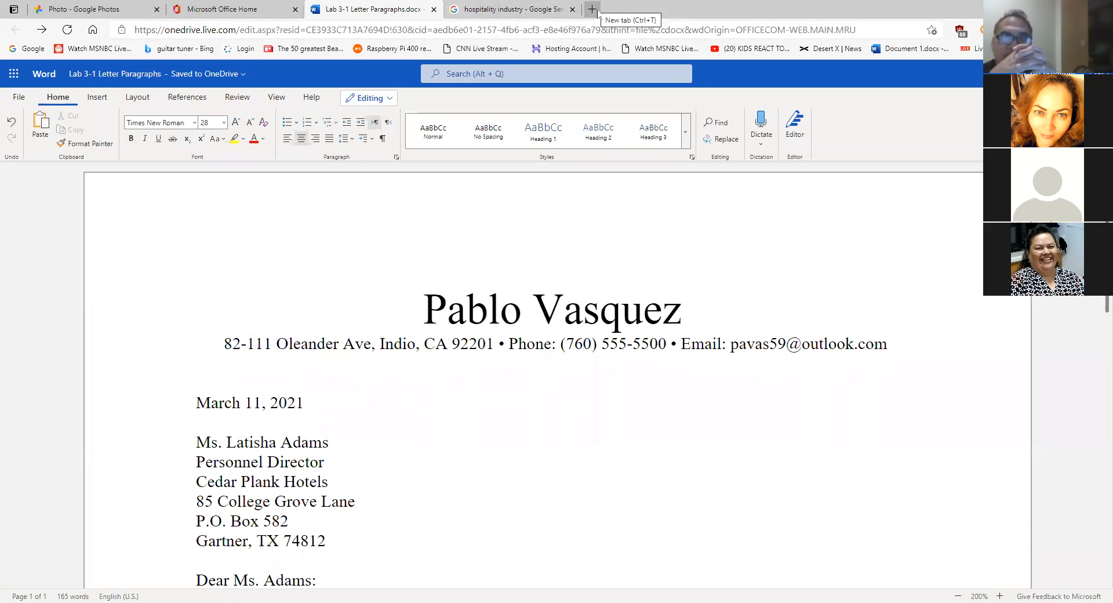
left_click(509, 9)
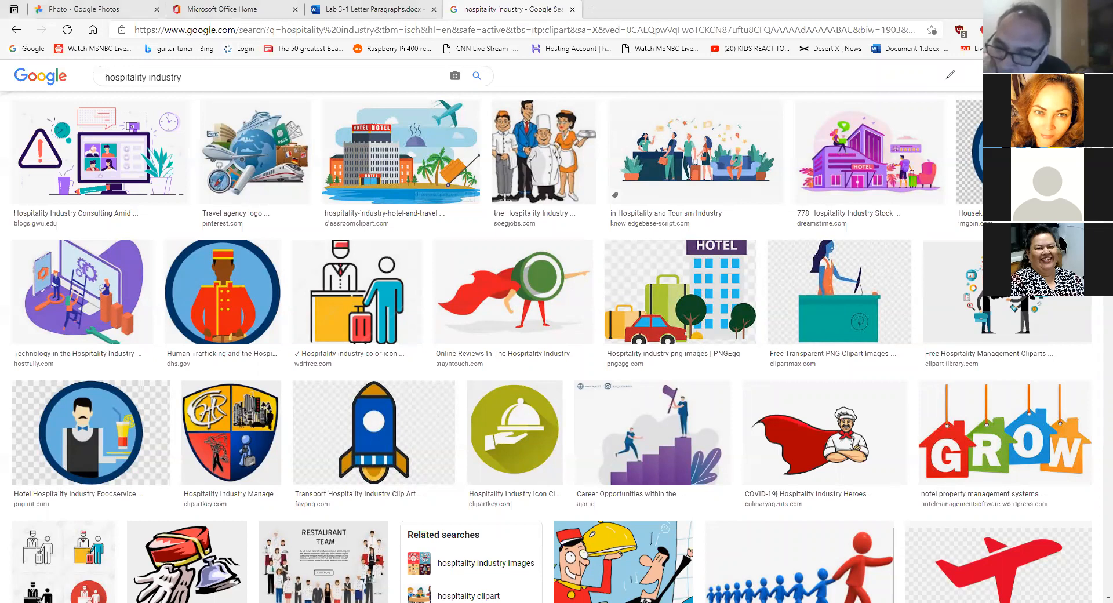
mouse_move(269, 18)
left_mouse_down()
mouse_move(193, 27)
mouse_move(249, 34)
mouse_move(220, 13)
mouse_move(142, 26)
mouse_move(232, 36)
mouse_move(235, 19)
left_mouse_up()
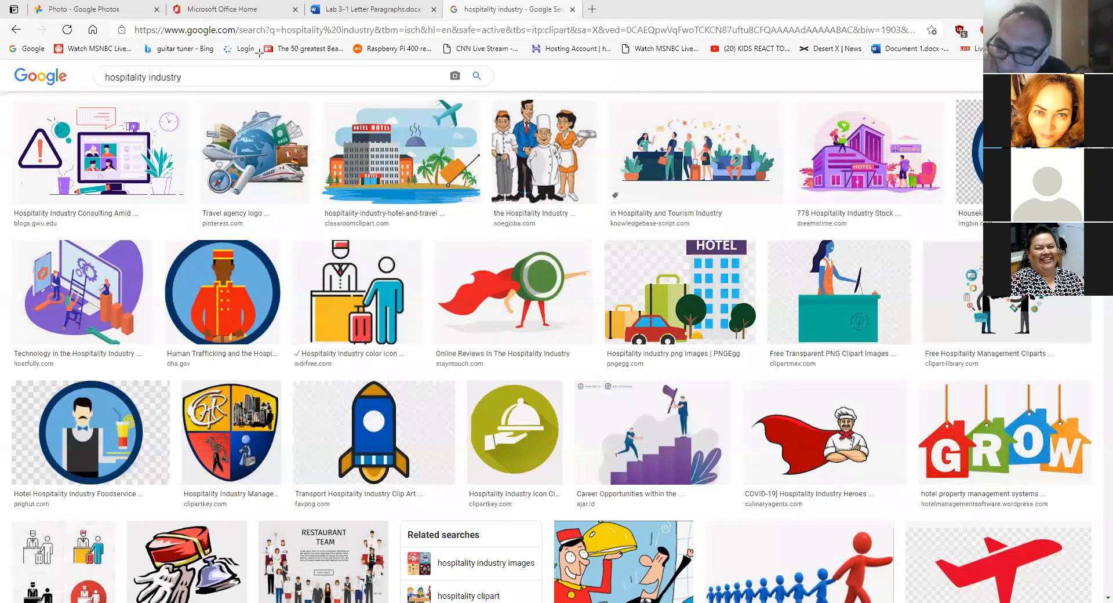
mouse_move(140, 18)
left_mouse_down()
mouse_move(276, 42)
mouse_move(243, 42)
left_mouse_up()
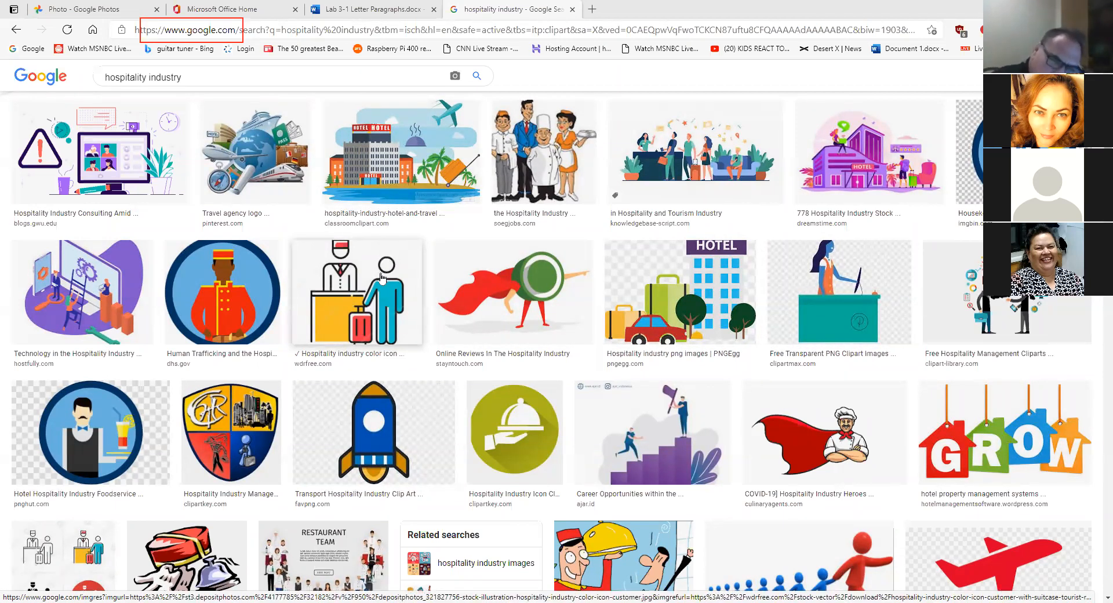
left_click(365, 282)
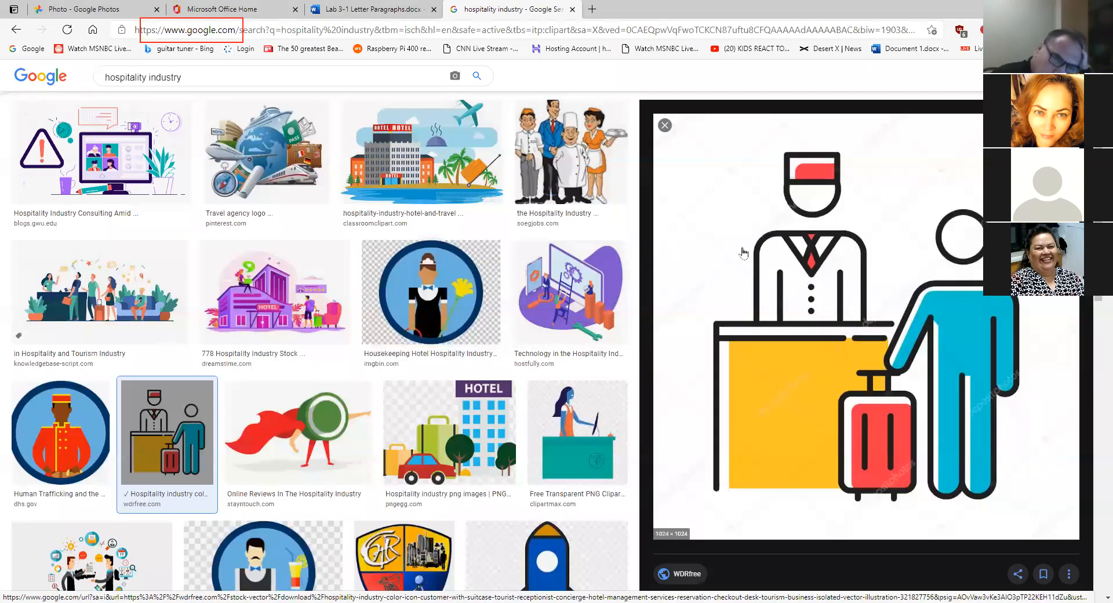
right_click(766, 253)
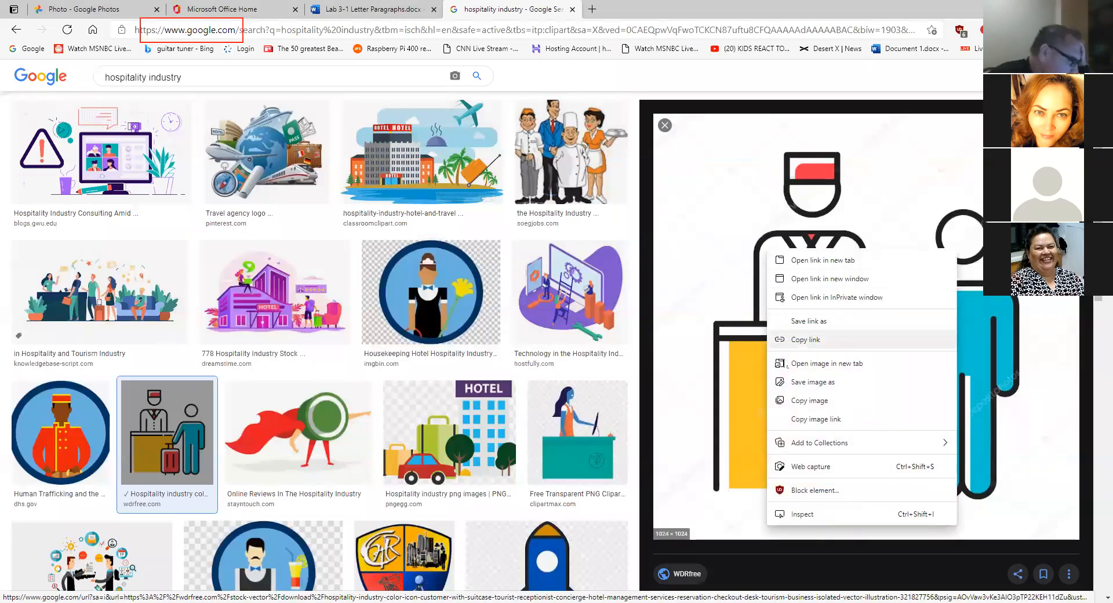
left_click(666, 126)
left_click(665, 126)
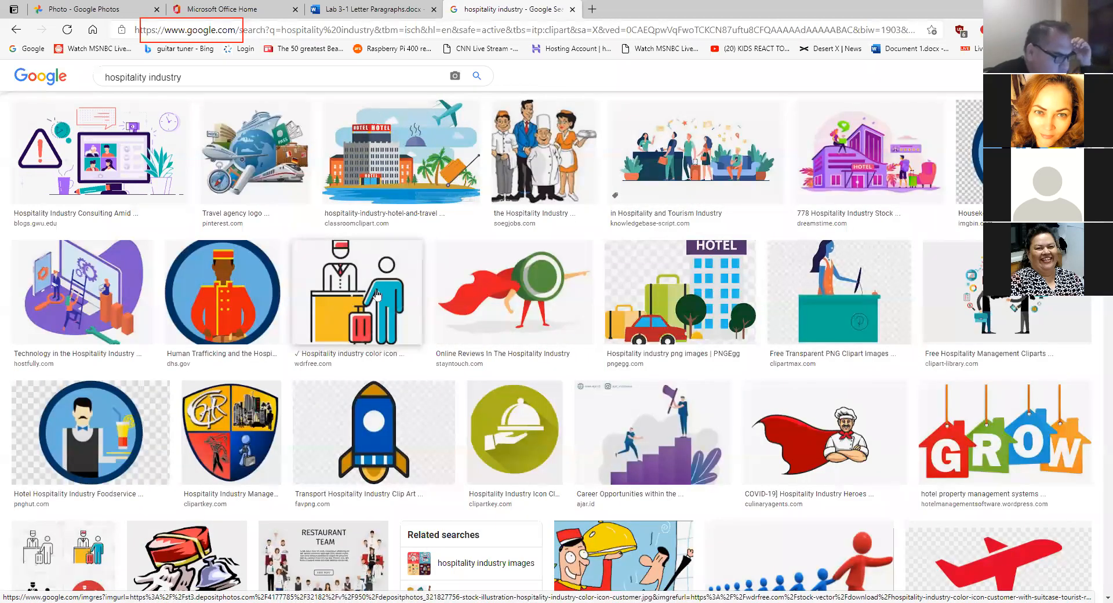
right_click(354, 283)
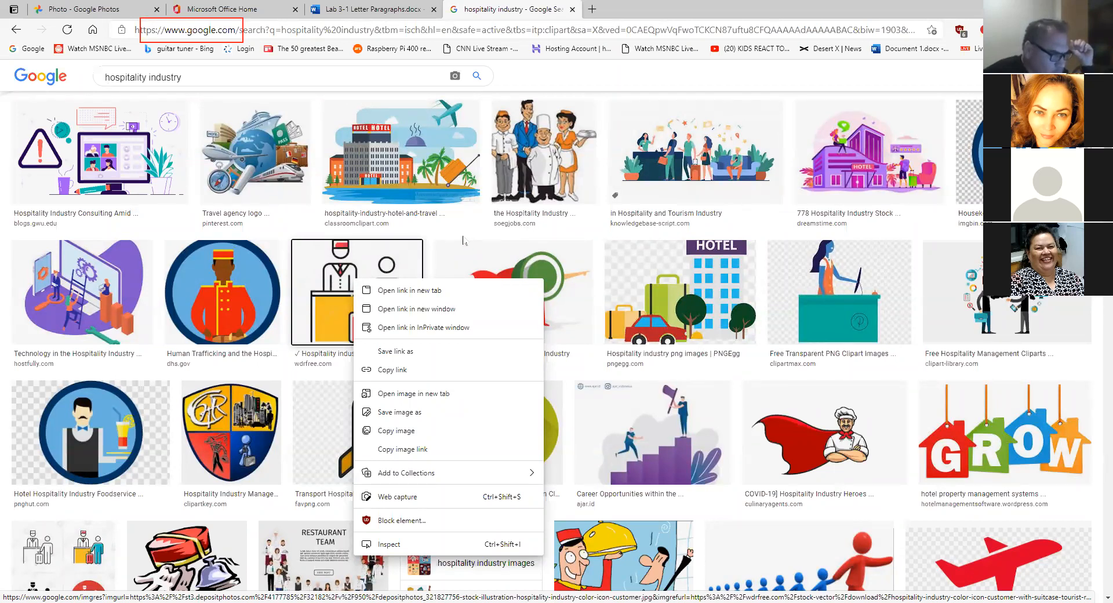
scroll(457, 154, "up", 2)
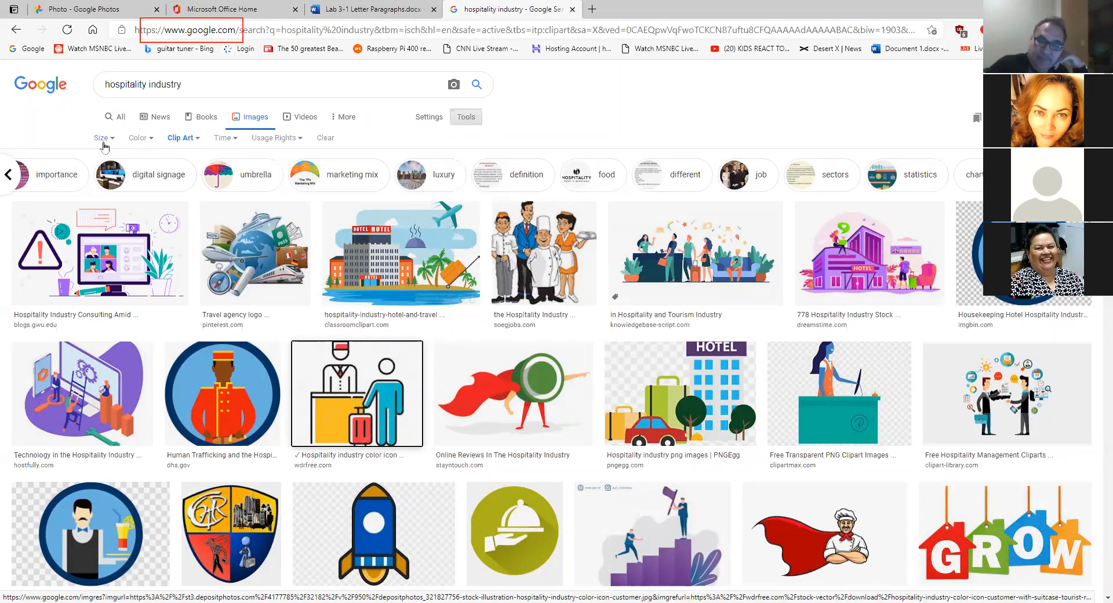
- Change the hospitality industry image type filter from Clip Art to Any type
left_click(195, 142)
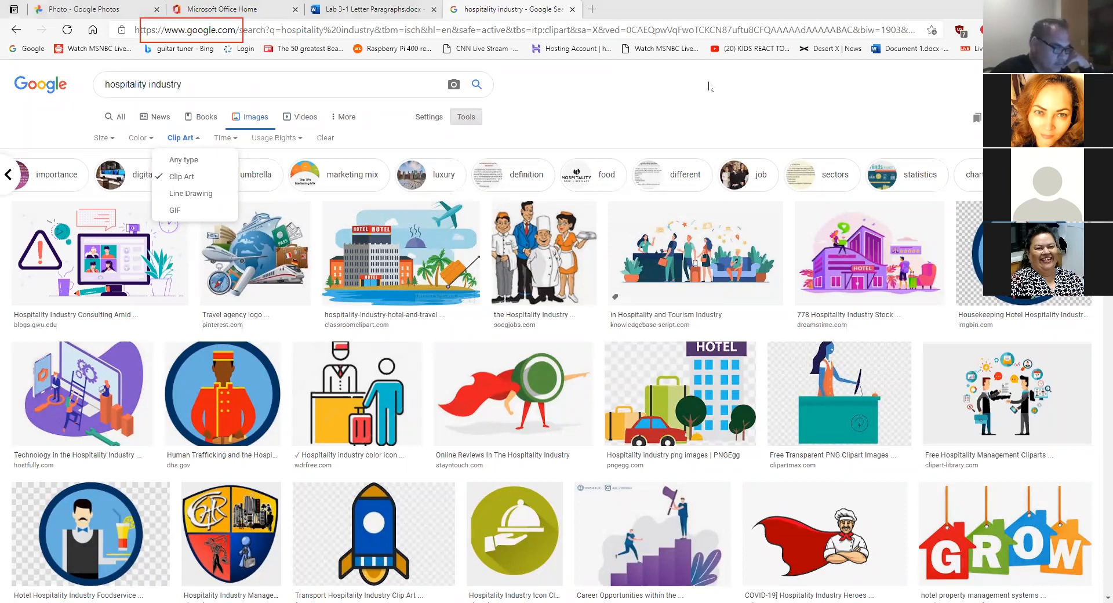
mouse_move(503, 116)
left_mouse_down()
mouse_move(490, 94)
mouse_move(426, 103)
mouse_move(448, 132)
mouse_move(508, 100)
left_mouse_up()
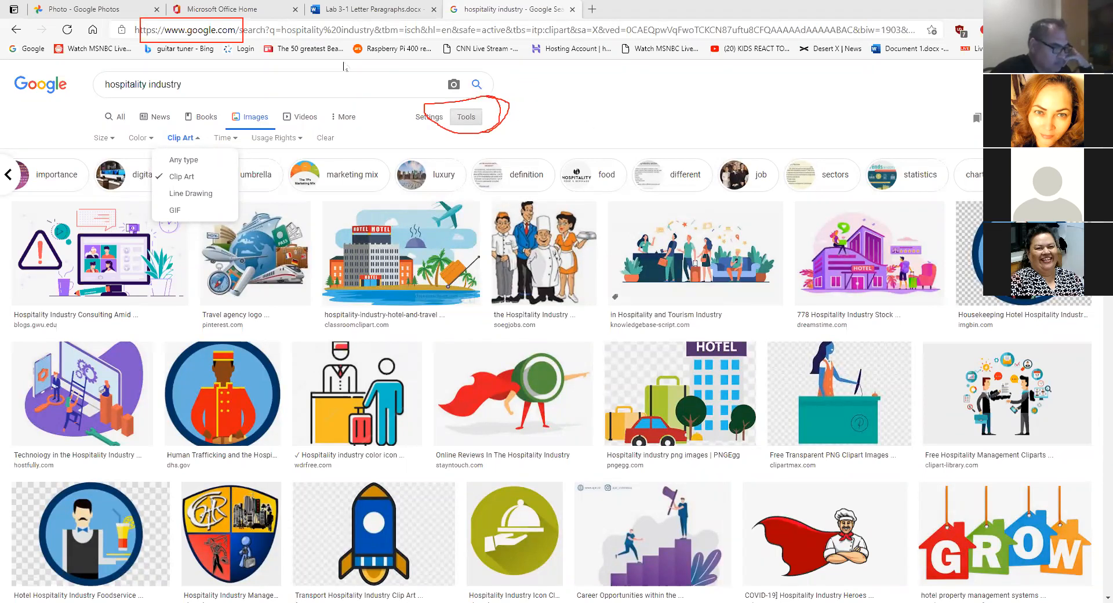
left_click(198, 139)
left_click(198, 139)
left_click(211, 155)
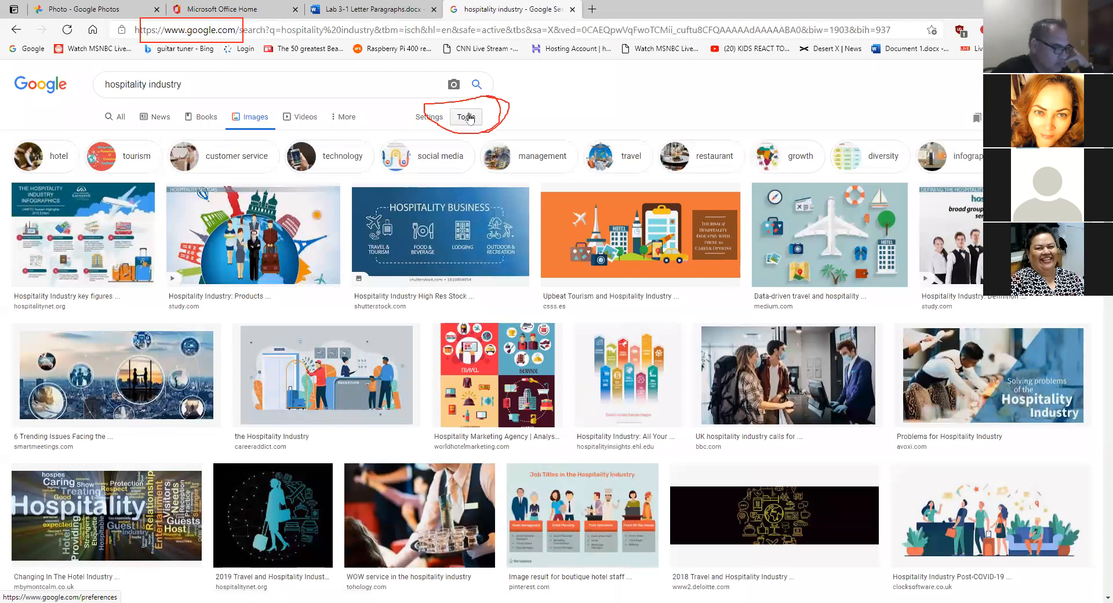
- Reapply the Clip Art type filter to the hospitality industry results from Tools
left_click(468, 118)
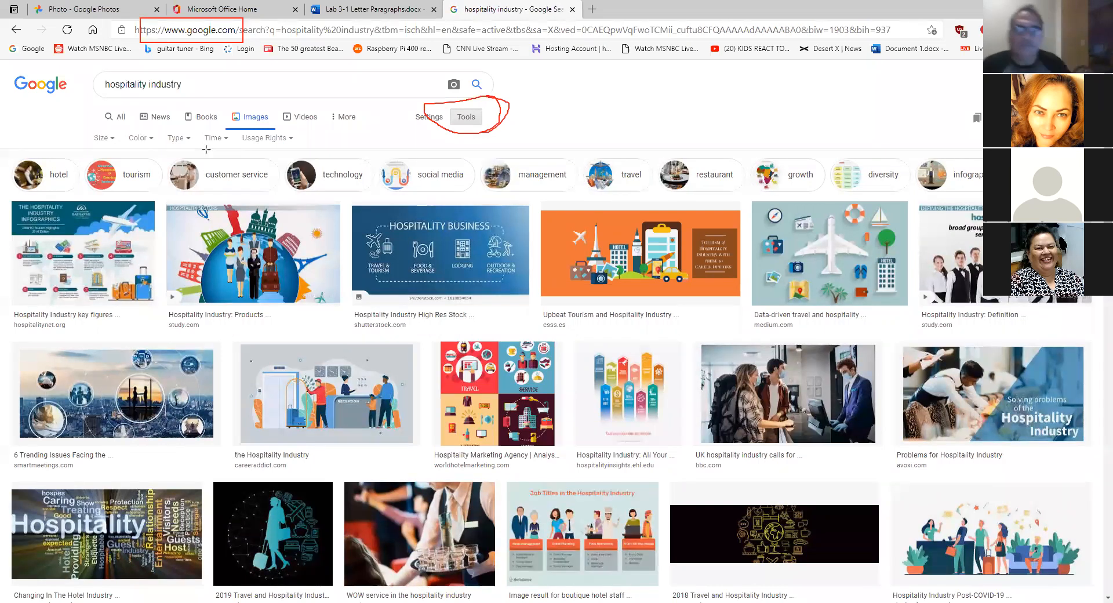
left_click_drag(86, 131, 312, 149)
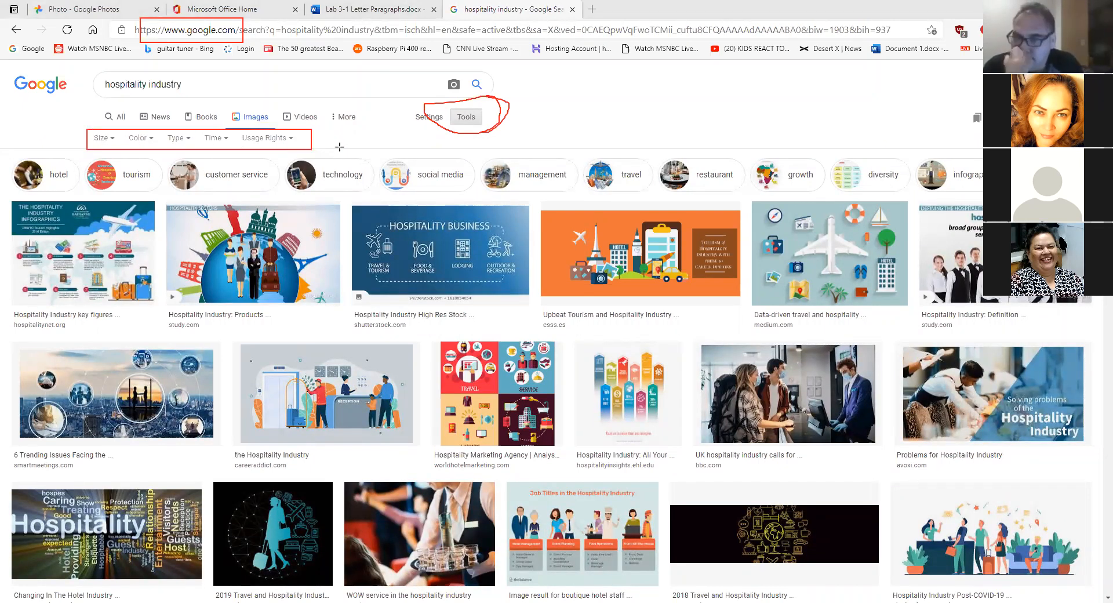
left_click(462, 118)
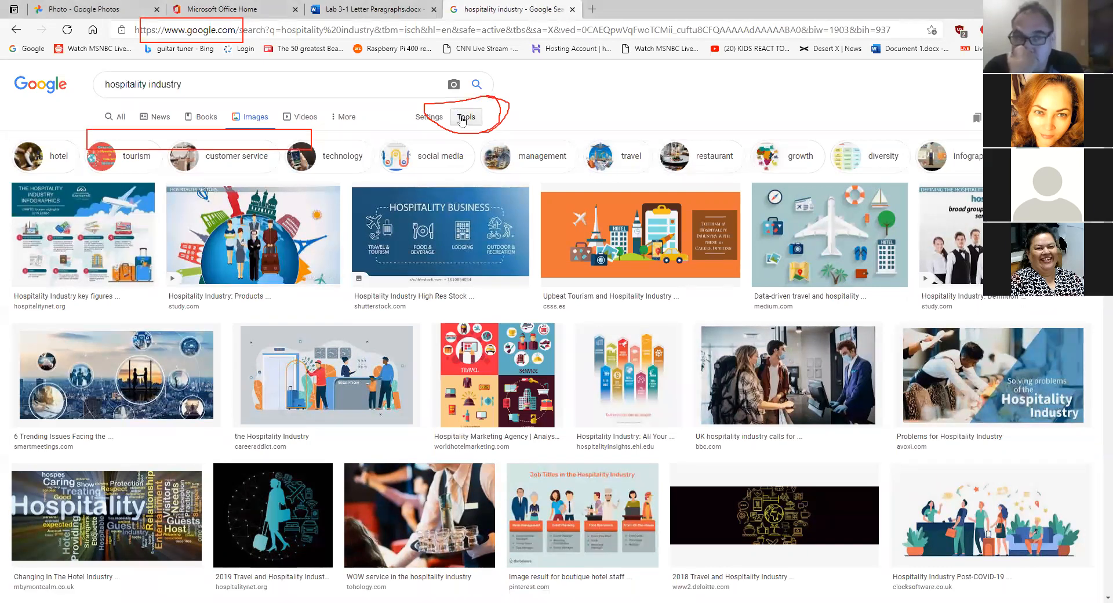
left_click(462, 118)
left_click(462, 118)
left_click(462, 119)
left_click(462, 118)
left_click(462, 118)
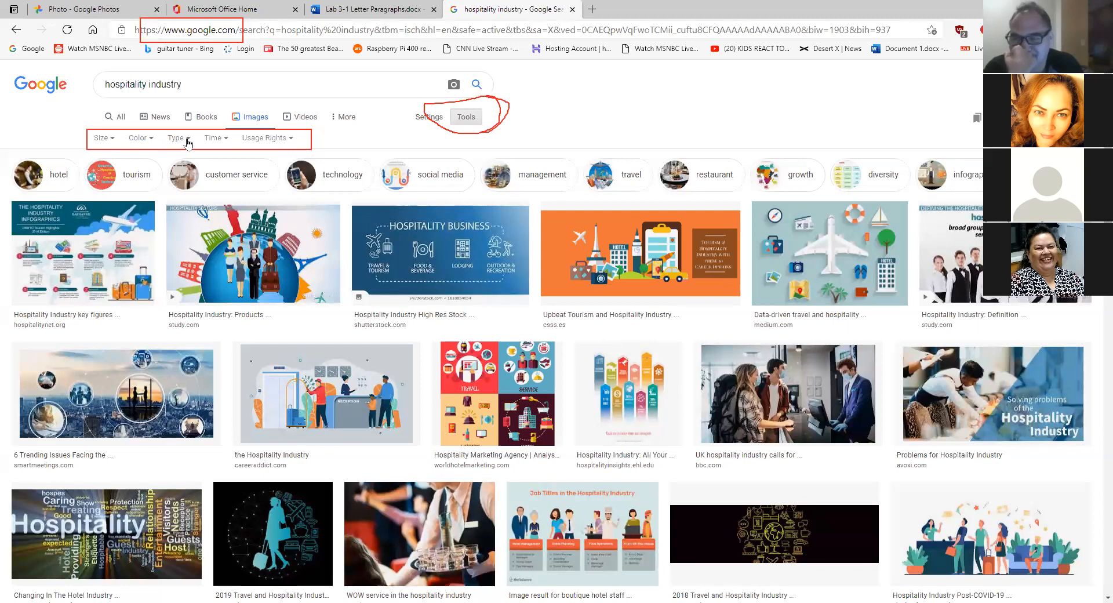
left_click(188, 143)
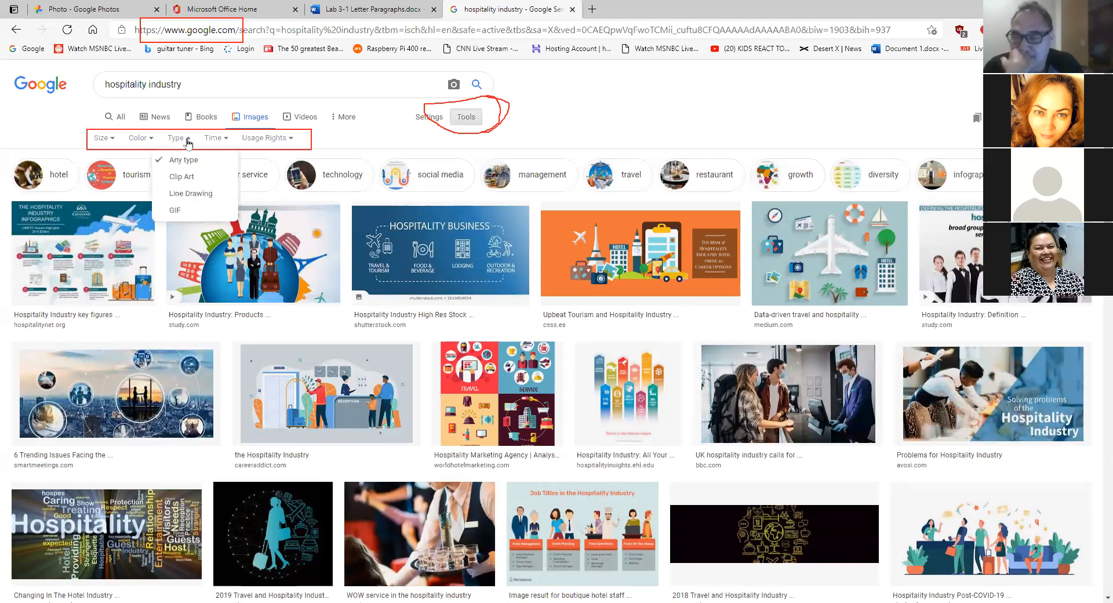
left_click(187, 179)
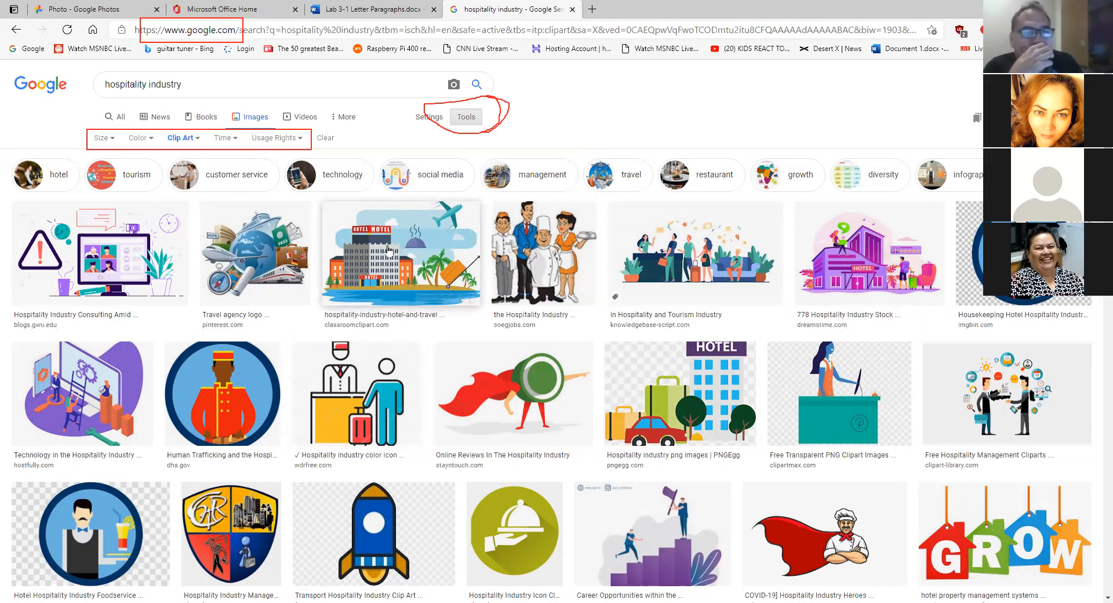
- Copy the hotel front-desk clip art and place the cursor after the cover letter's name heading
right_click(358, 390)
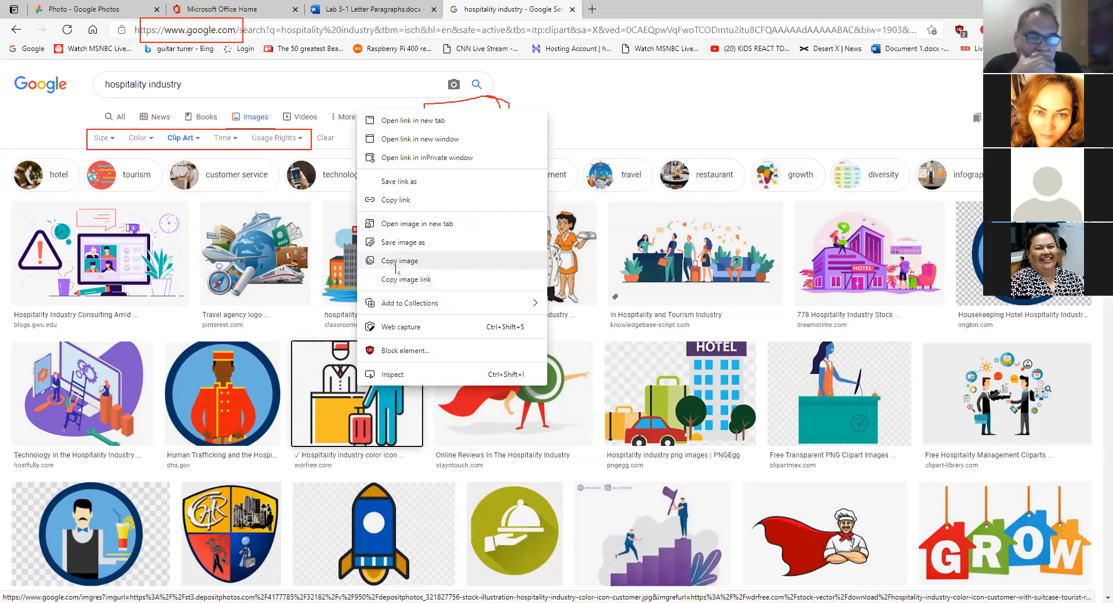
left_click(418, 262)
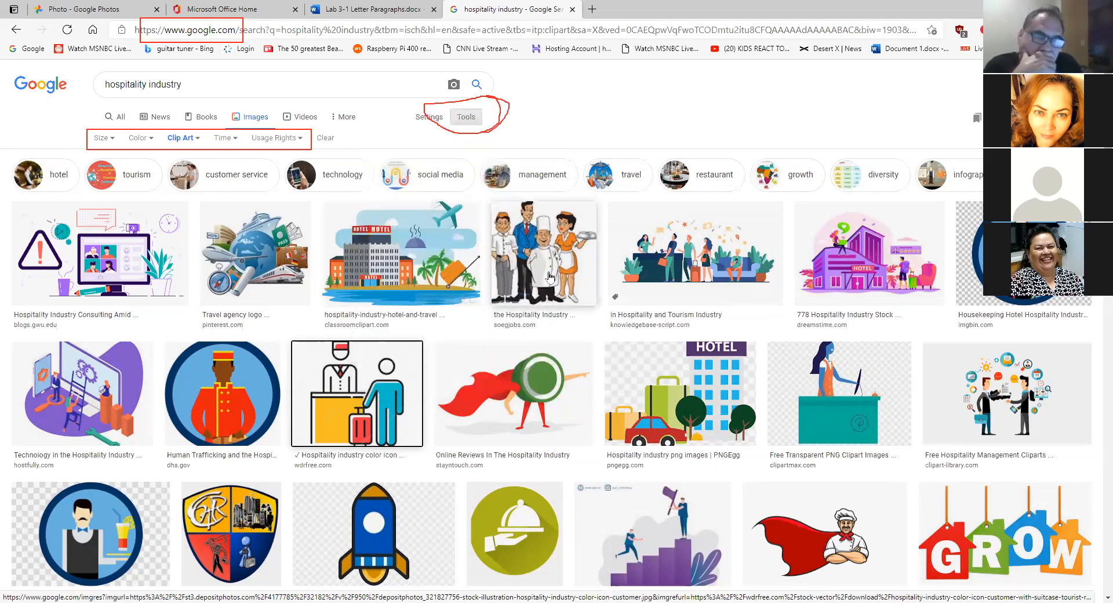
left_click(386, 14)
left_click(687, 309)
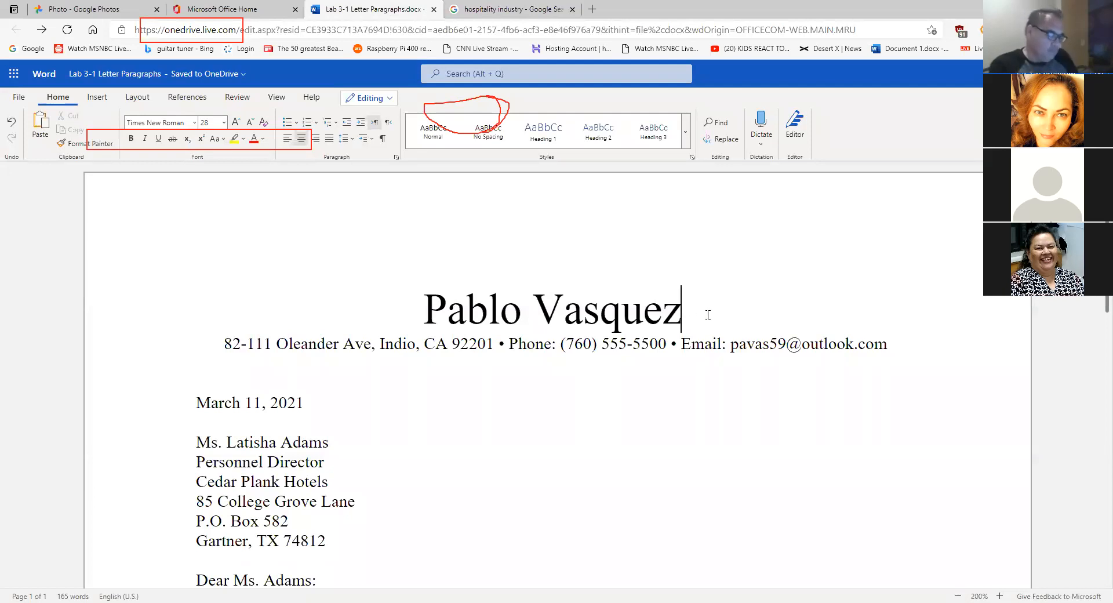
right_click(685, 316)
left_click(685, 315)
right_click(683, 315)
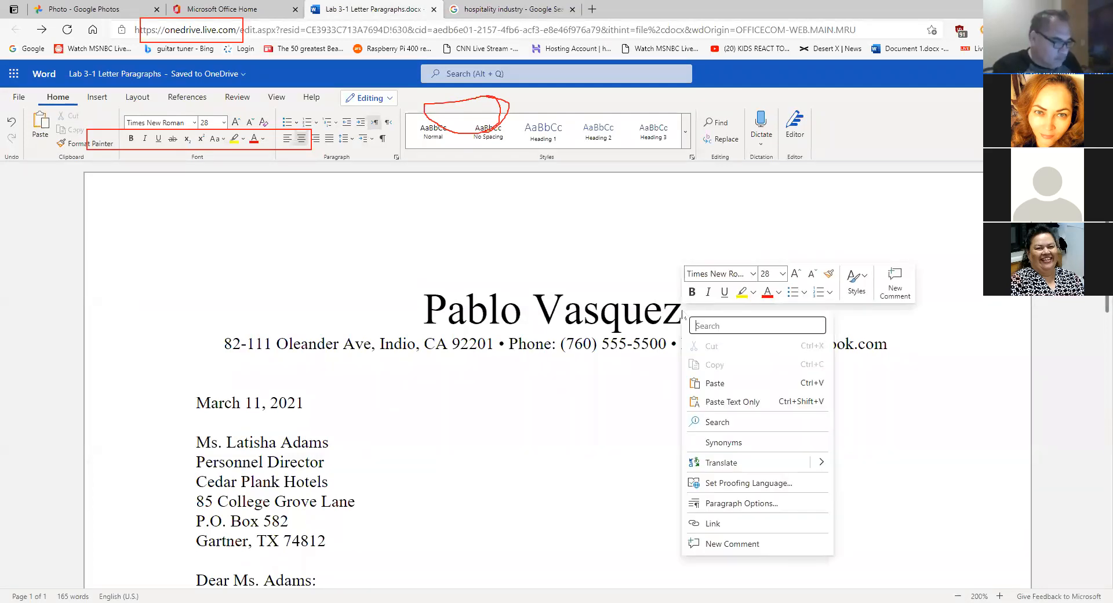
left_click(683, 309)
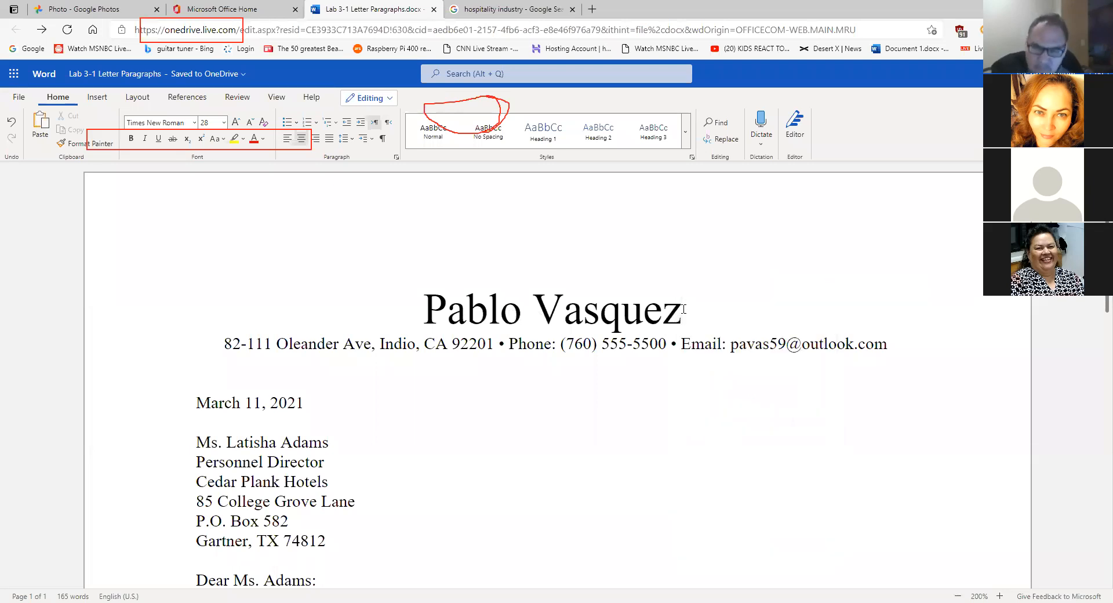
right_click(685, 314)
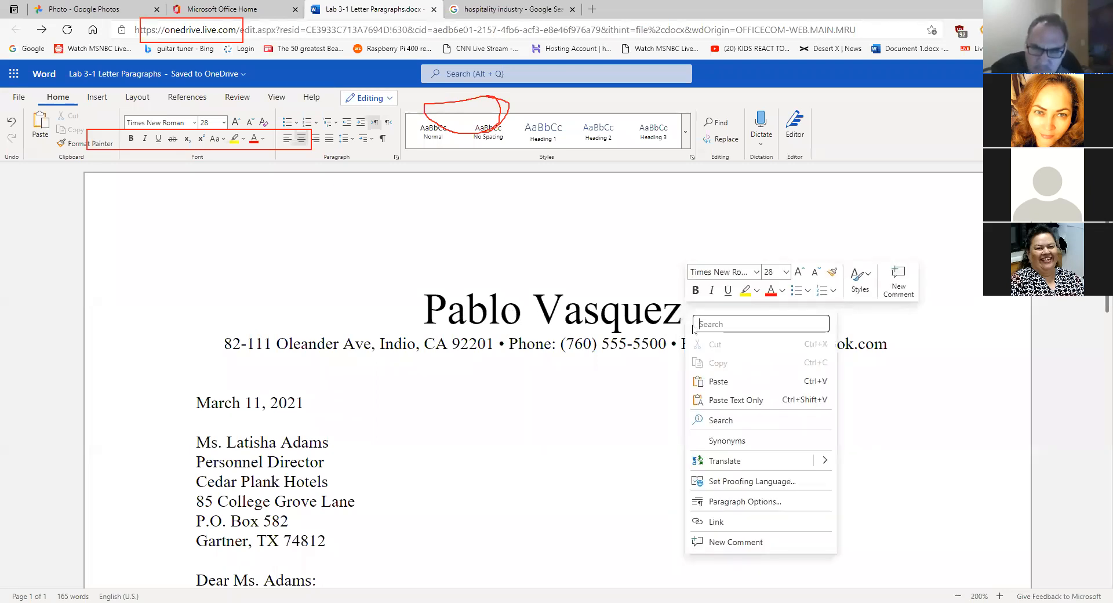
left_click(740, 382)
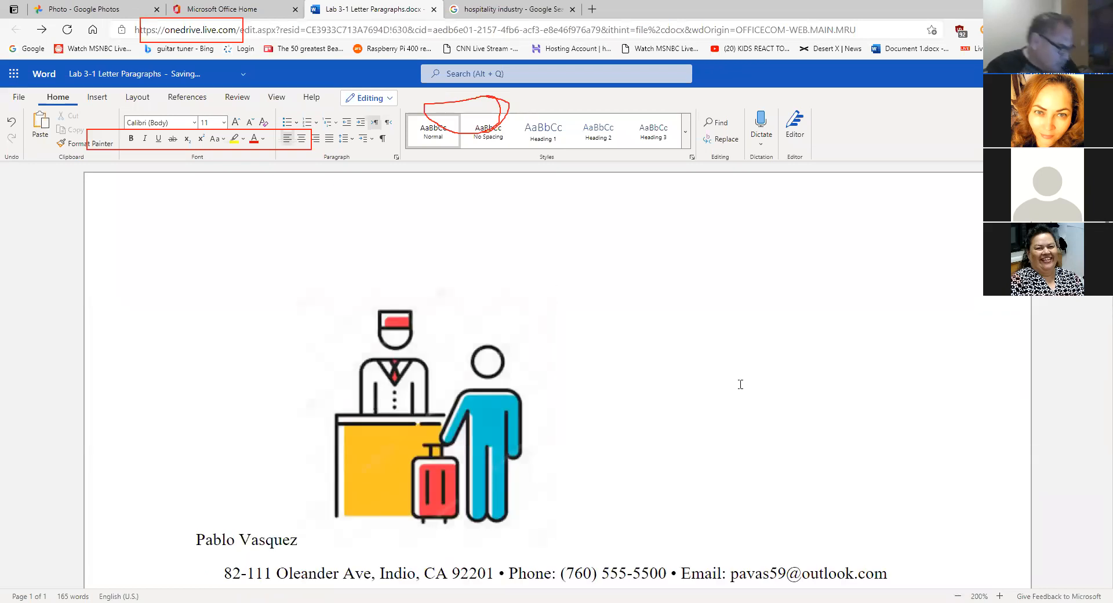
key("ctrl+z")
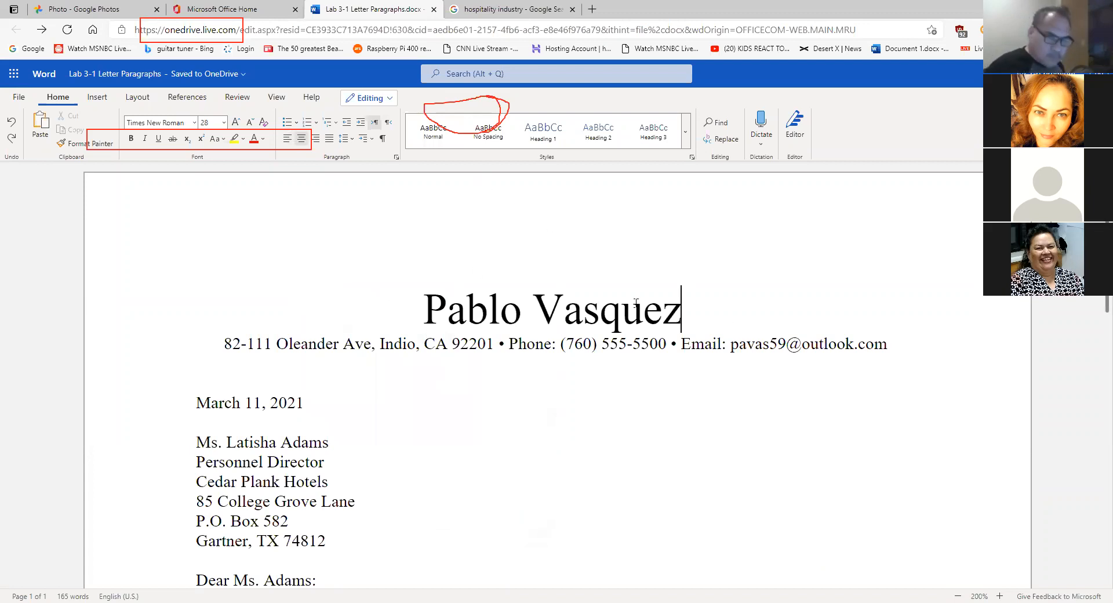
left_click(43, 142)
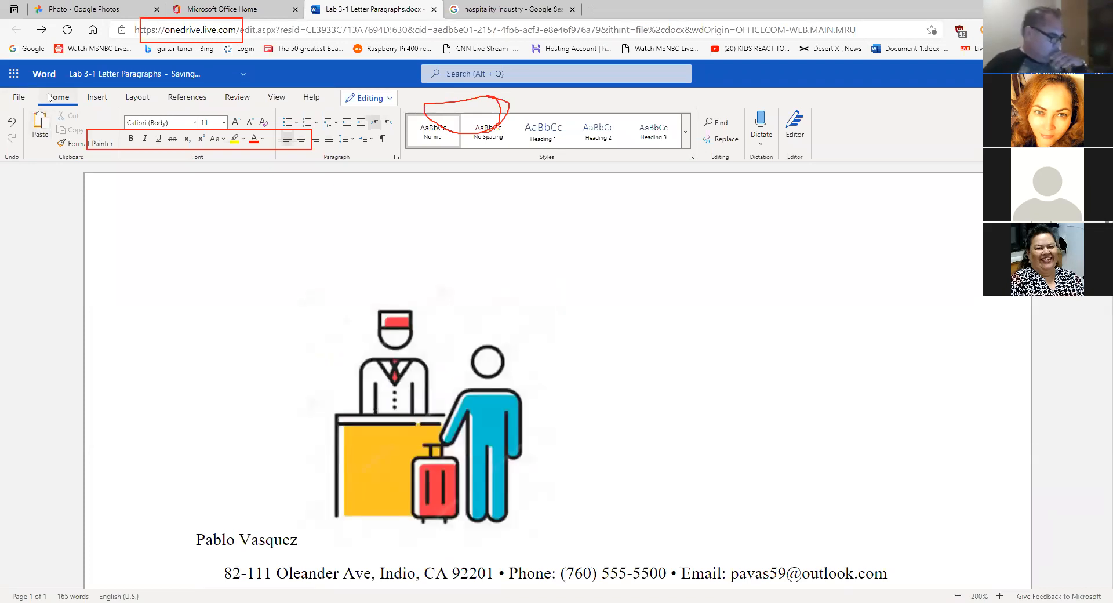
- Undo the pasted hotel illustration and switch back to the hospitality image results
left_click(455, 335)
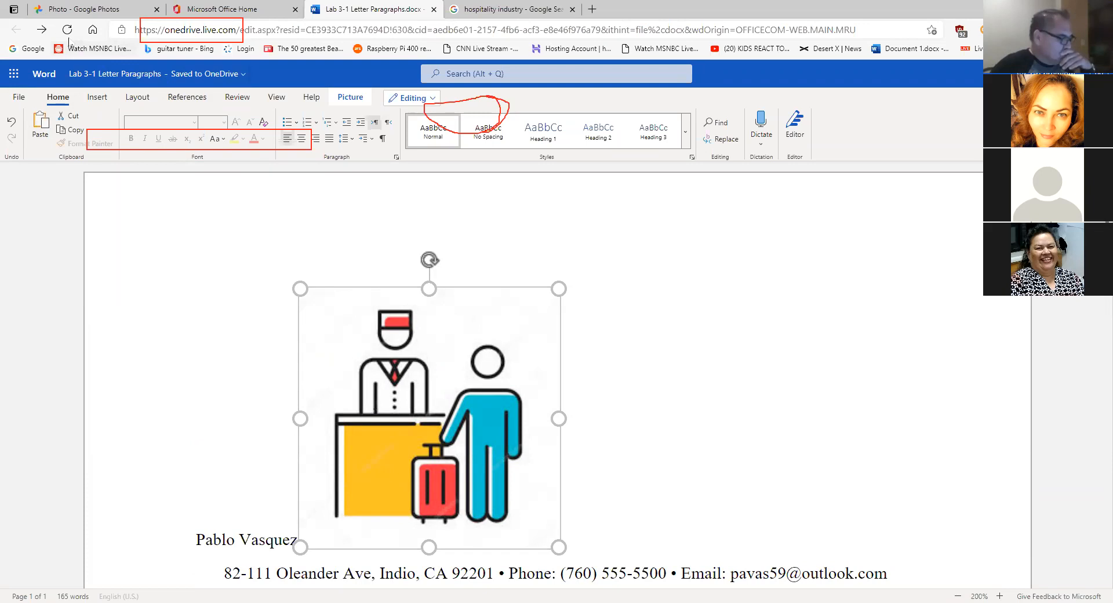
left_click(11, 122)
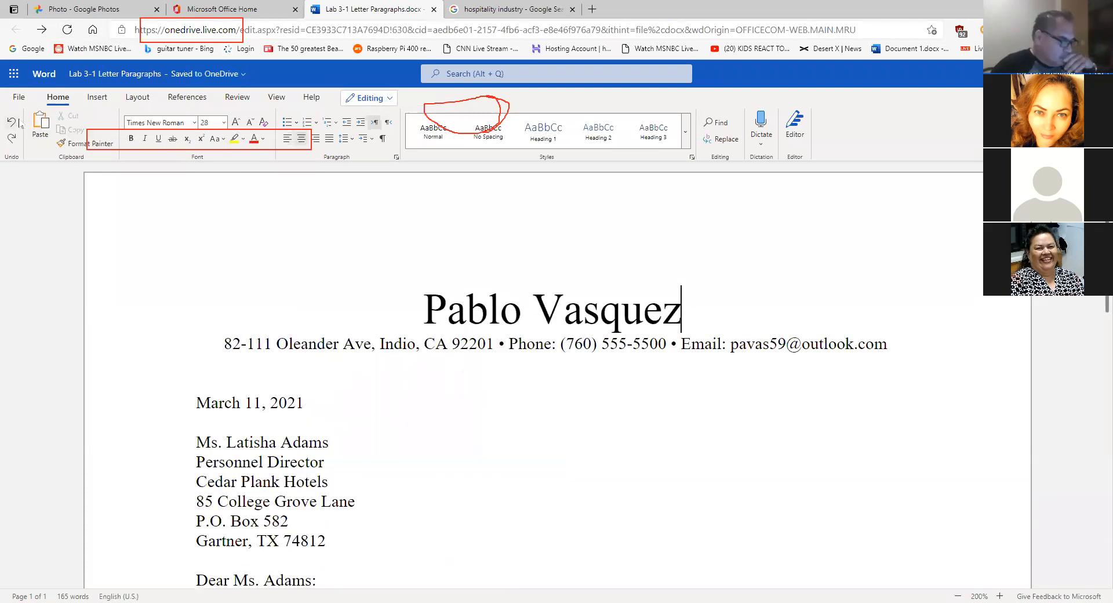
left_click(485, 9)
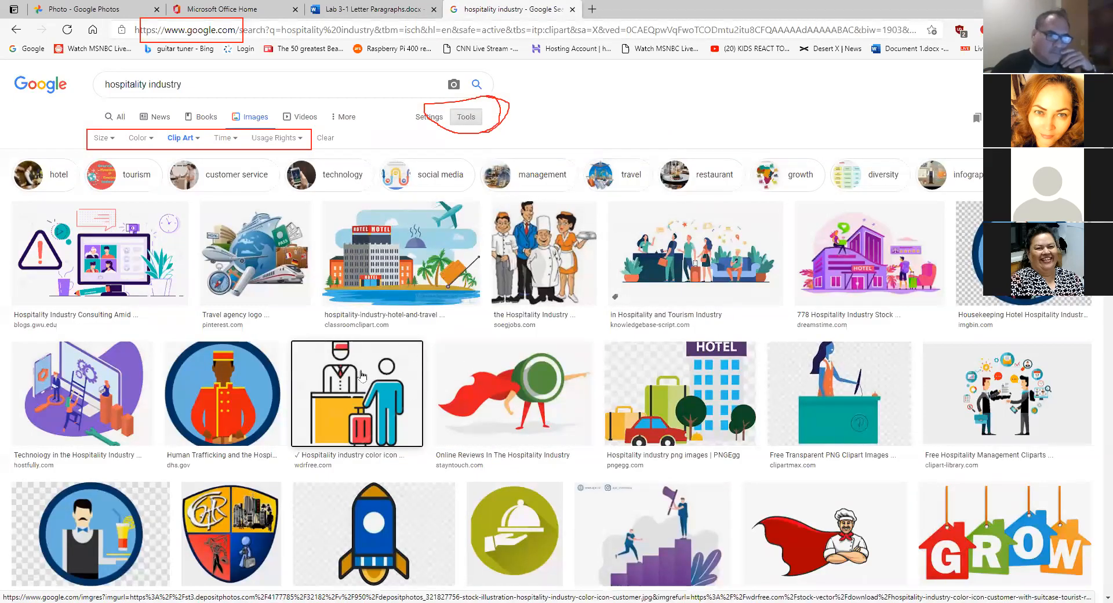
- Scroll down the clip-art results and copy the blue-and-green building-and-leaf sustainability logo
scroll(454, 362, "down", 3)
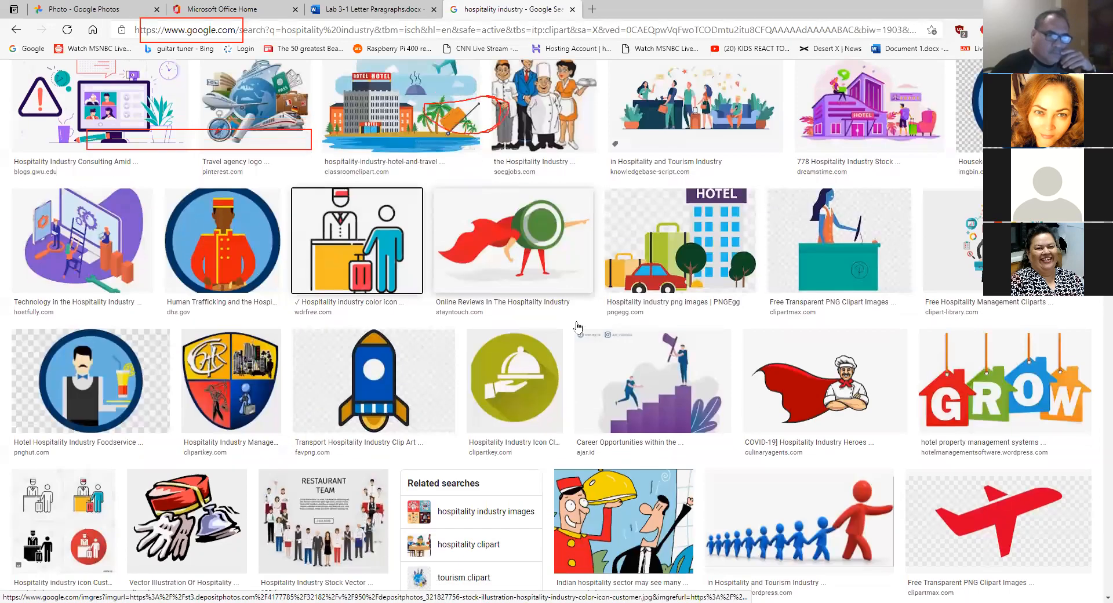
scroll(454, 362, "down", 3)
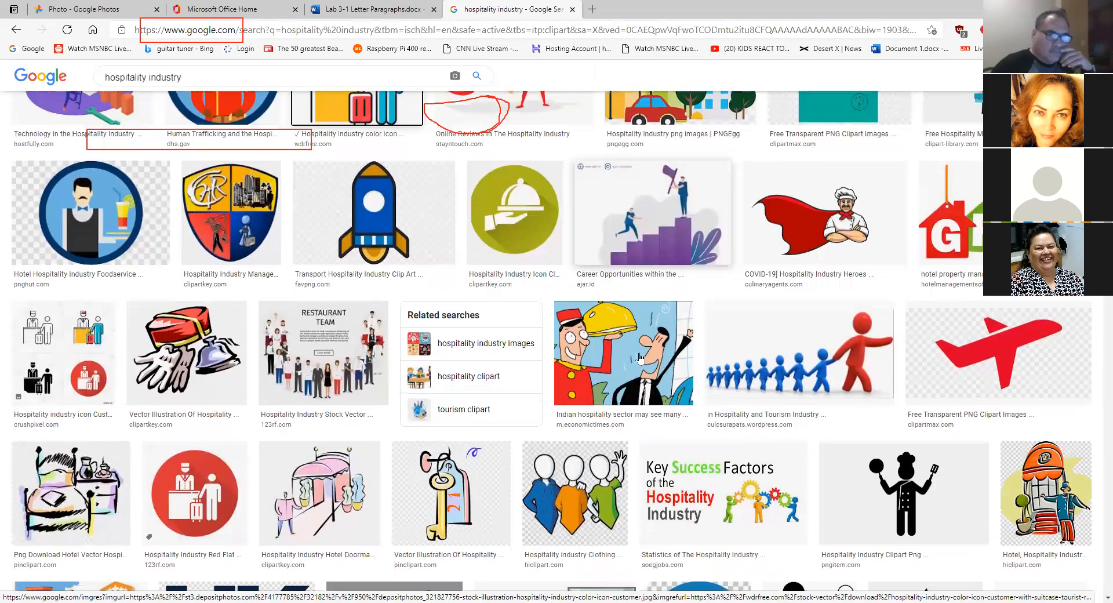
scroll(333, 328, "down", 3)
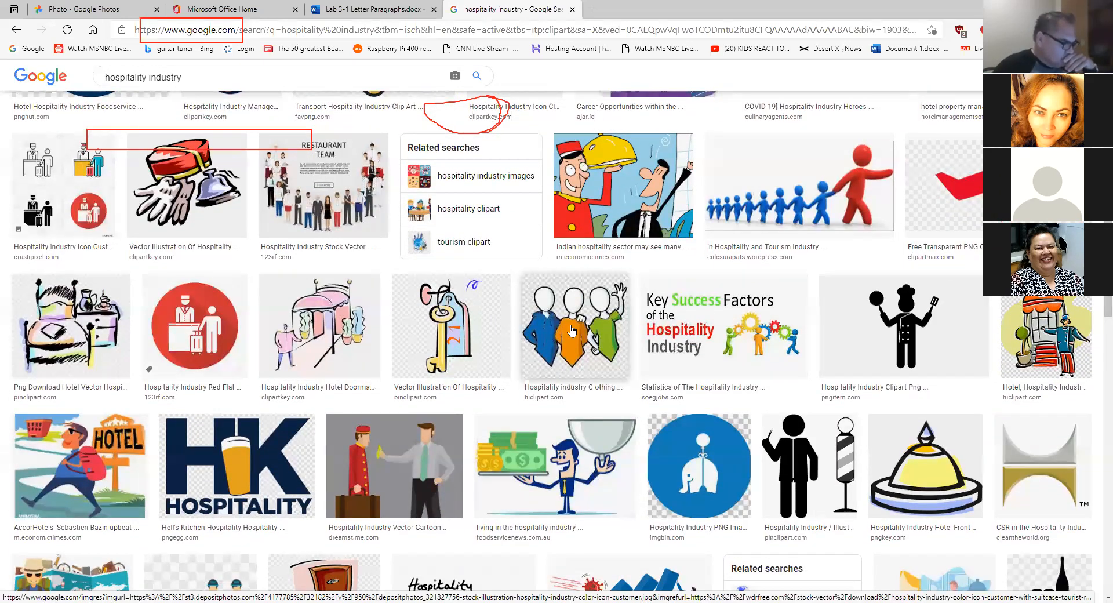
scroll(571, 331, "down", 3)
scroll(520, 329, "down", 2)
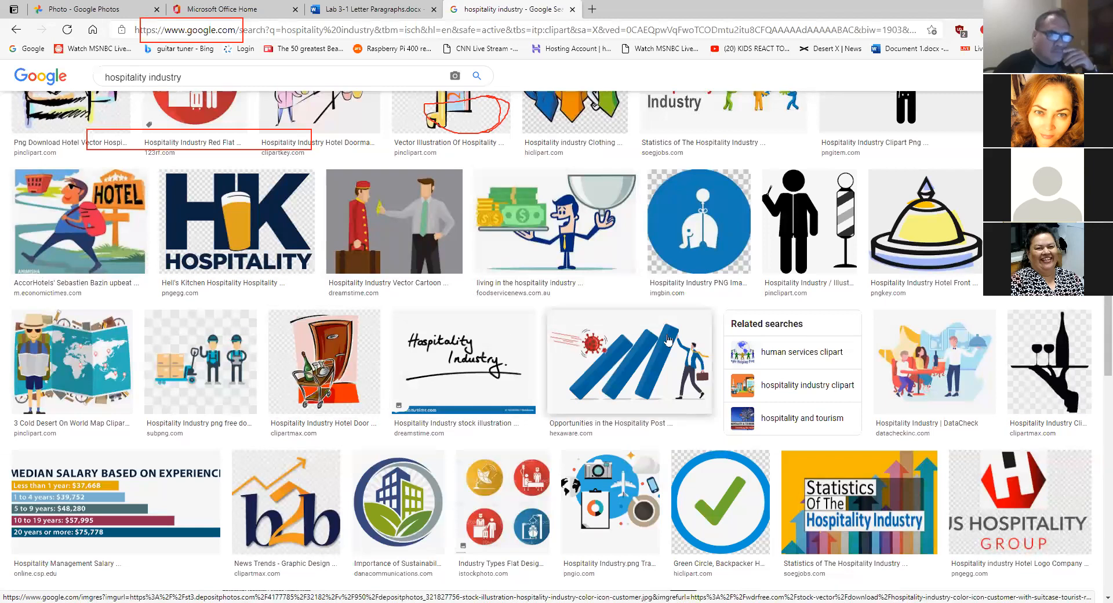
scroll(668, 340, "down", 1)
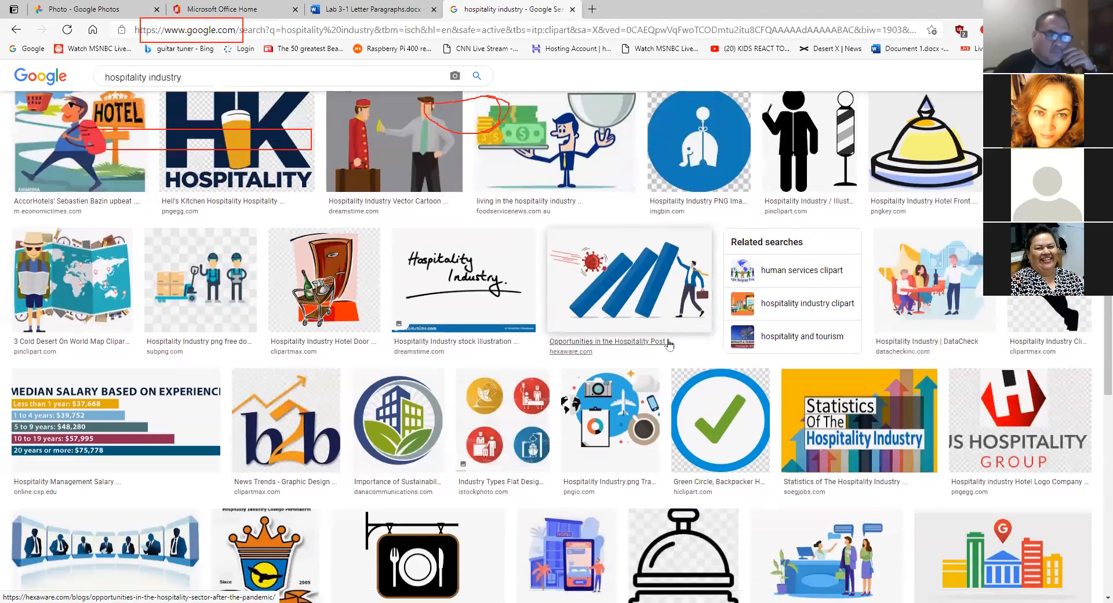
right_click(396, 410)
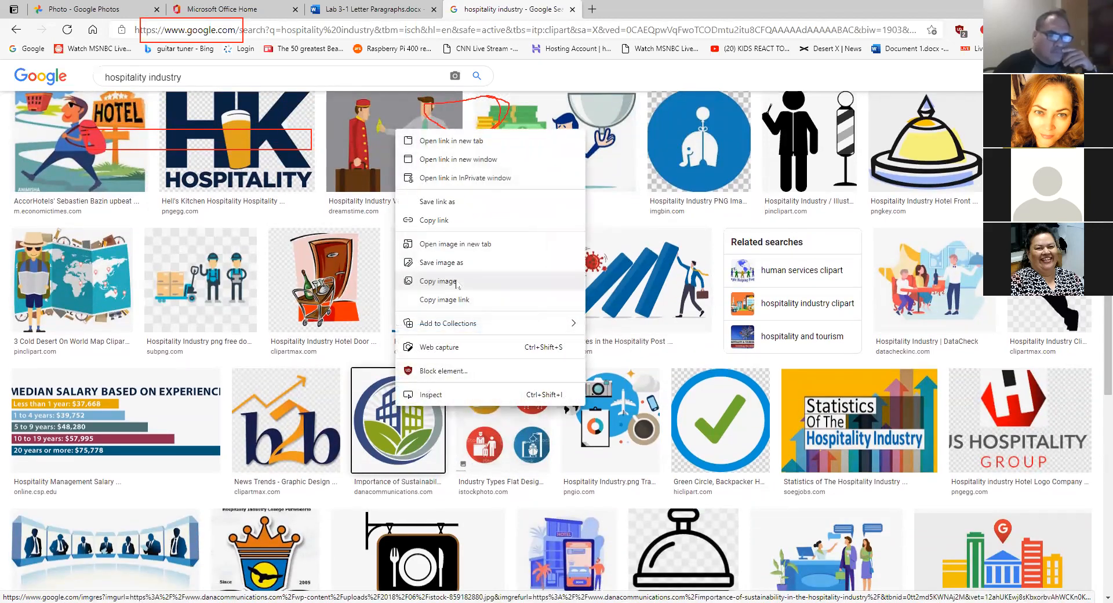
left_click(438, 281)
left_click(371, 8)
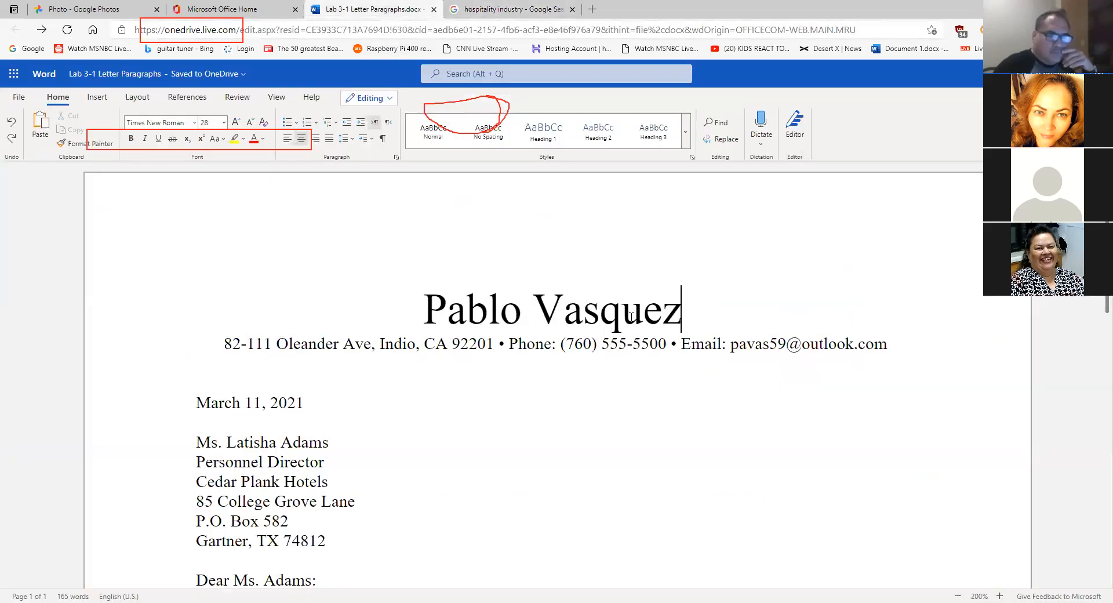
right_click(686, 319)
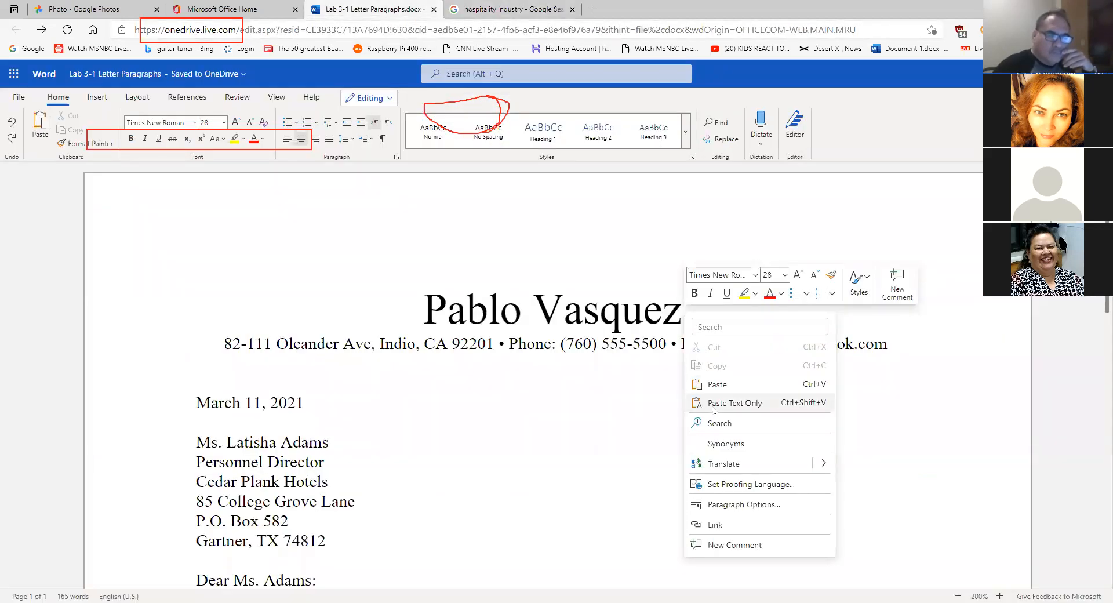
left_click(683, 313)
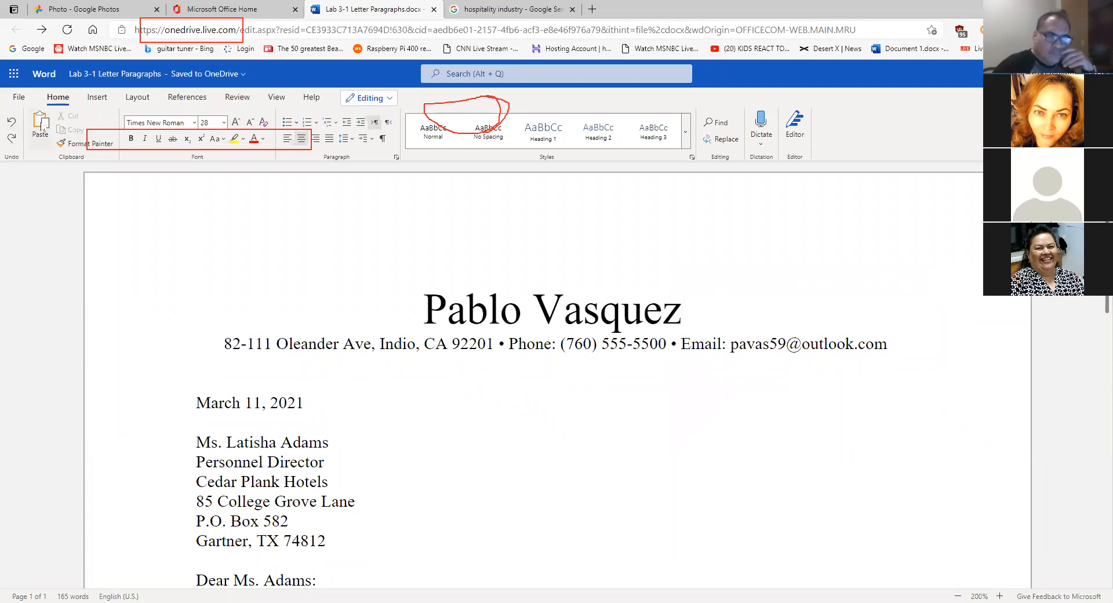
left_click(41, 124)
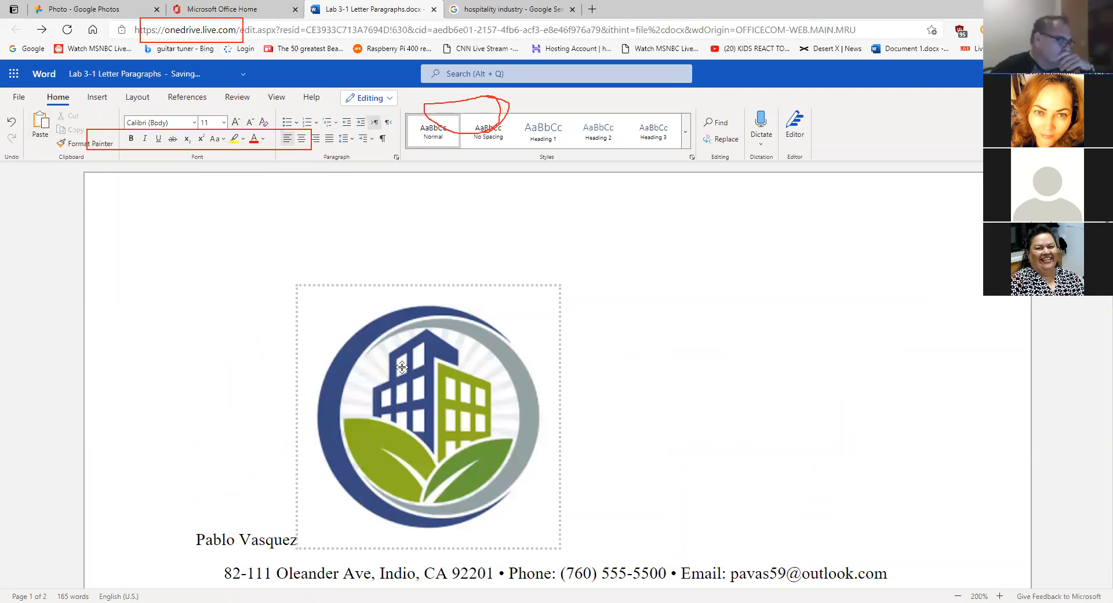
left_click(402, 367)
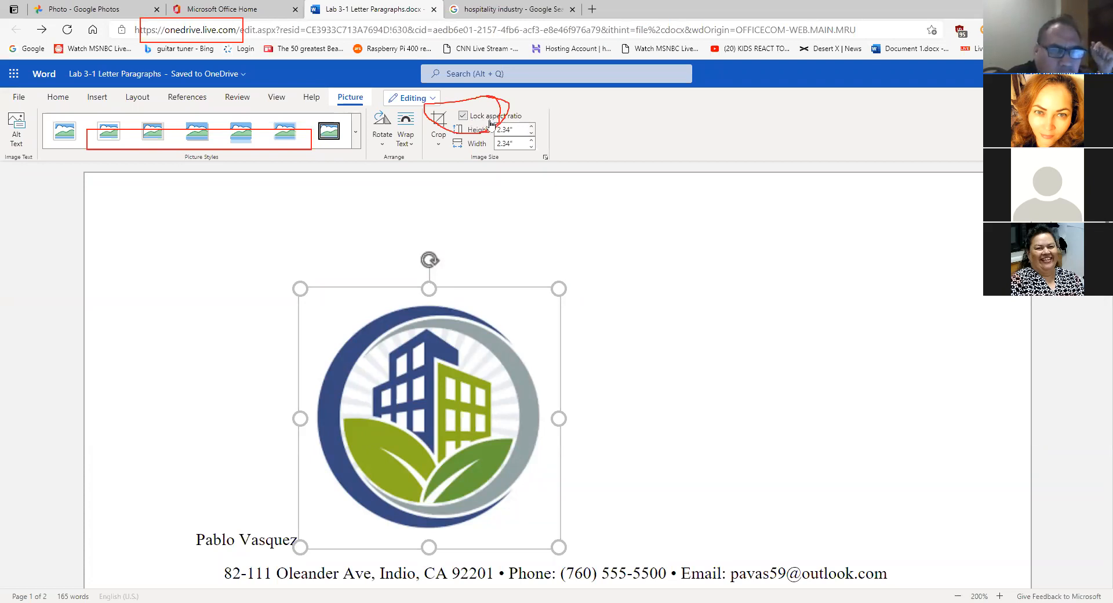
- Reduce the logo's height and width from 2.34" to 0.5" with the Height down arrow
left_click(531, 134)
left_click(531, 134)
left_click(531, 134)
left_click(531, 135)
left_click(531, 134)
left_click(531, 134)
left_click(531, 134)
left_click(531, 134)
left_click(531, 135)
left_click(531, 134)
left_click(531, 135)
left_click(531, 135)
left_click(531, 135)
left_click(531, 135)
left_click(531, 135)
left_click(531, 136)
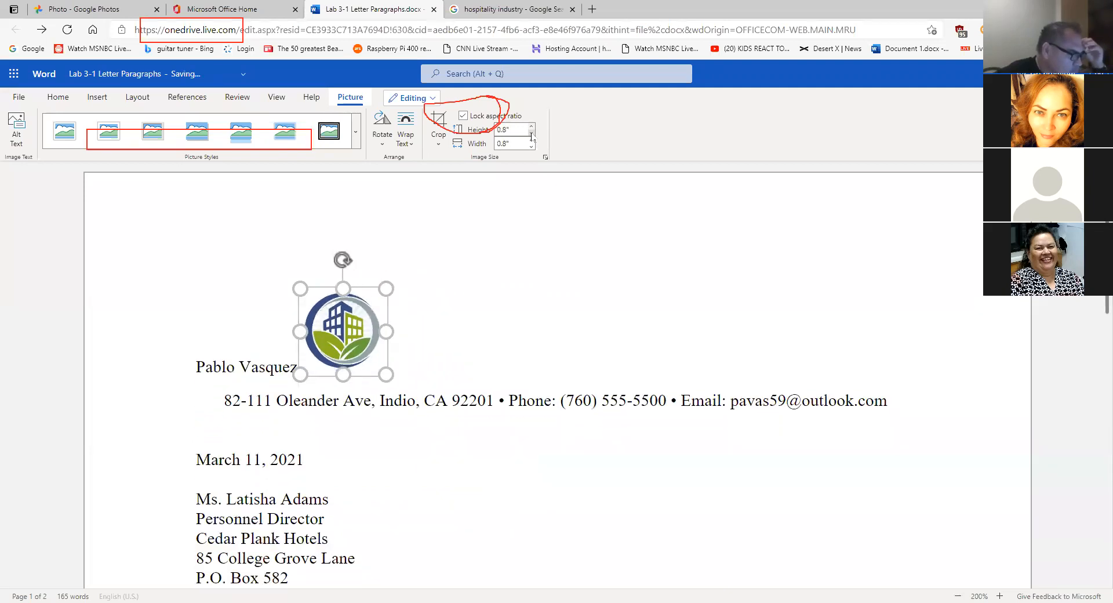
left_click(531, 135)
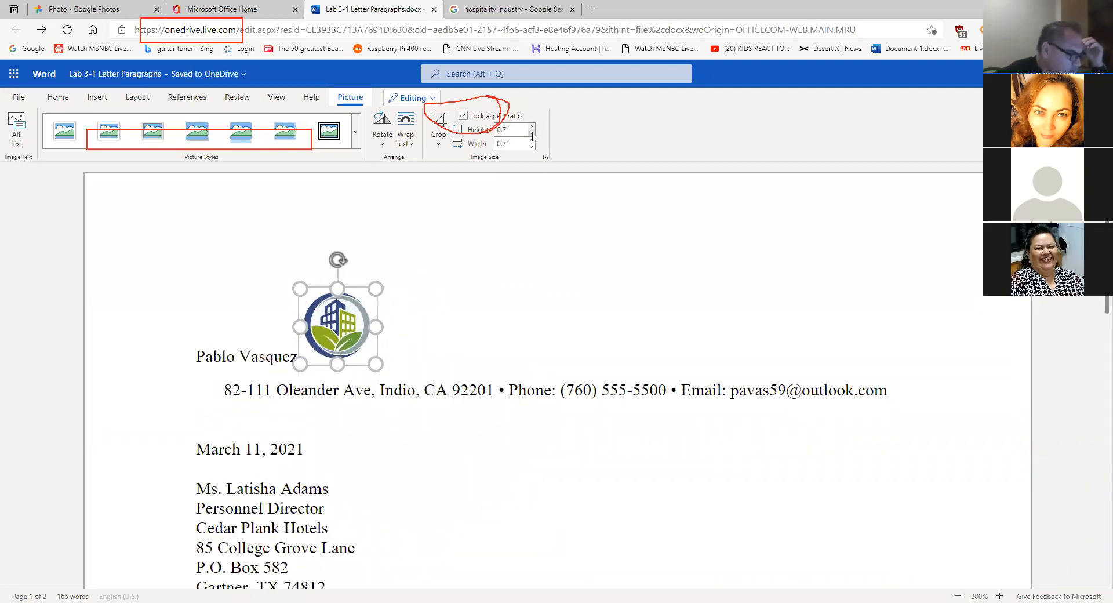
left_click(531, 134)
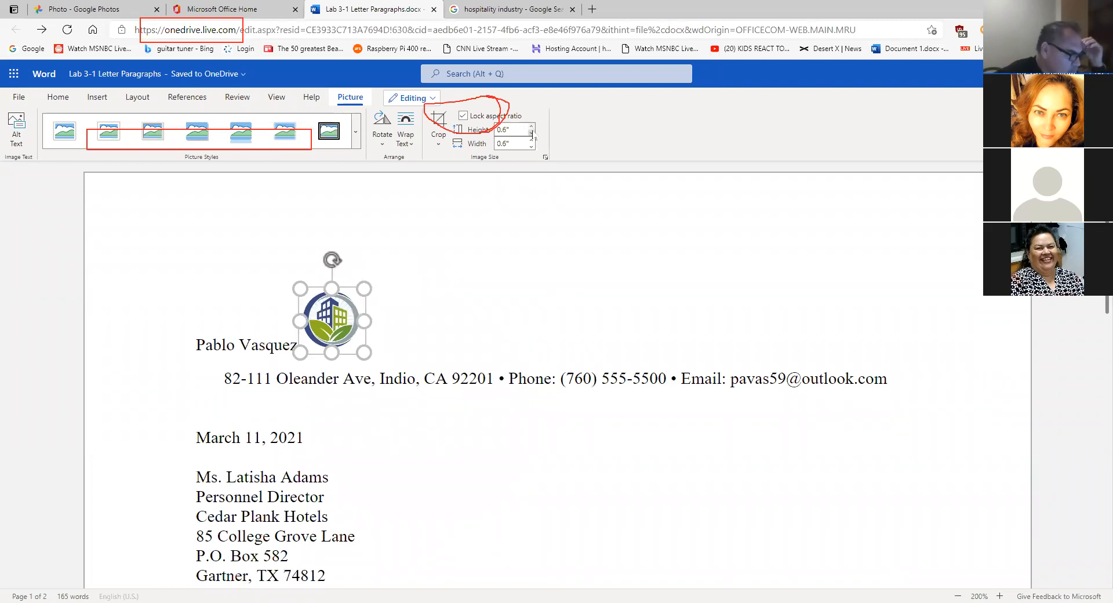
left_click(531, 135)
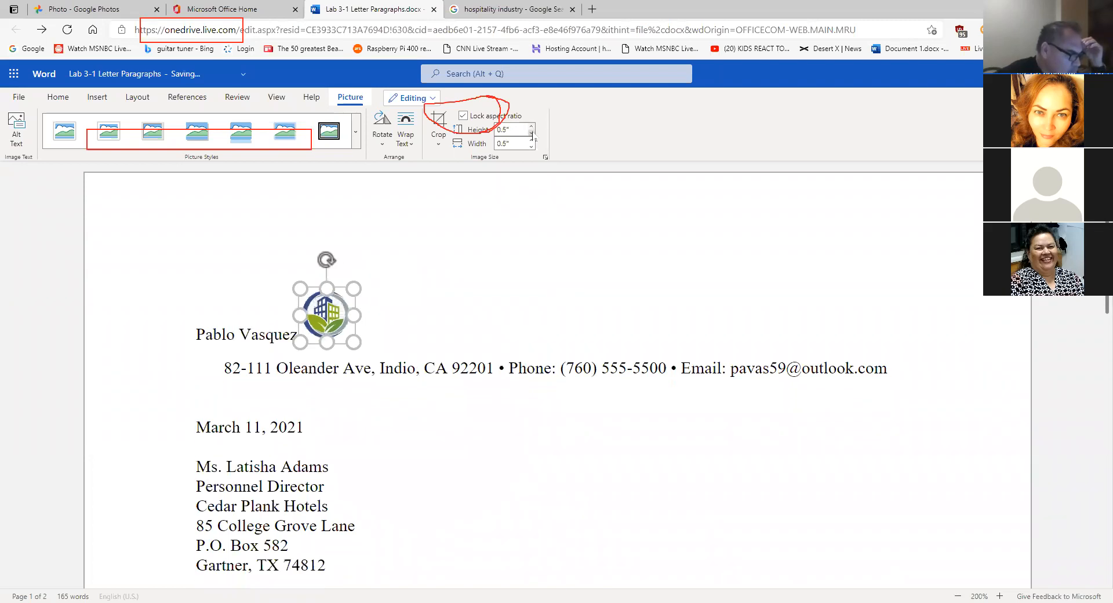
left_click(547, 302)
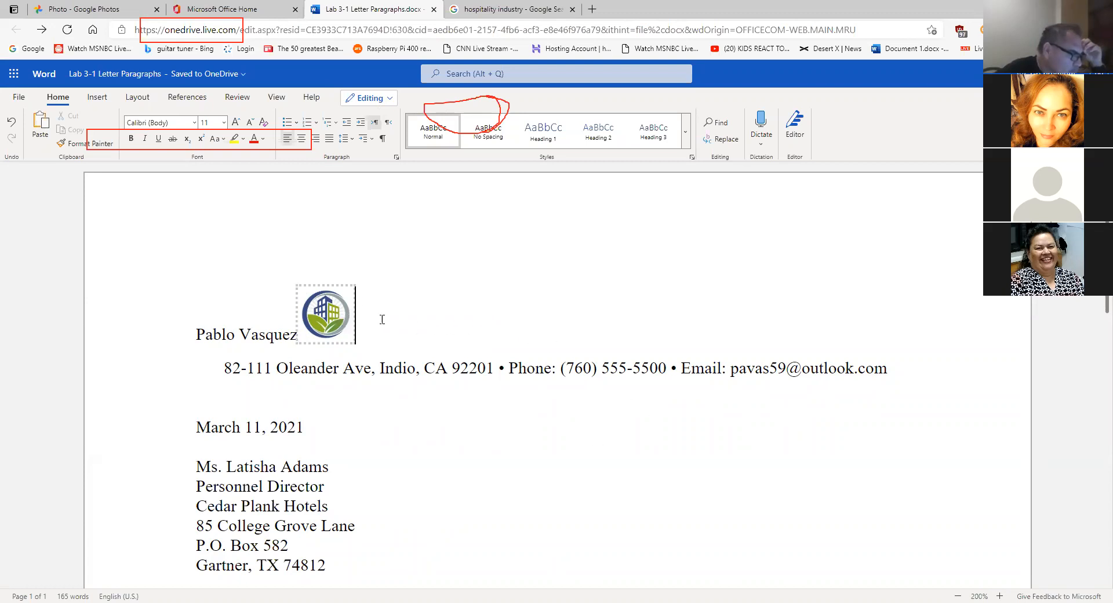
left_click(335, 316)
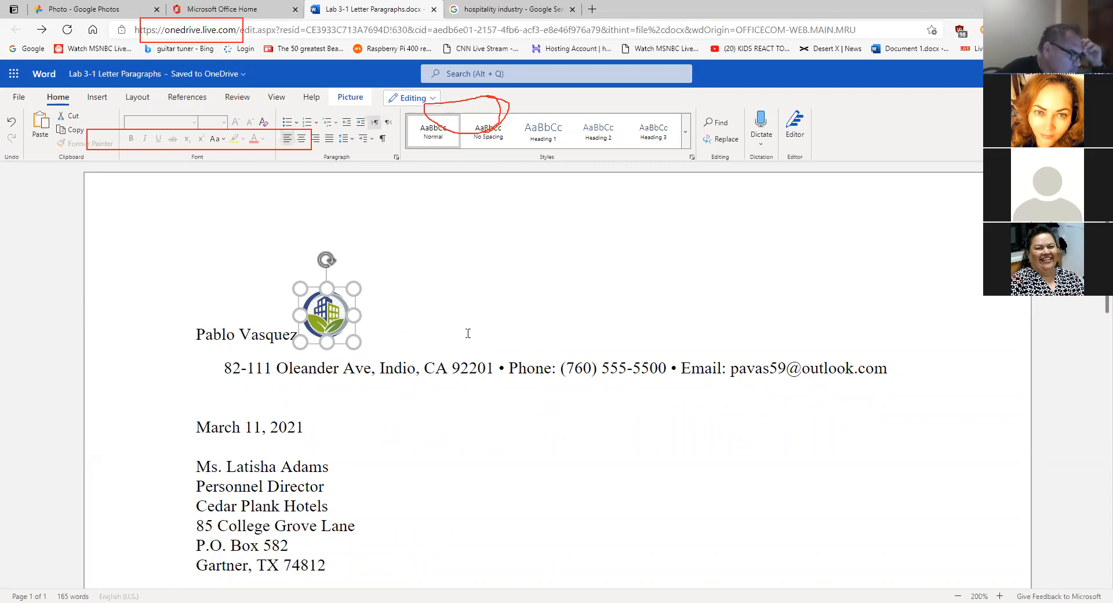
right_click(335, 316)
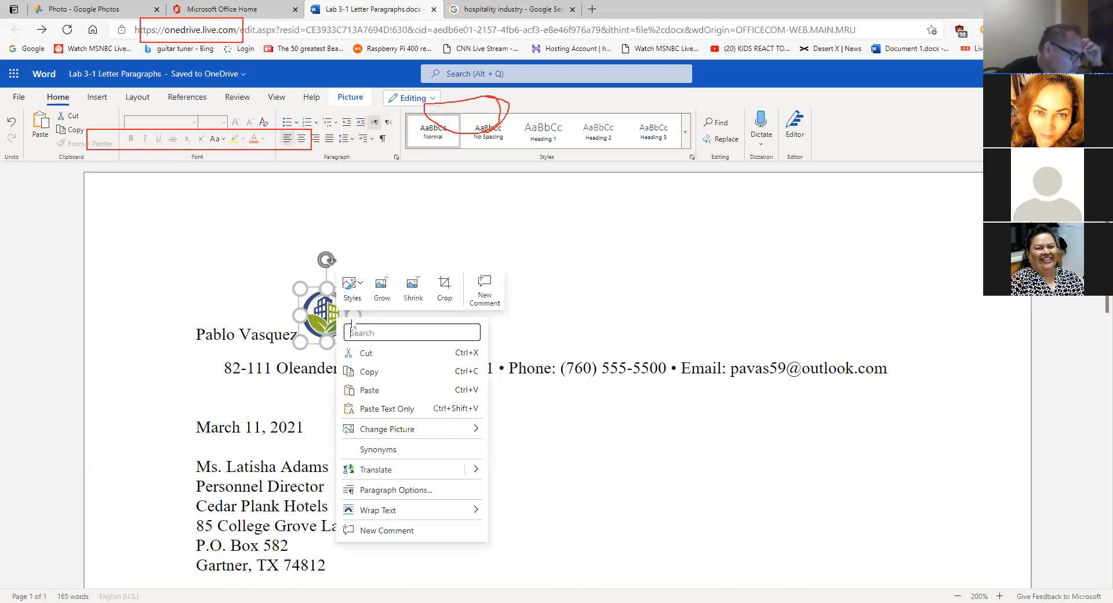
left_click(385, 371)
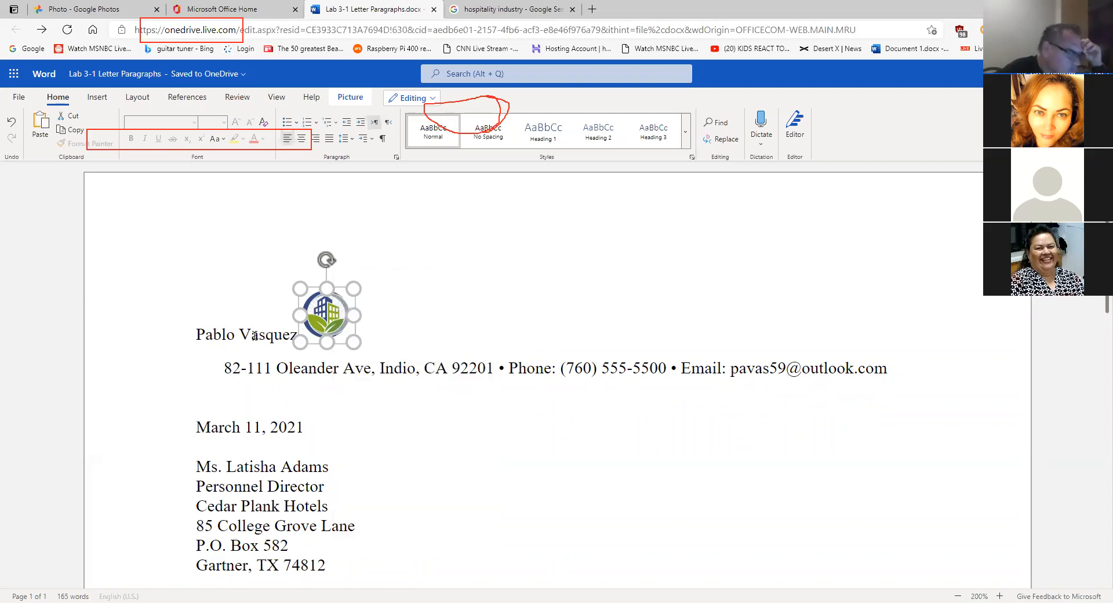
left_click(198, 336)
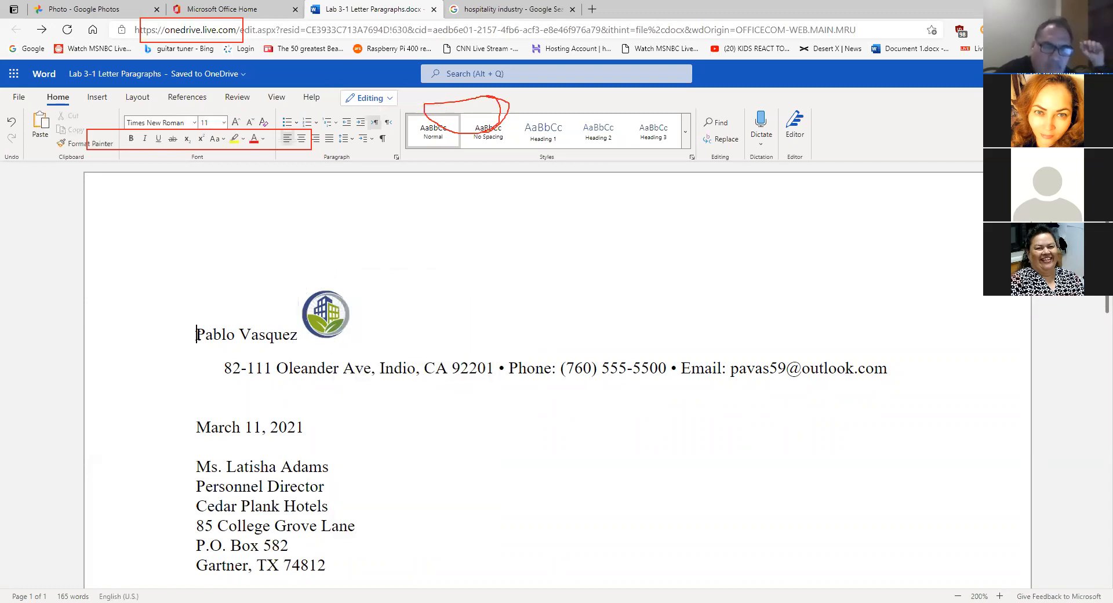
left_click(40, 129)
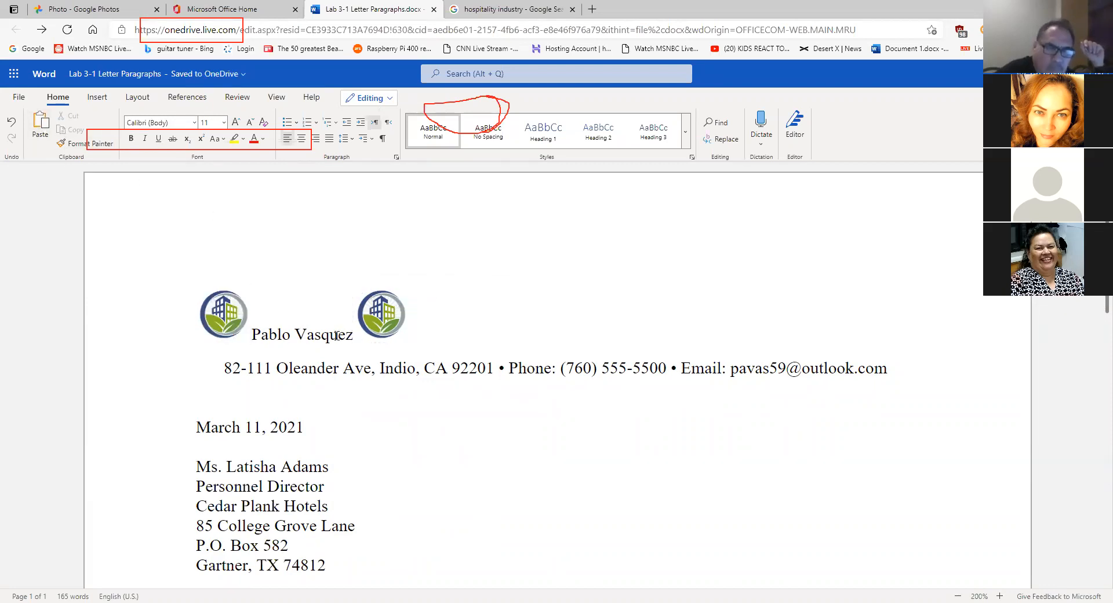
triple_click(339, 336)
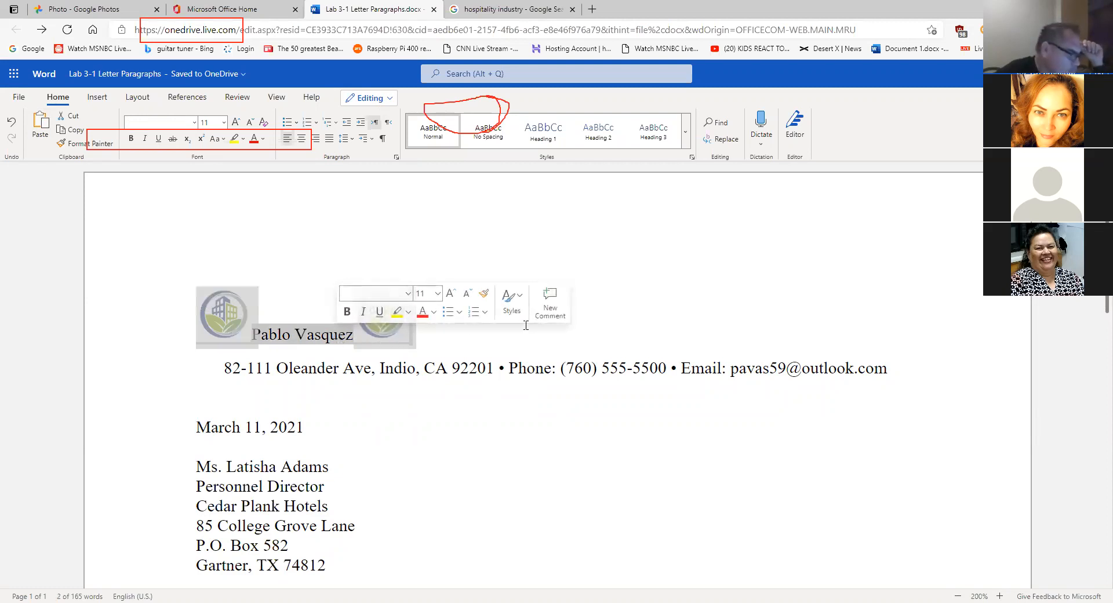
left_click(643, 327)
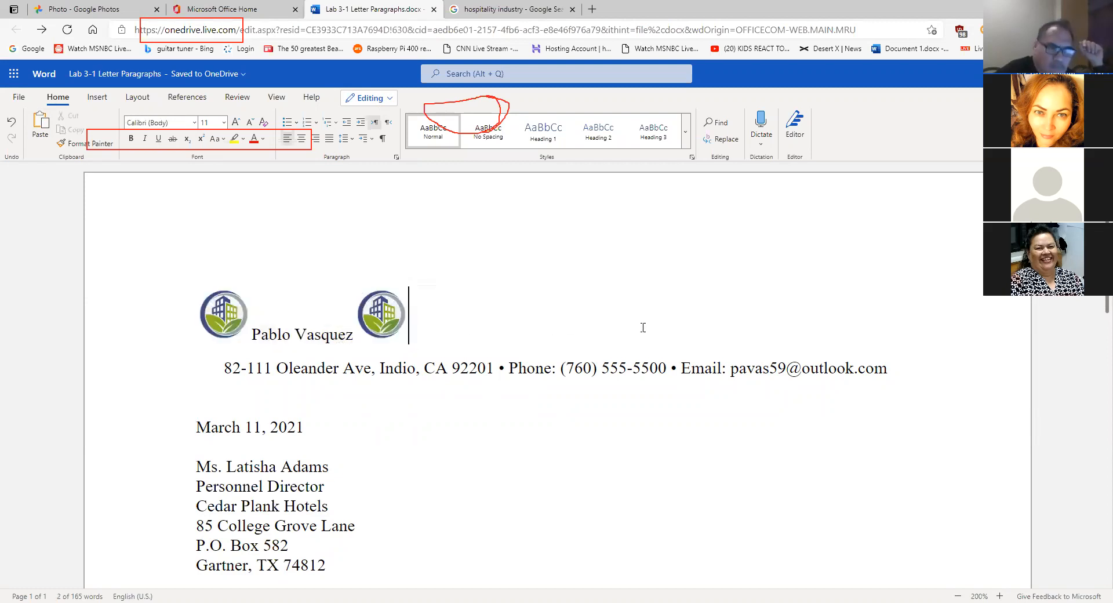
left_click(407, 311)
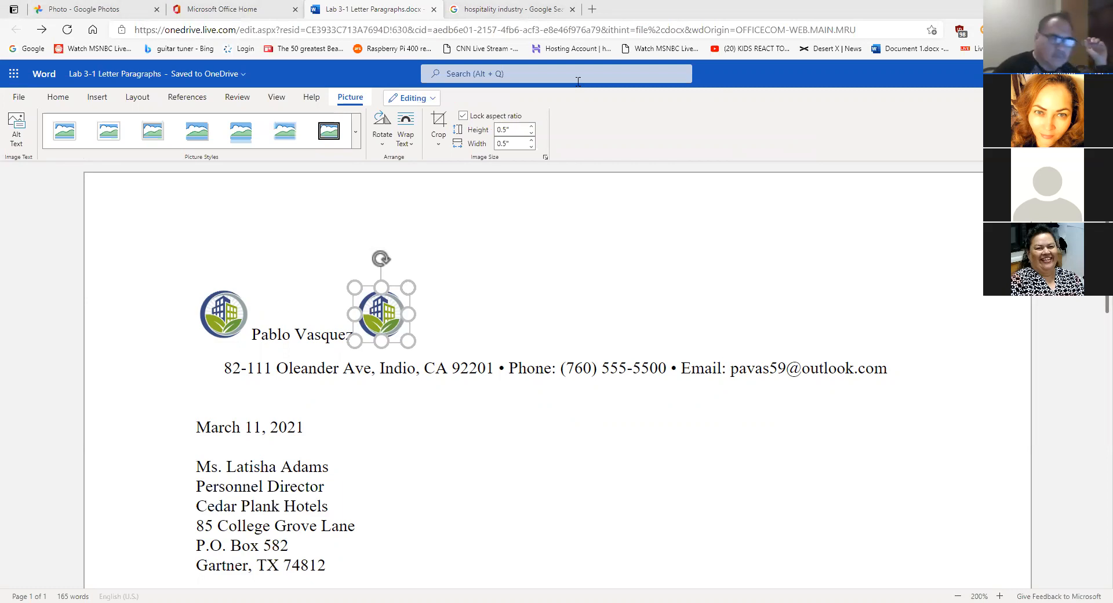
left_click_drag(488, 201, 467, 120)
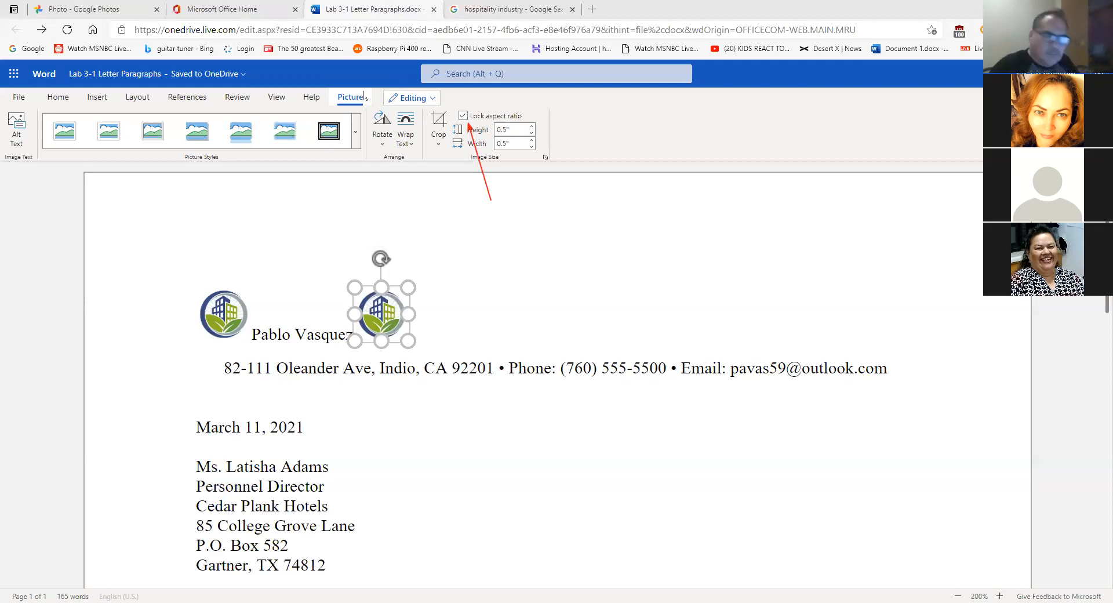
double_click(294, 326)
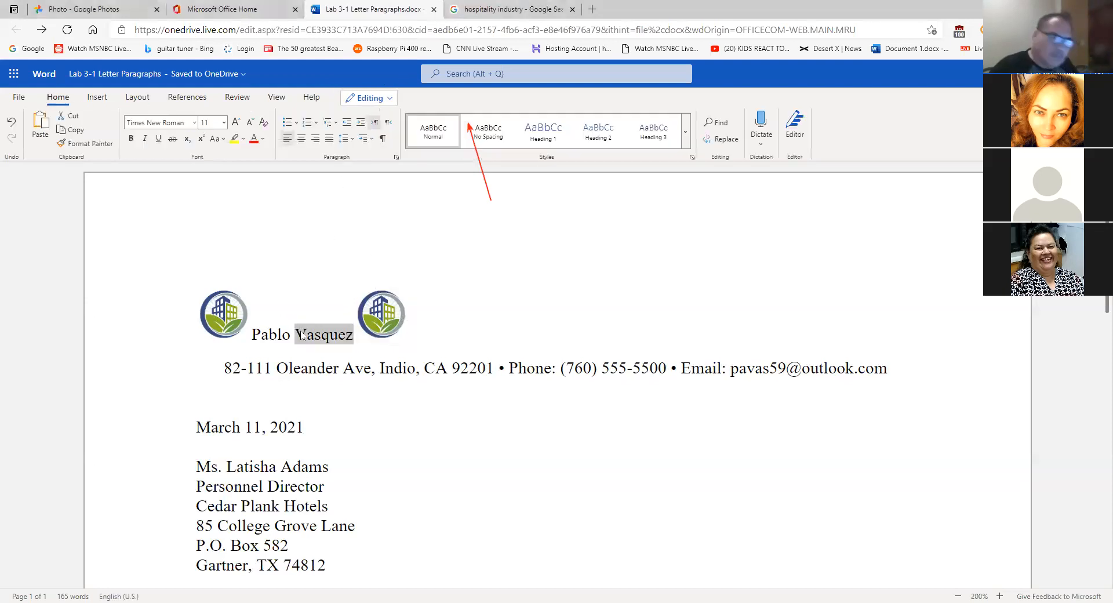
left_click(301, 335)
left_click(371, 319)
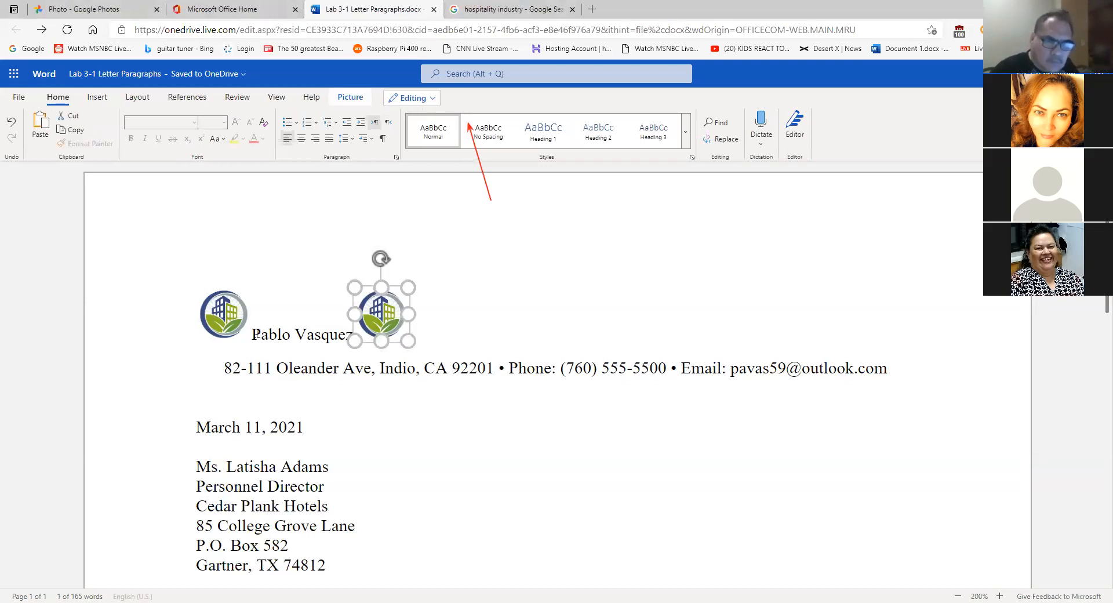
left_click_drag(251, 336, 354, 336)
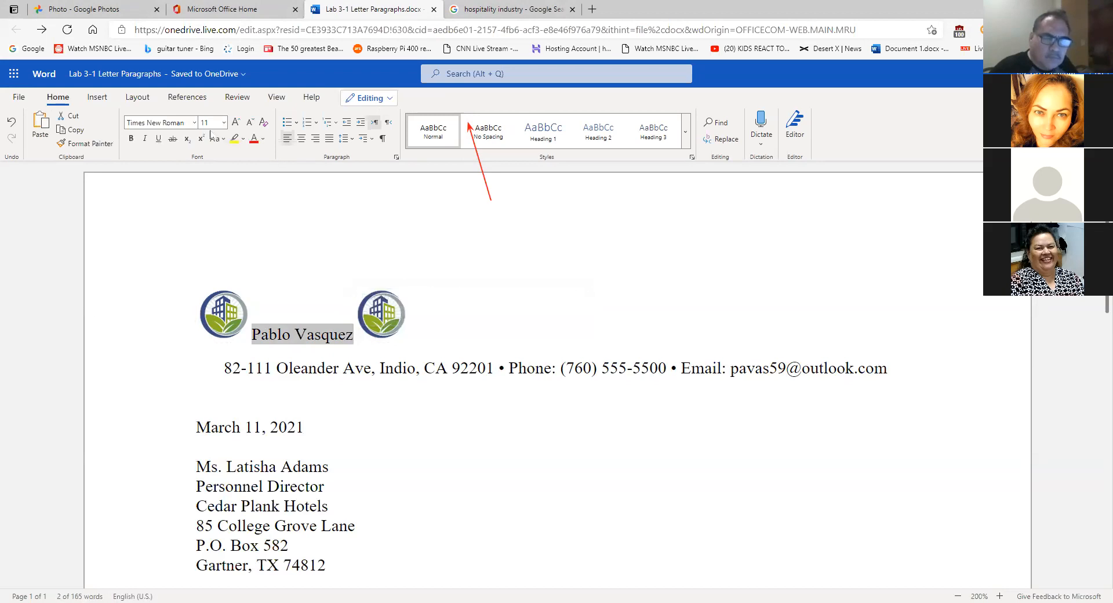
left_click(231, 128)
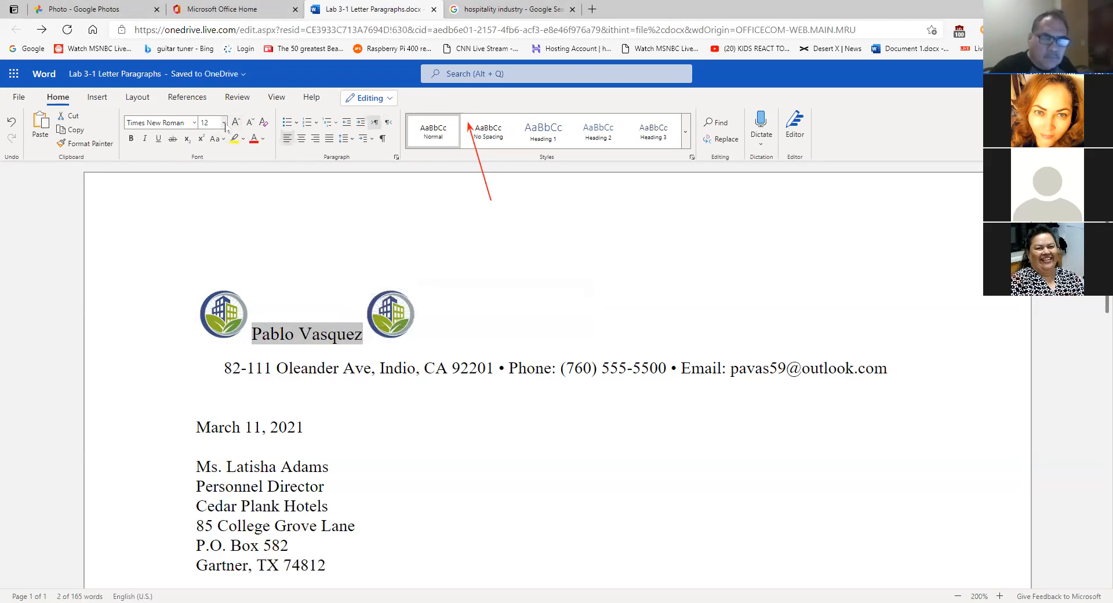
left_click(224, 122)
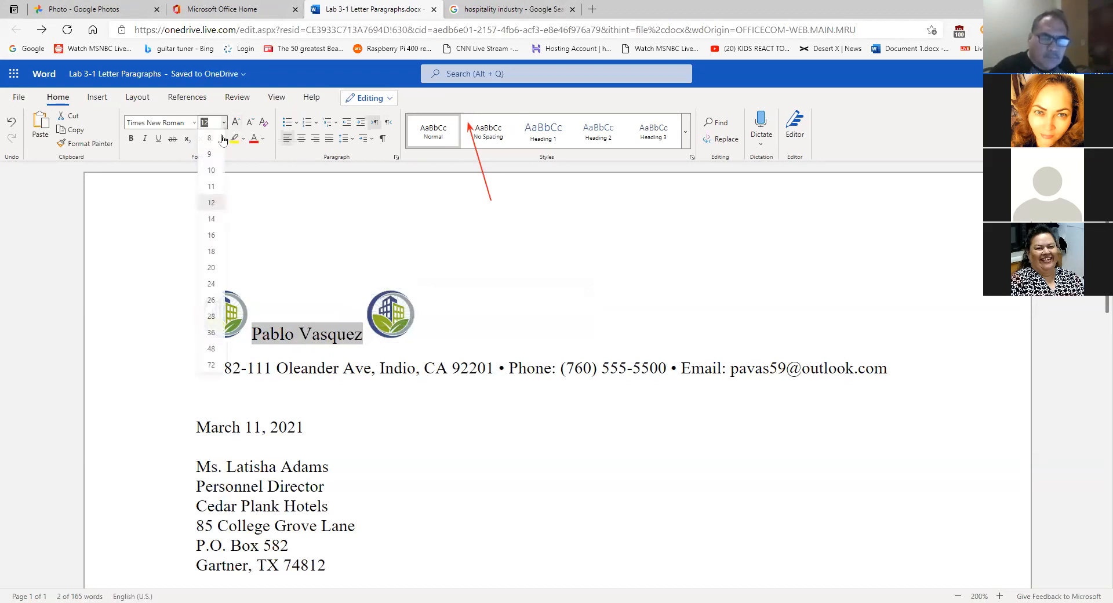
left_click(211, 316)
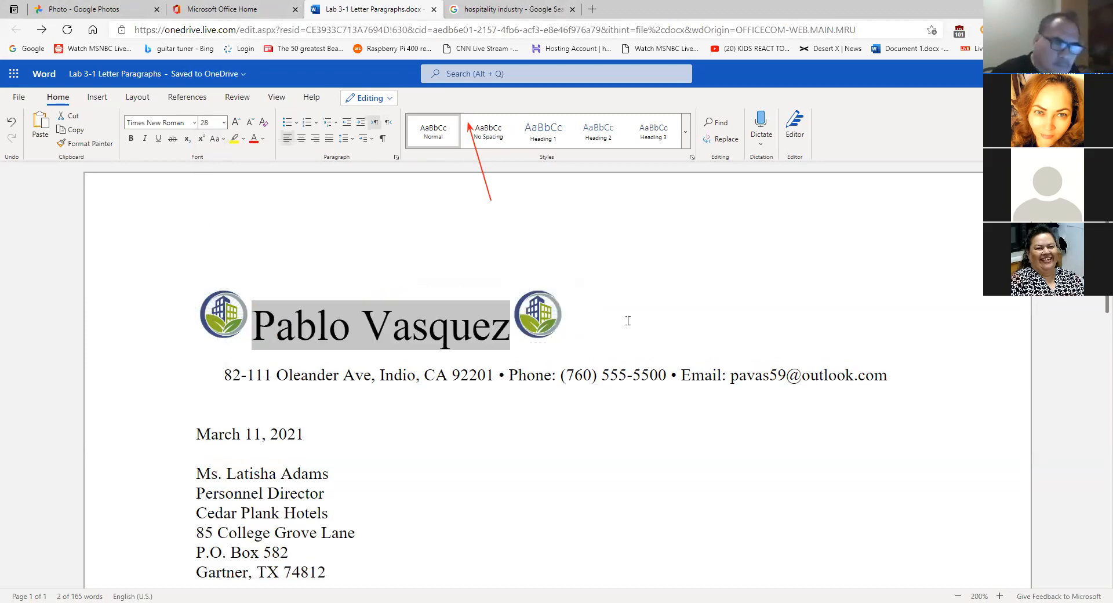
left_click(301, 137)
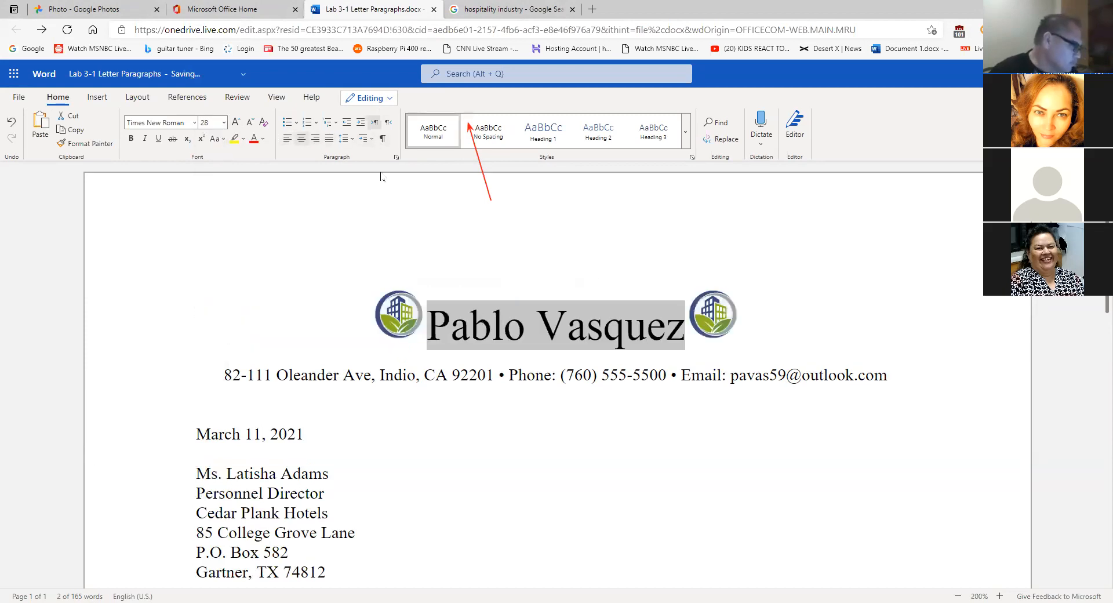
- Check the heading's font settings, then select the right-hand logo
left_click(749, 436)
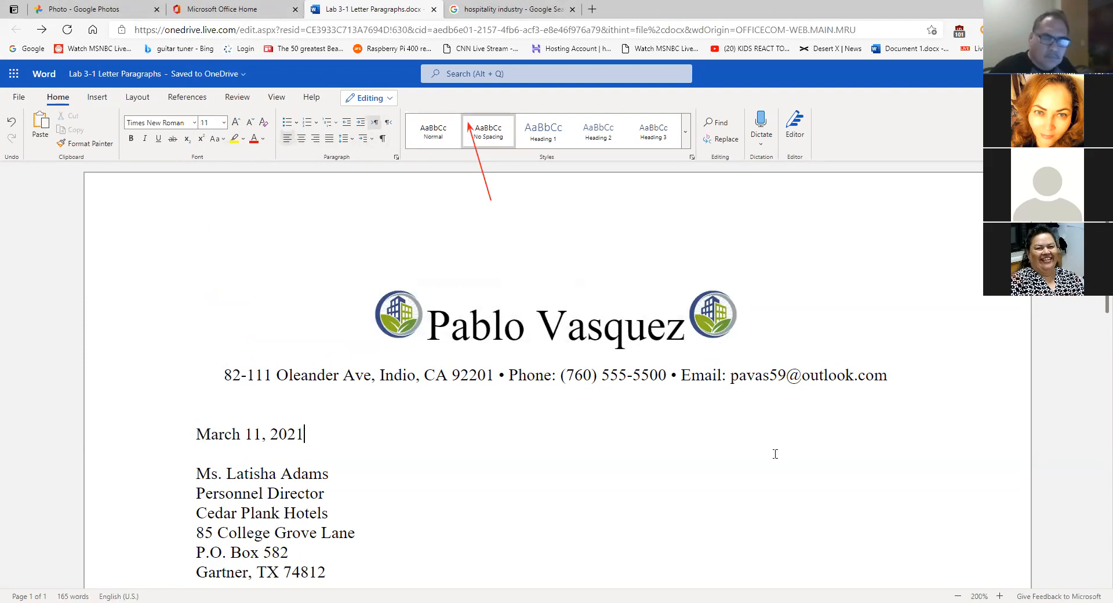
left_click(617, 333)
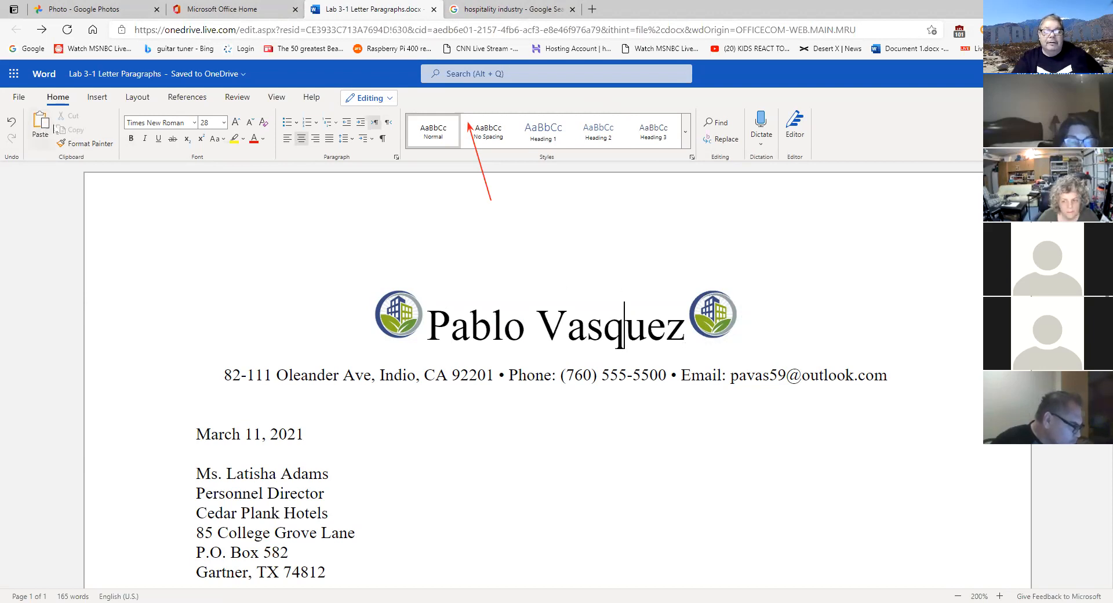
left_click(718, 326)
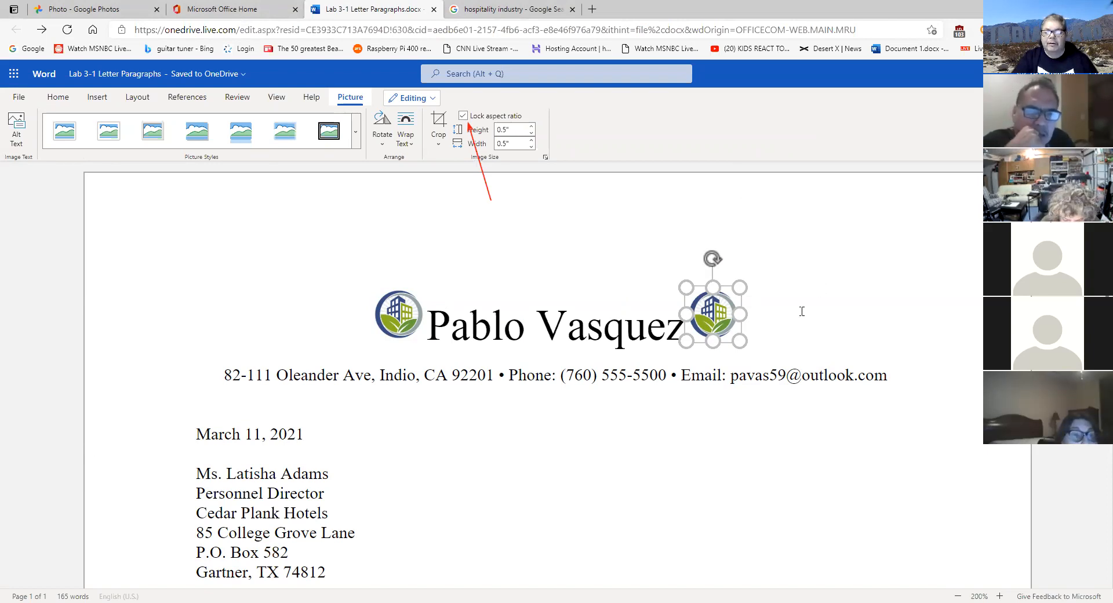
left_click(789, 327)
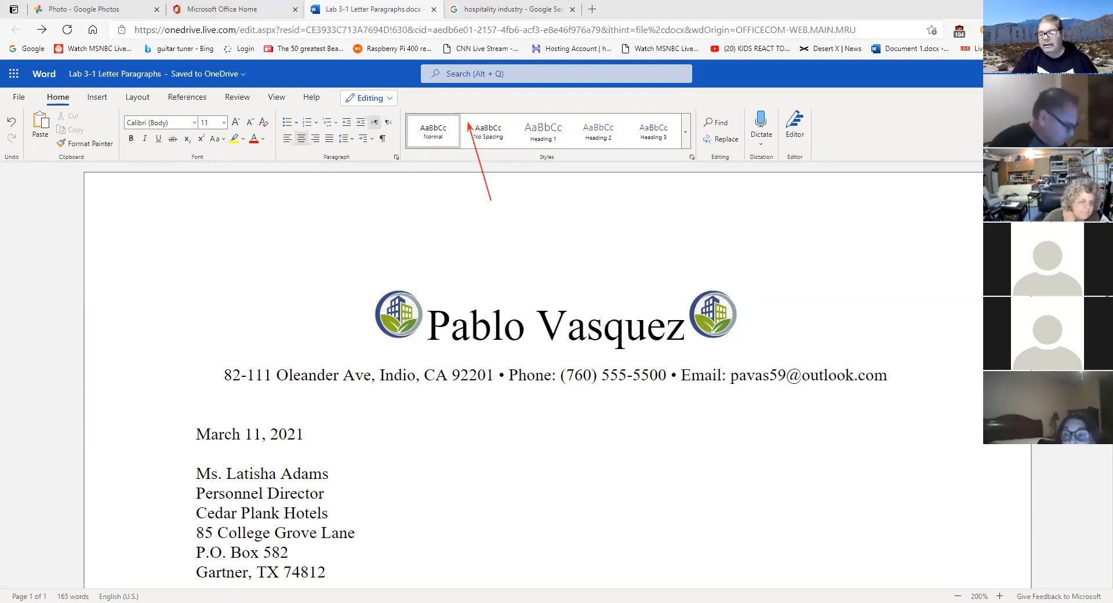
left_click(406, 320)
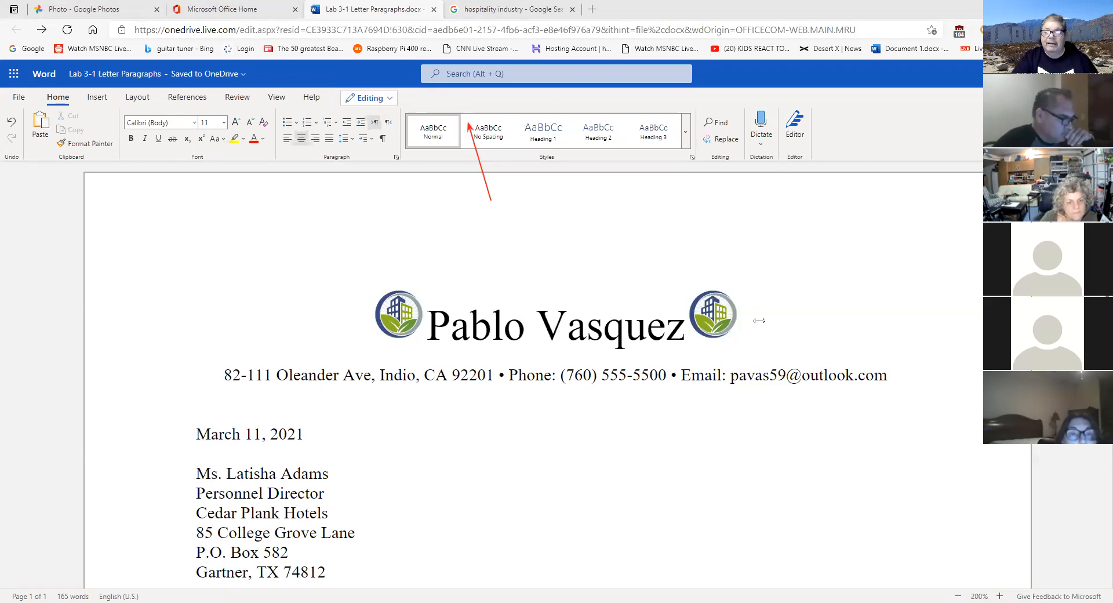
left_click(714, 316)
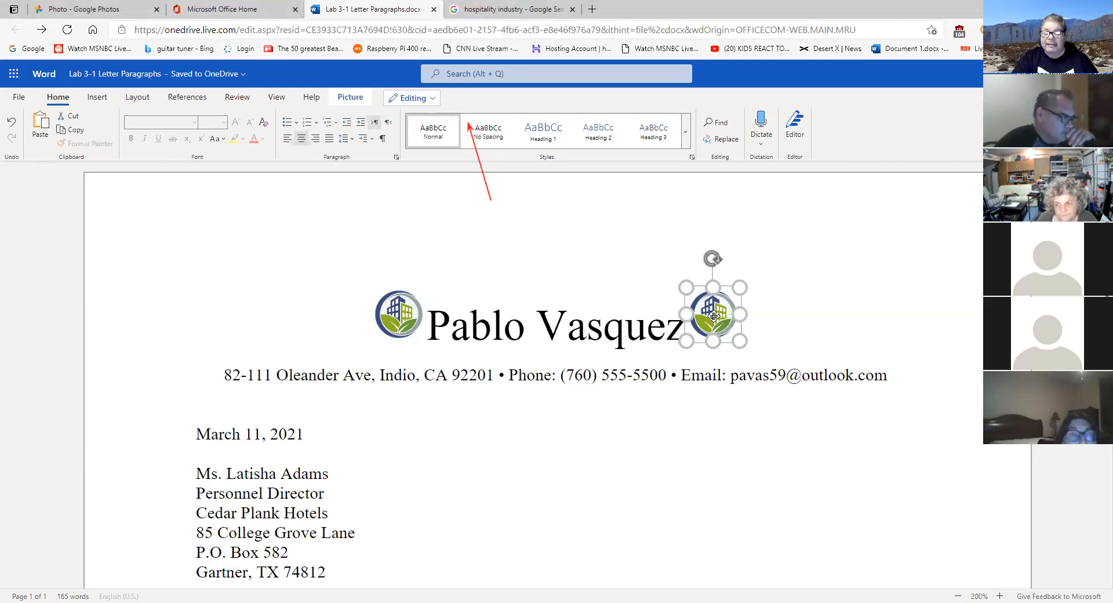
right_click(716, 323)
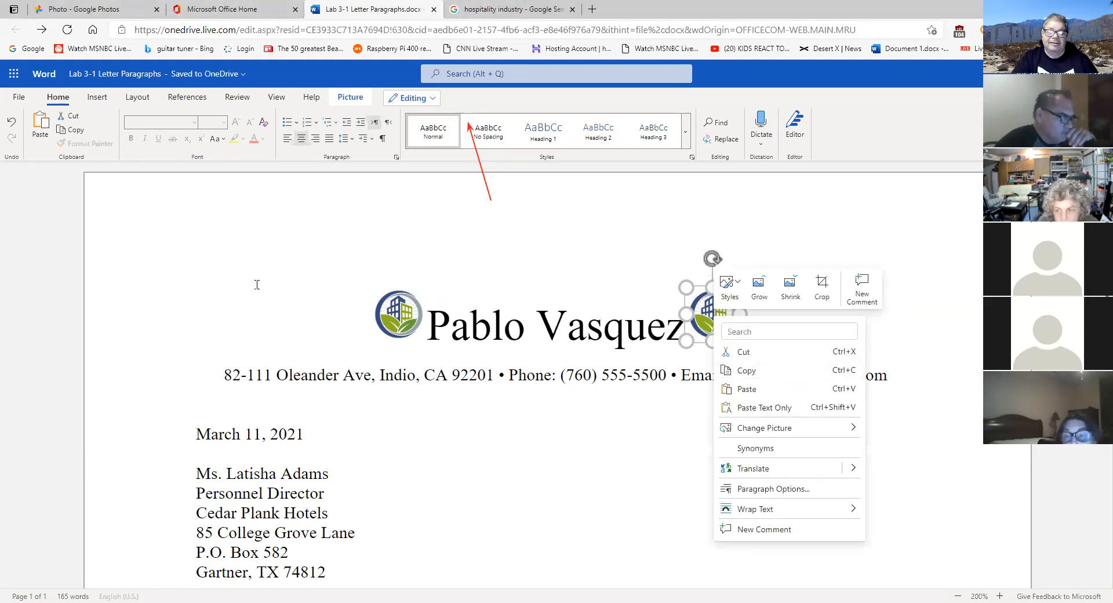
key("Escape")
left_click(813, 310)
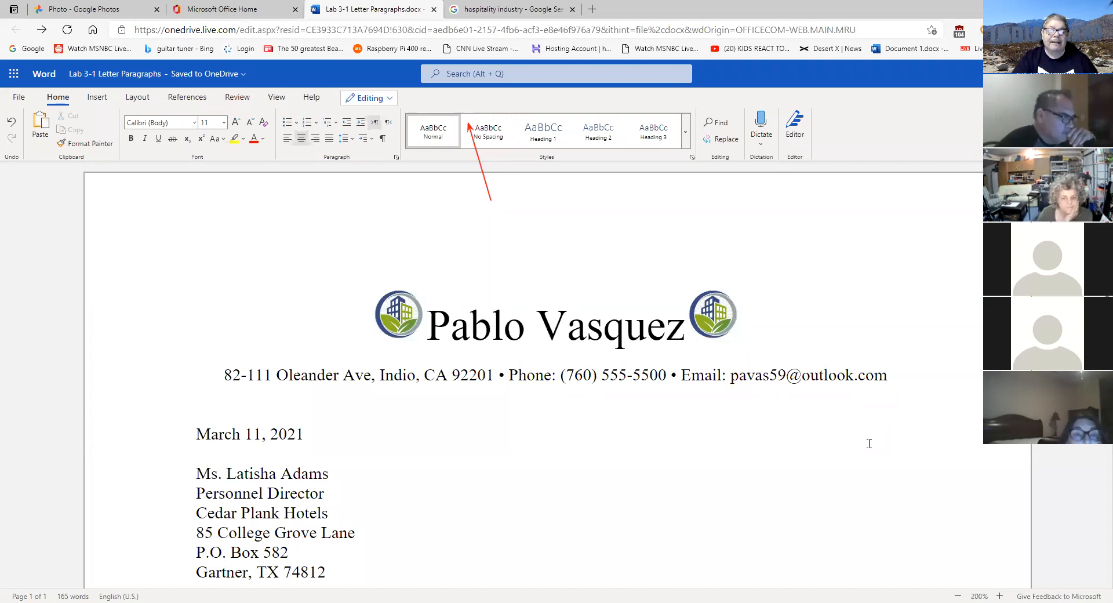
left_click(727, 304)
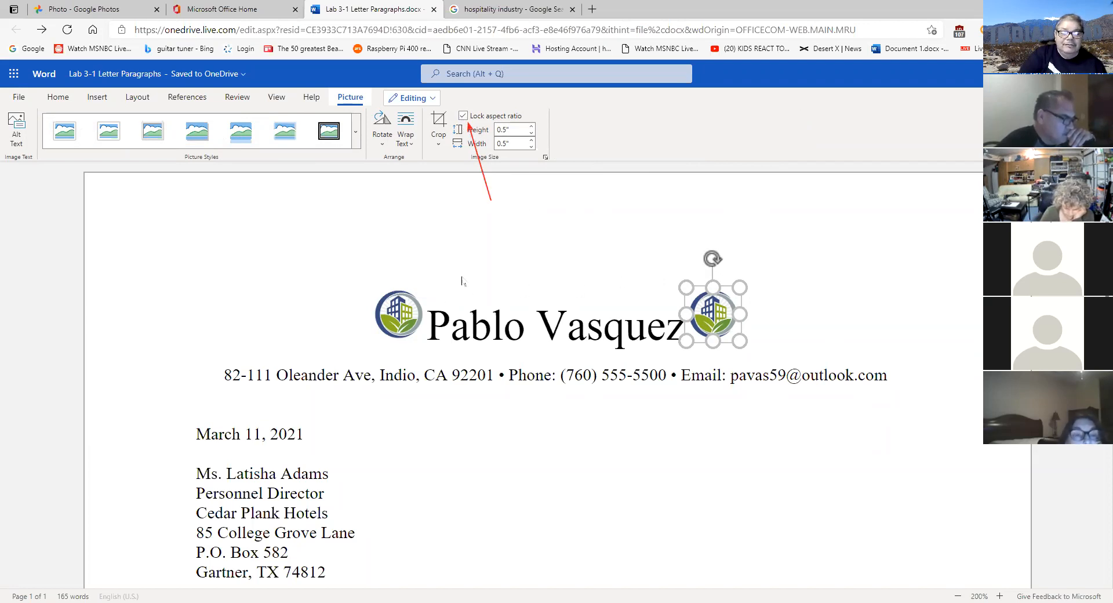
- Browse the Picture Styles gallery without applying one, then return to the Home tab tools
left_click(357, 145)
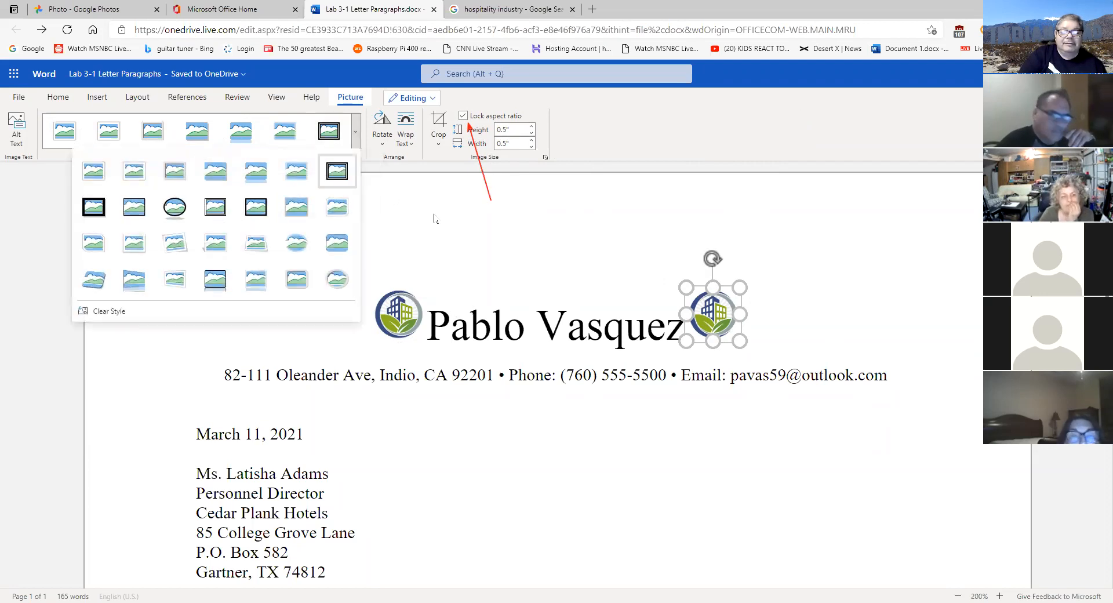
key("Escape")
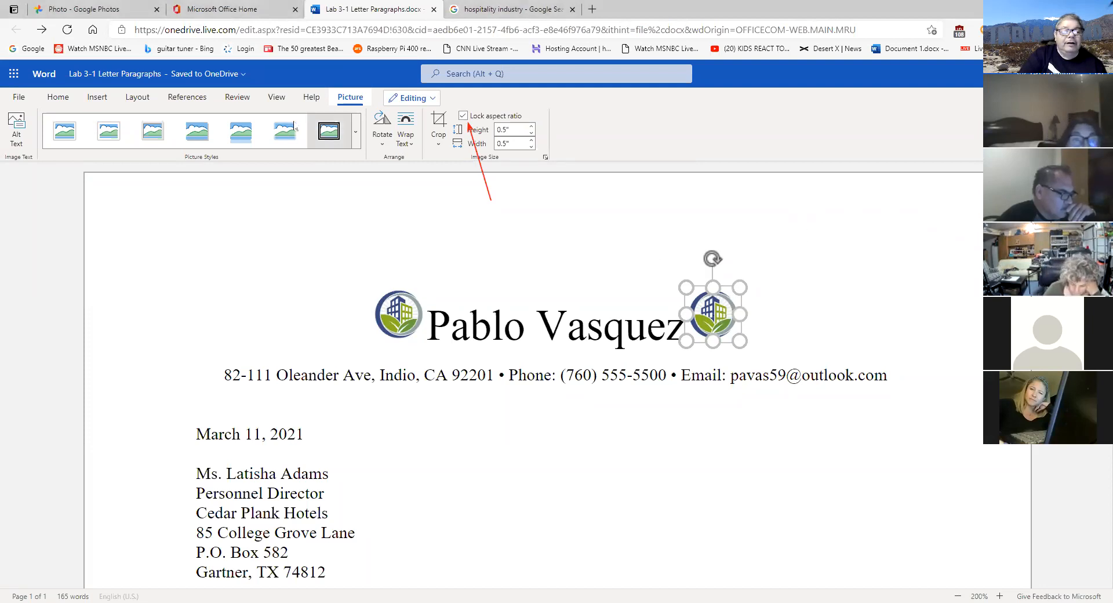
left_click(58, 96)
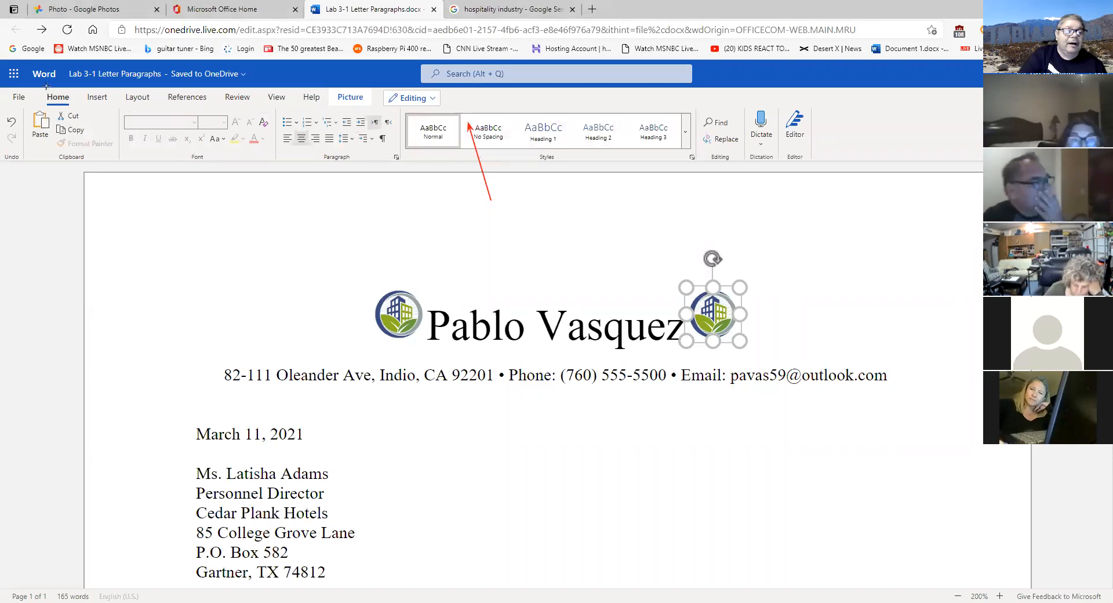
left_click_drag(73, 140, 87, 123)
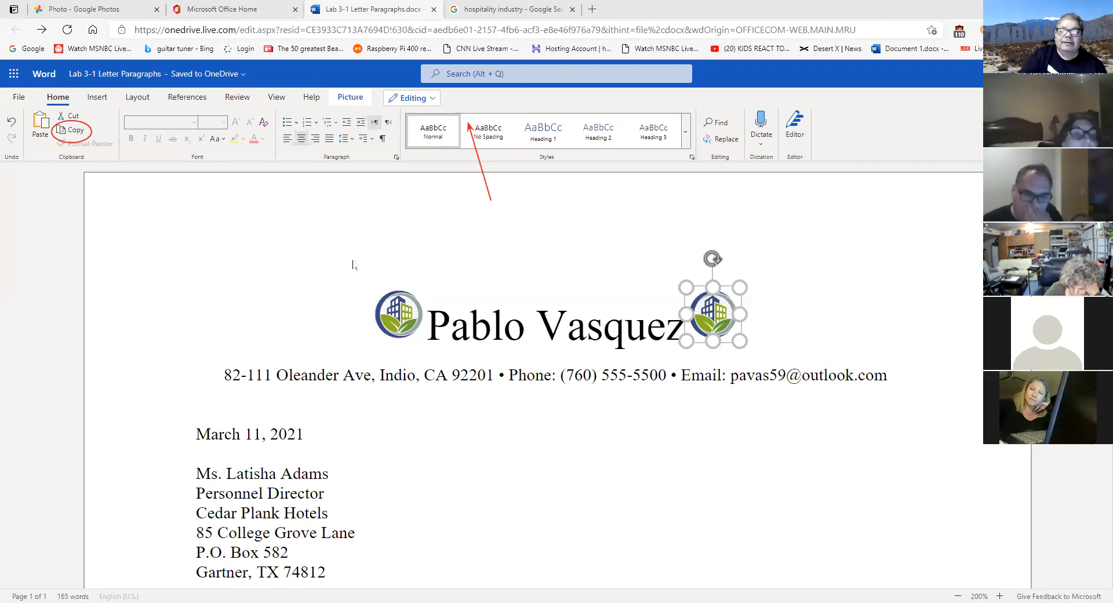
left_click(716, 312)
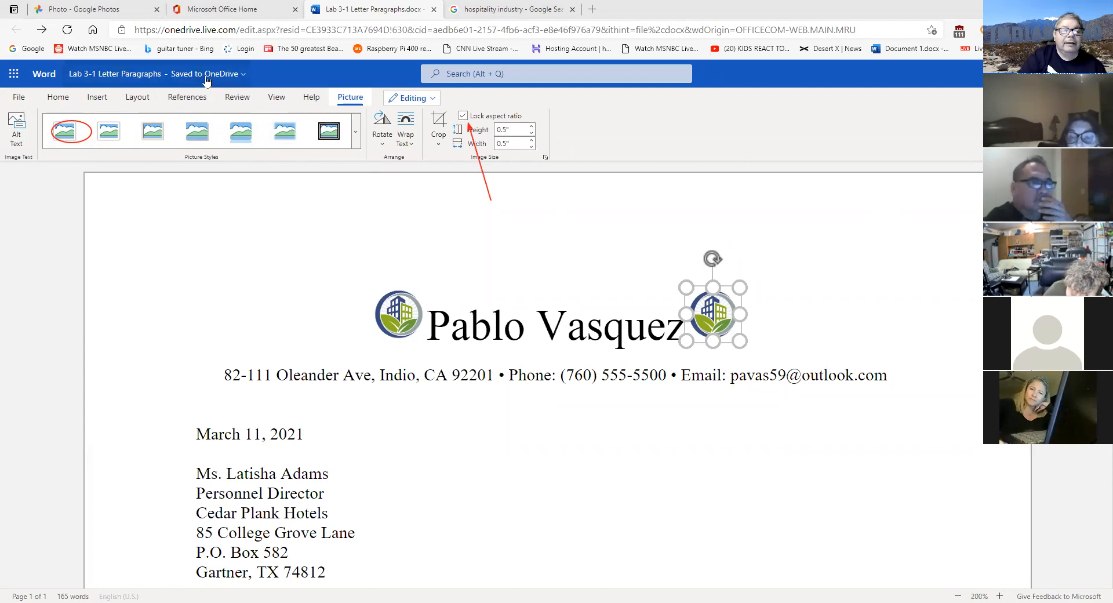
left_click(149, 79)
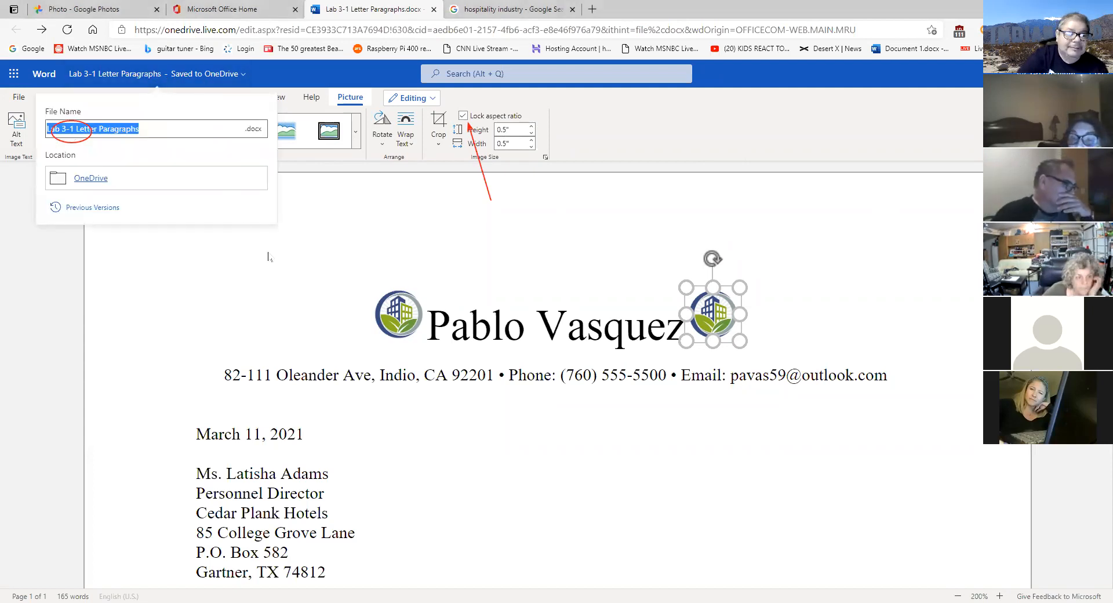
key("Escape")
left_click(638, 419)
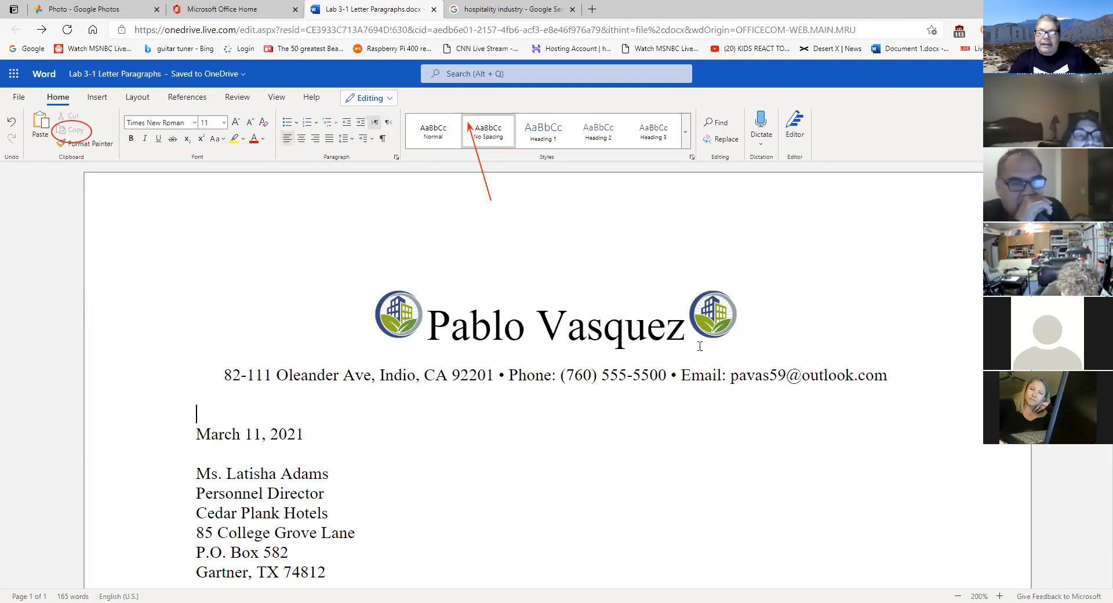
left_click(705, 307)
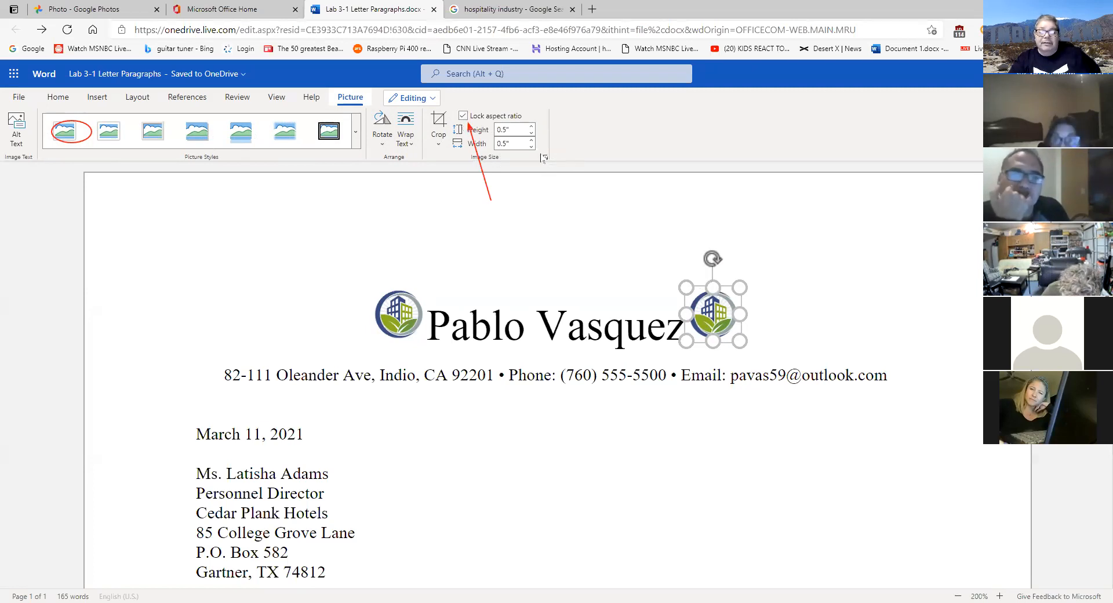
- Move the right logo before 'Pablo', delete it, and return to the hospitality image results
left_click(58, 97)
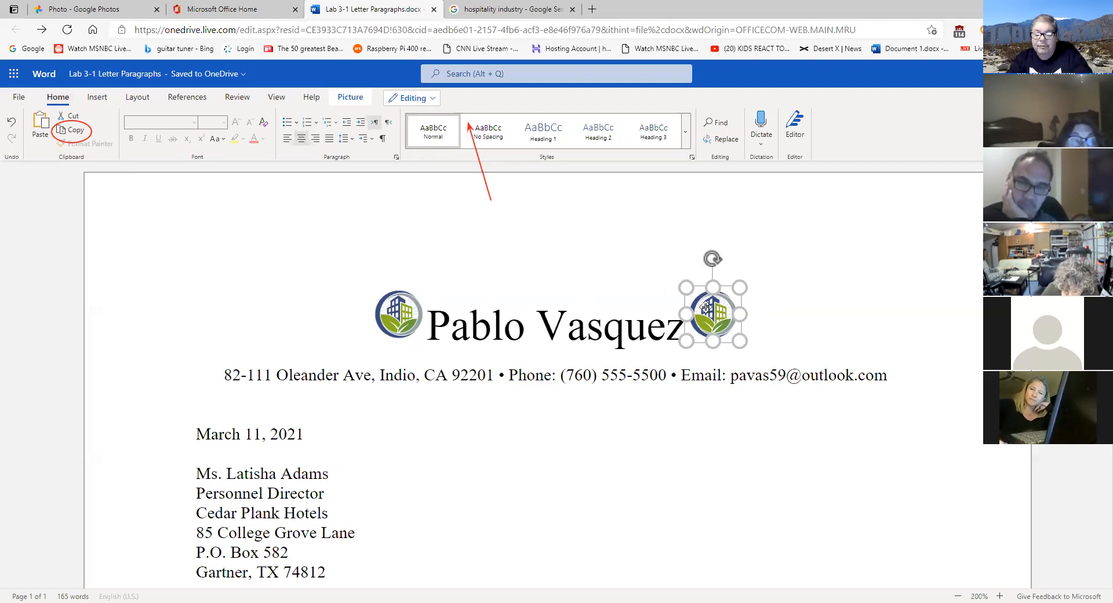
left_click_drag(706, 307, 420, 318)
left_click(427, 318)
key("Delete")
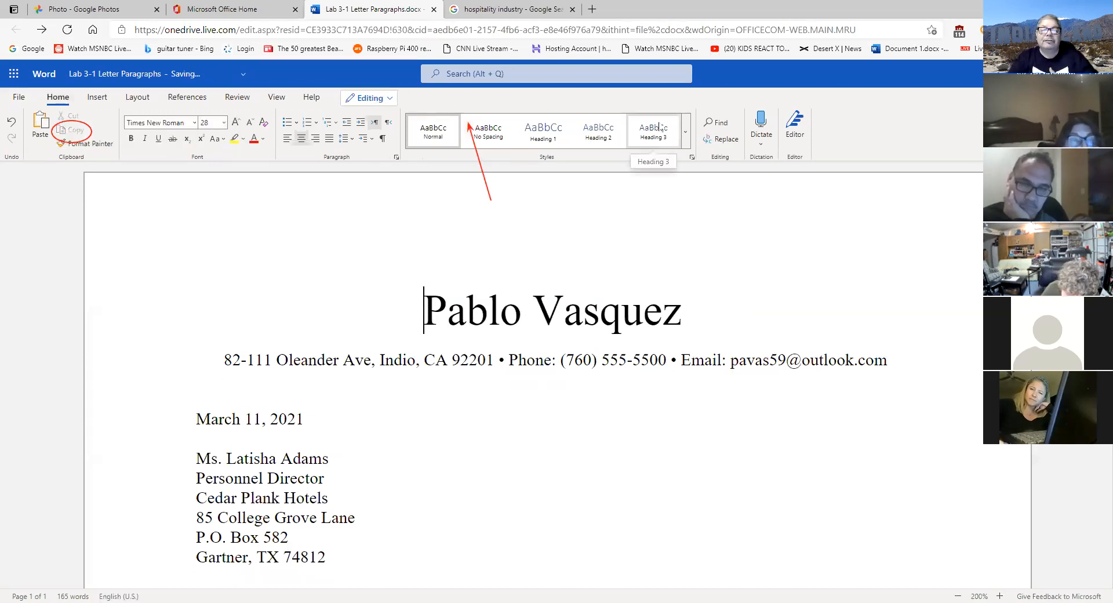
key("ctrl+Tab")
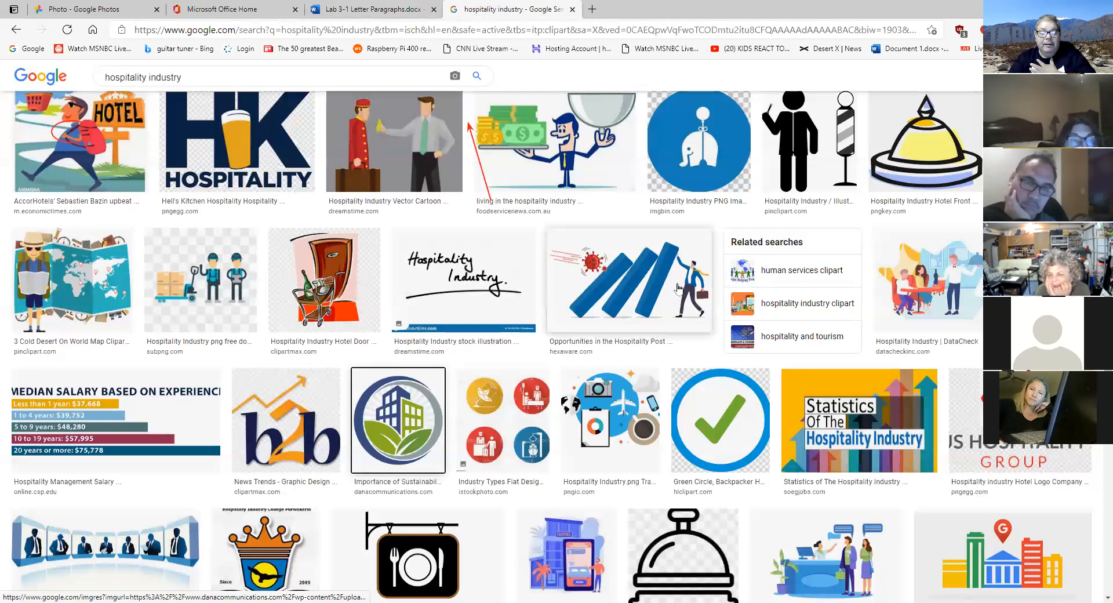
- Copy the reception-desk clip-art from the hospitality industry results and go back to the letter
scroll(678, 290, "down", 3)
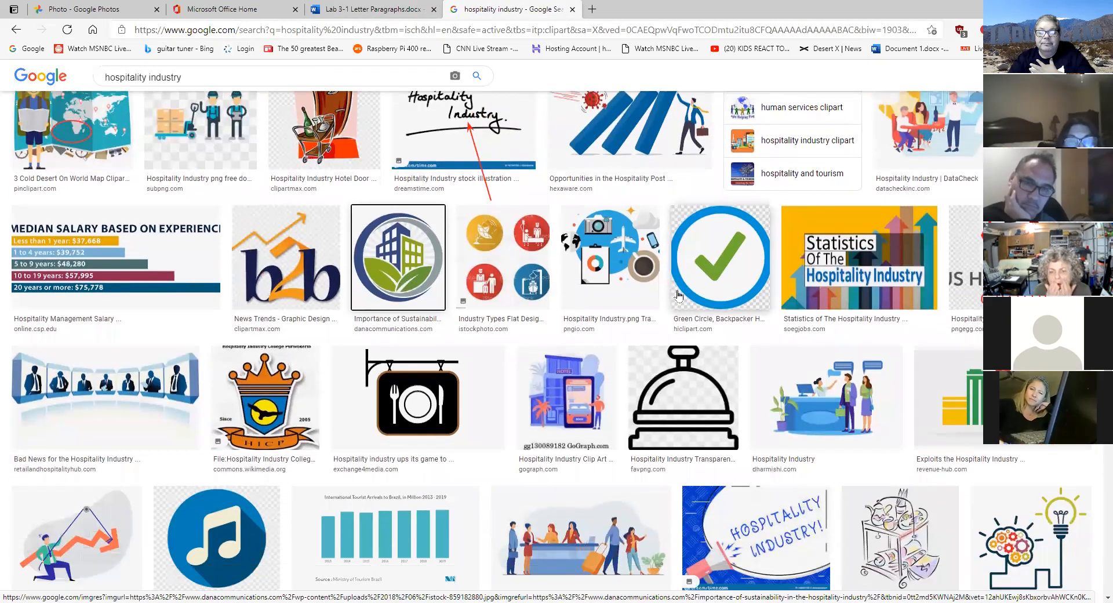
scroll(784, 301, "down", 3)
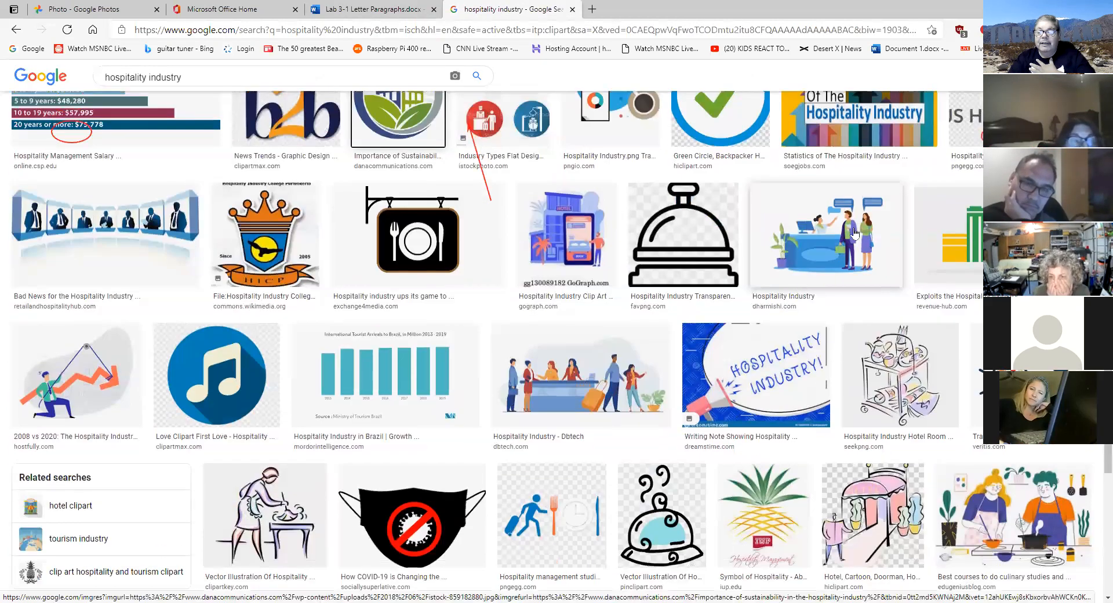
right_click(832, 231)
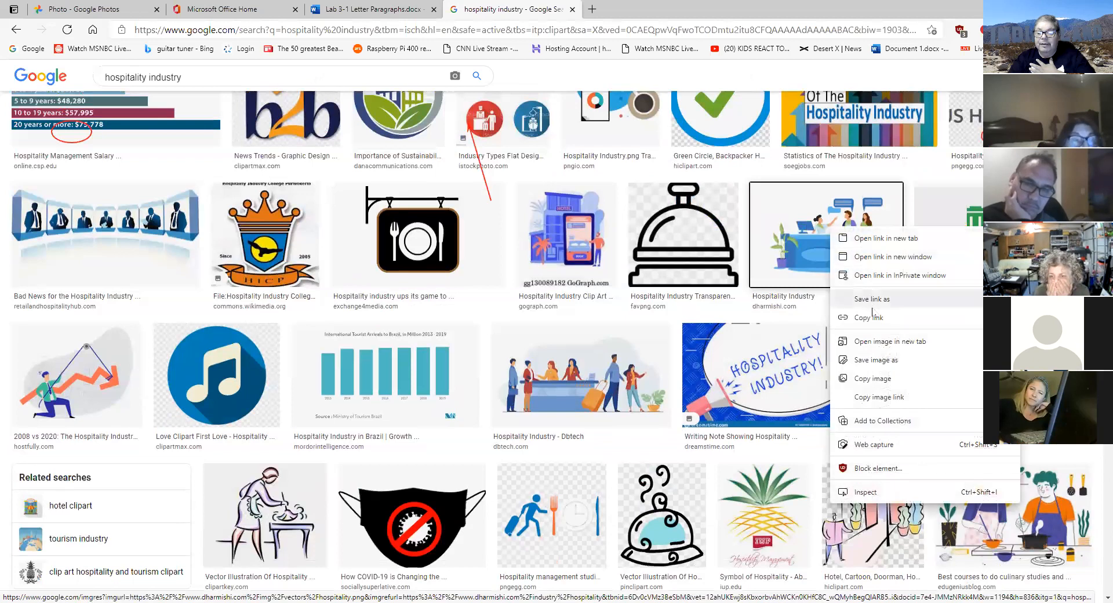
left_click(880, 378)
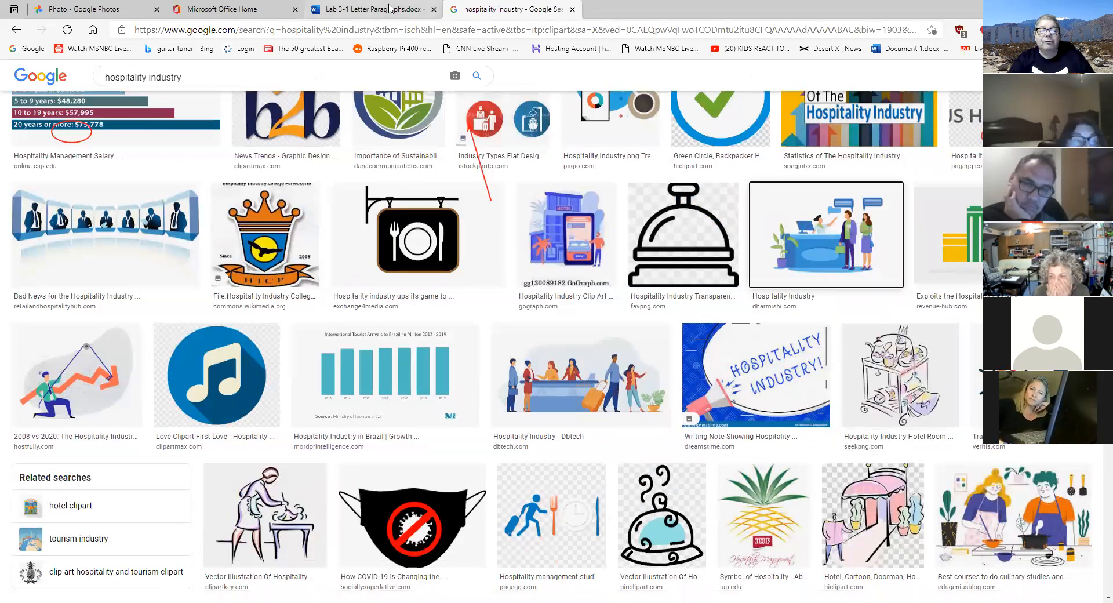
left_click(371, 9)
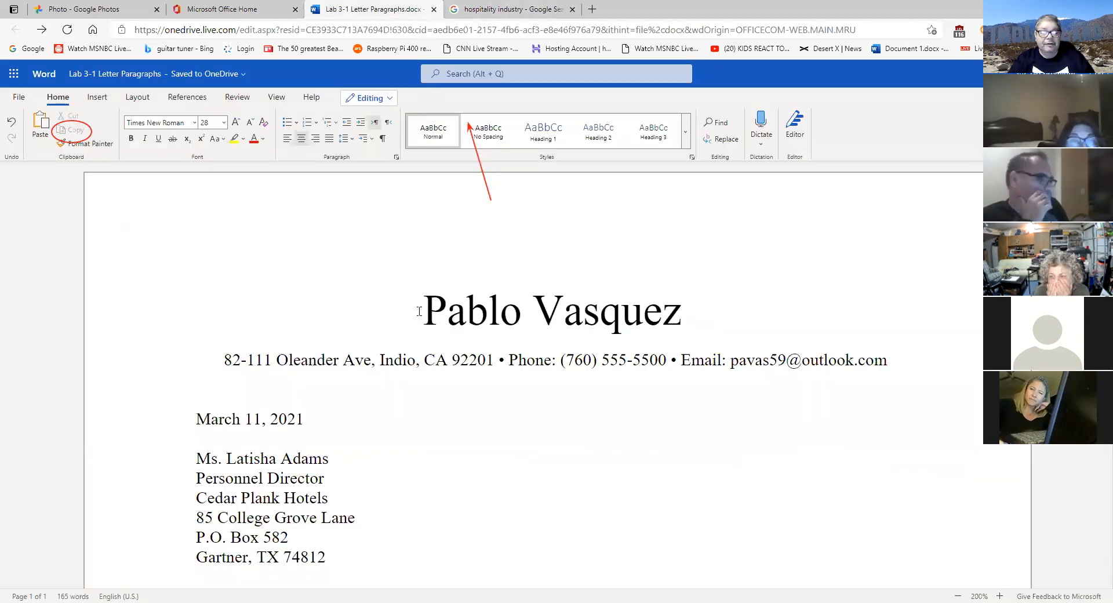
left_click(43, 133)
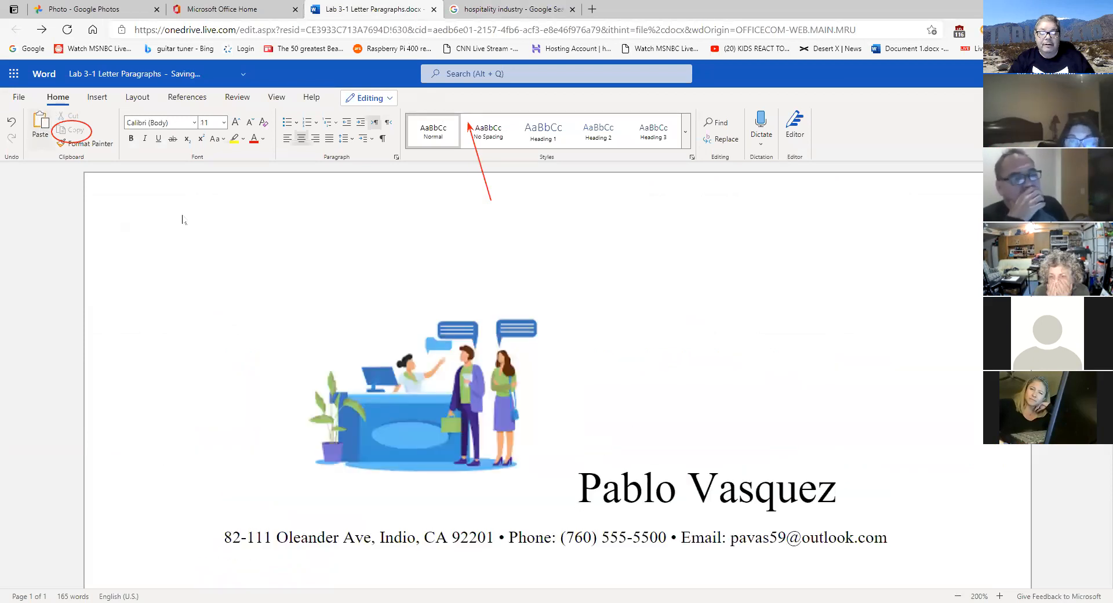
left_click(428, 367)
left_click(462, 115)
left_click(530, 134)
left_click(531, 134)
left_click(531, 134)
left_click(531, 133)
left_click(530, 134)
left_click(531, 134)
left_click(530, 134)
left_click(531, 134)
left_click(530, 134)
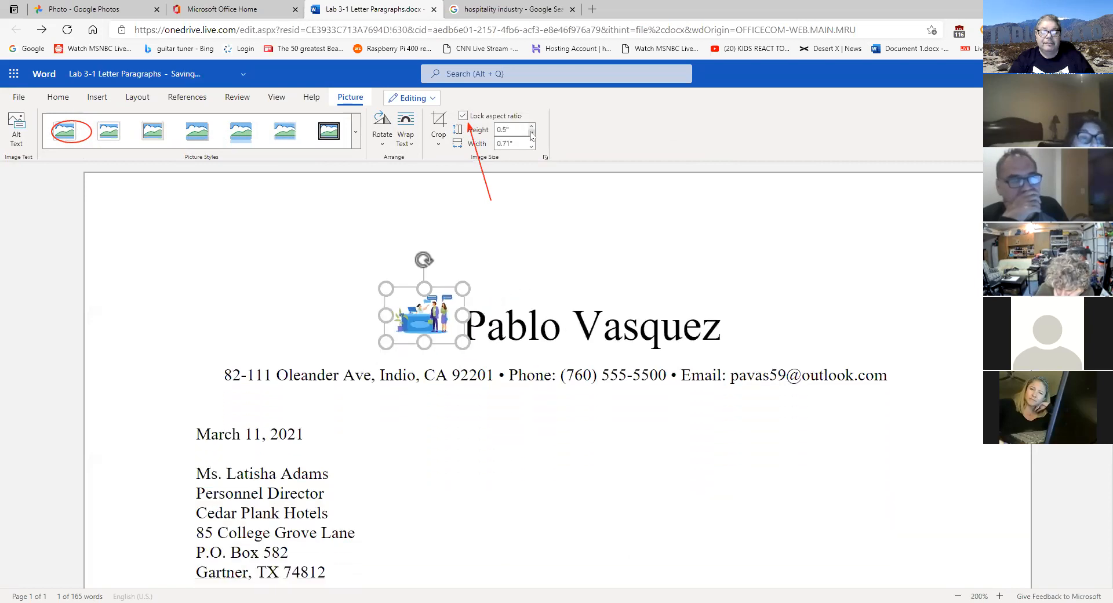
left_click(58, 97)
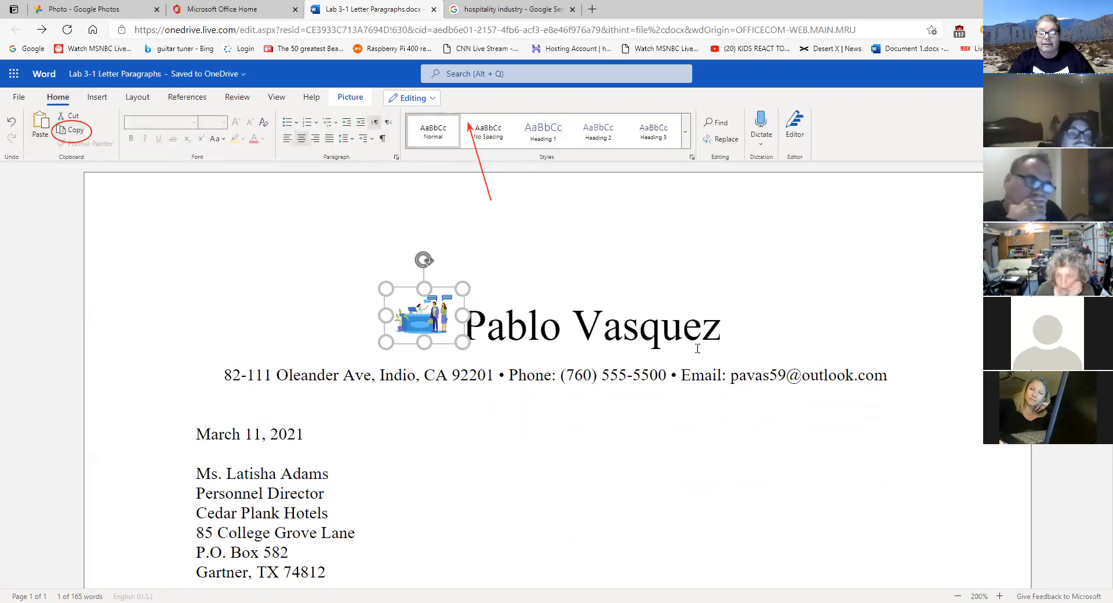
left_click(729, 333)
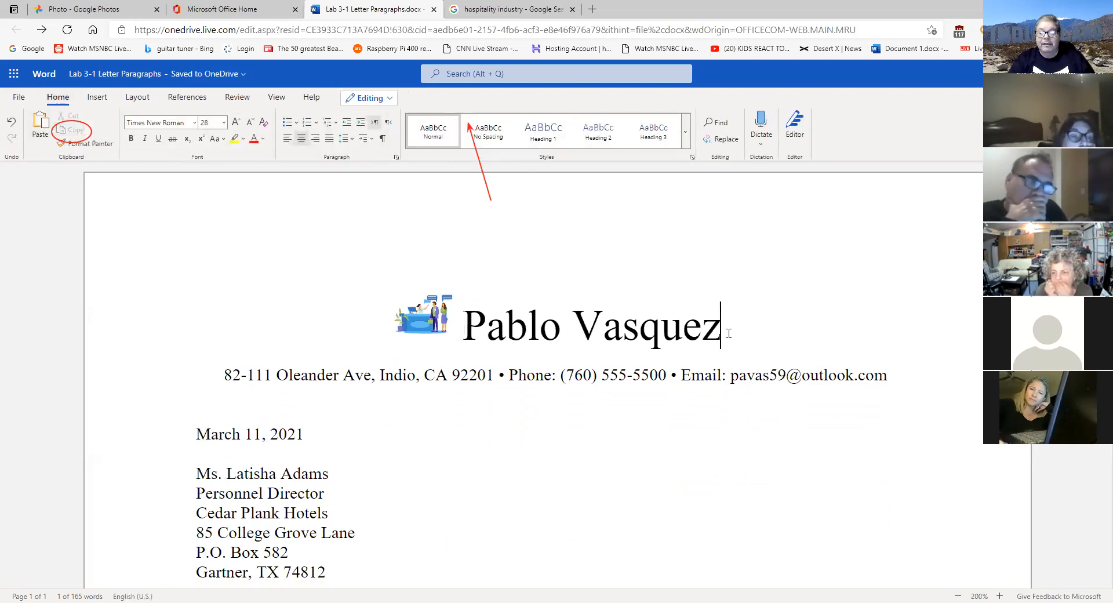
left_click(41, 128)
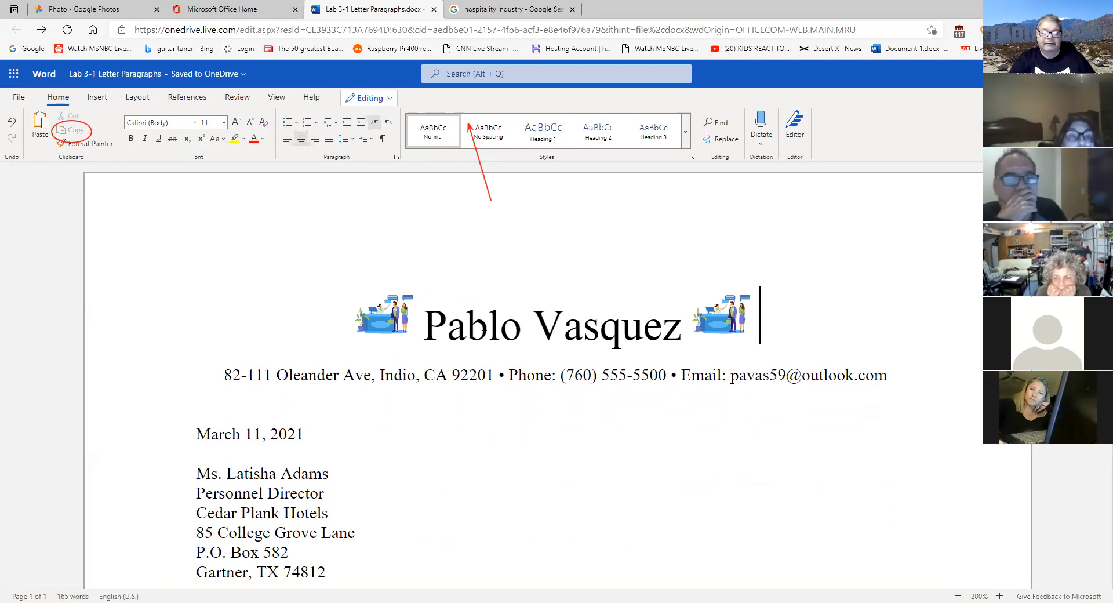
left_click(369, 322)
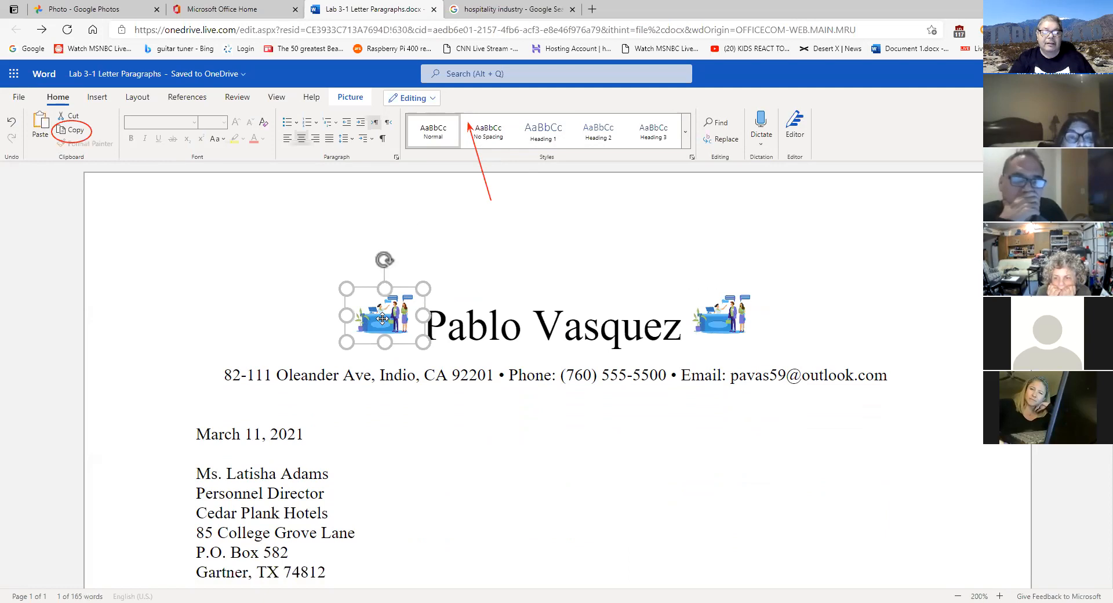
double_click(382, 319)
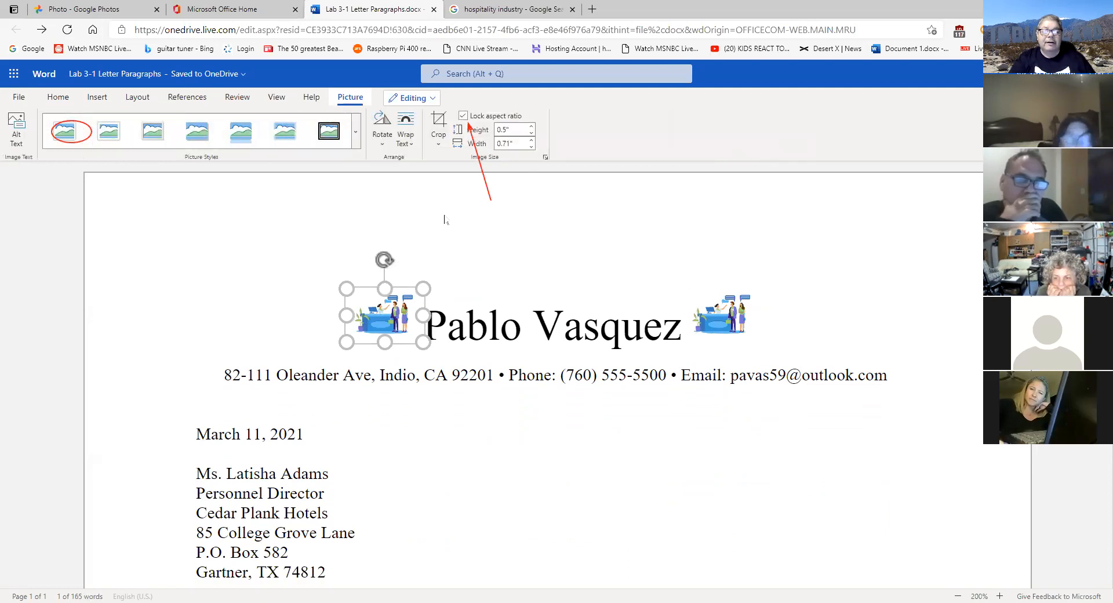
- Flip the left reception-desk picture horizontally, zoom in, and reopen its Rotate options
left_click(384, 146)
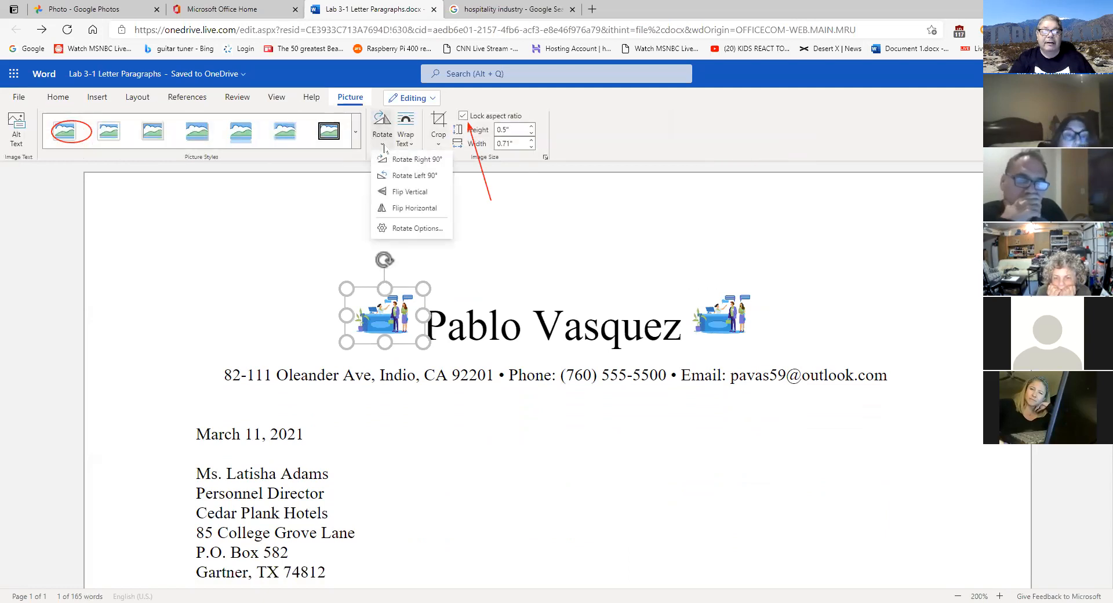
left_click(429, 208)
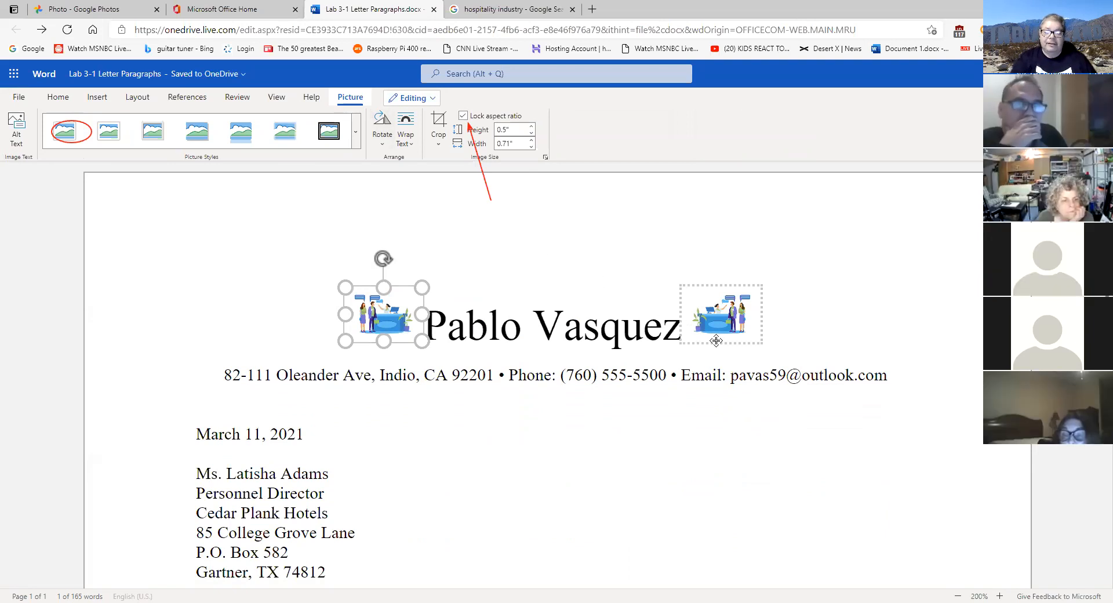
left_click(707, 443)
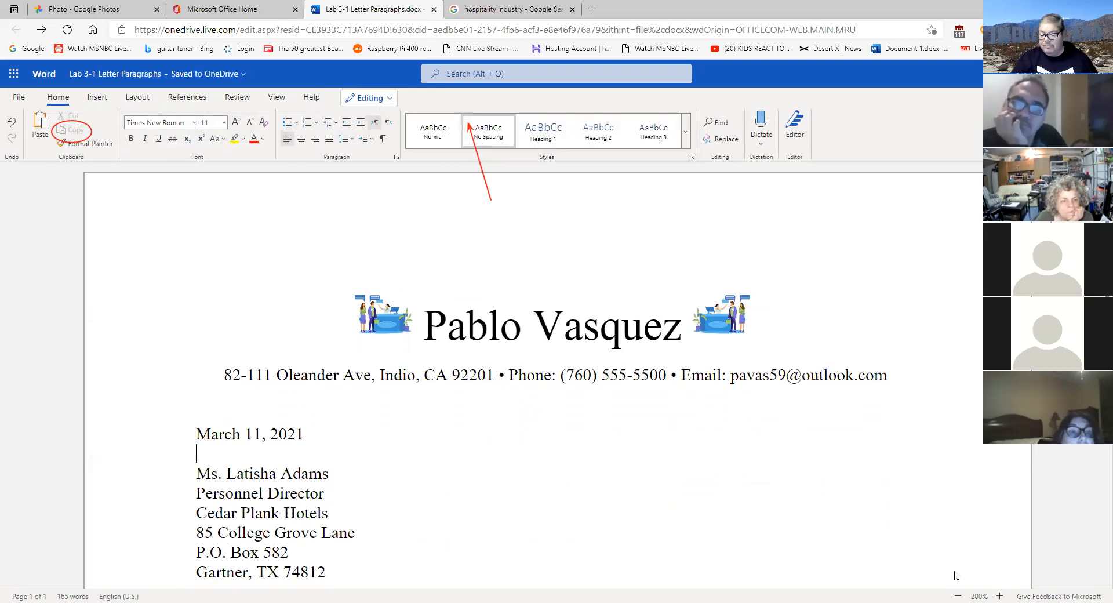
left_click(999, 595)
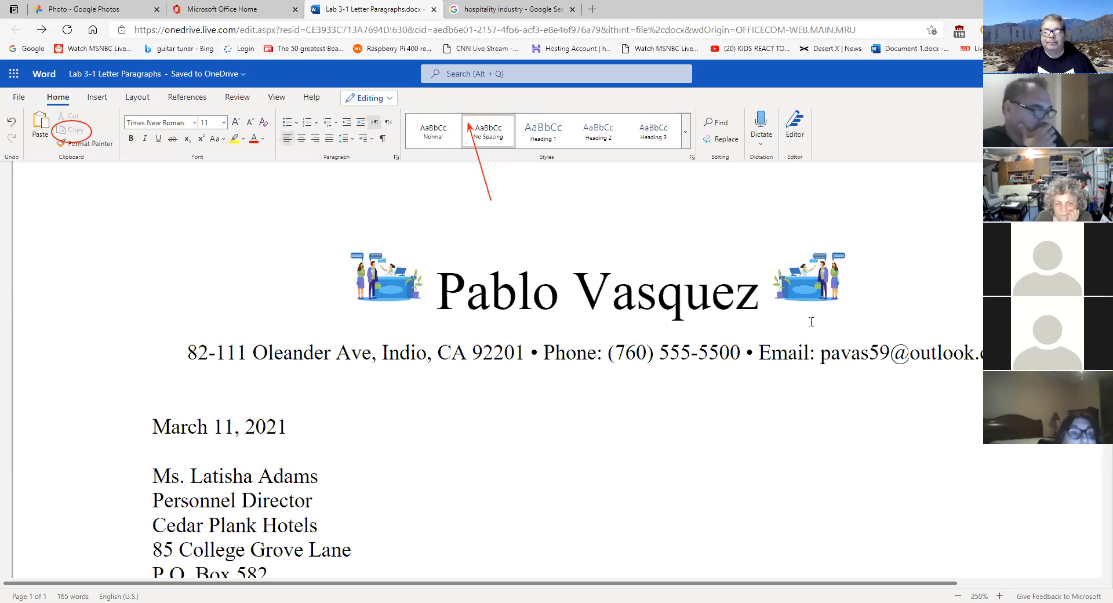
left_click(399, 274)
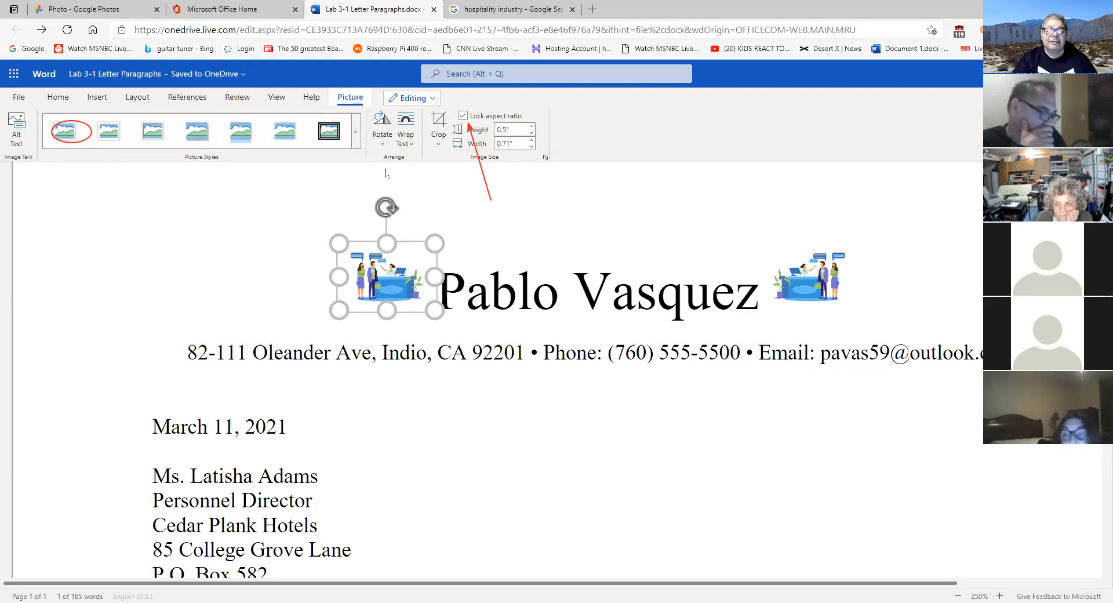
left_click(381, 144)
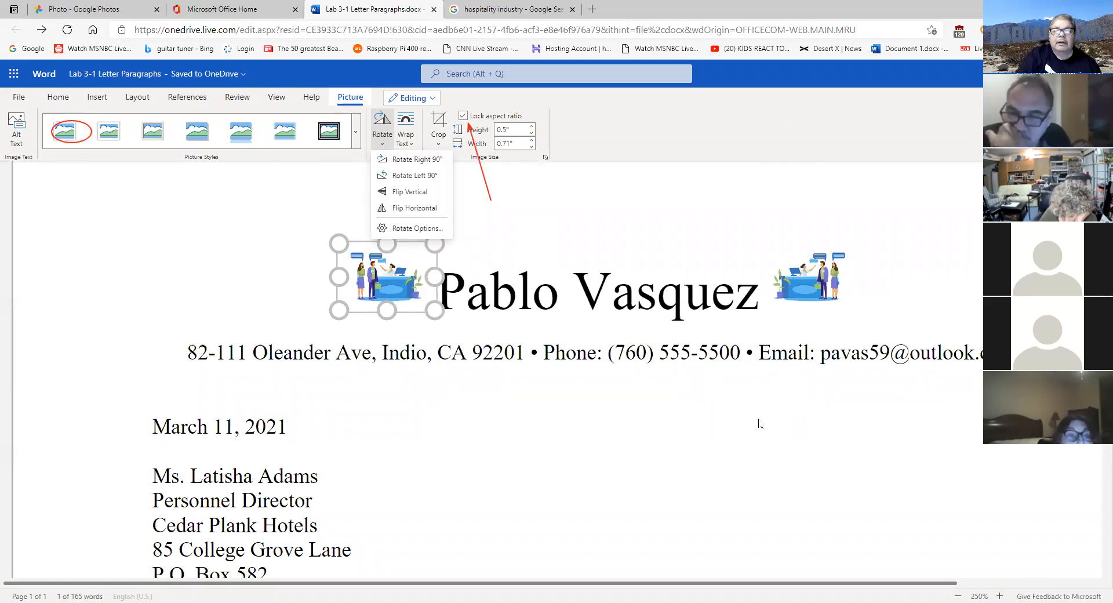
- Open the hospitality image's context menu, dismiss it, and return to the Lab 3-1 Letter Paragraphs document
left_click(508, 7)
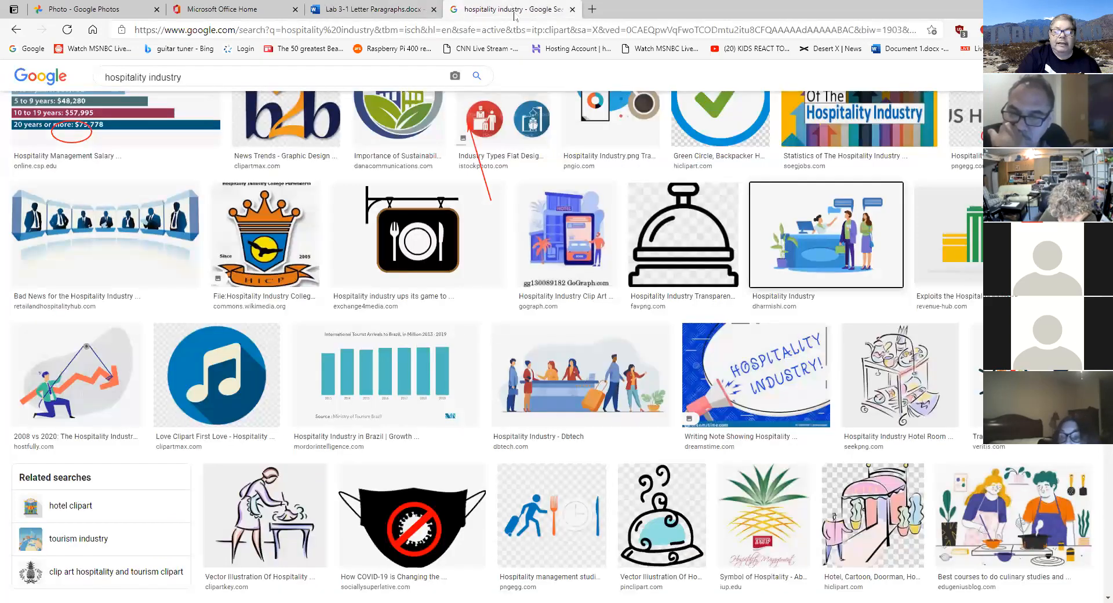
scroll(577, 307, "down", 3)
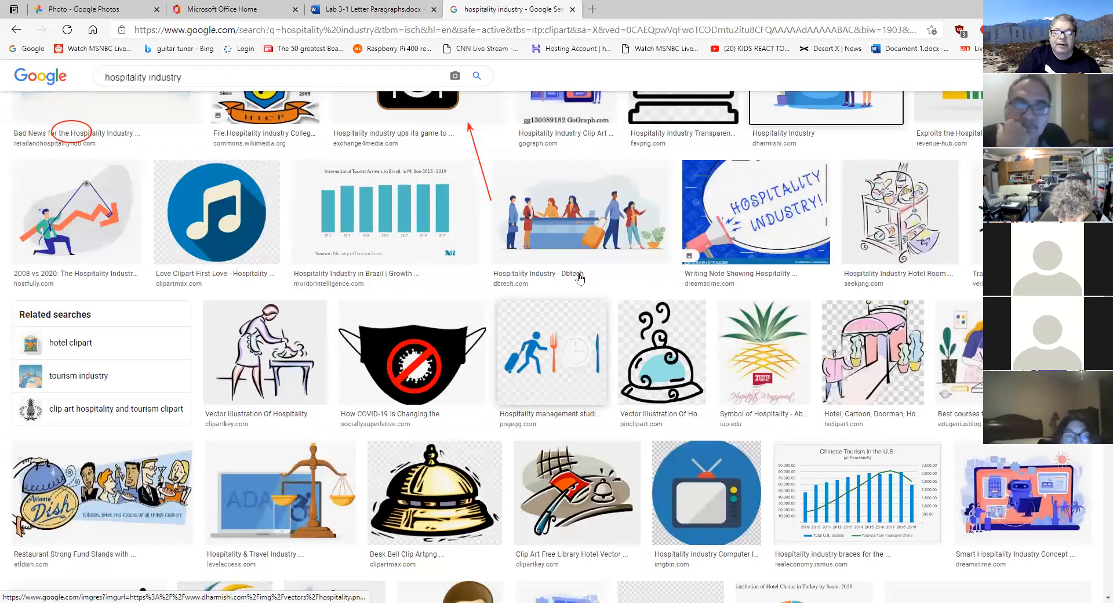
right_click(568, 200)
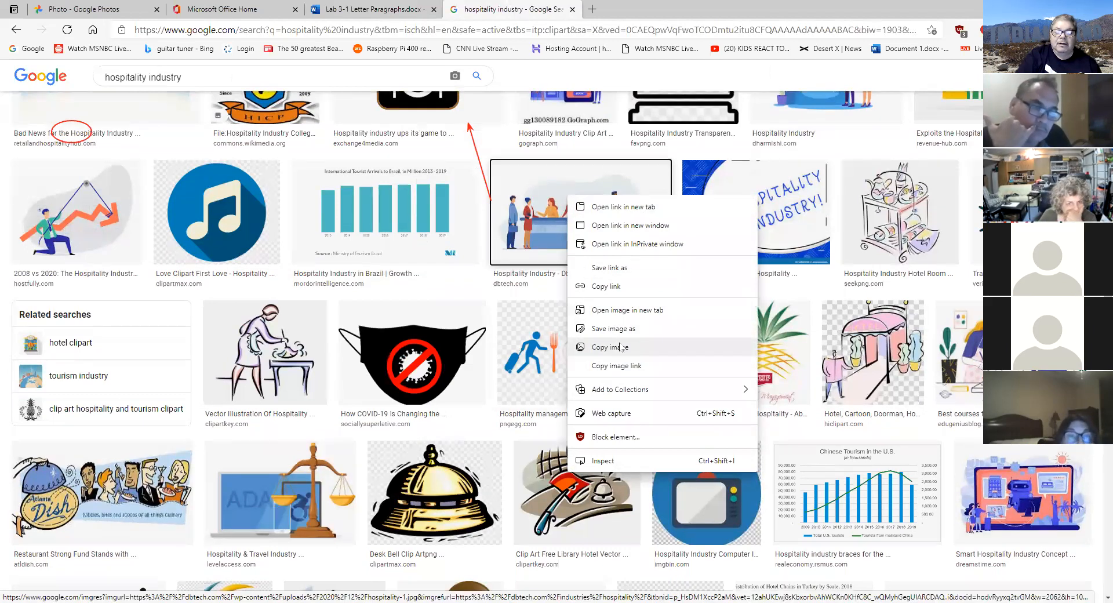
left_click(362, 7)
left_click(362, 7)
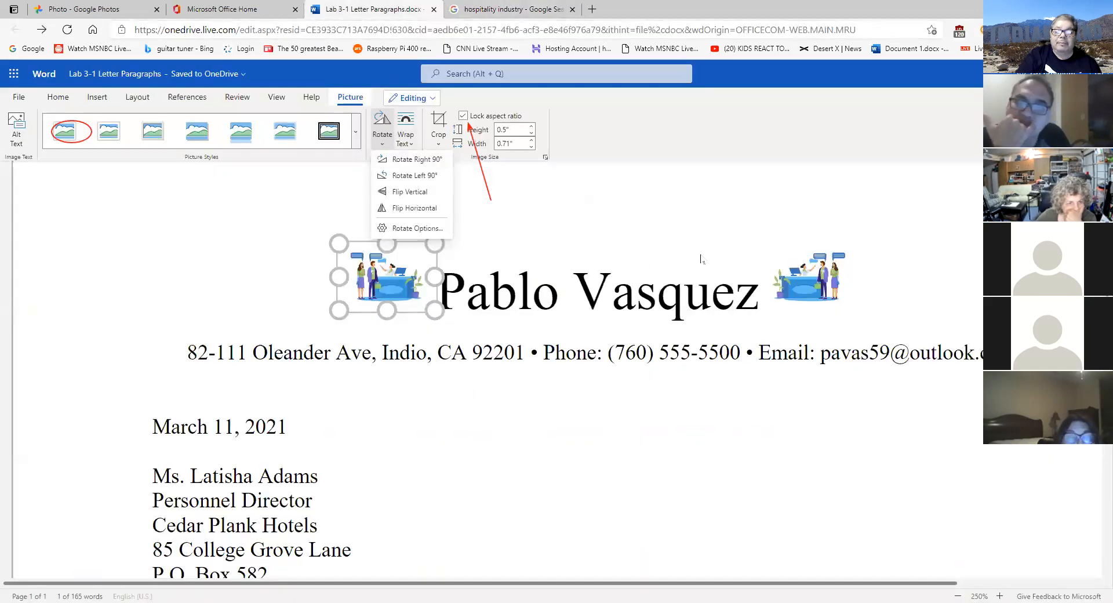
key("Escape")
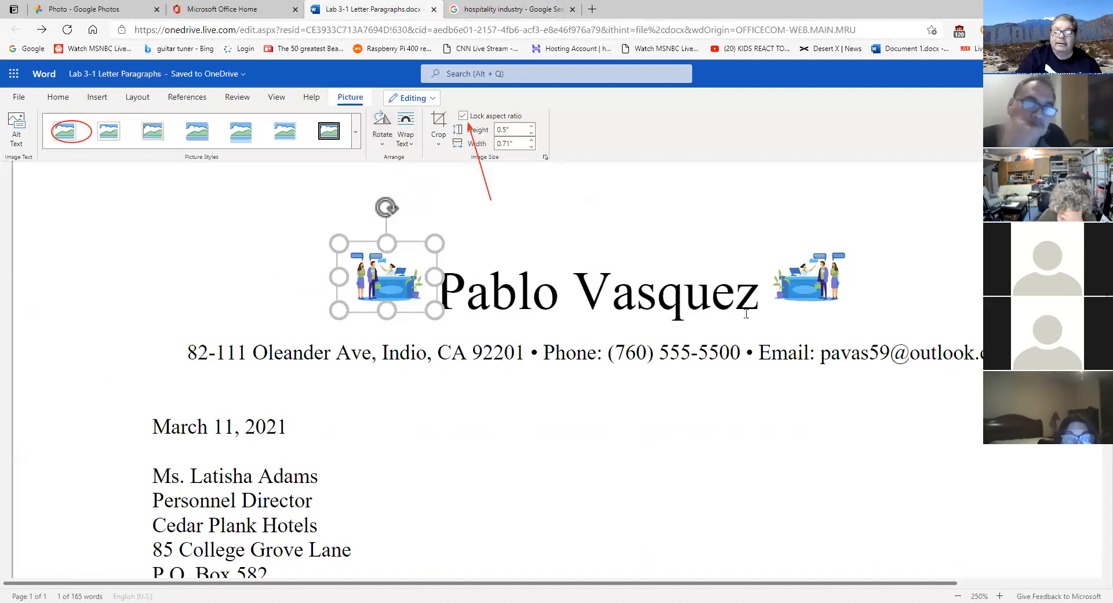
left_click(873, 305)
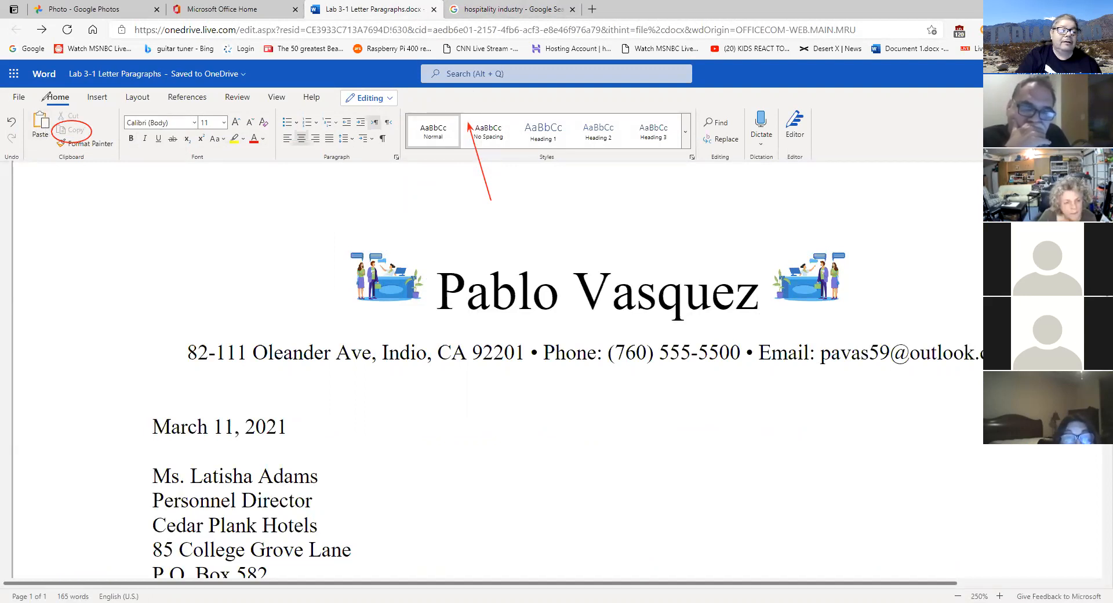
mouse_move(41, 103)
left_mouse_down()
mouse_move(34, 135)
mouse_move(52, 113)
left_mouse_up()
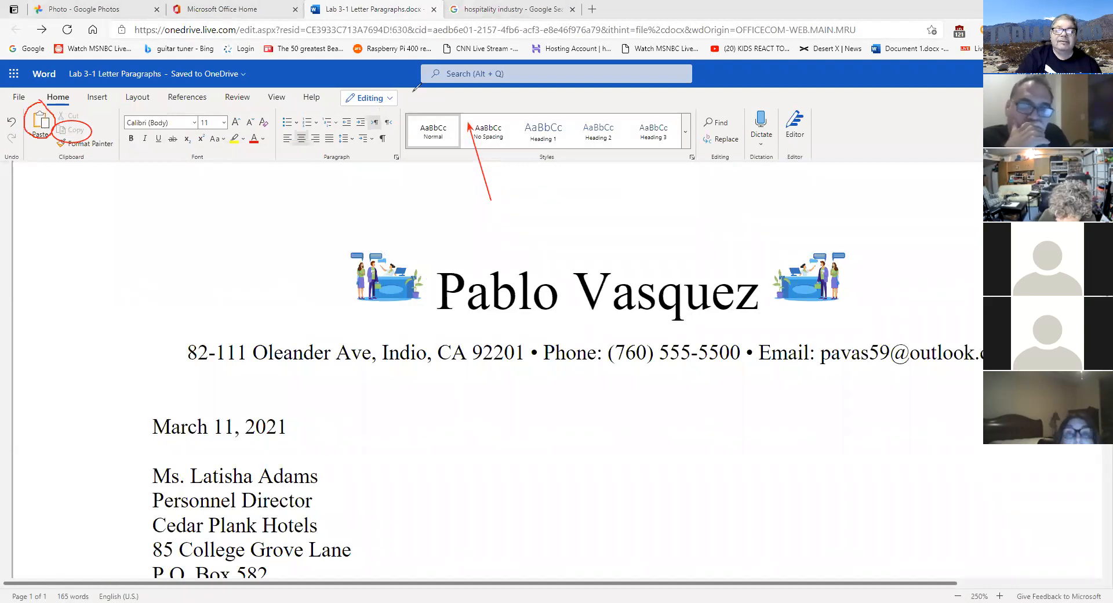
left_click(809, 277)
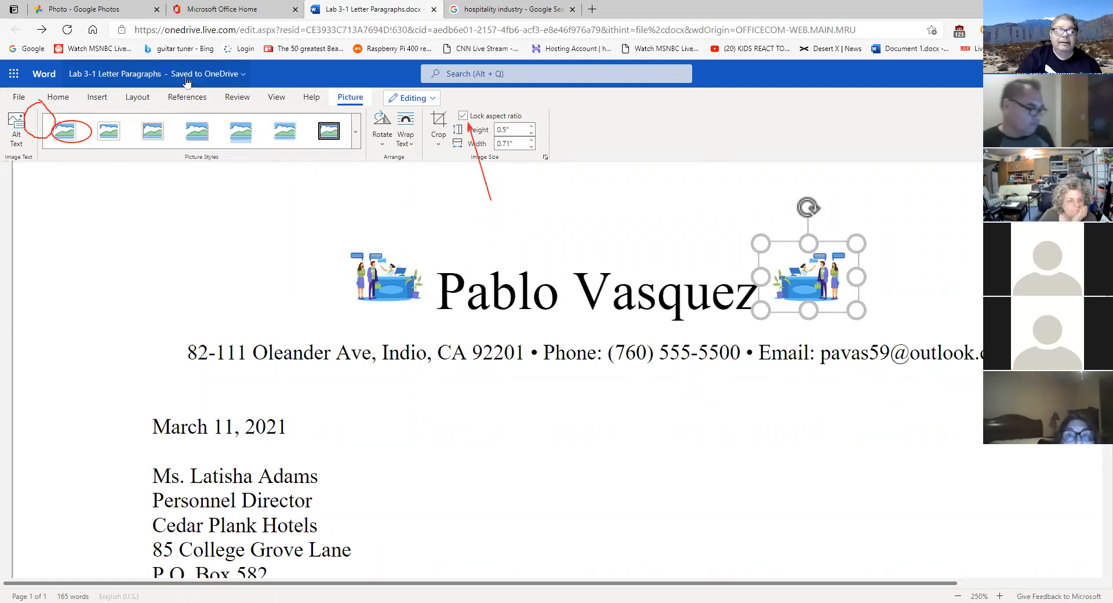
left_click(58, 96)
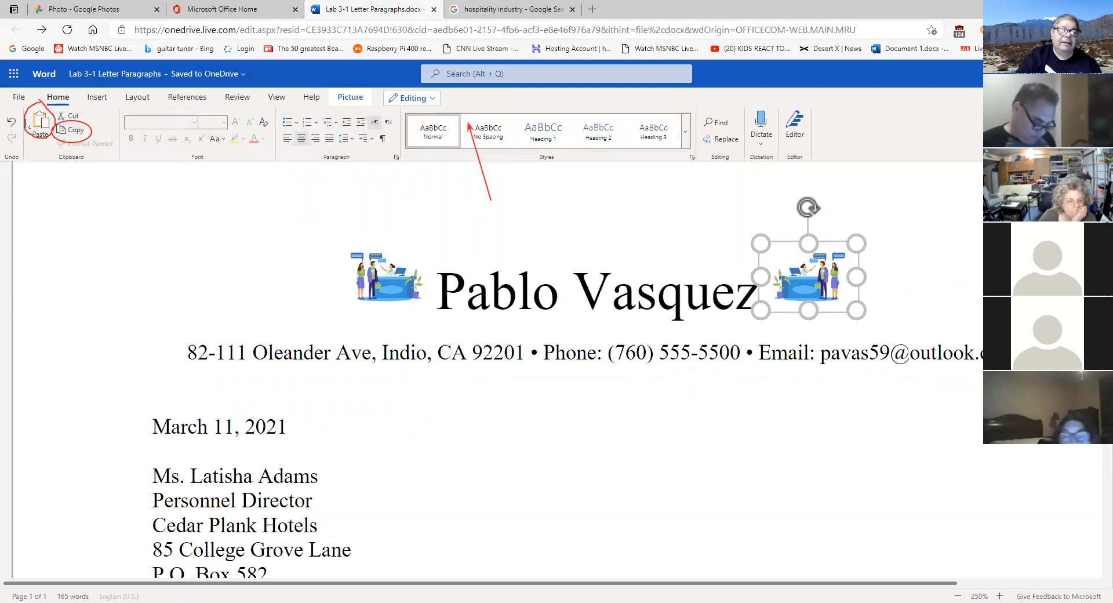
left_click(762, 417)
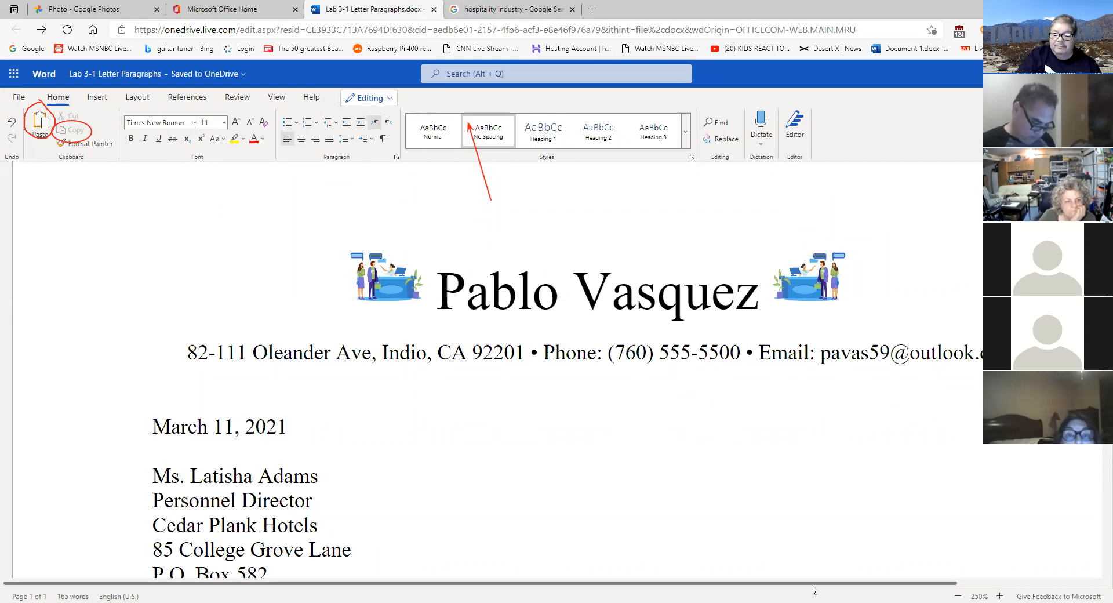
left_click_drag(814, 586, 922, 586)
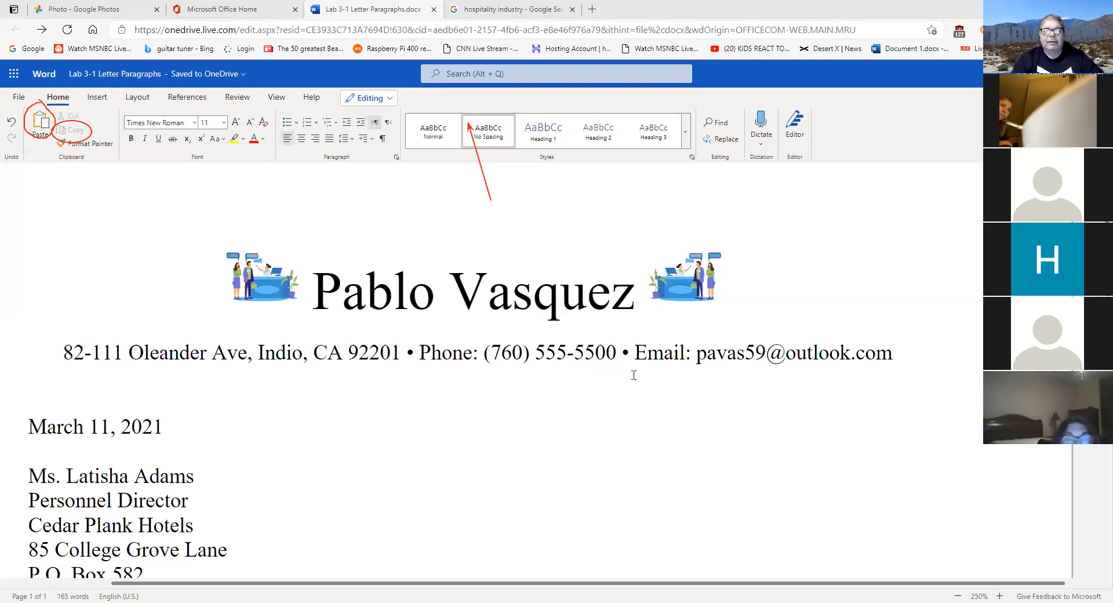
scroll(653, 363, "down", 8)
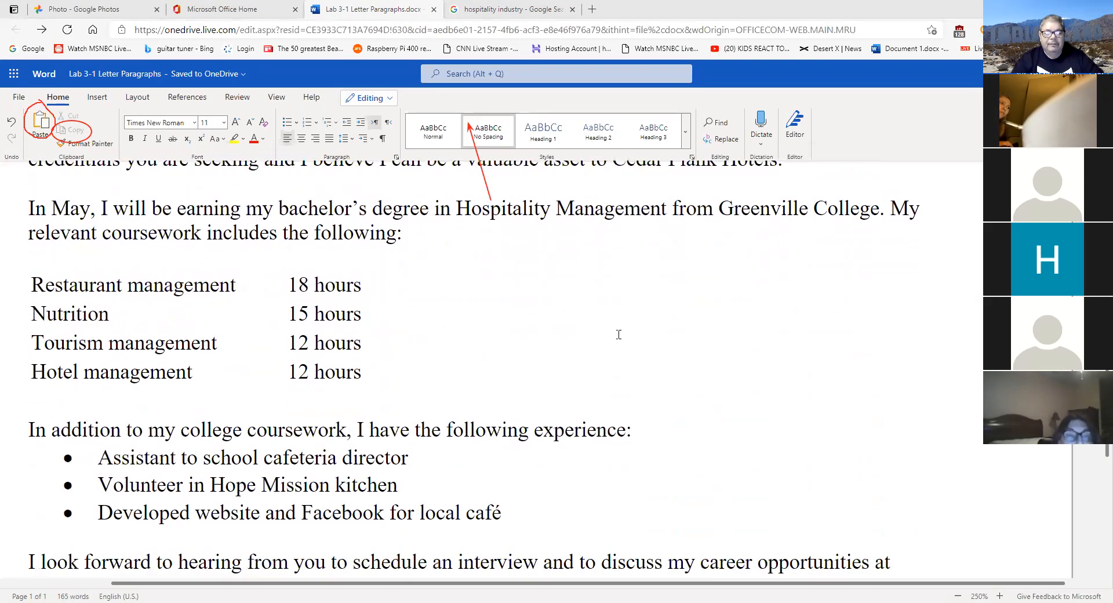
scroll(633, 336, "up", 8)
scroll(632, 336, "up", 1)
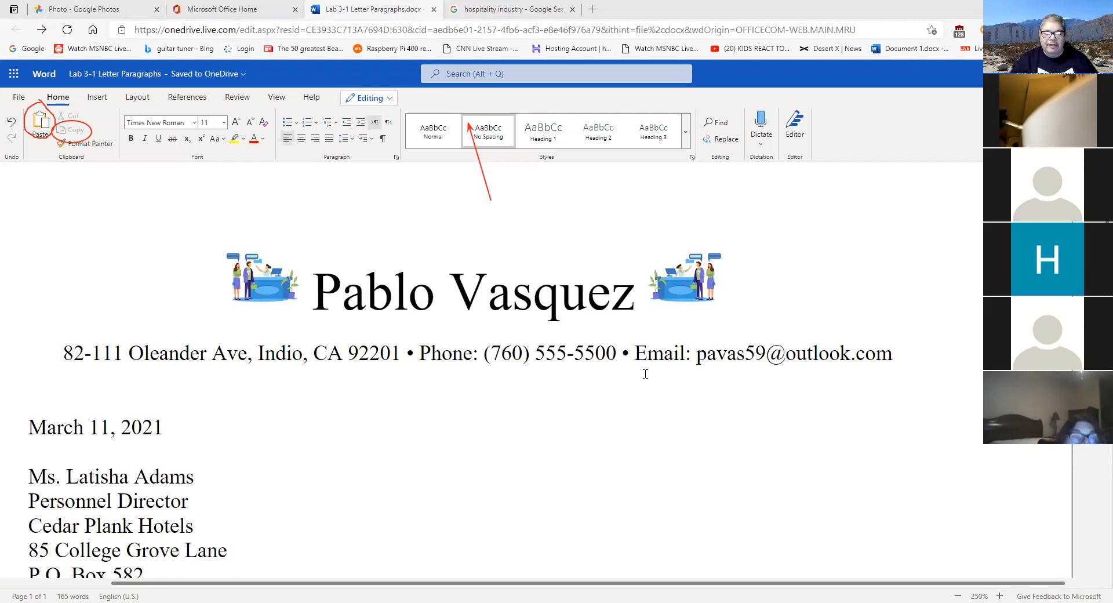
scroll(652, 380, "down", 1)
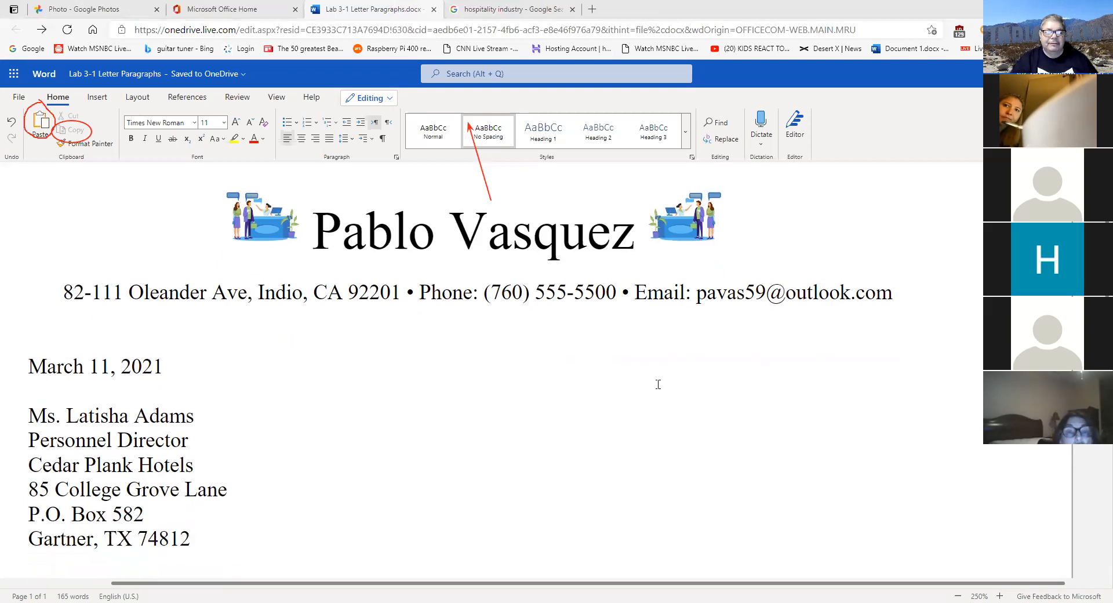
scroll(658, 385, "down", 2)
scroll(658, 385, "up", 2)
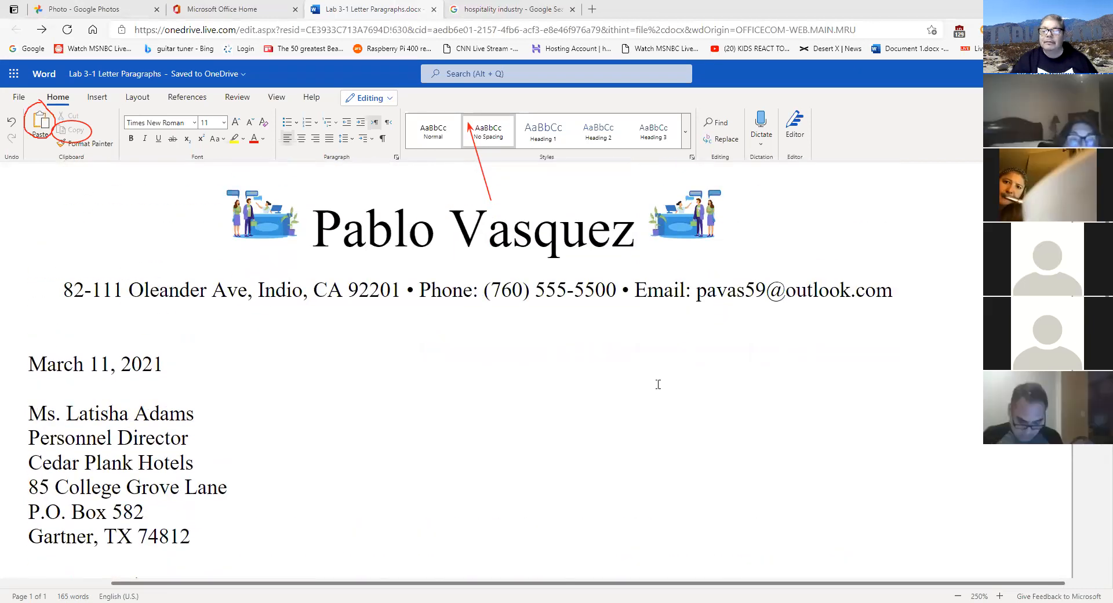
left_click(691, 215)
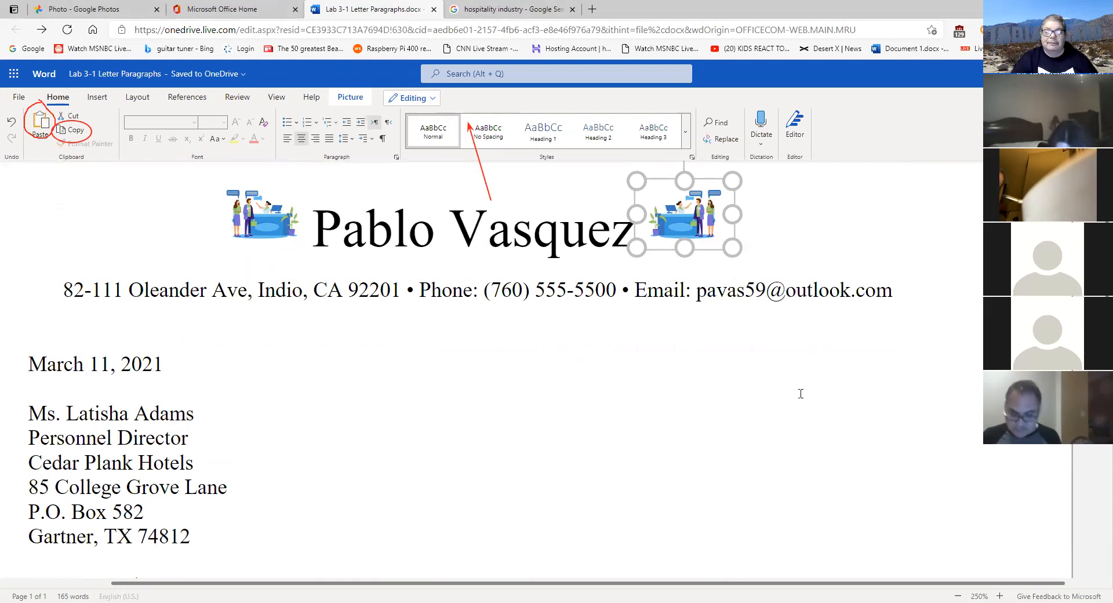
left_click(732, 394)
scroll(732, 395, "down", 5)
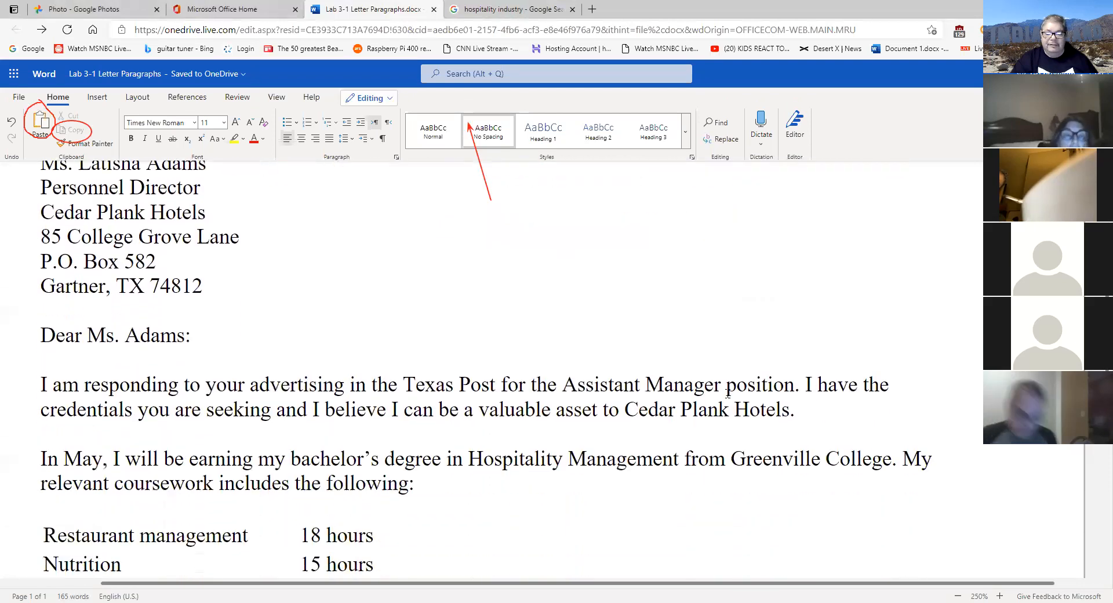
scroll(730, 390, "down", 1)
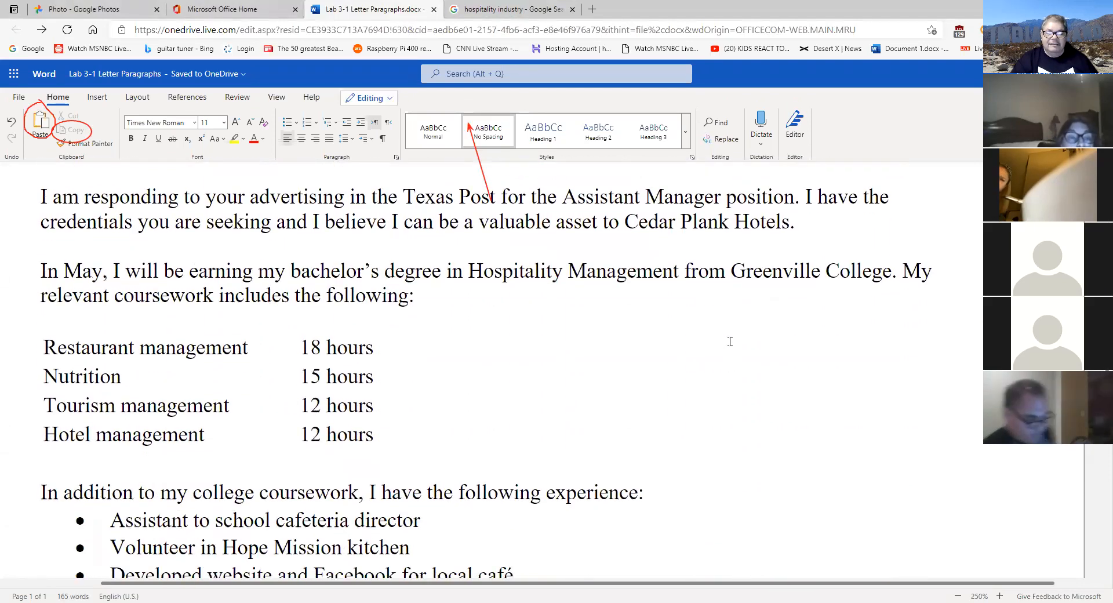
scroll(730, 341, "down", 3)
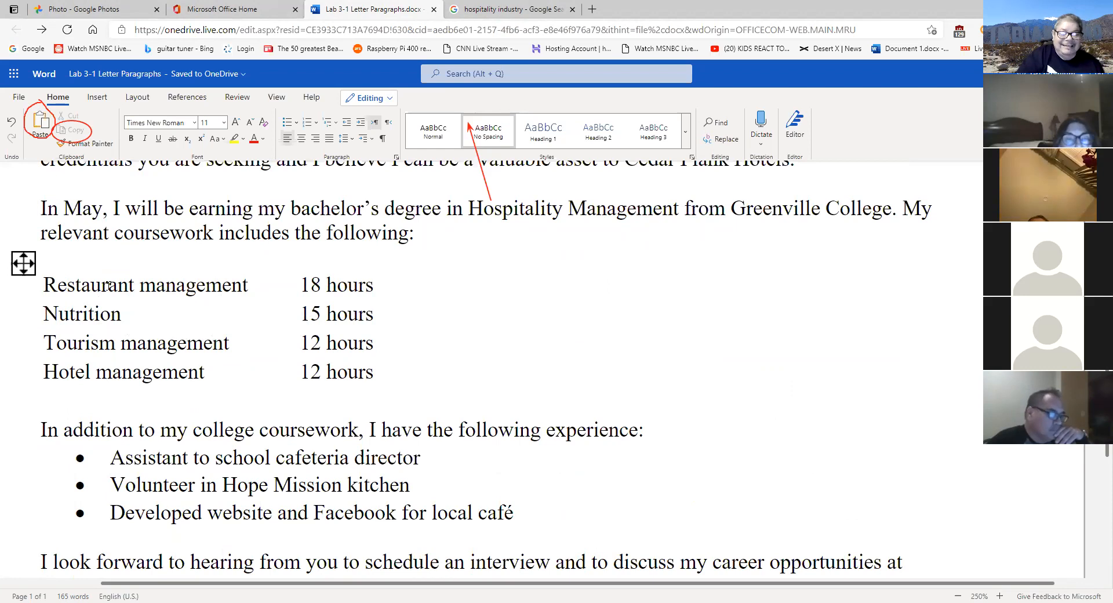
- Apply the Table Grid Light style to the coursework table
left_click(27, 268)
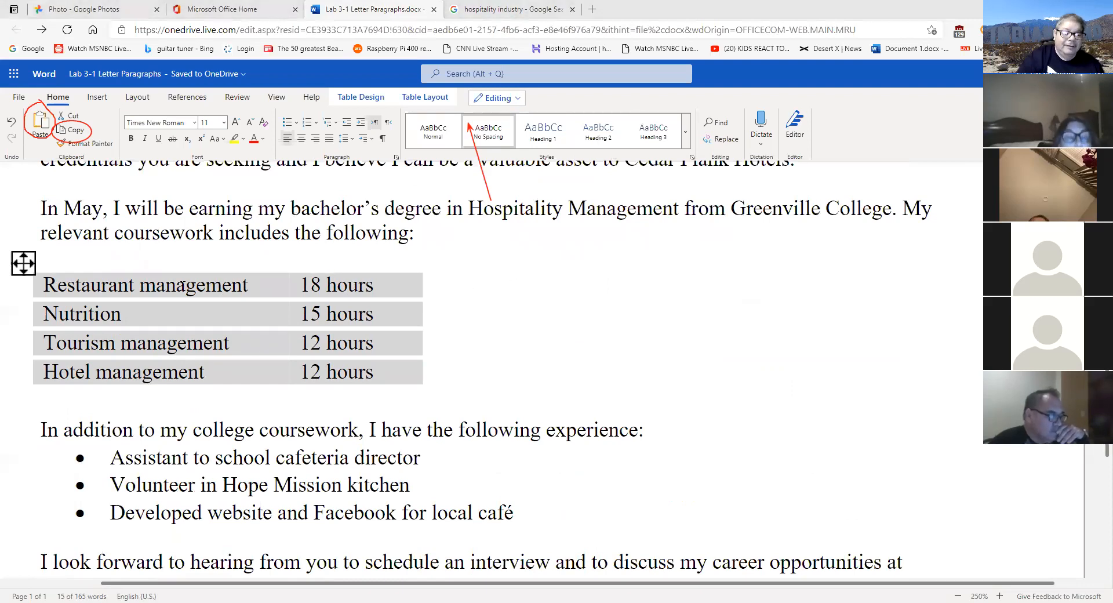
left_click(23, 263)
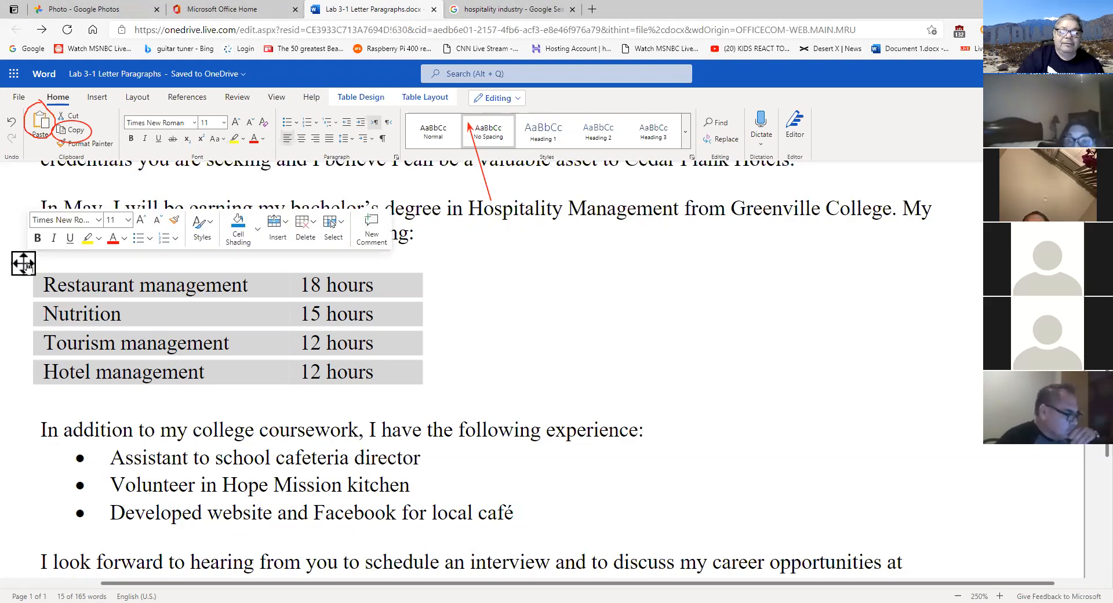
left_click(212, 226)
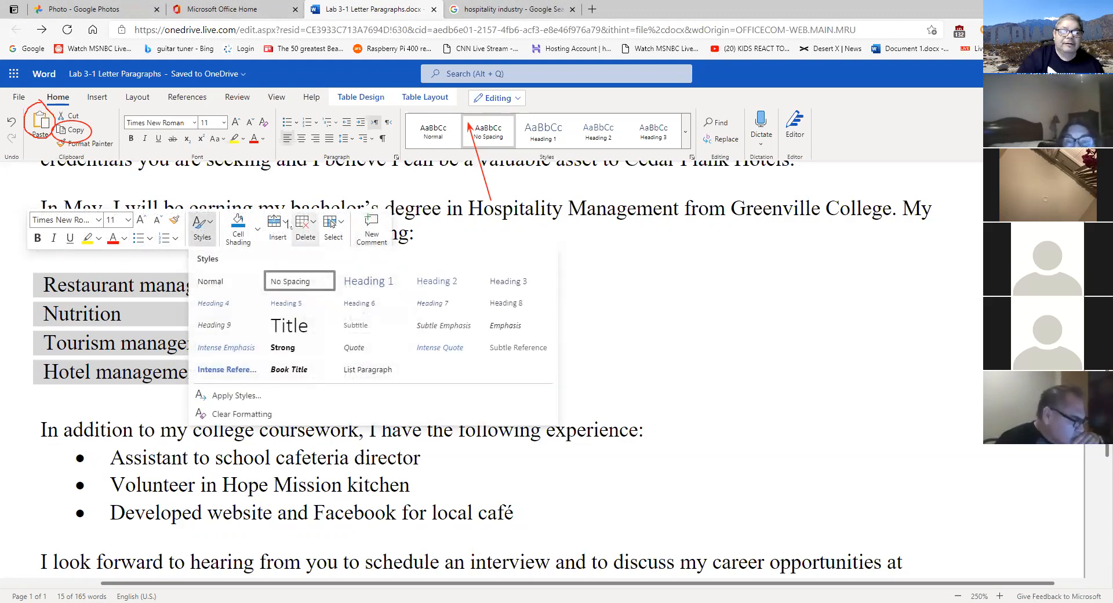
left_click(378, 99)
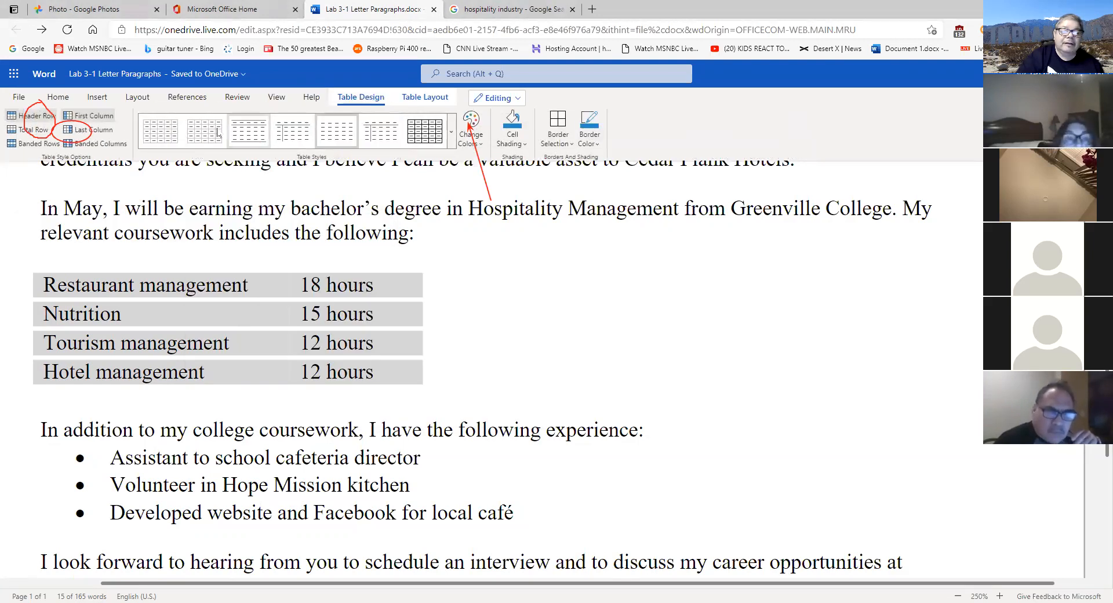
left_click(172, 138)
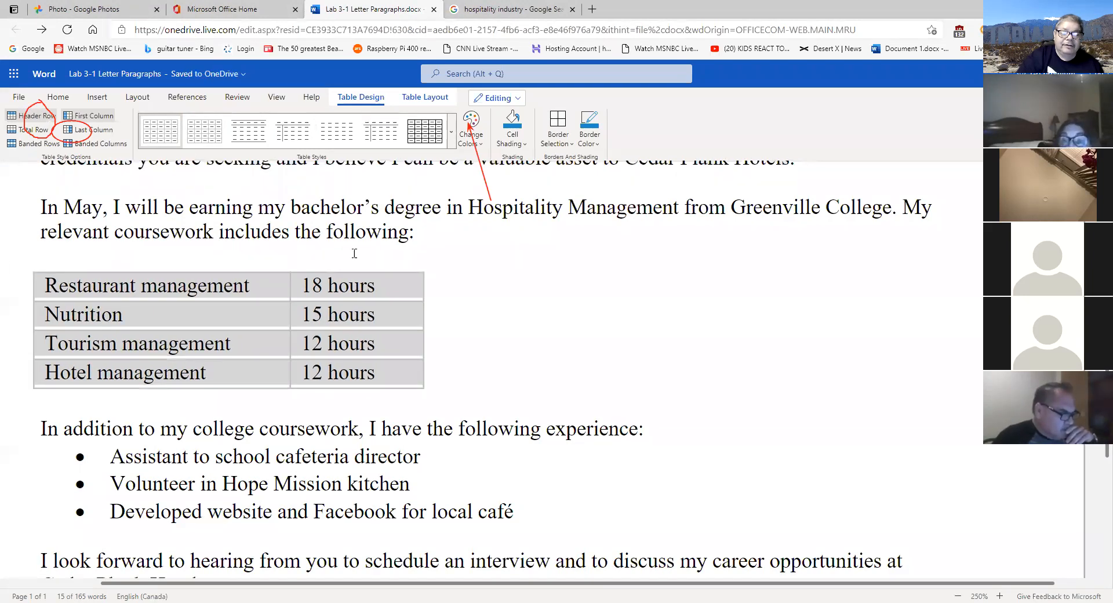
left_click(471, 309)
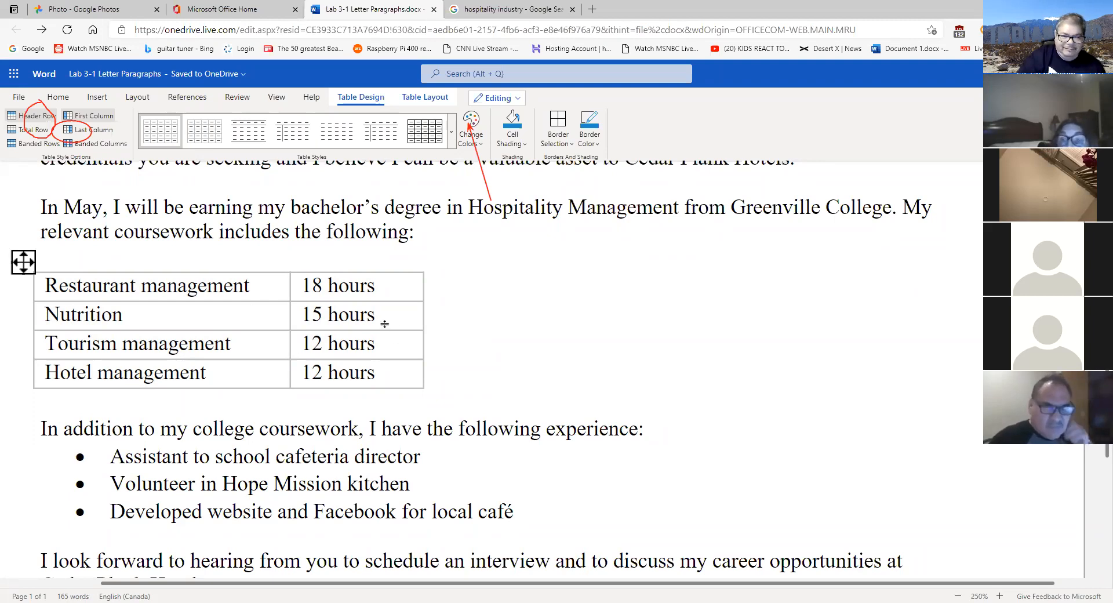
- Switch the coursework table to the first table style in the gallery
left_click(27, 265)
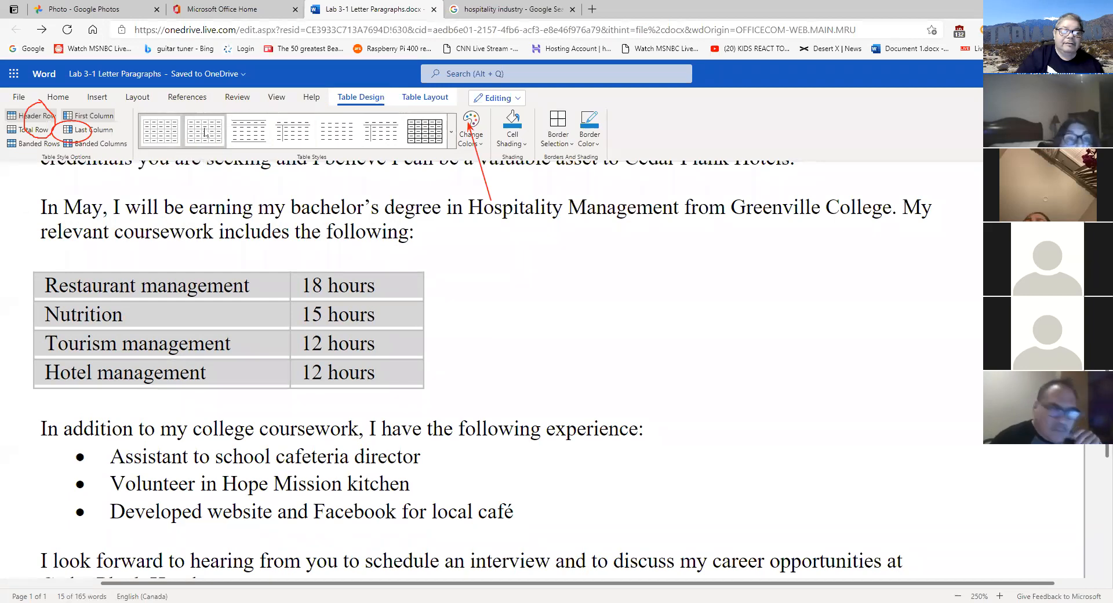
left_click(164, 134)
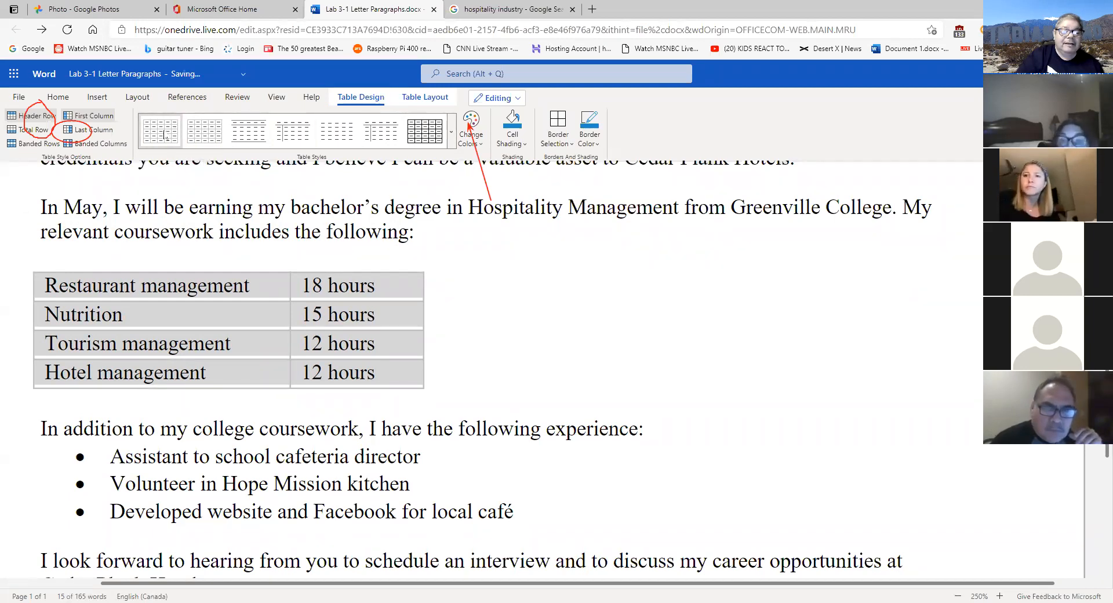
left_click(571, 363)
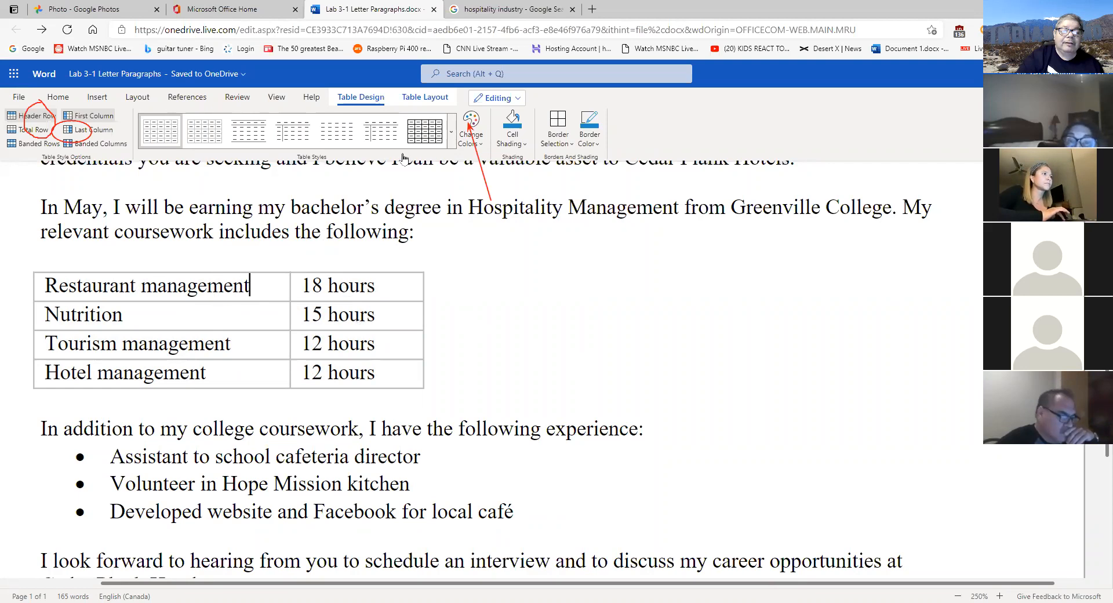
left_click(426, 98)
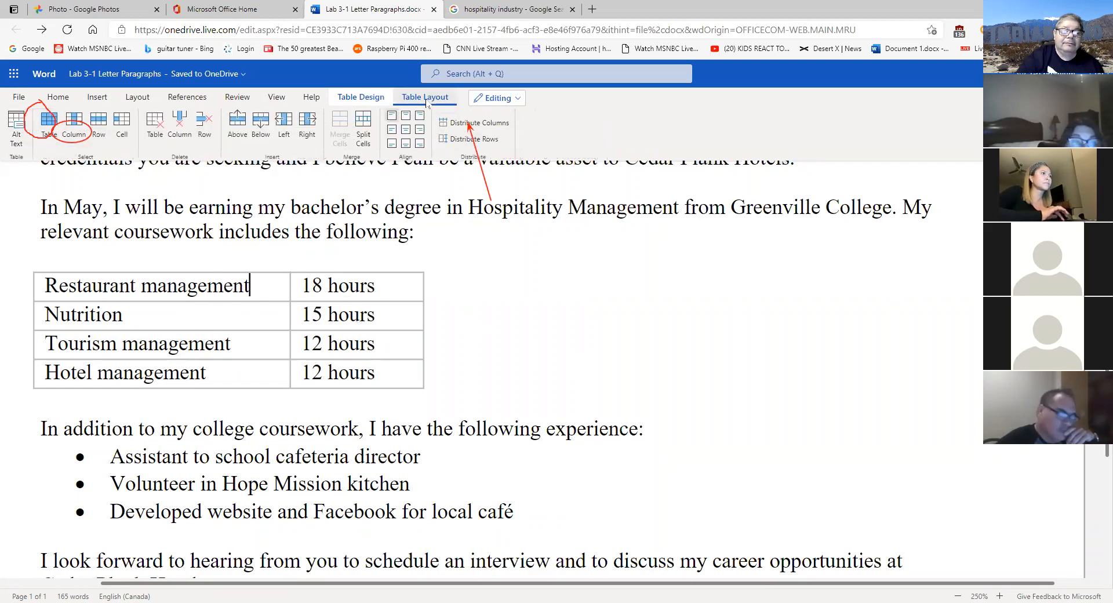
- Insert a row above Restaurant management, undo it, then insert it again from the first cell
left_click(242, 123)
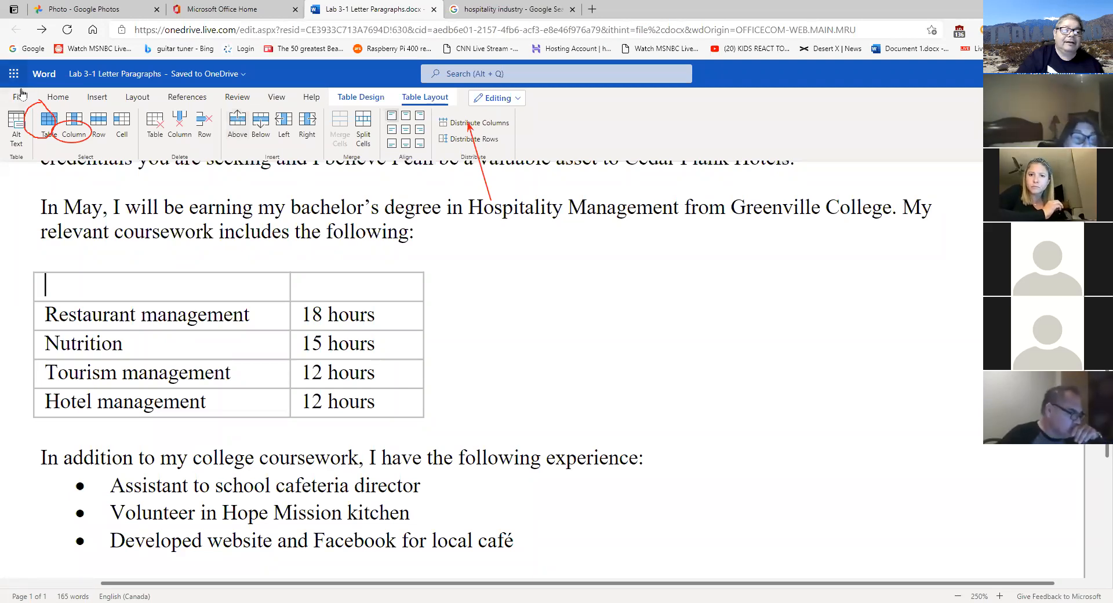
left_click(57, 97)
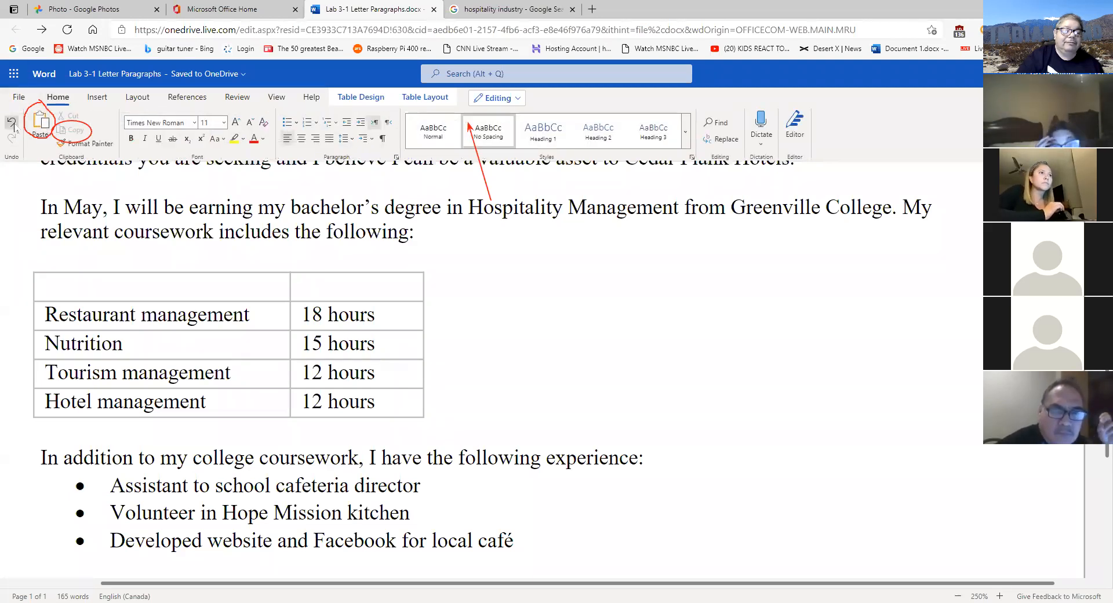
left_click(11, 121)
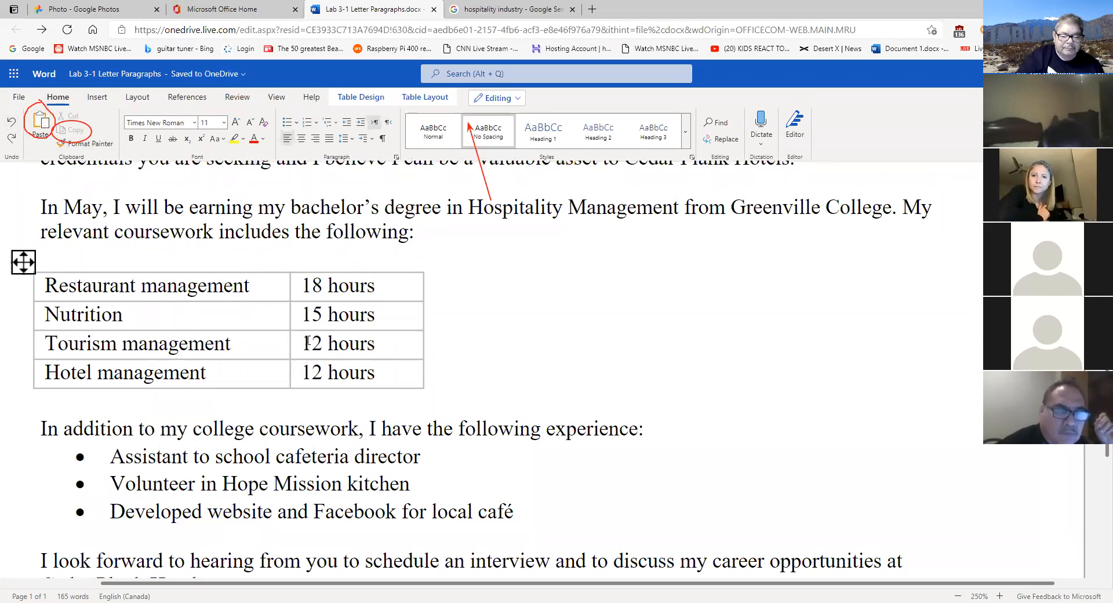
left_click(389, 288)
left_click(267, 286)
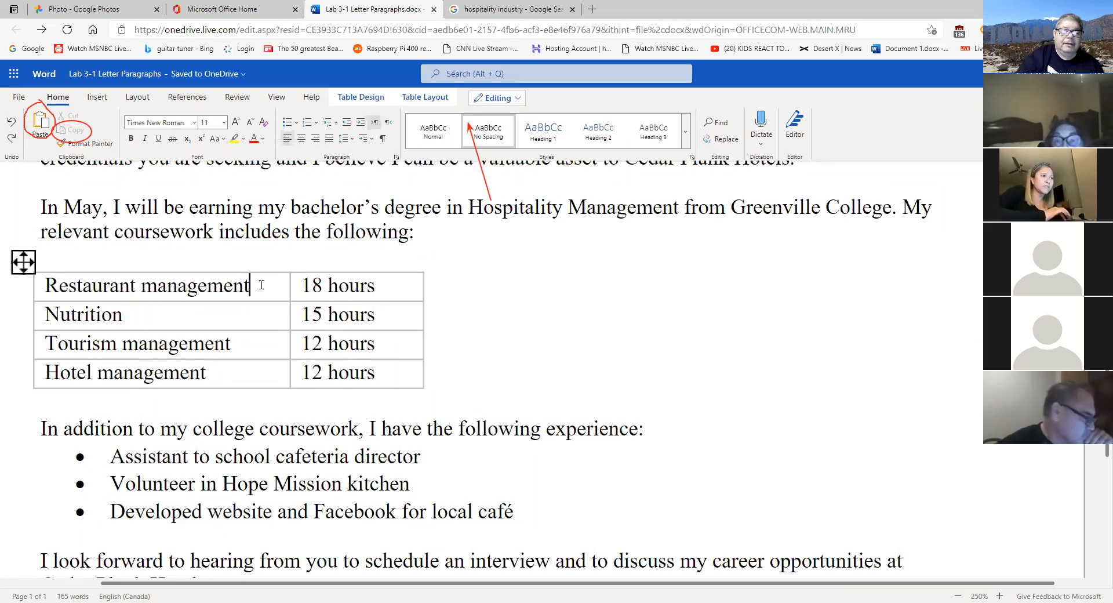
left_click(432, 102)
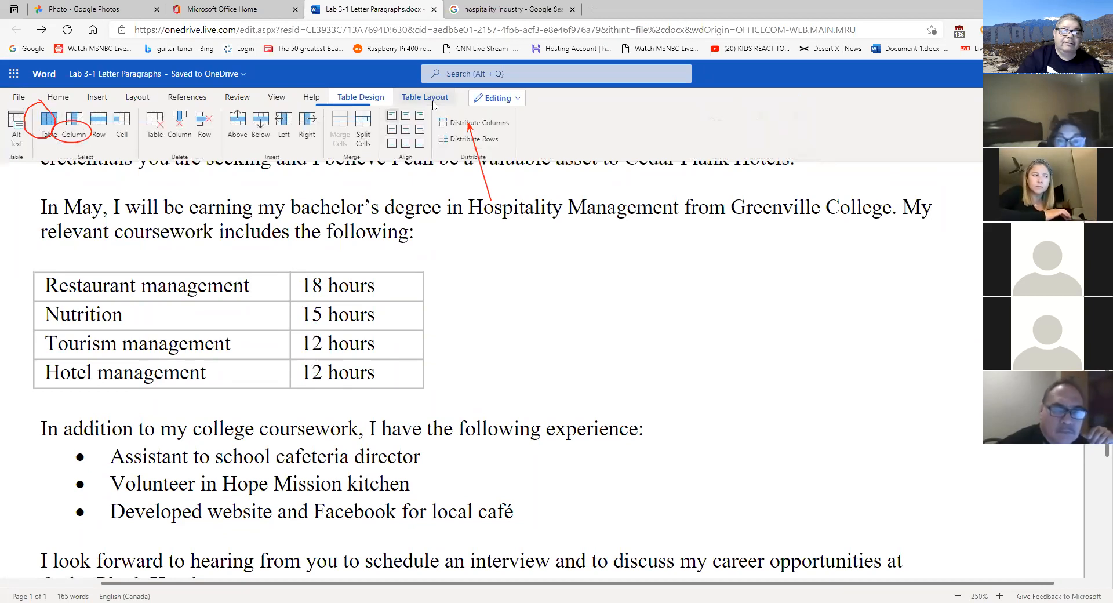
left_click(241, 129)
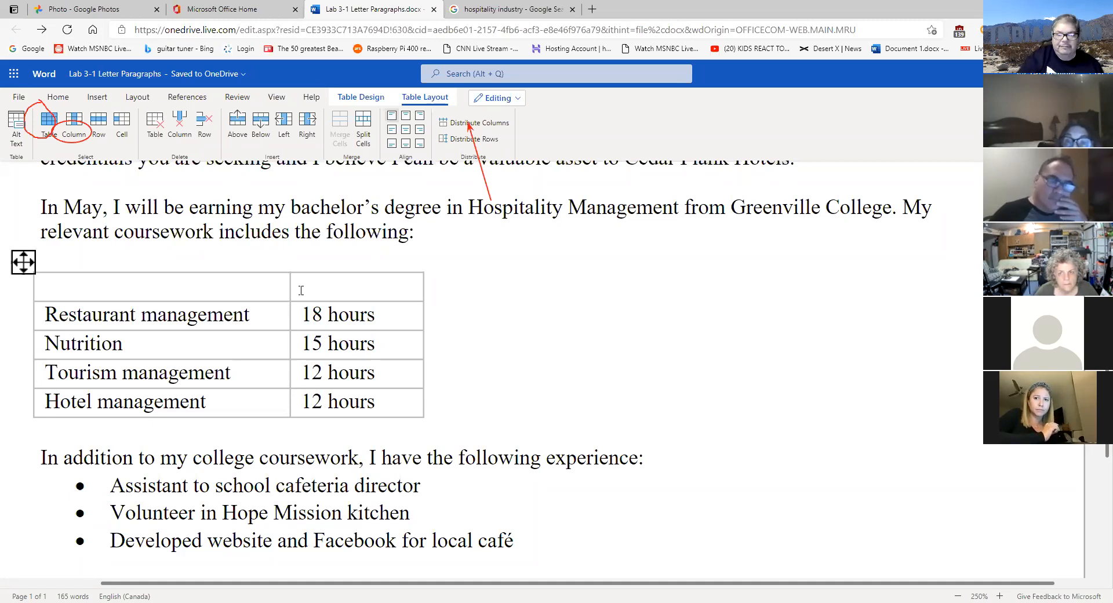
- Select both cells of the empty top row and merge them into one
left_click_drag(294, 289, 255, 289)
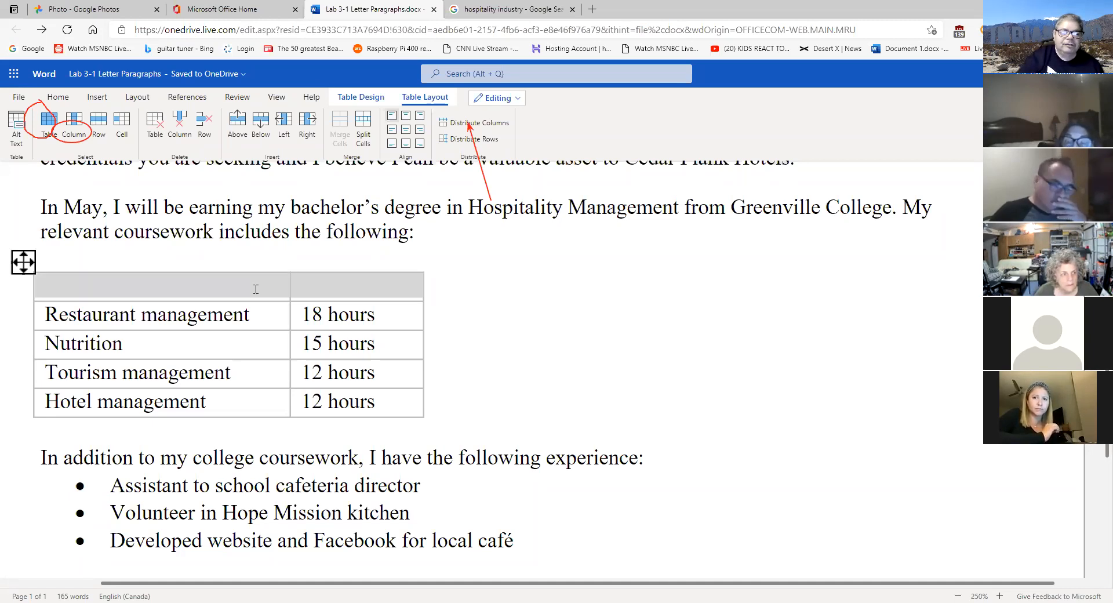
left_click(300, 289)
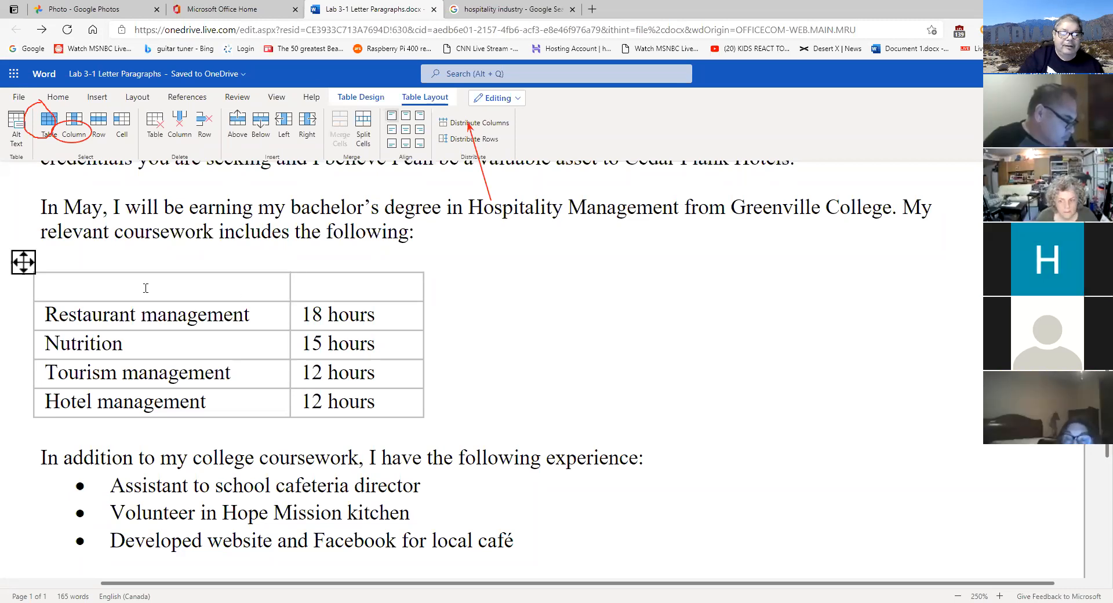
left_click_drag(145, 288, 206, 290)
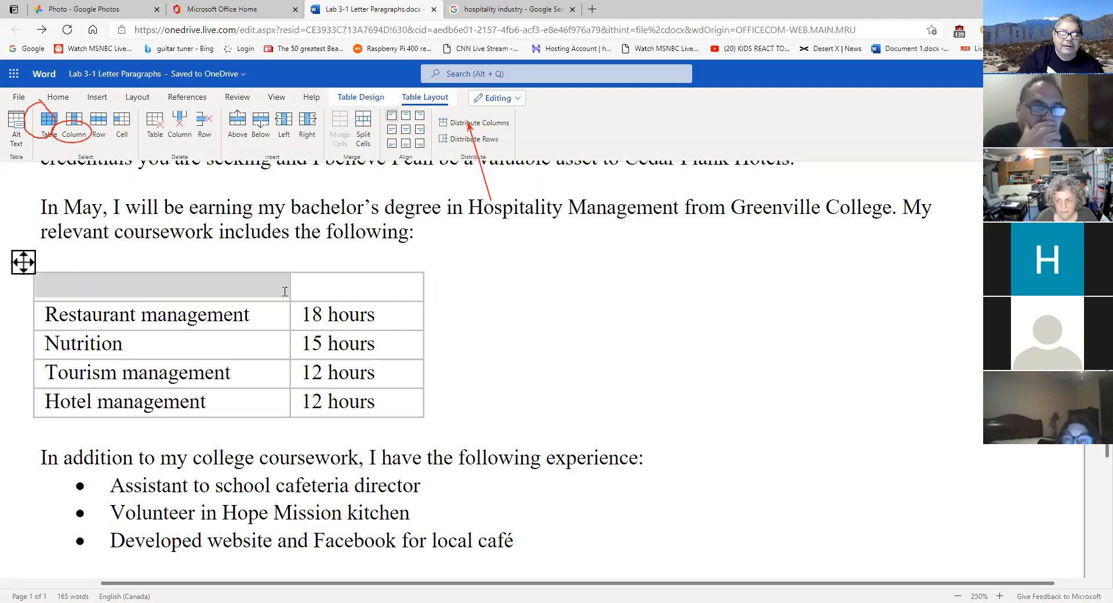
left_click_drag(285, 292, 322, 290)
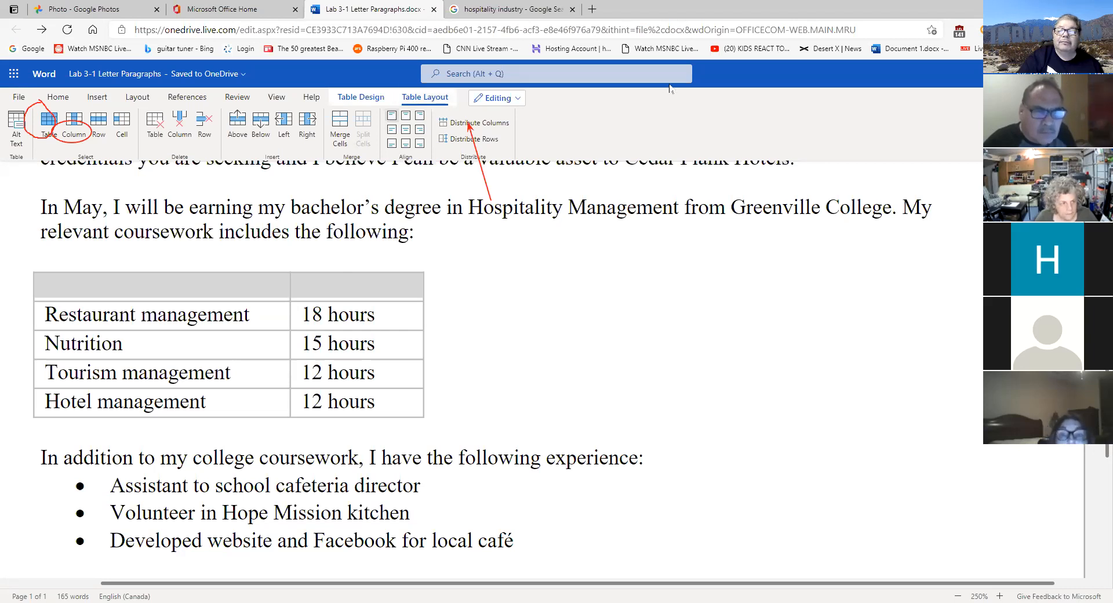
left_click_drag(348, 102, 362, 156)
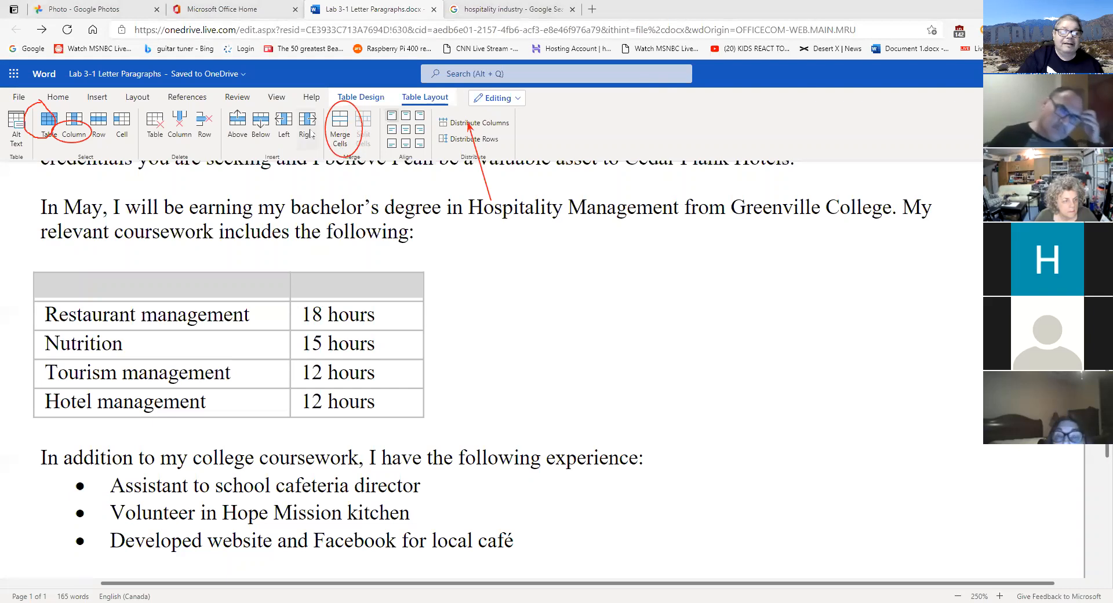
left_click(343, 129)
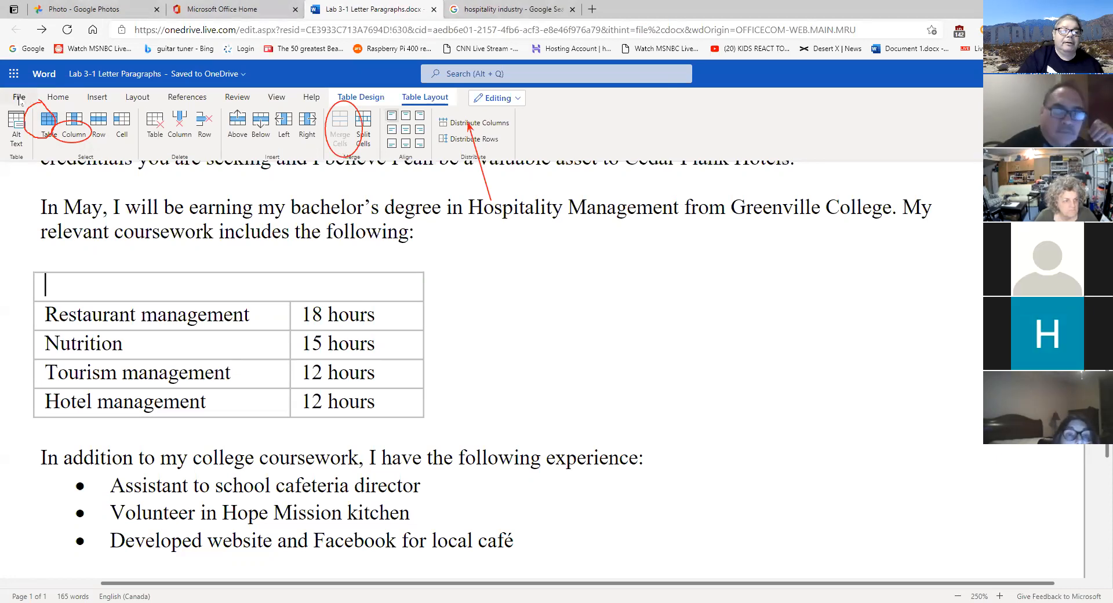
- Undo the merge and the inserted row so the table starts with Restaurant management
left_click(58, 97)
left_click(11, 123)
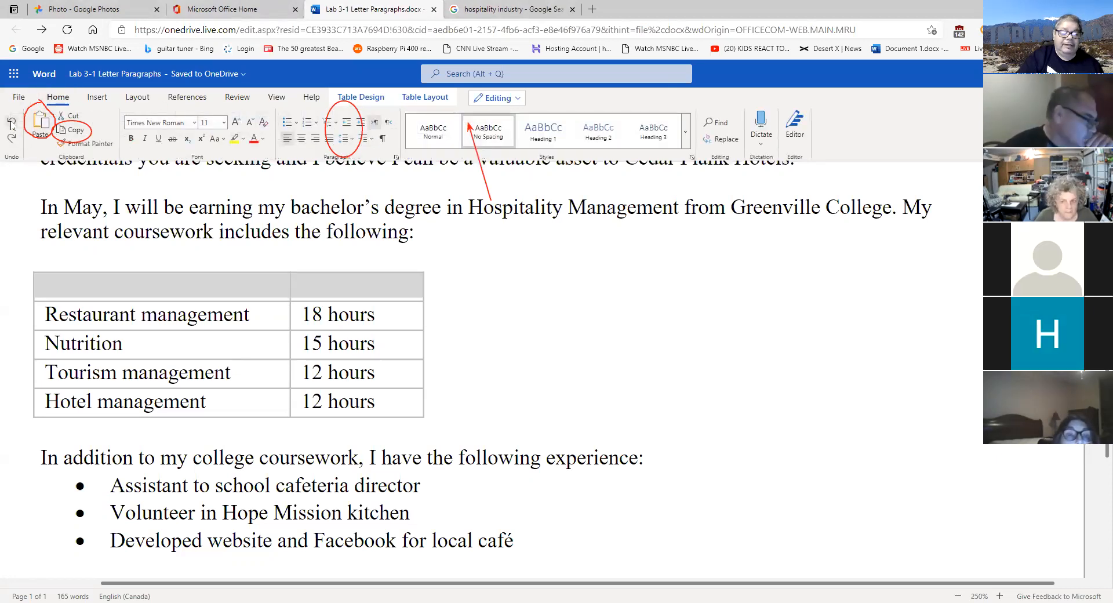
left_click(348, 287)
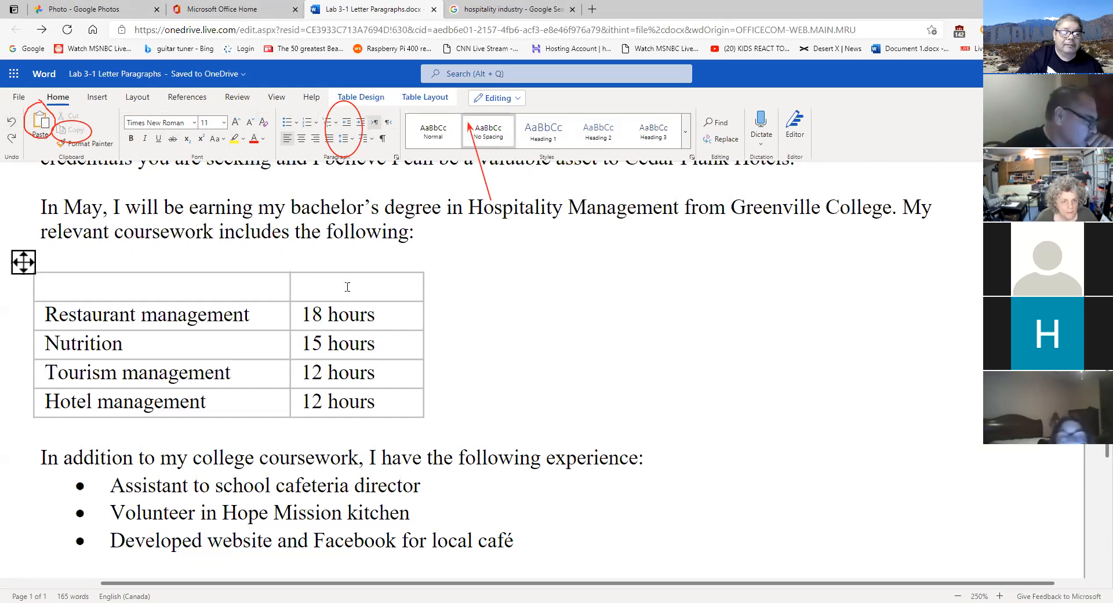
left_click_drag(109, 287, 368, 286)
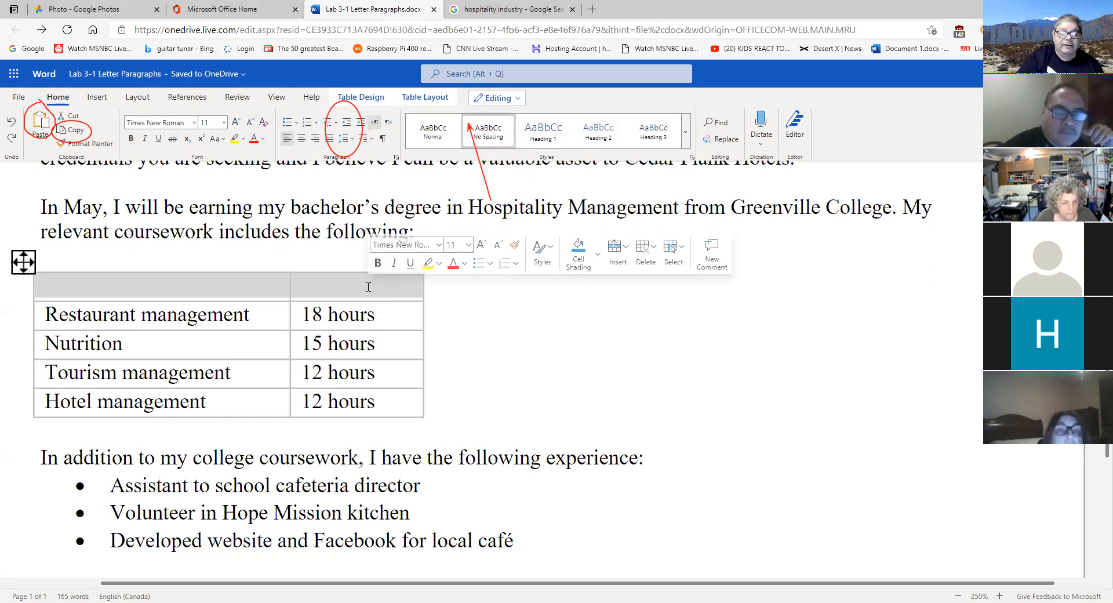
left_click(368, 286)
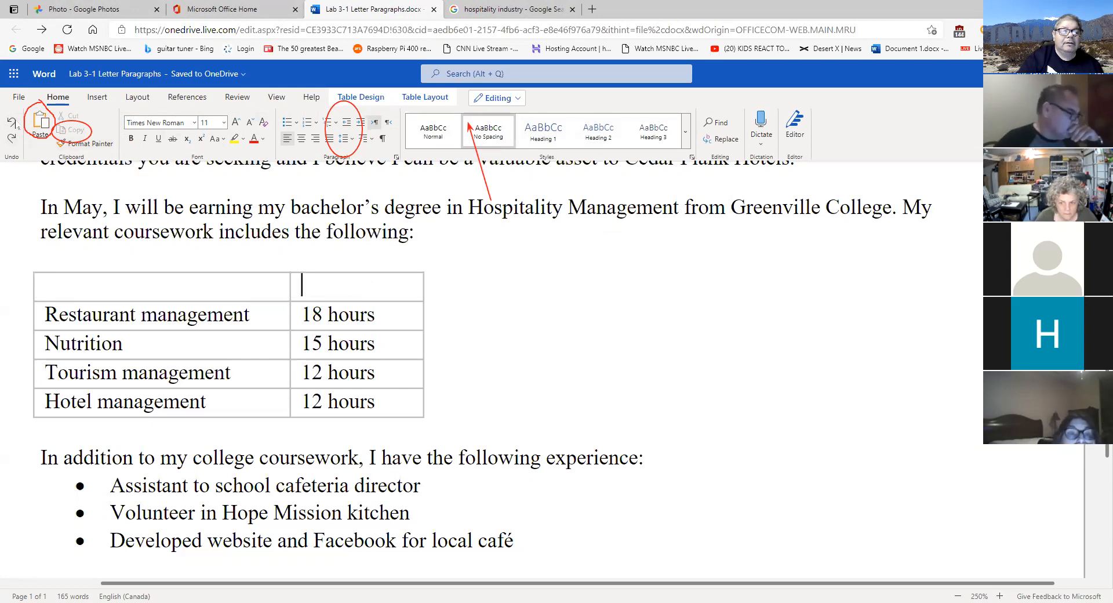
left_click(13, 122)
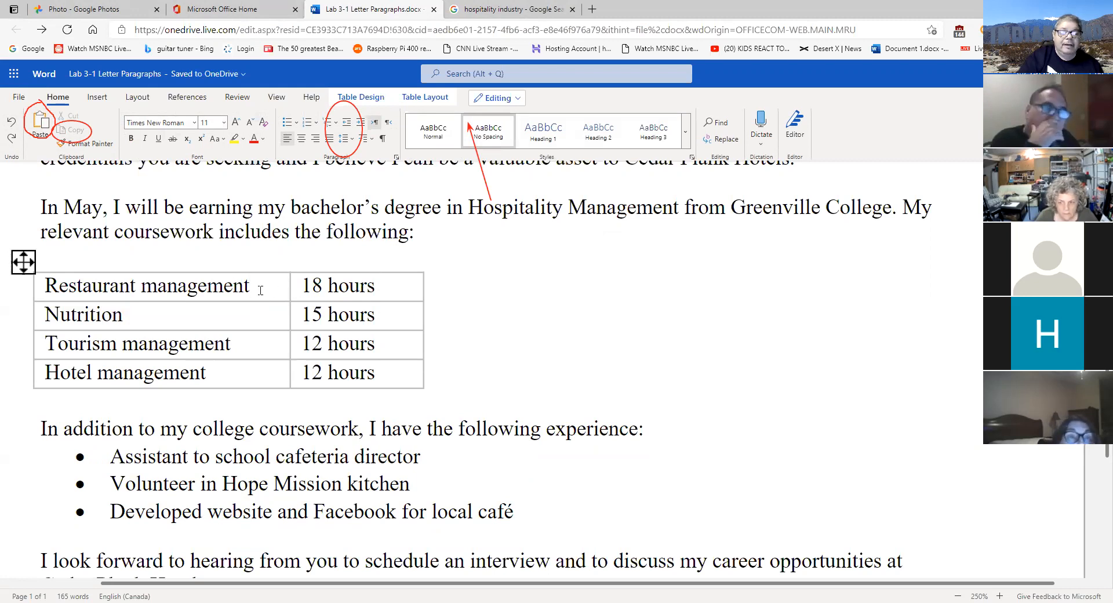
left_click(418, 98)
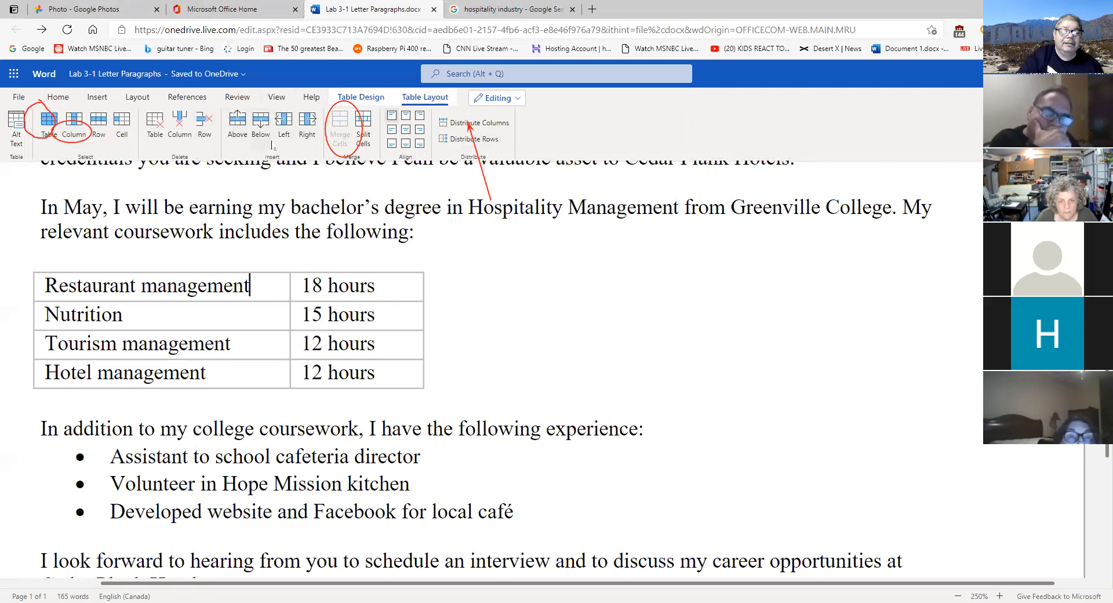
- Insert a row above Restaurant management, merge its two cells, and type 'Coursework' as the header
left_click(242, 126)
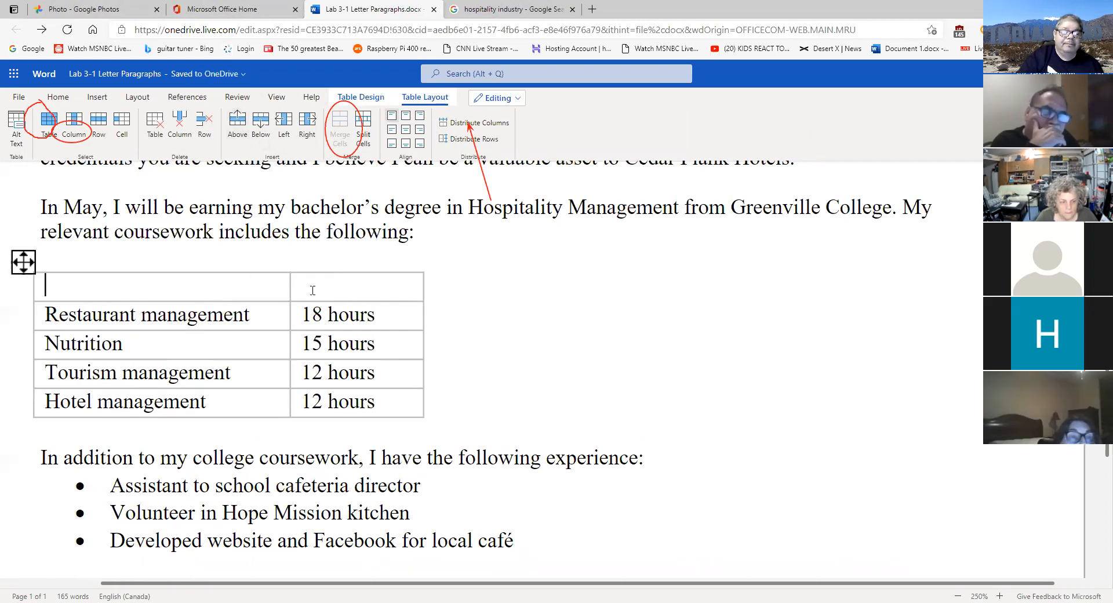
left_click_drag(101, 286, 313, 289)
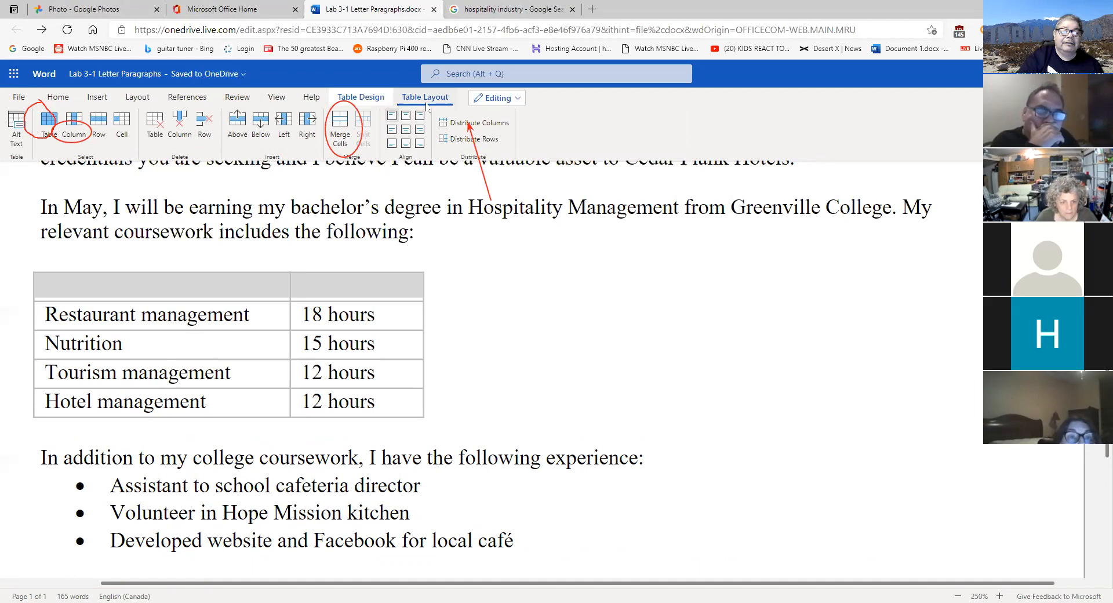
left_click(346, 127)
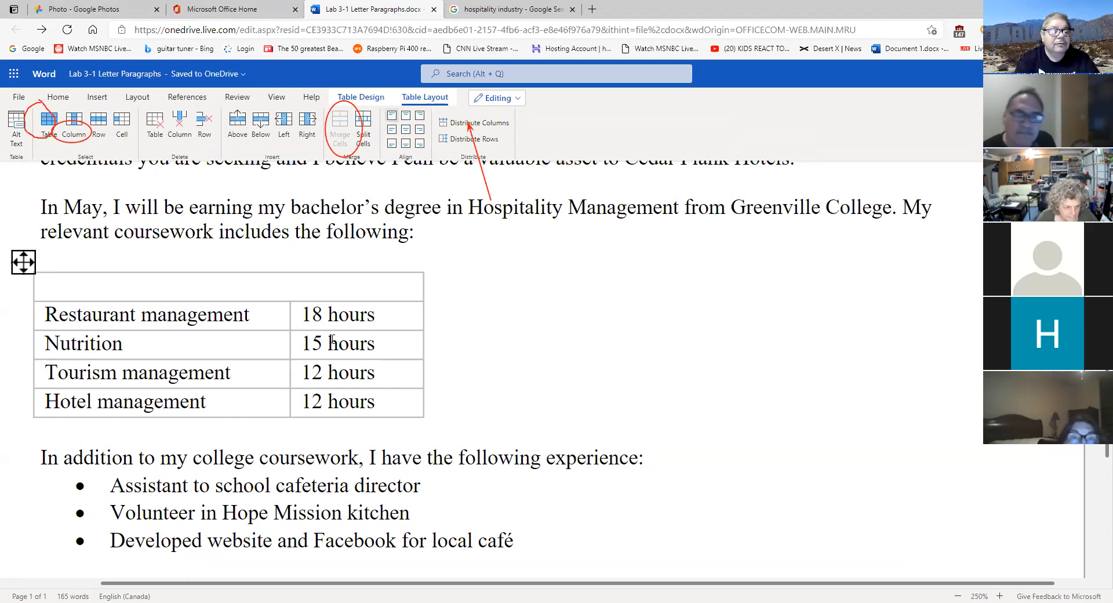
type("Cou")
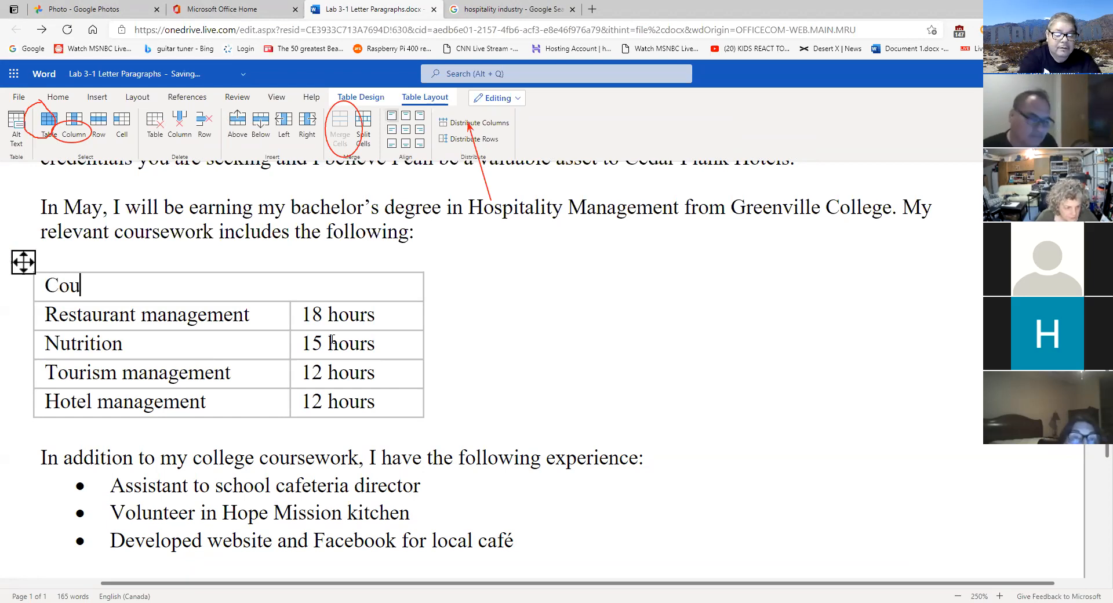
type("rse")
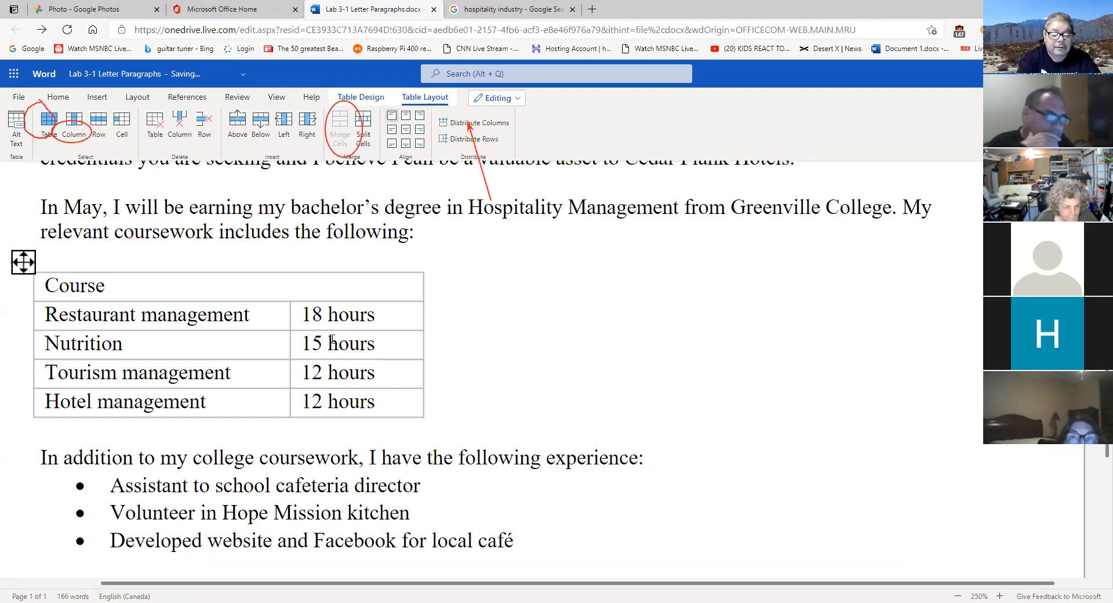
type("work")
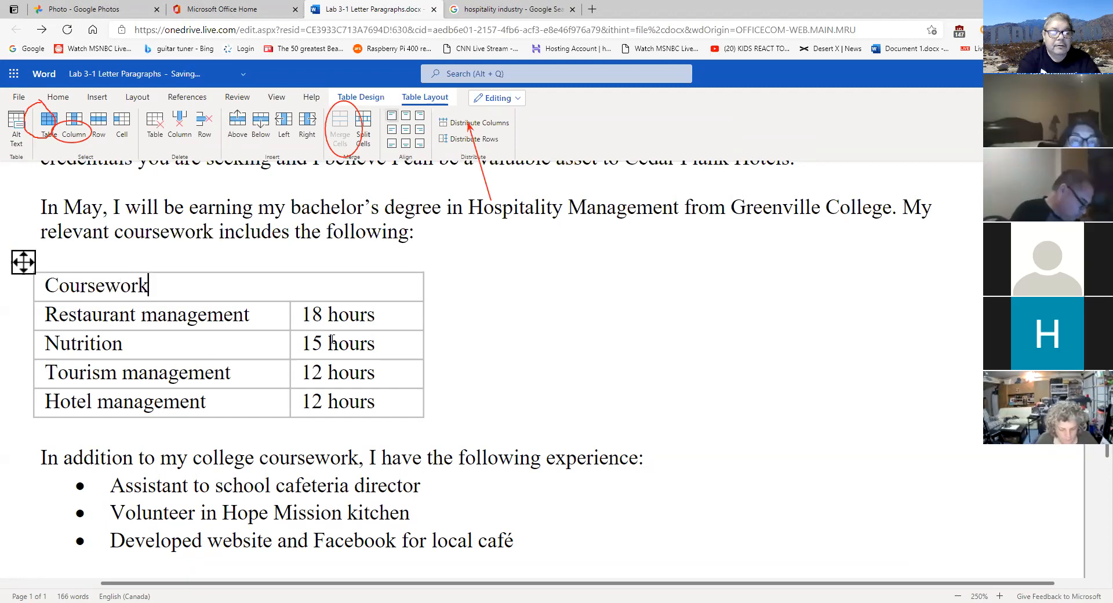
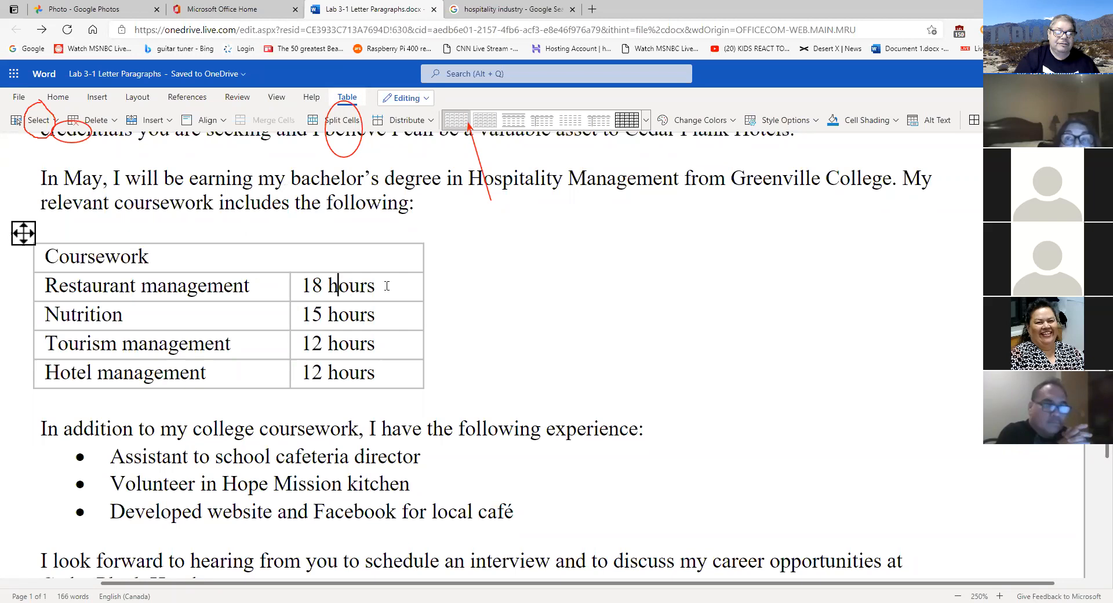
- Undo the 'Coursework' header text and the top-row merge, leaving two empty cells
left_click_drag(358, 259, 120, 258)
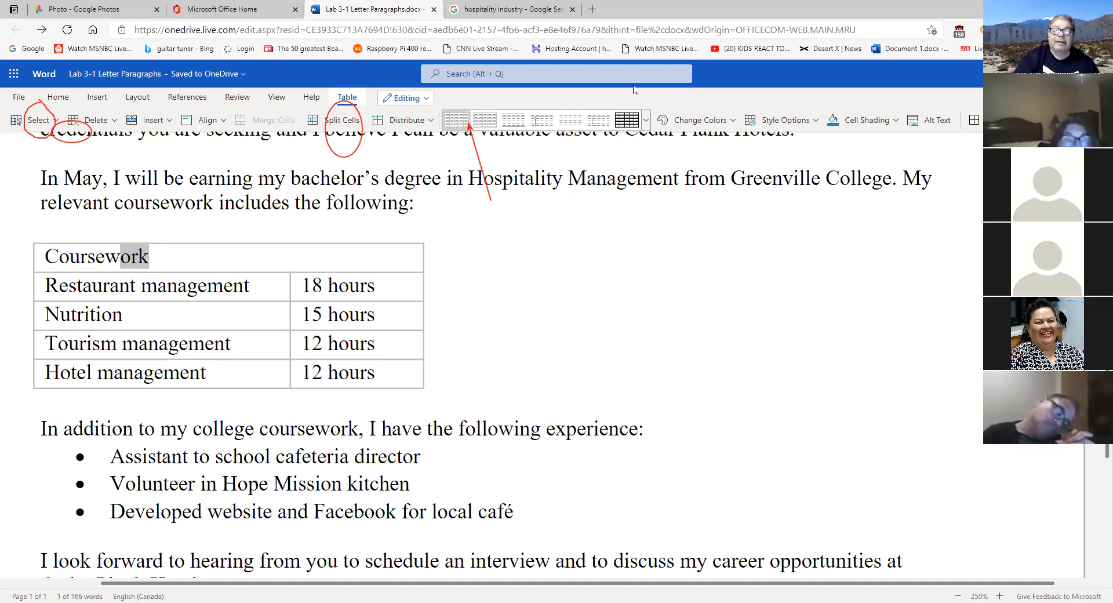
left_click(313, 256)
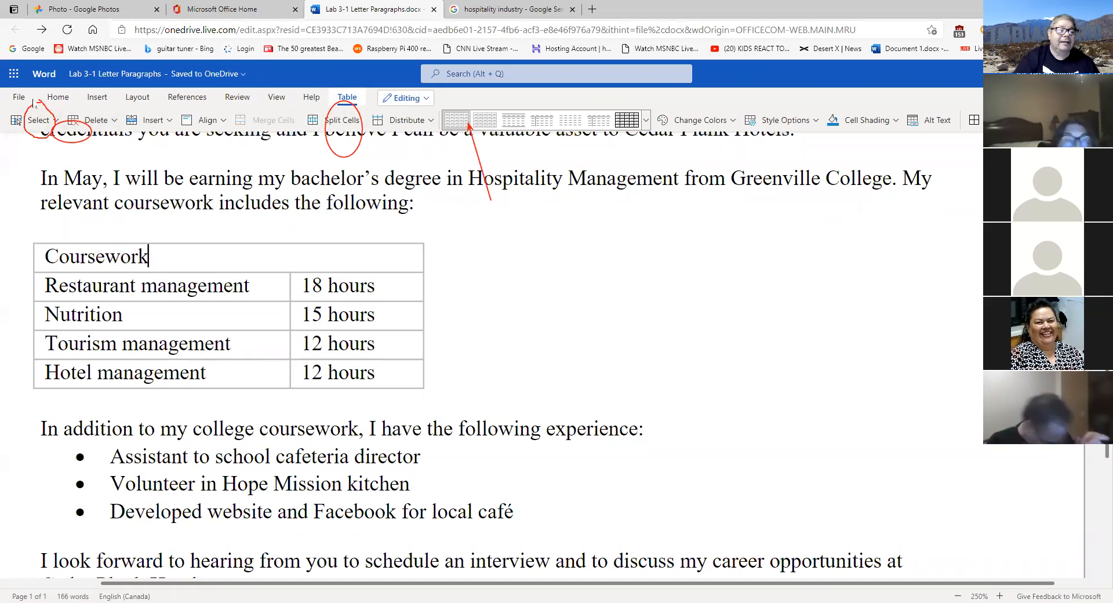
left_click(58, 97)
left_click(16, 119)
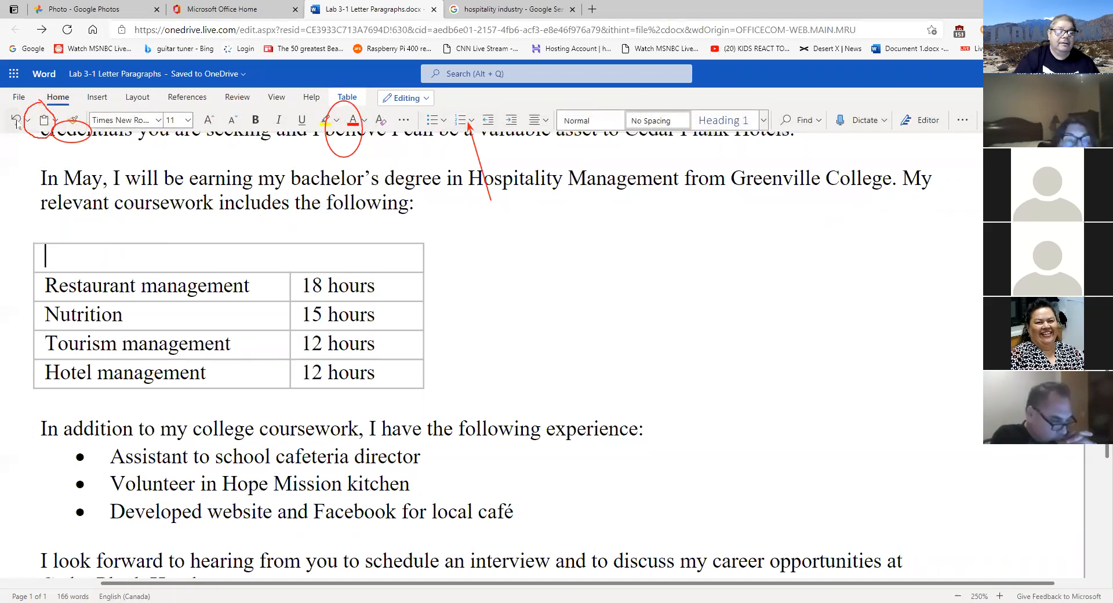
left_click(16, 119)
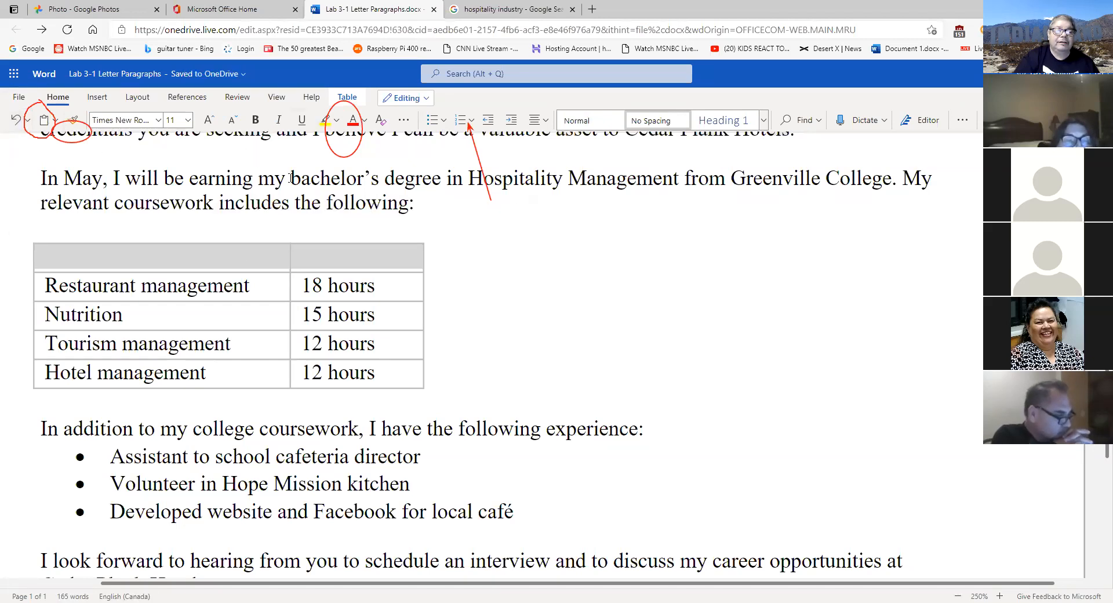
- Select both empty cells of the table's top row and merge them into one cell
left_click(346, 96)
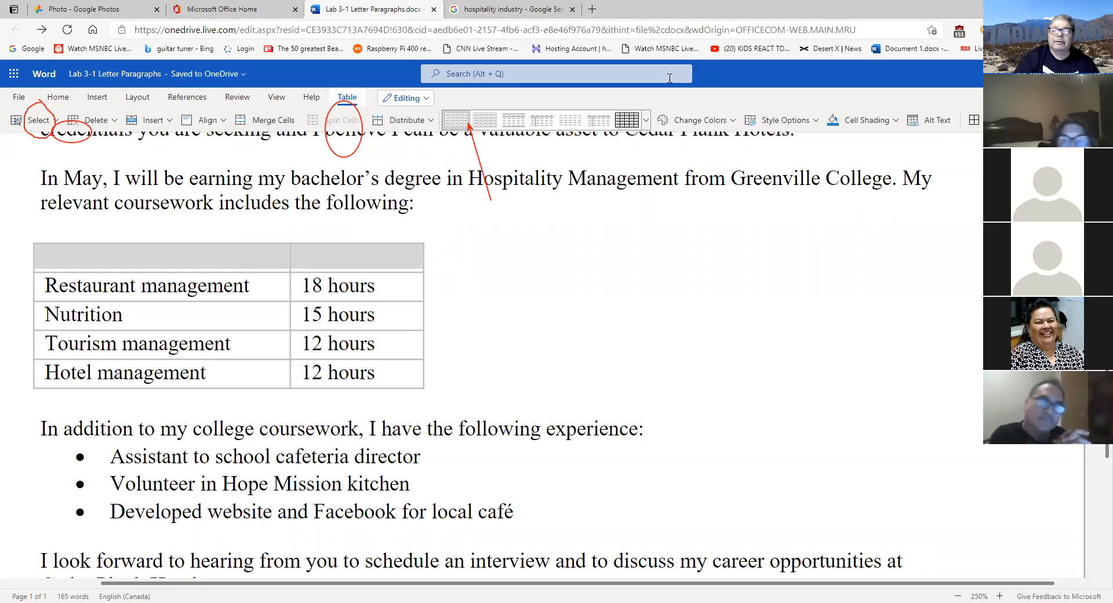
mouse_move(305, 109)
left_mouse_down()
mouse_move(231, 108)
mouse_move(239, 139)
mouse_move(316, 115)
mouse_move(305, 102)
left_mouse_up()
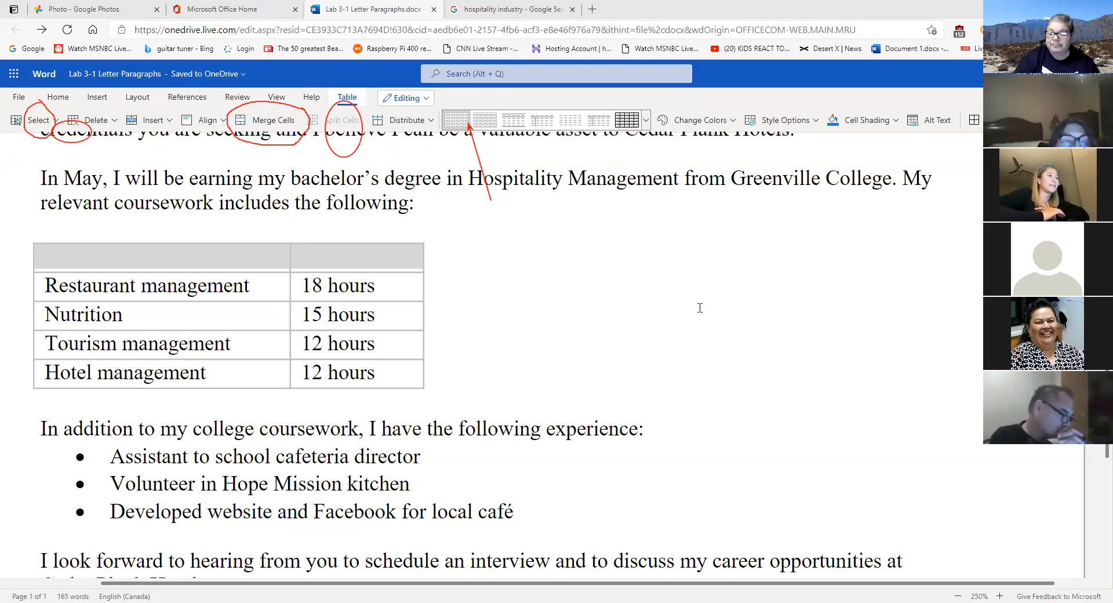
left_click(385, 260)
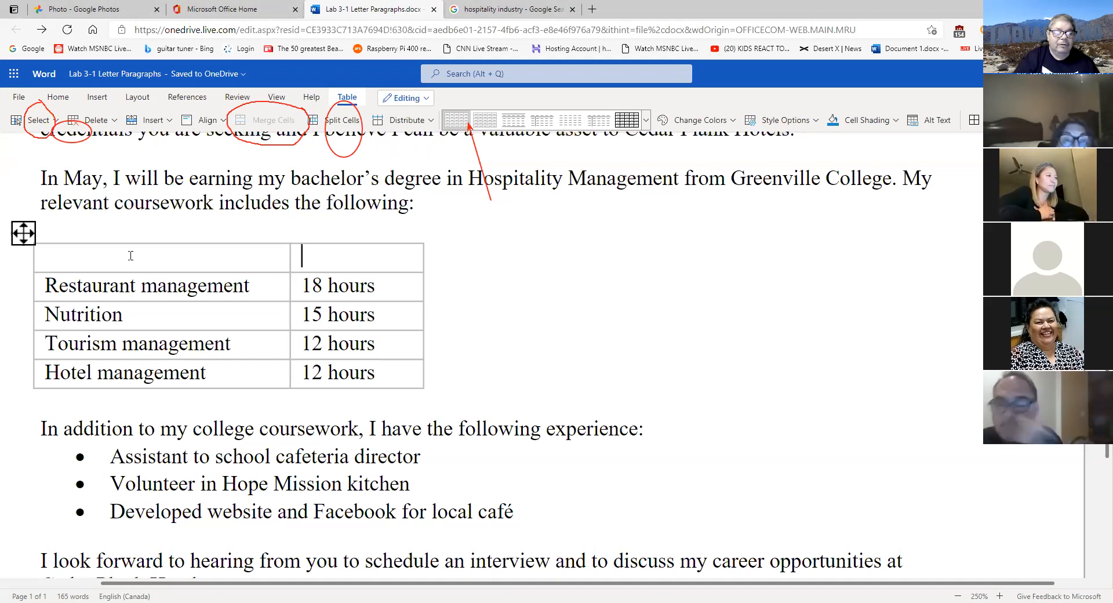
left_click_drag(129, 256, 334, 257)
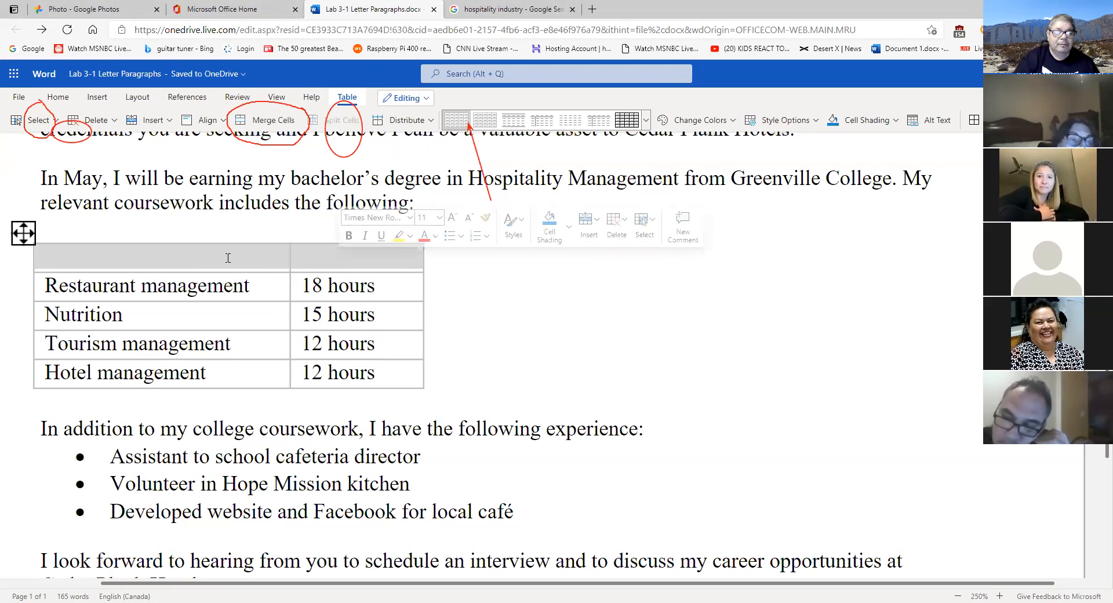
left_click(336, 258)
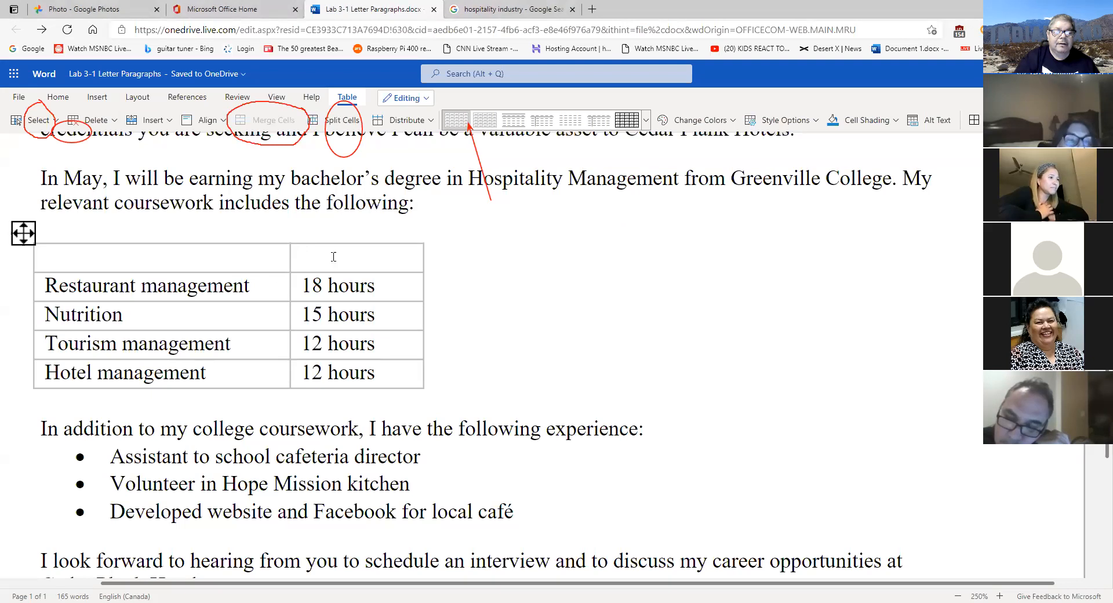
left_click_drag(334, 257, 289, 259)
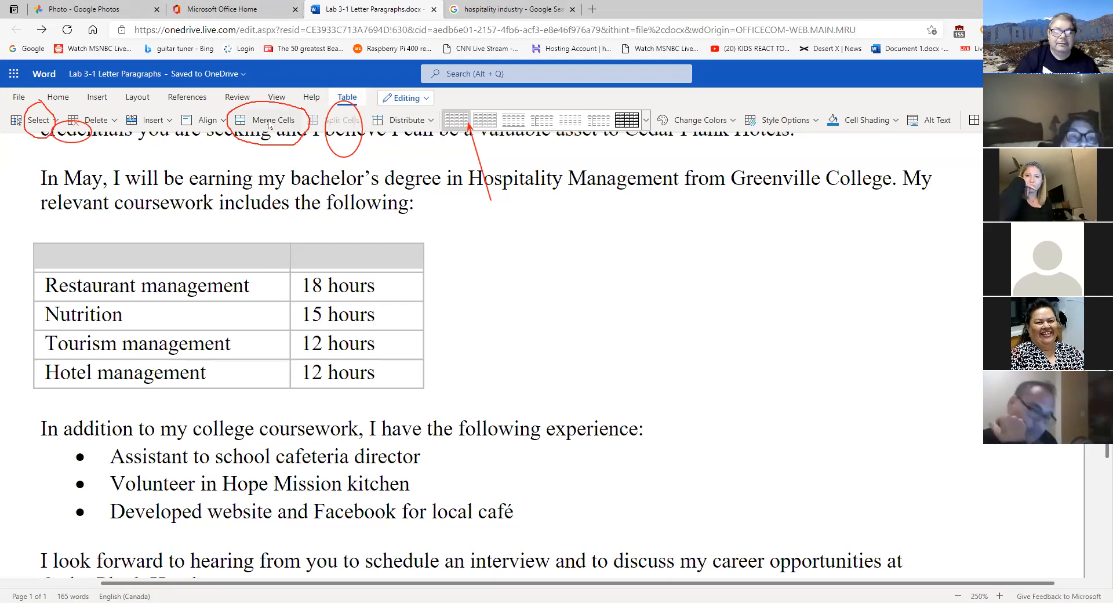
left_click(289, 120)
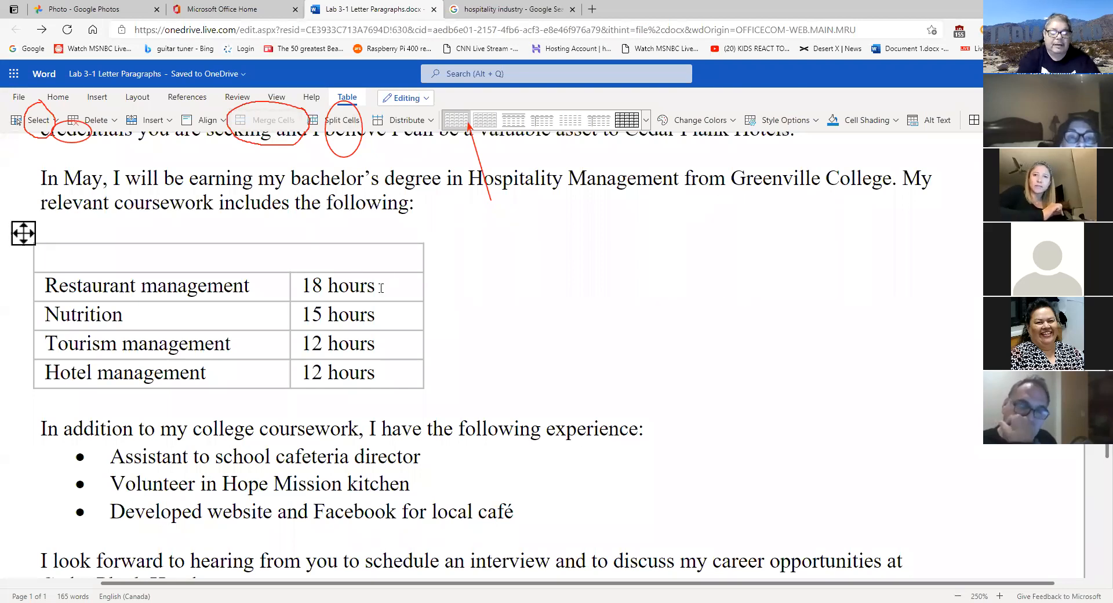
- Type 'Coursework' into the merged header cell above the course rows
type("Co")
type("ur")
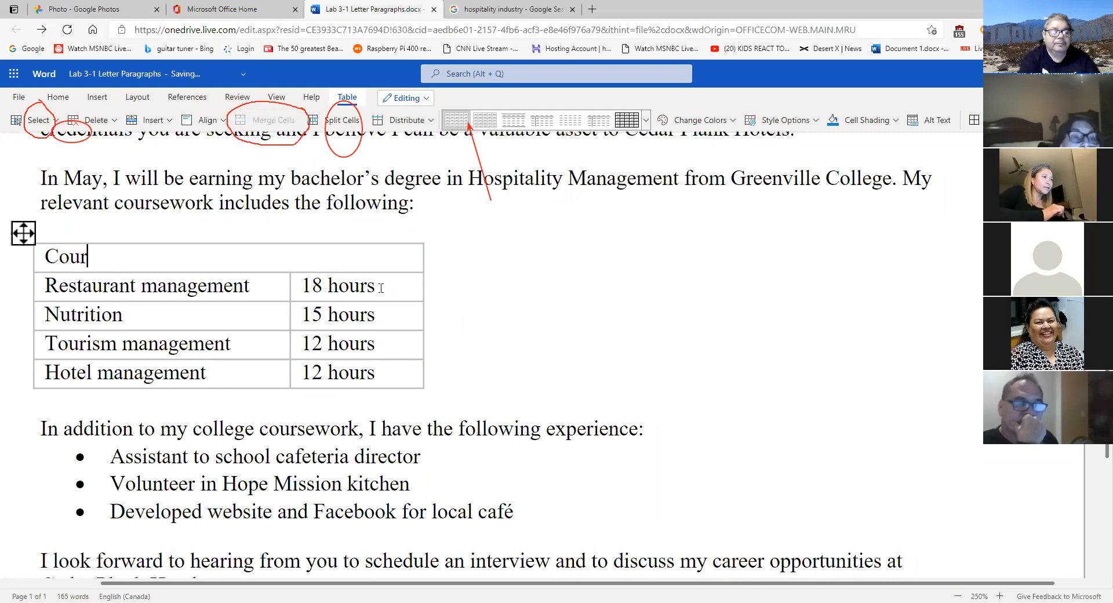
type("sework")
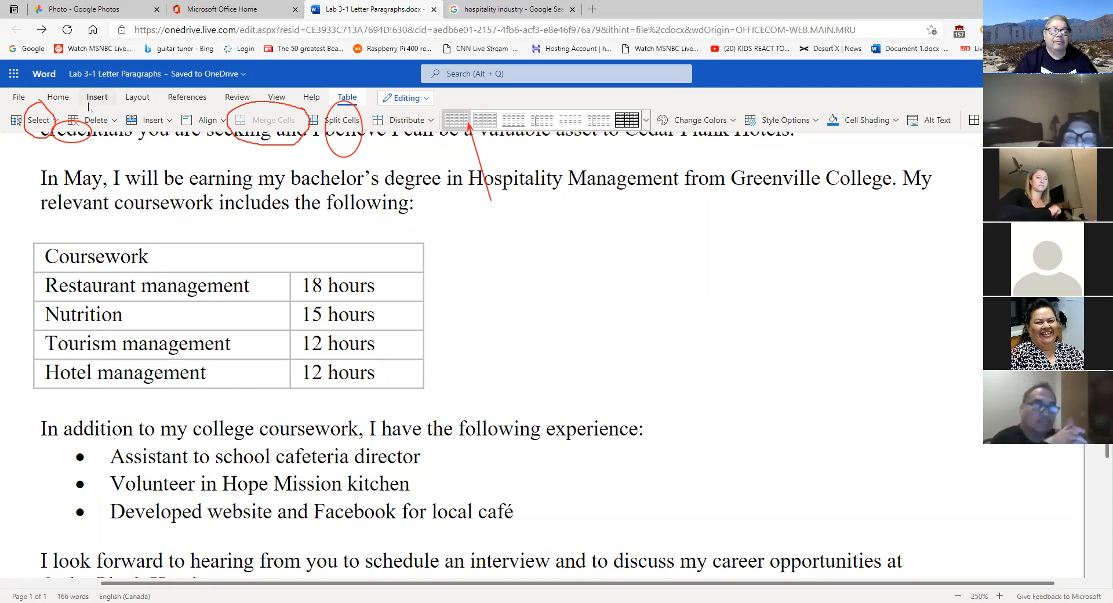
left_click(70, 101)
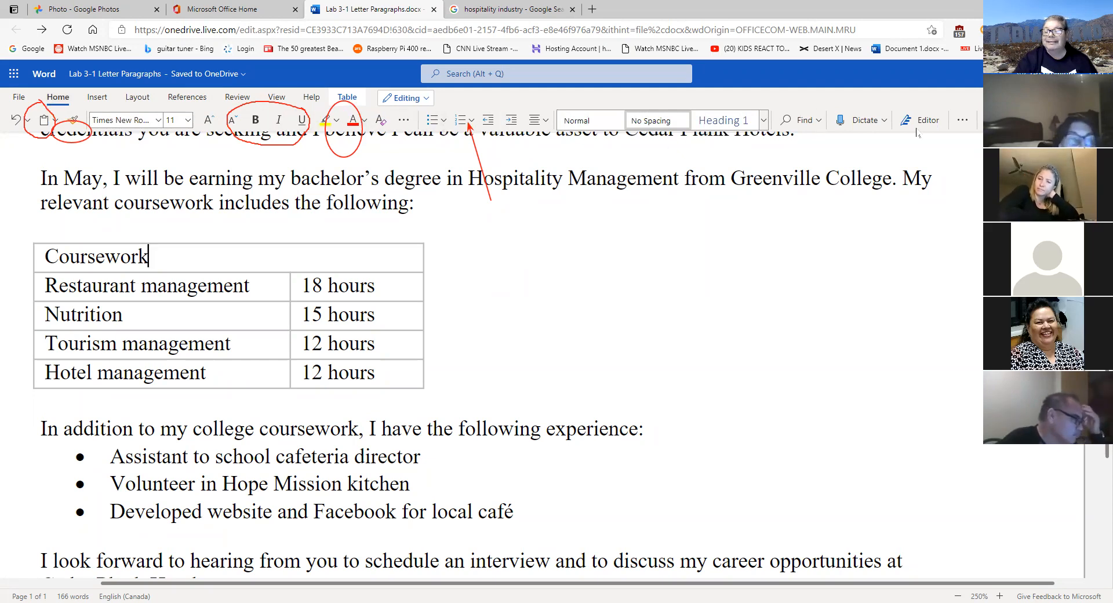
left_click(1098, 121)
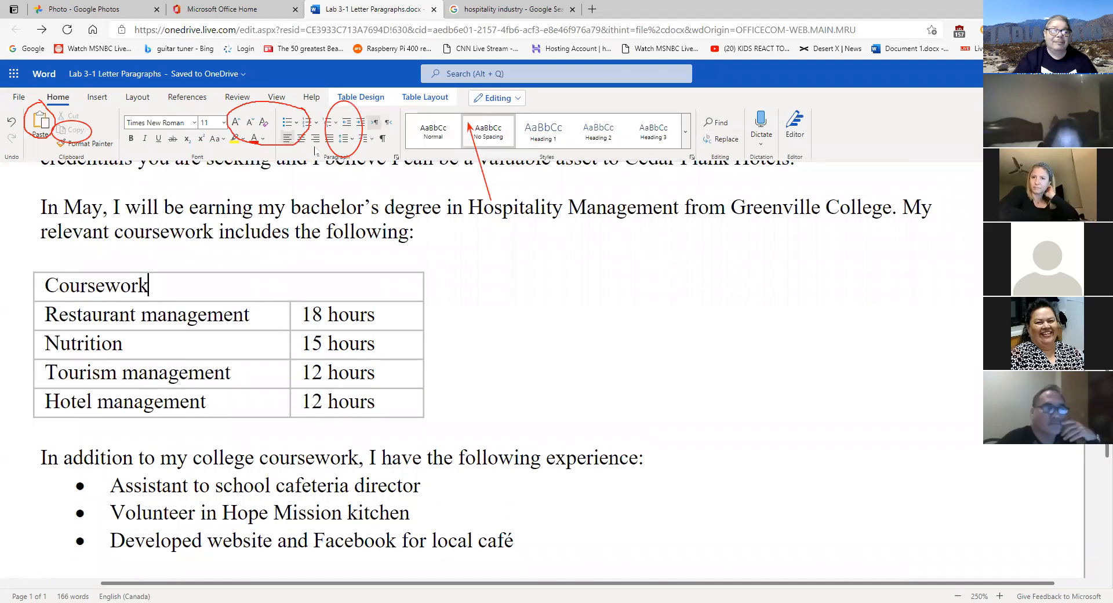
- Center the Coursework heading in its cell and center the whole table on the page
left_click(303, 139)
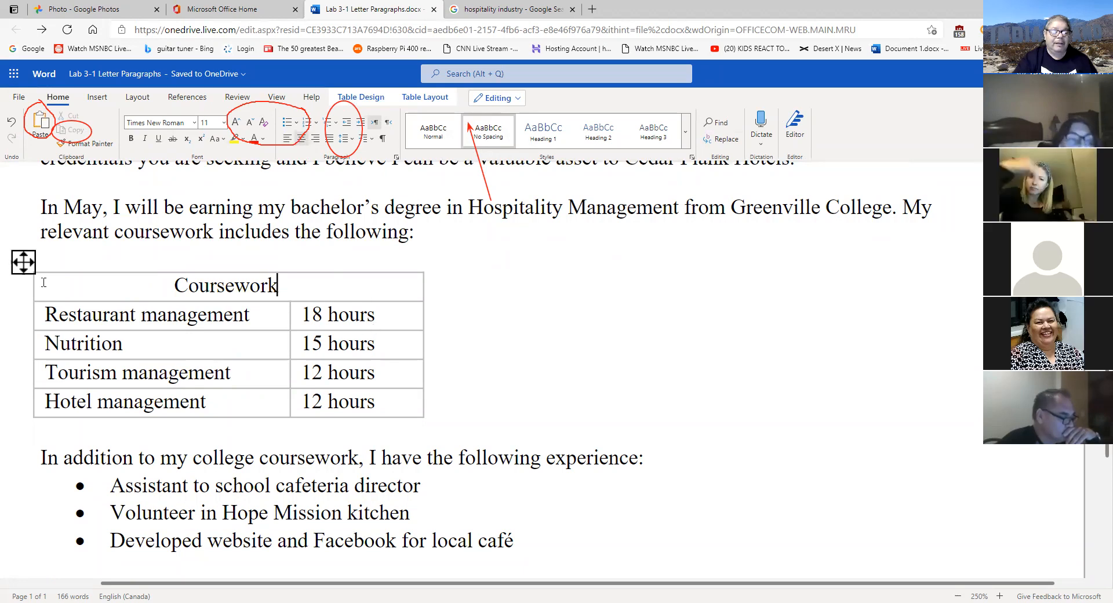
left_click(23, 264)
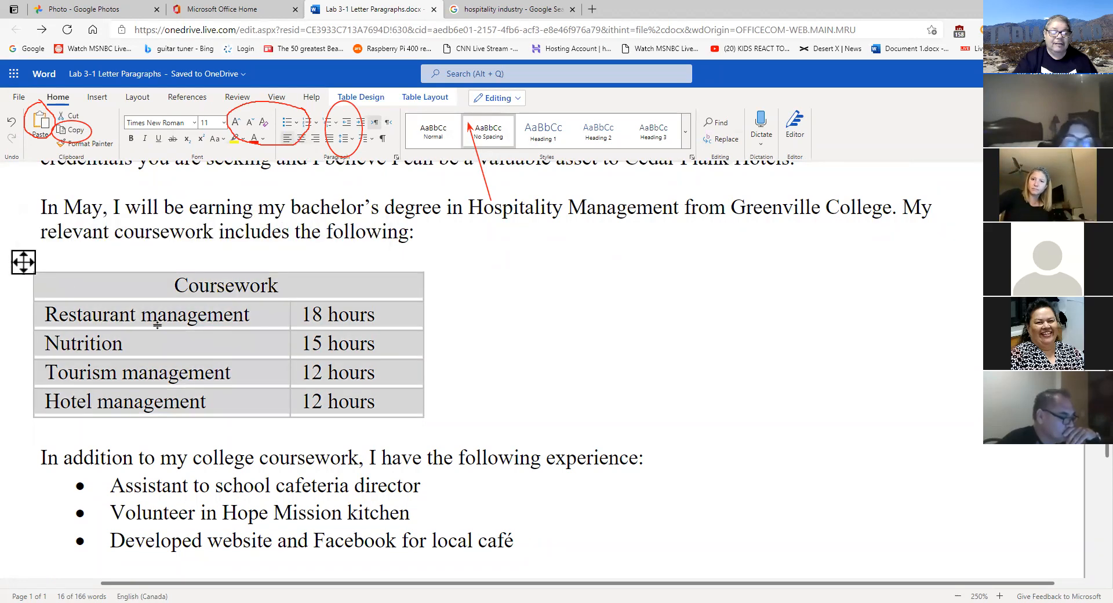
left_click(301, 139)
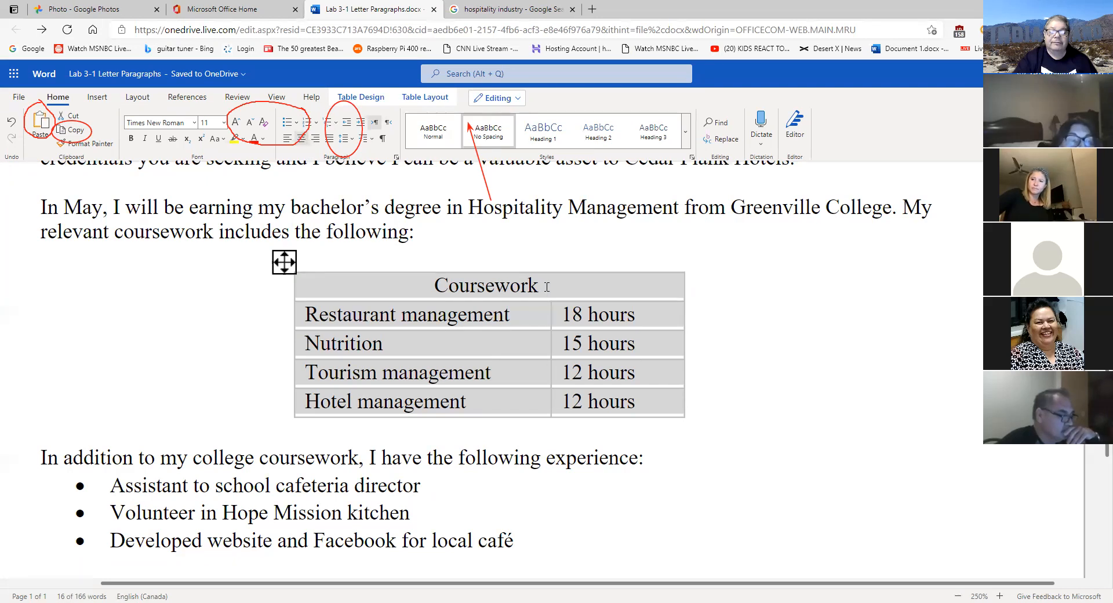
left_click(286, 265)
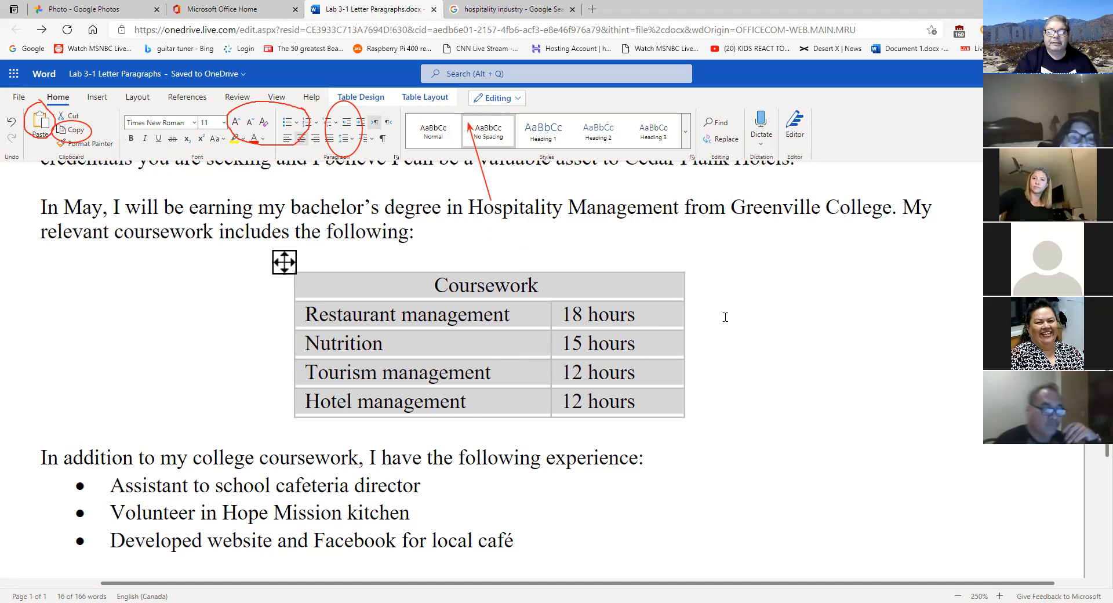
- Deselect the table and zoom out to view the whole letter
left_click(820, 427)
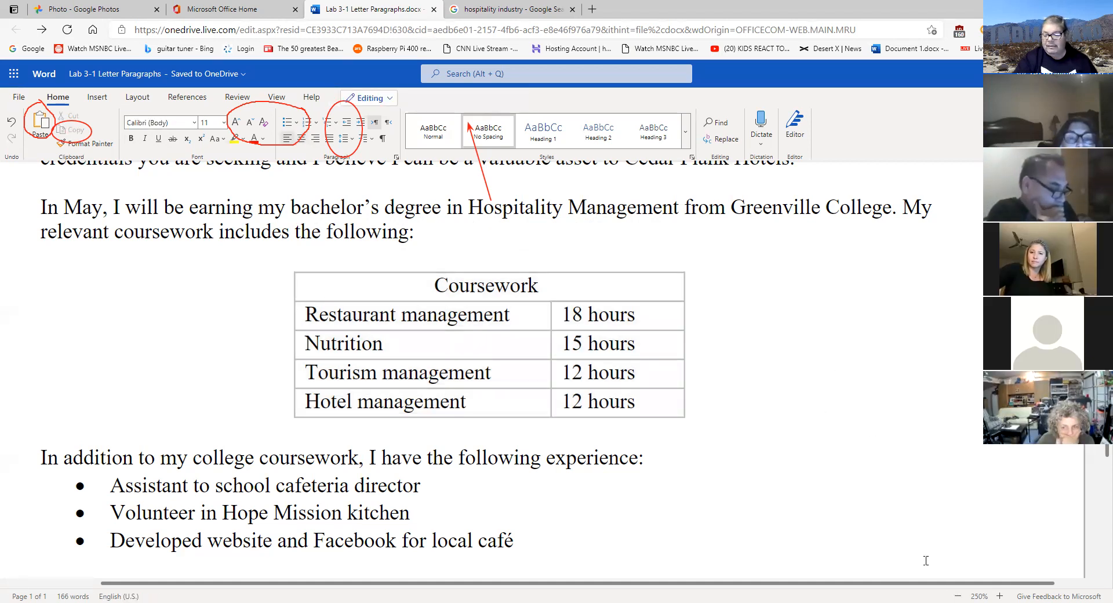
left_click(957, 595)
left_click(958, 595)
left_click(958, 595)
left_click(957, 595)
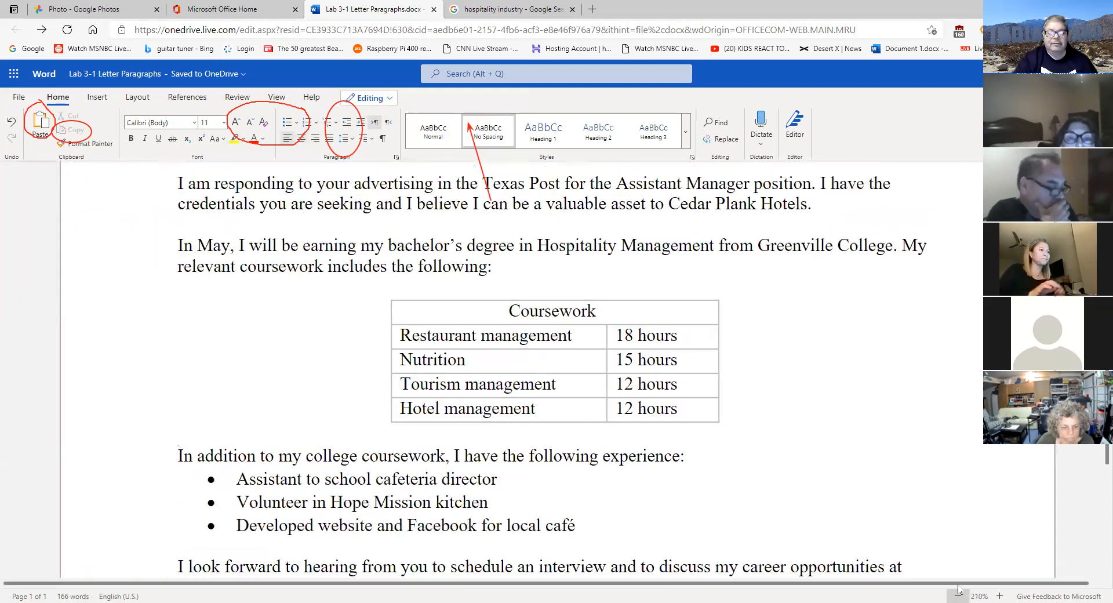
left_click(958, 596)
left_click(958, 595)
left_click(958, 595)
left_click(958, 596)
left_click(957, 595)
left_click(957, 595)
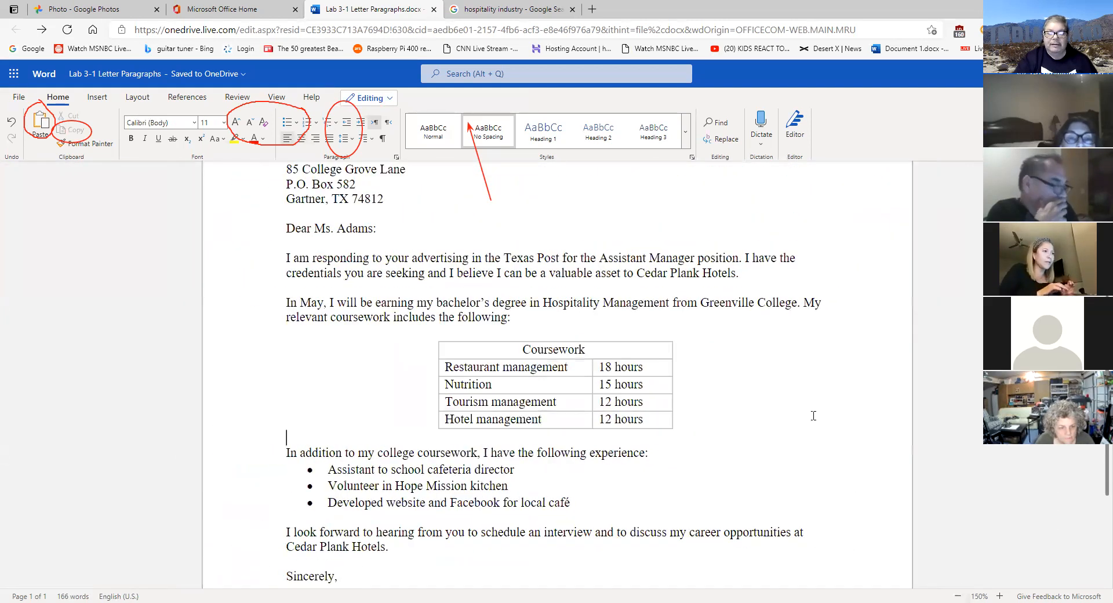
scroll(813, 415, "down", 3)
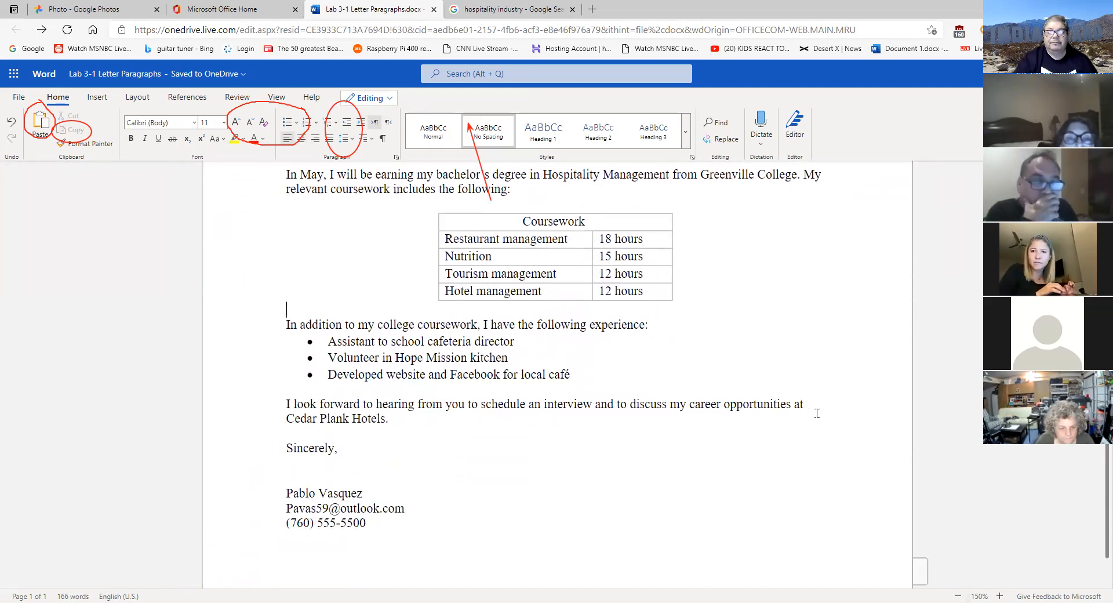
scroll(817, 412, "up", 3)
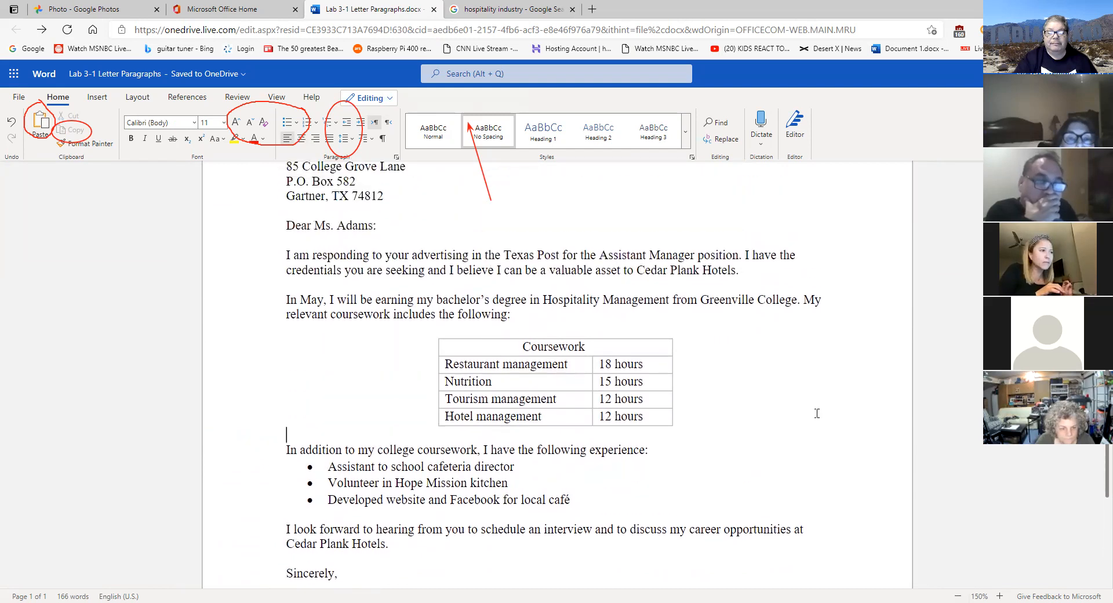
left_click(1000, 595)
left_click(1000, 595)
left_click(999, 595)
left_click(999, 595)
left_click(999, 595)
left_click(1000, 595)
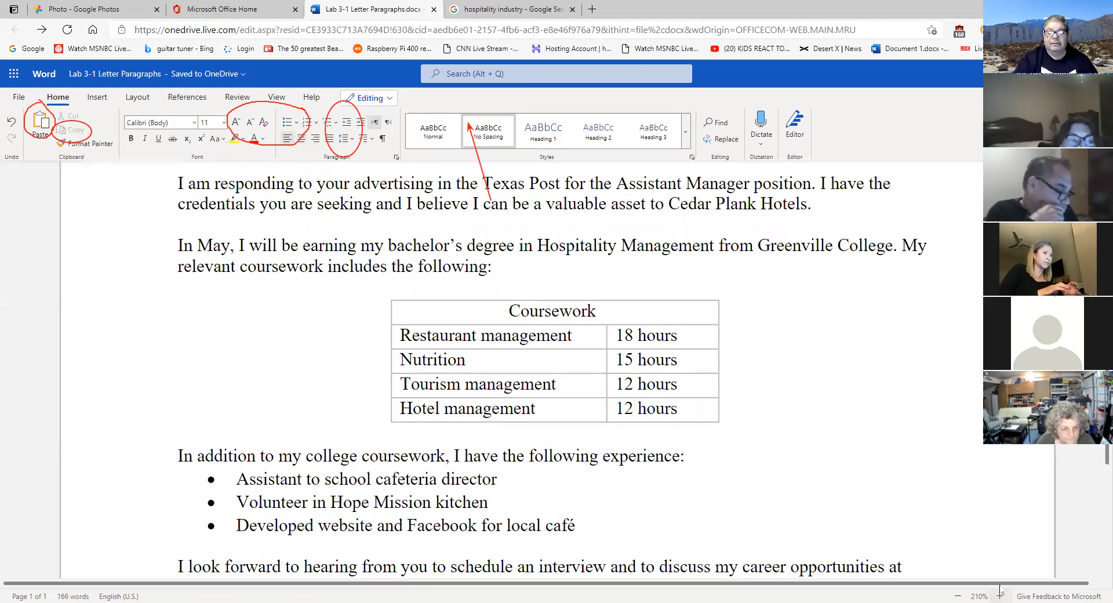
left_click(1000, 595)
left_click(999, 595)
left_click(999, 594)
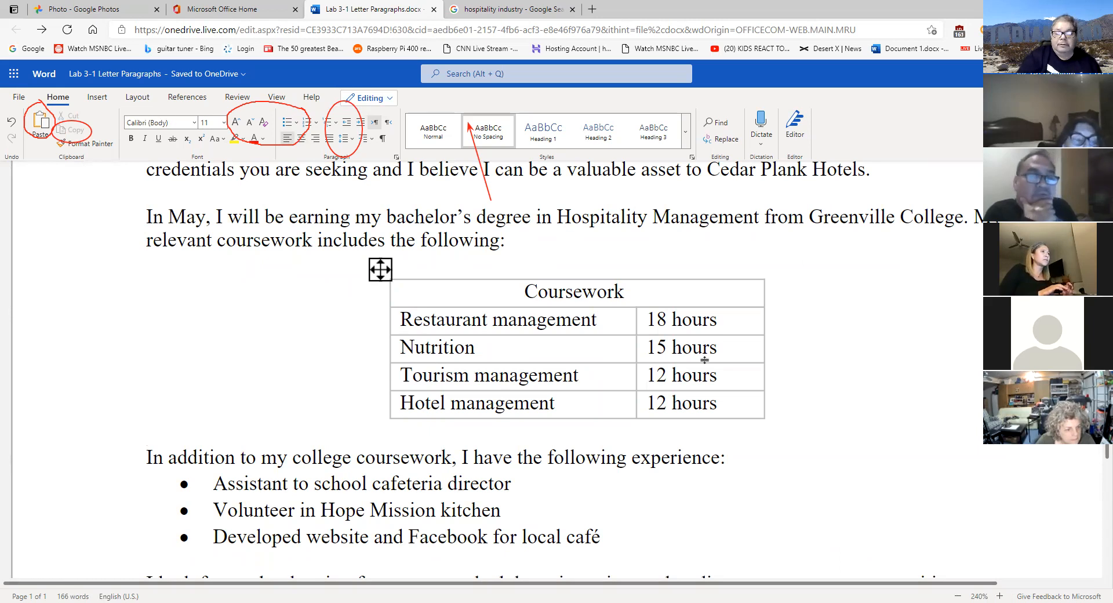
scroll(823, 391, "down", 1)
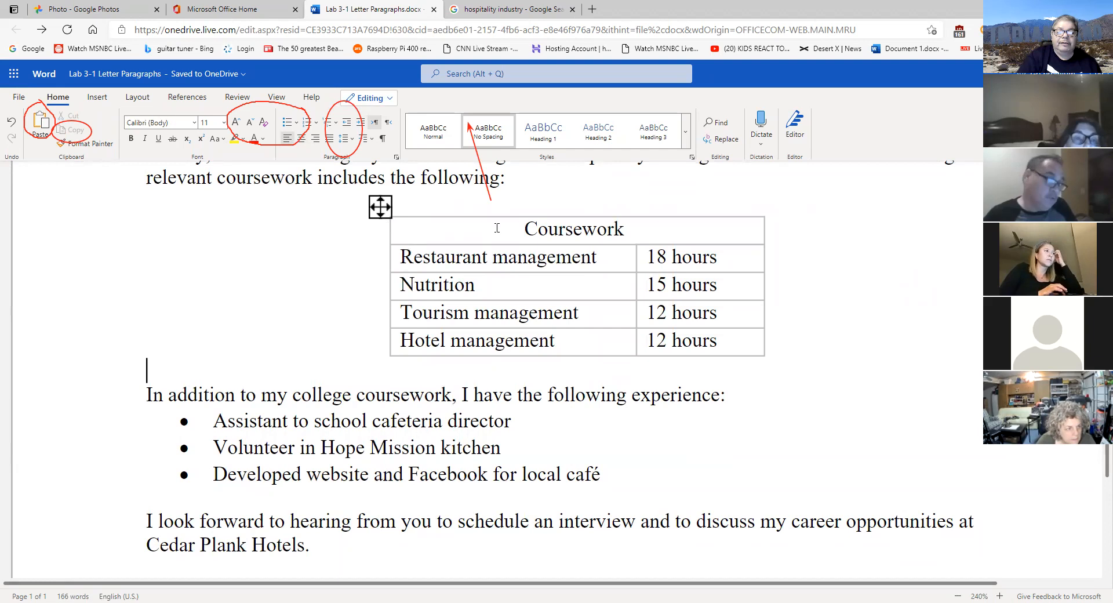
left_click(616, 228)
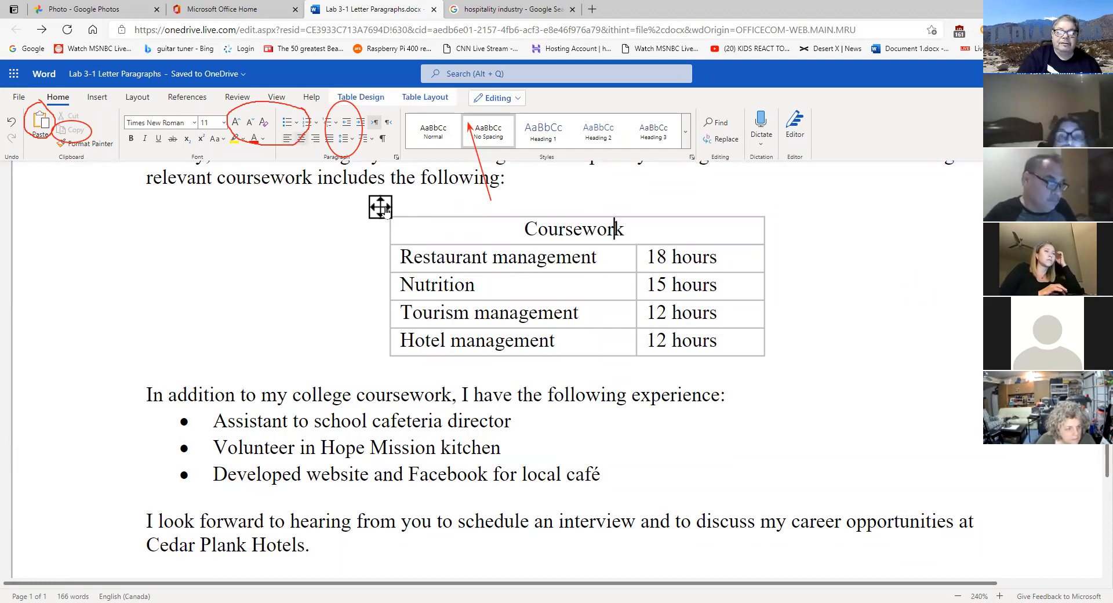
left_click_drag(616, 227, 749, 375)
left_click(783, 407)
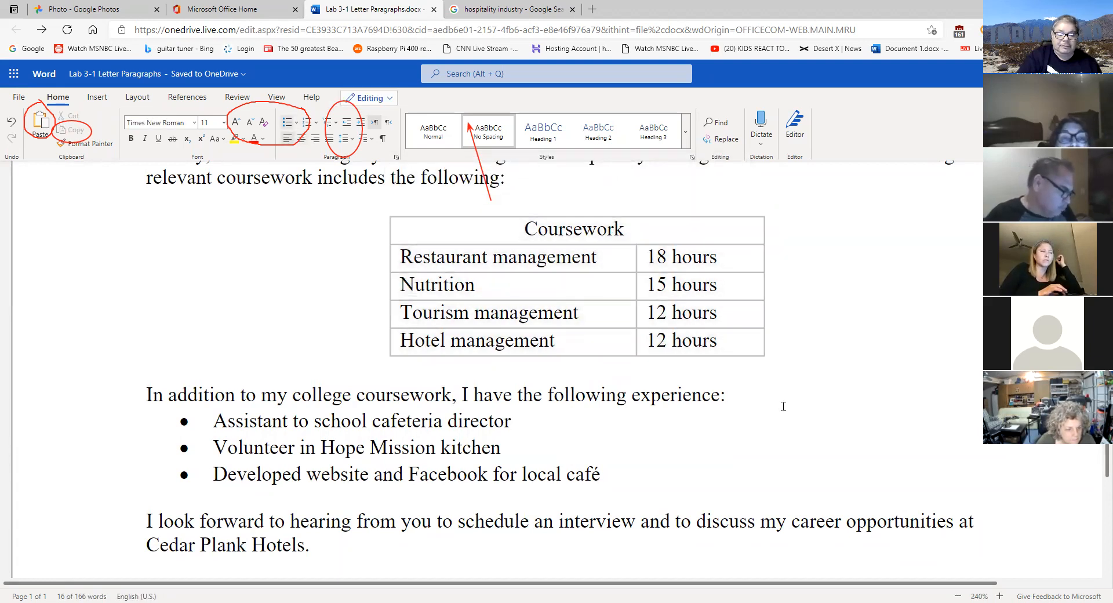
scroll(783, 407, "down", 1)
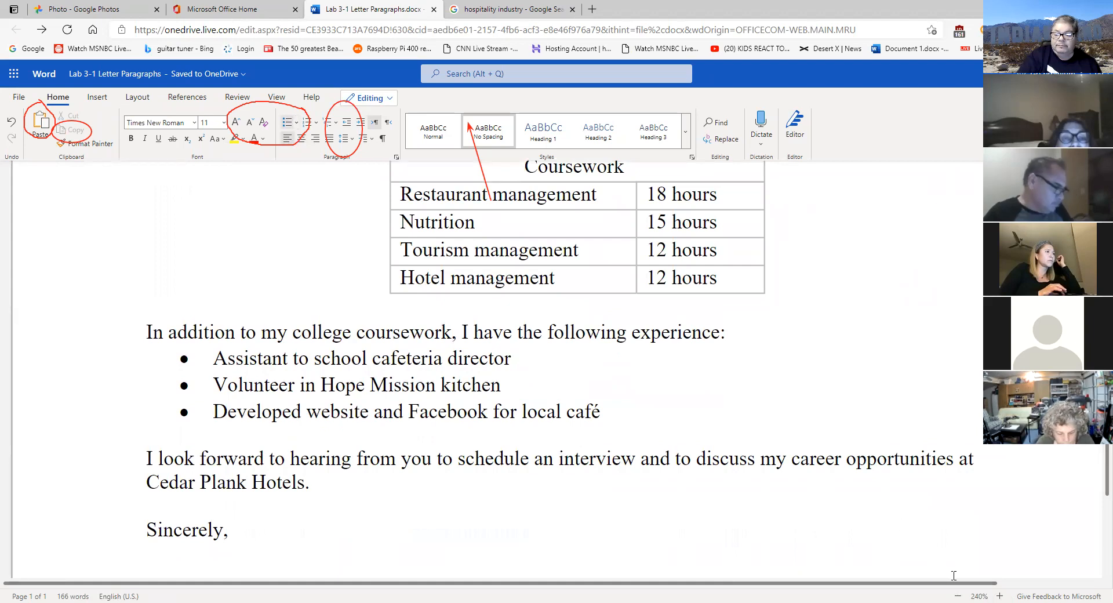
scroll(899, 528, "up", 1)
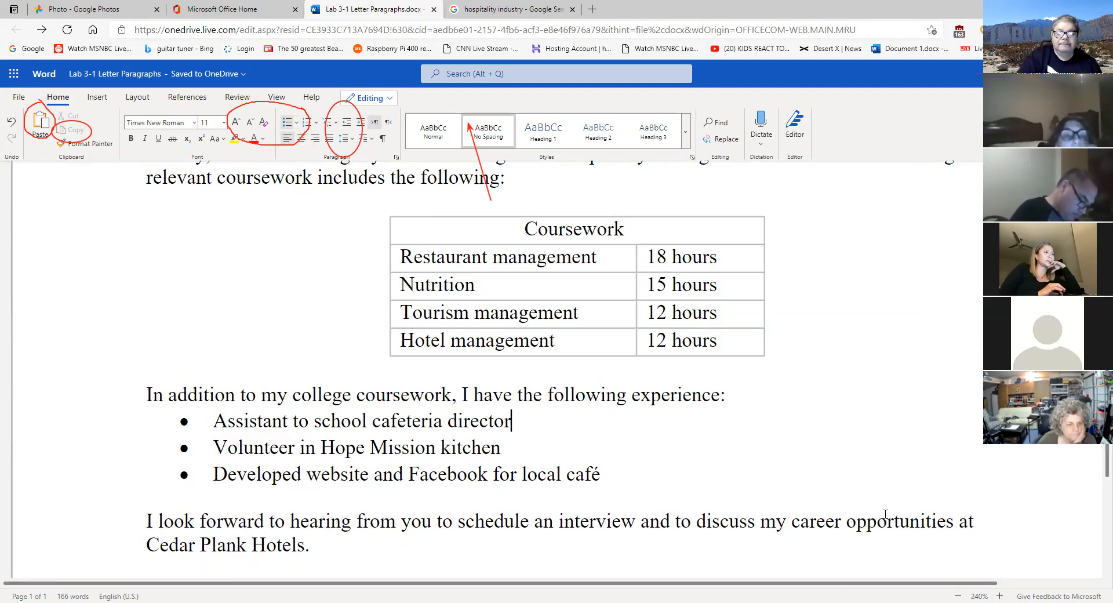
- Delete the trailing space after 'Coursework' in the merged header cell
right_click(597, 234)
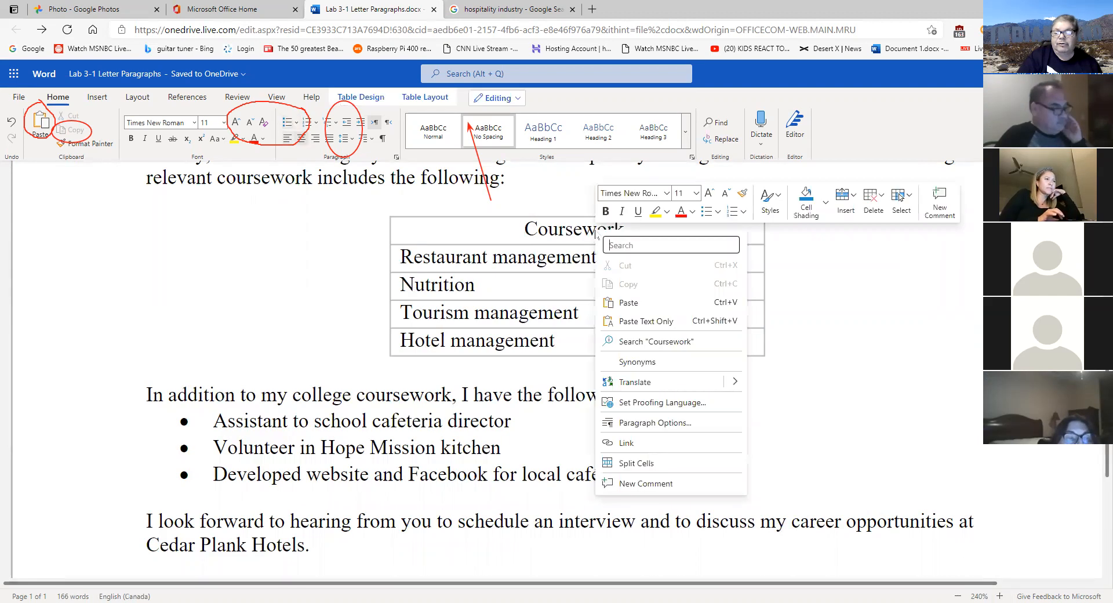
left_click(583, 232)
right_click(582, 227)
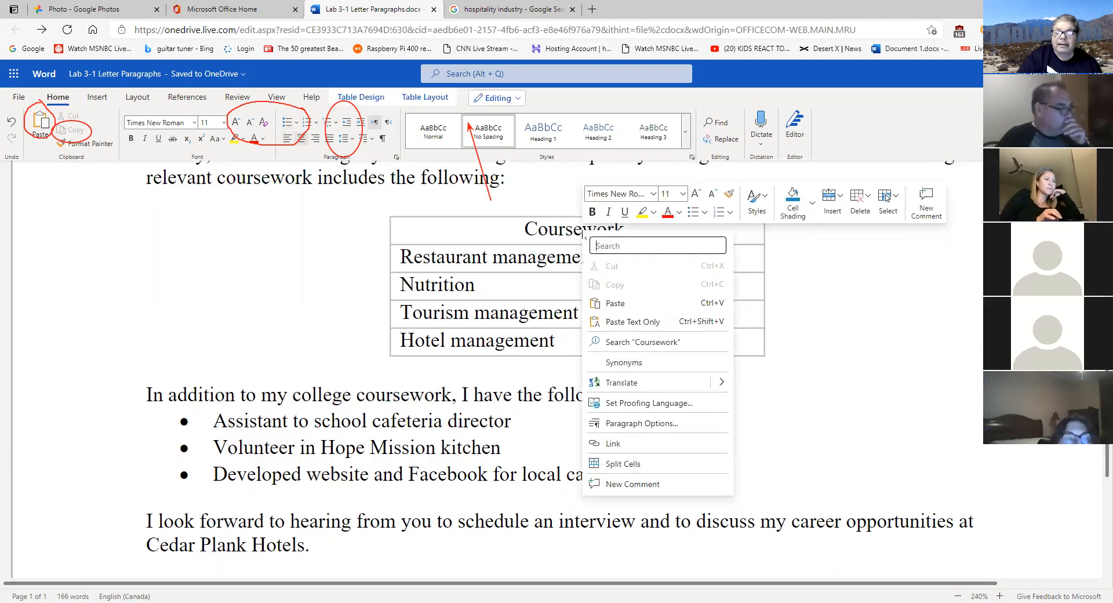
left_click(891, 425)
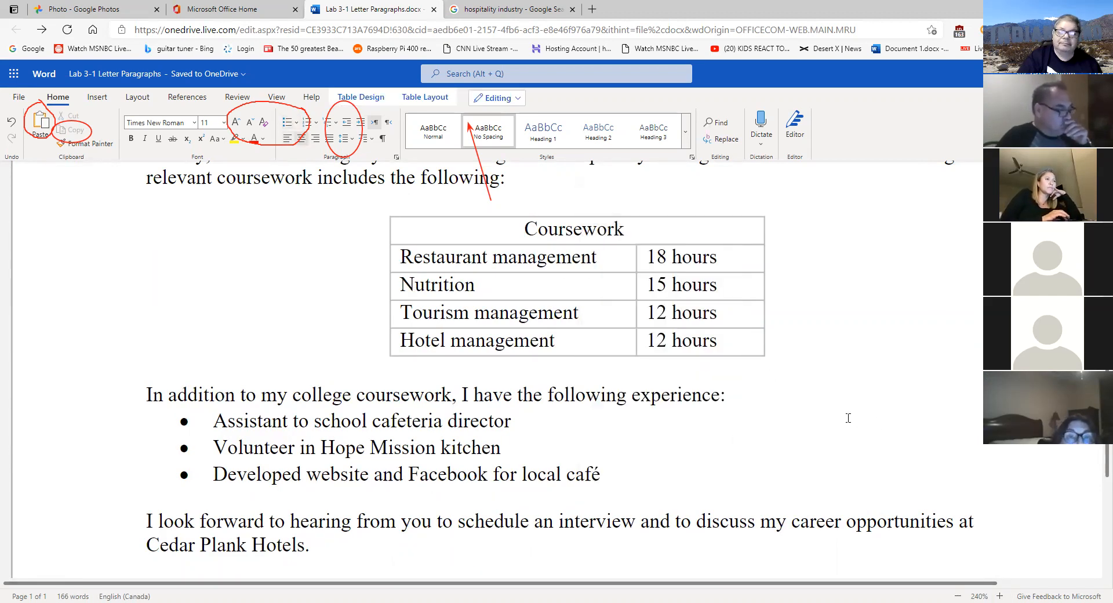
left_click(647, 228)
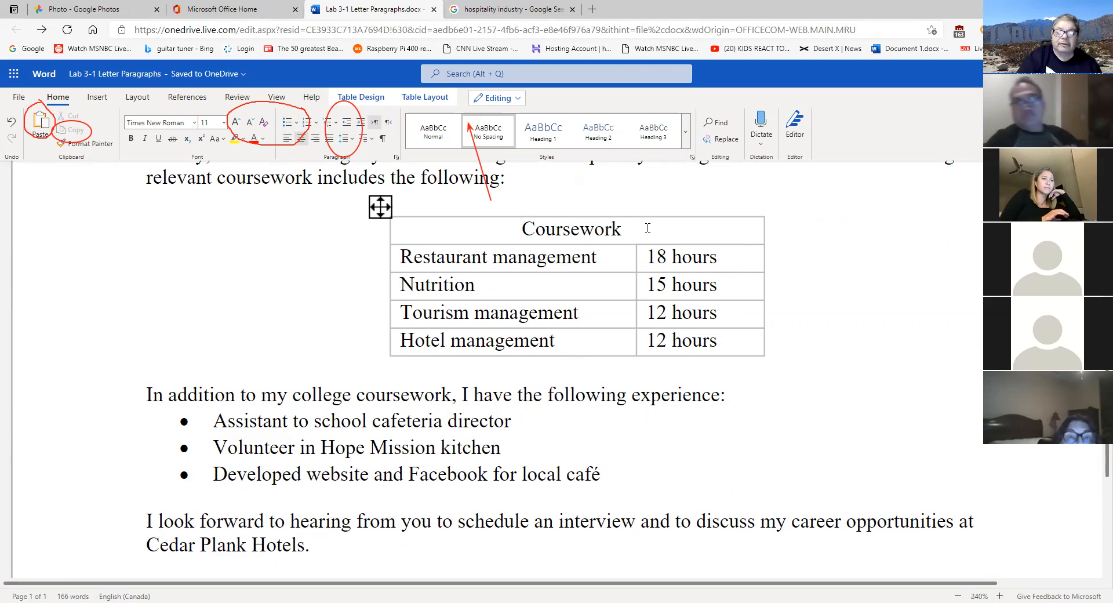
key("BackSpace")
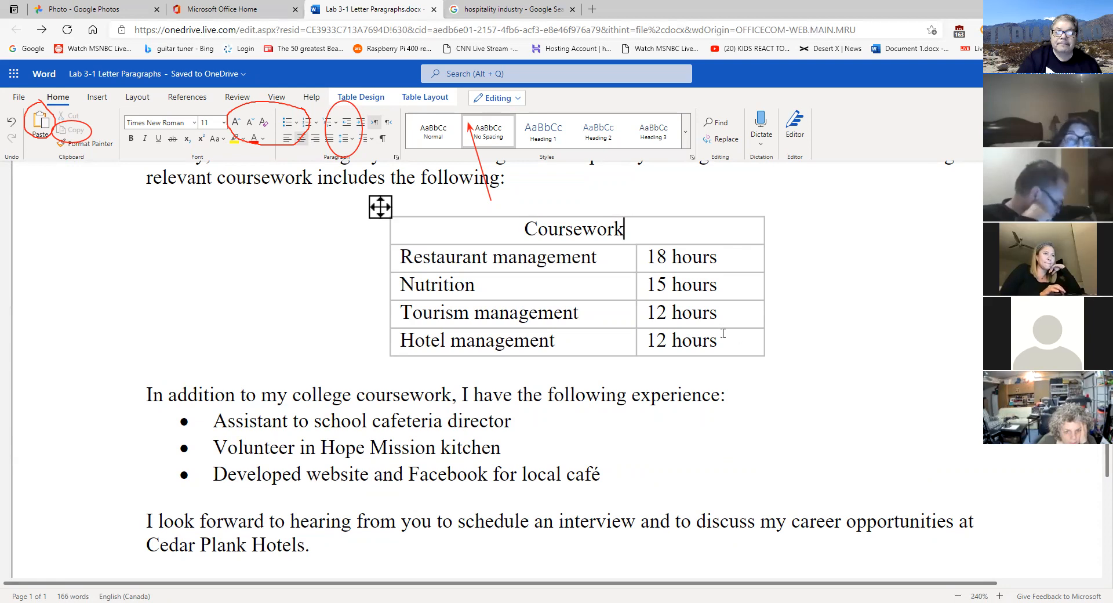
scroll(723, 334, "up", 1)
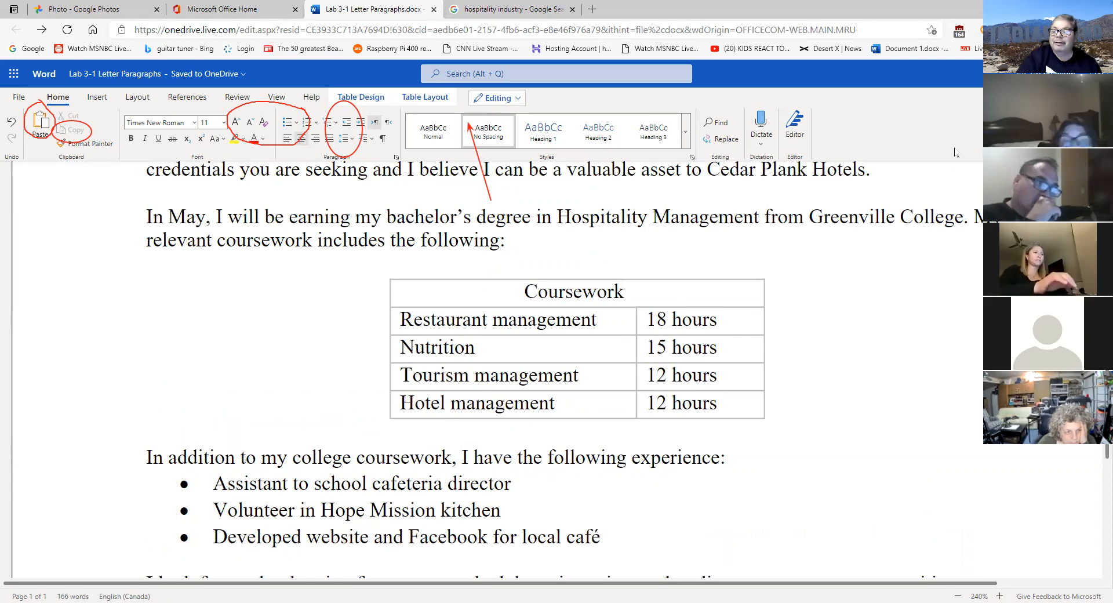
left_click(1097, 153)
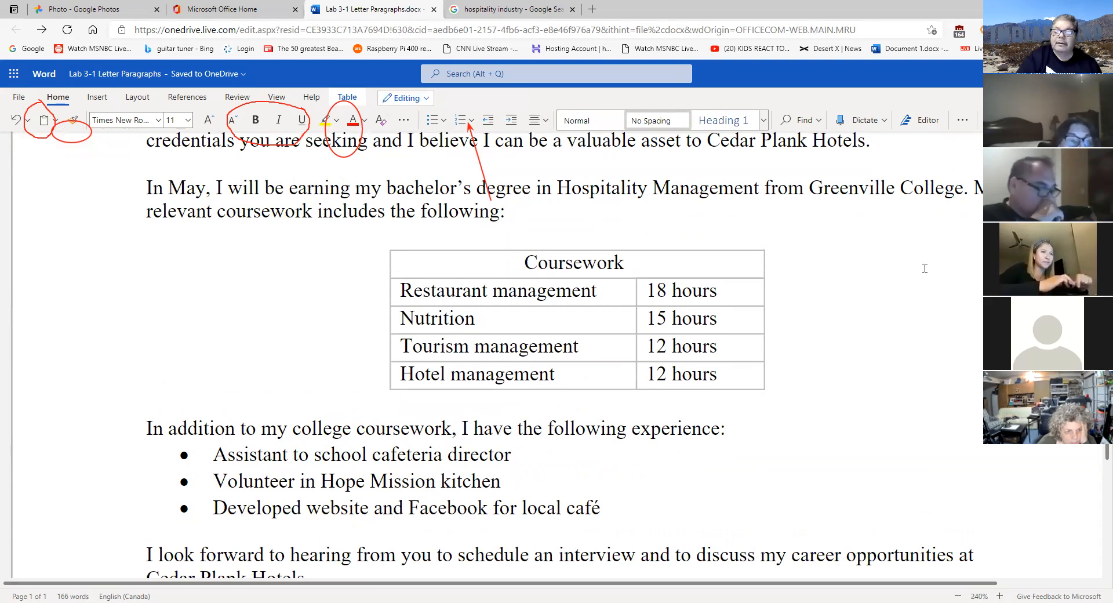
left_click(1097, 124)
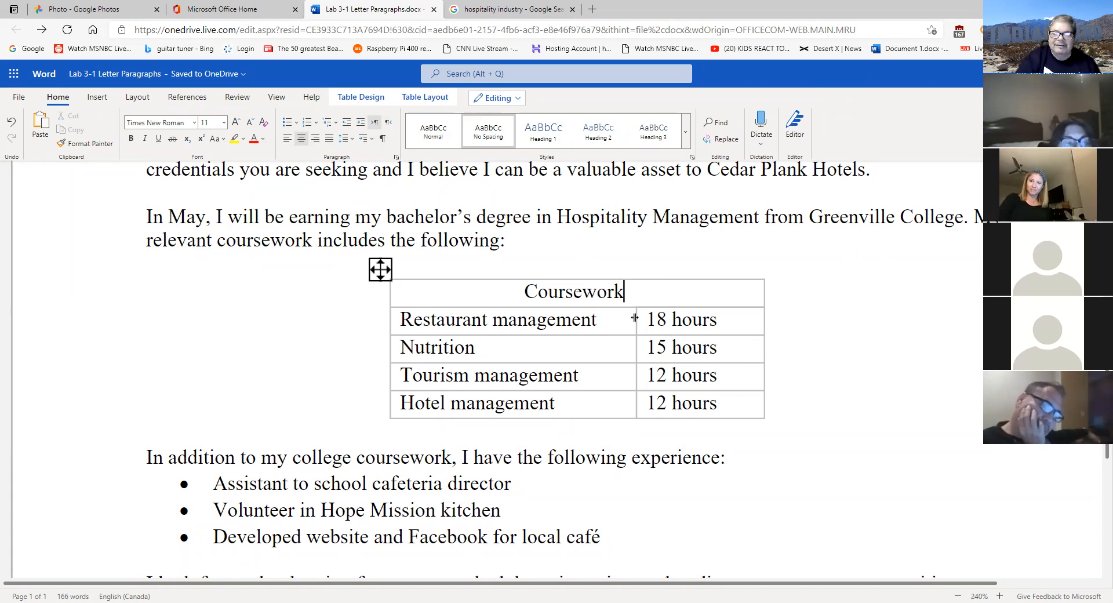
key("Return")
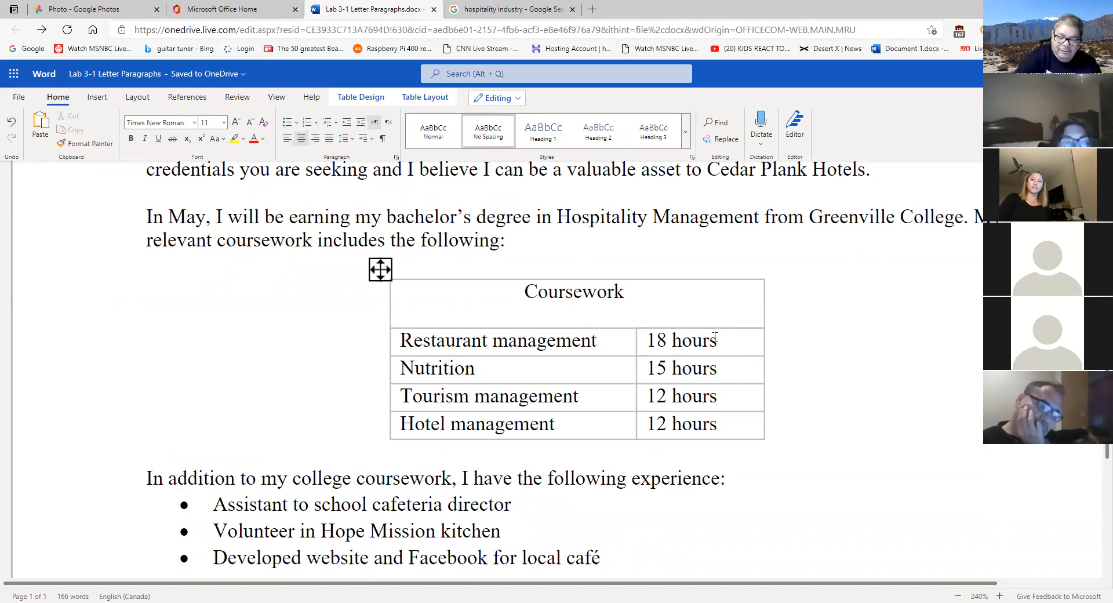
key("BackSpace")
key("Tab")
key("Tab")
key("Tab")
key("Tab")
key("Tab")
key("Tab")
key("Tab")
key("Tab")
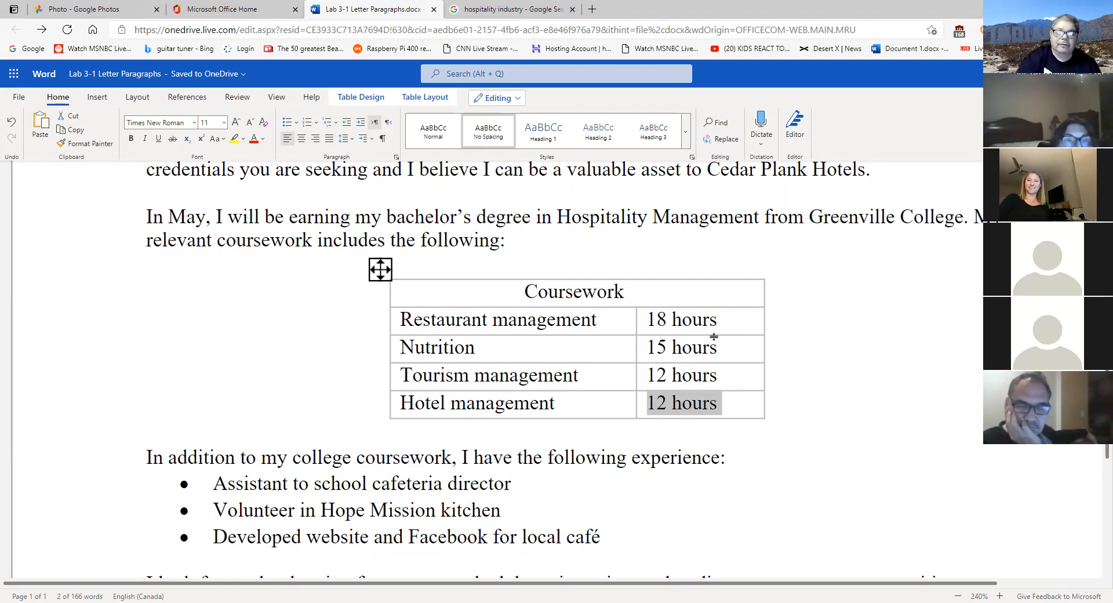
- Select the word 'Coursework' in the header and show the Table Layout tools
left_click(495, 290)
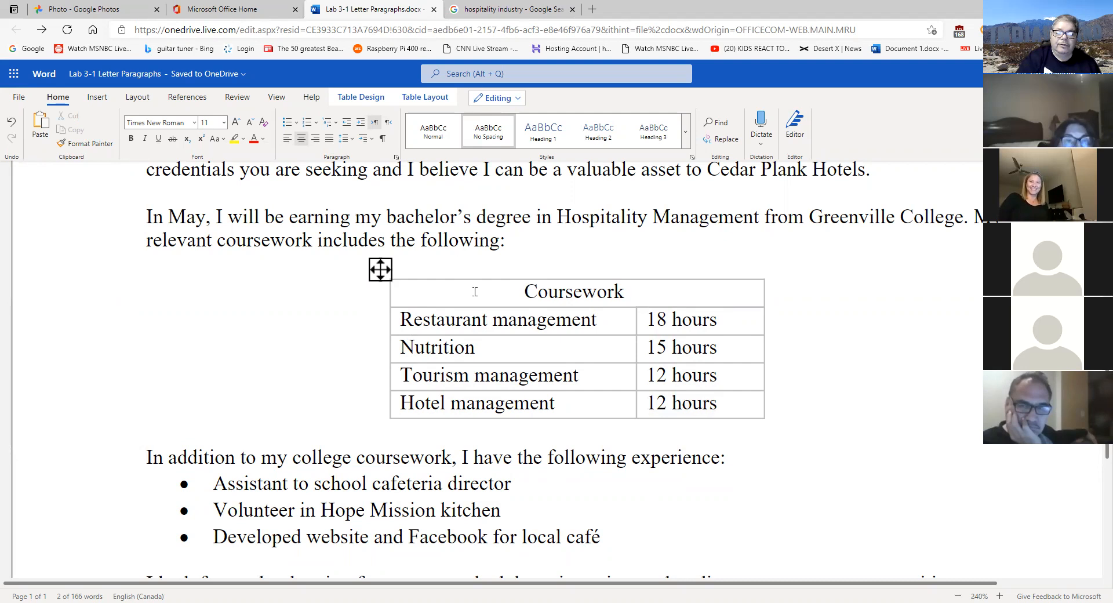
left_click_drag(673, 295, 474, 293)
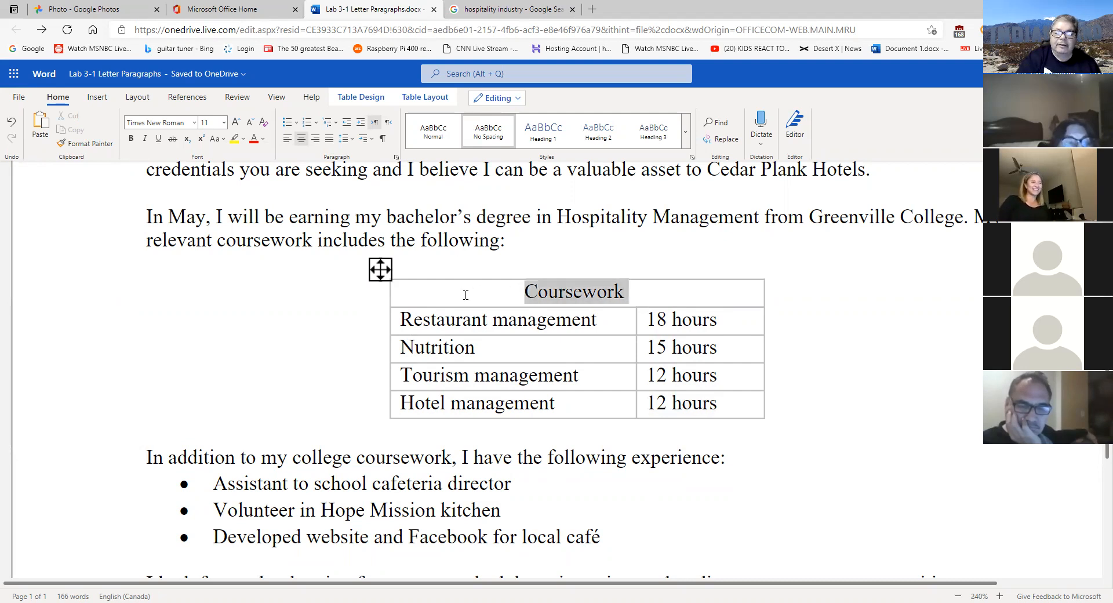
left_click(425, 99)
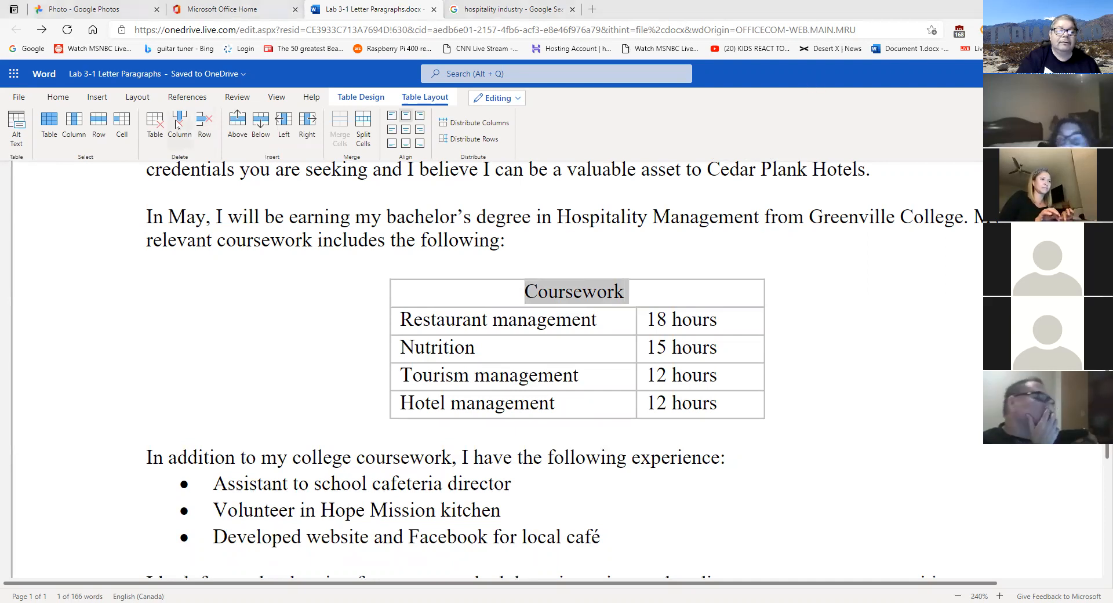
mouse_move(165, 150)
left_mouse_down()
mouse_move(239, 108)
mouse_move(185, 84)
mouse_move(144, 122)
mouse_move(175, 144)
left_mouse_up()
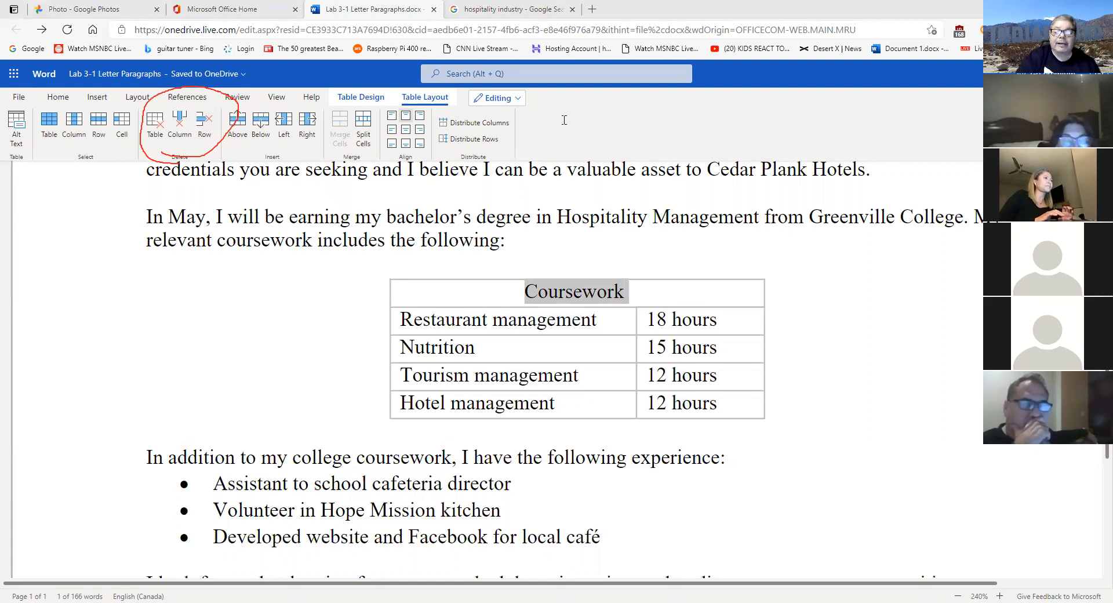
right_click(661, 291)
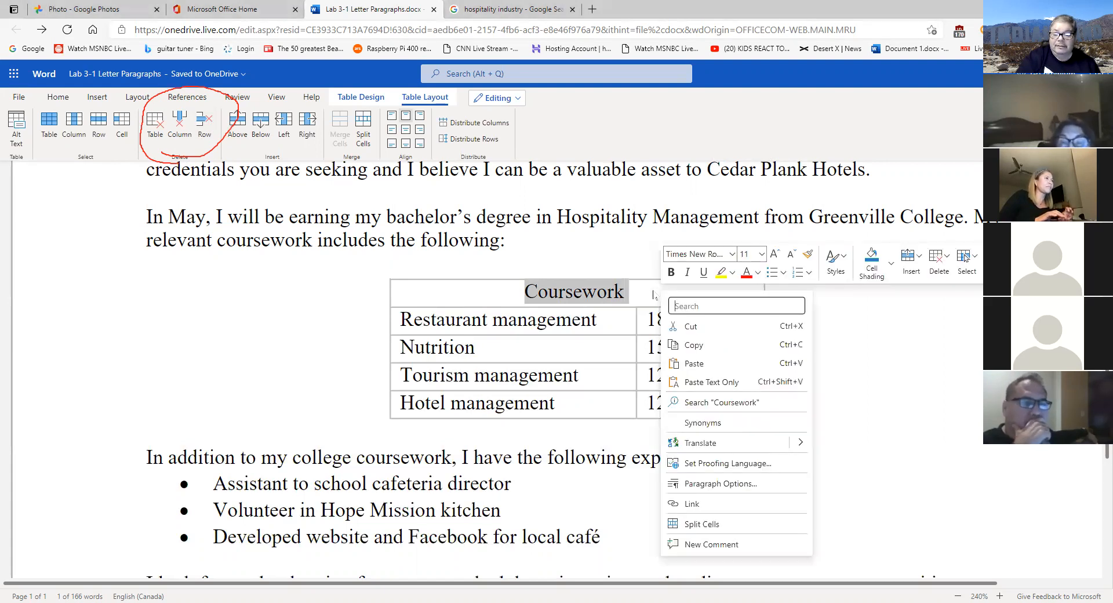
key("Escape")
left_click(618, 327)
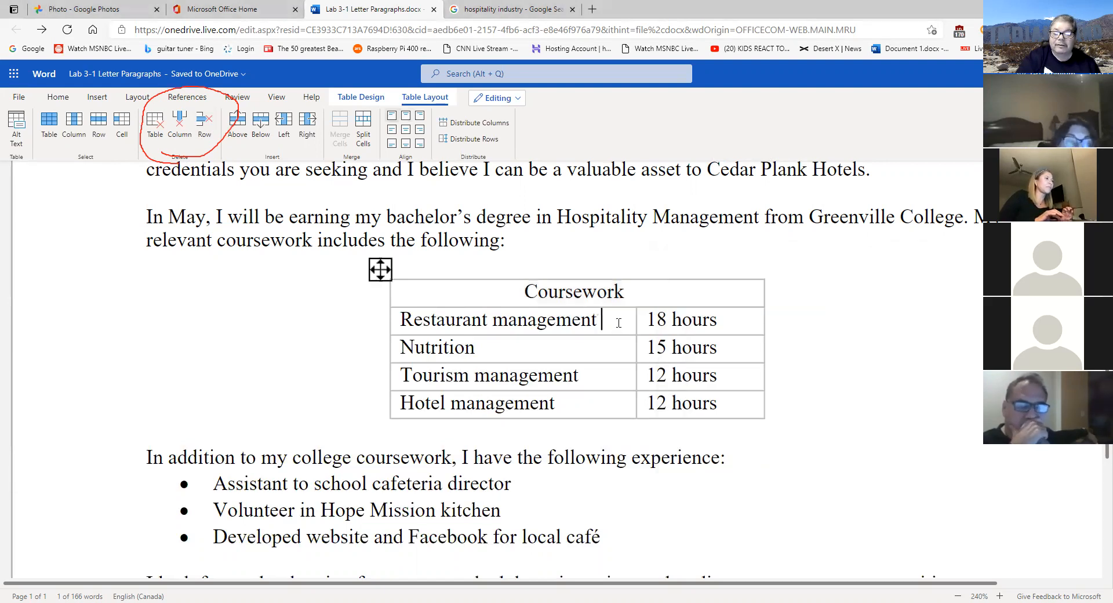
right_click(618, 328)
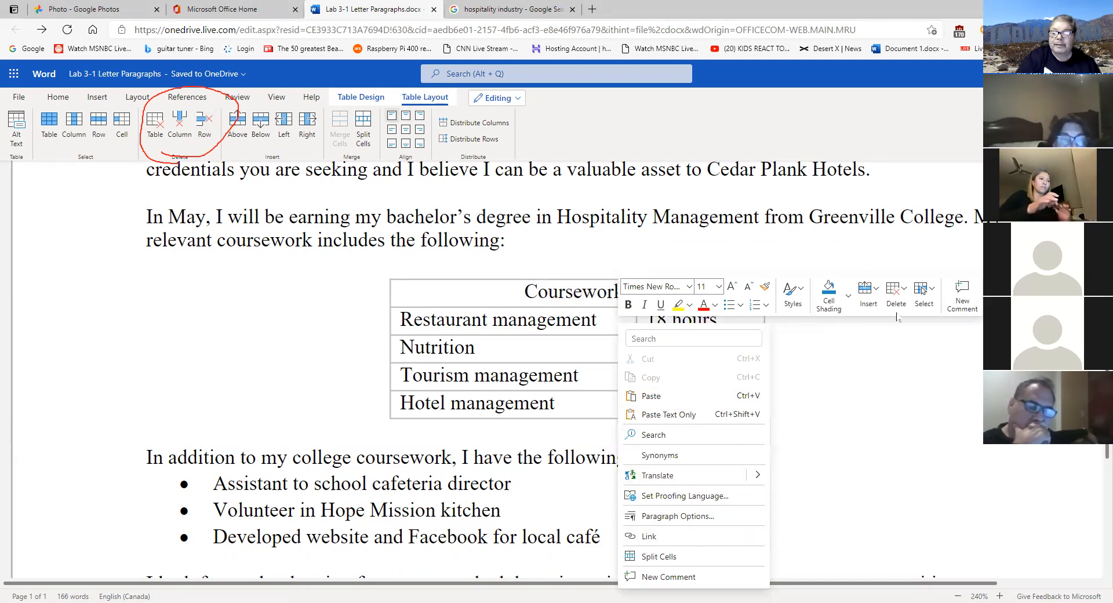
left_click(906, 295)
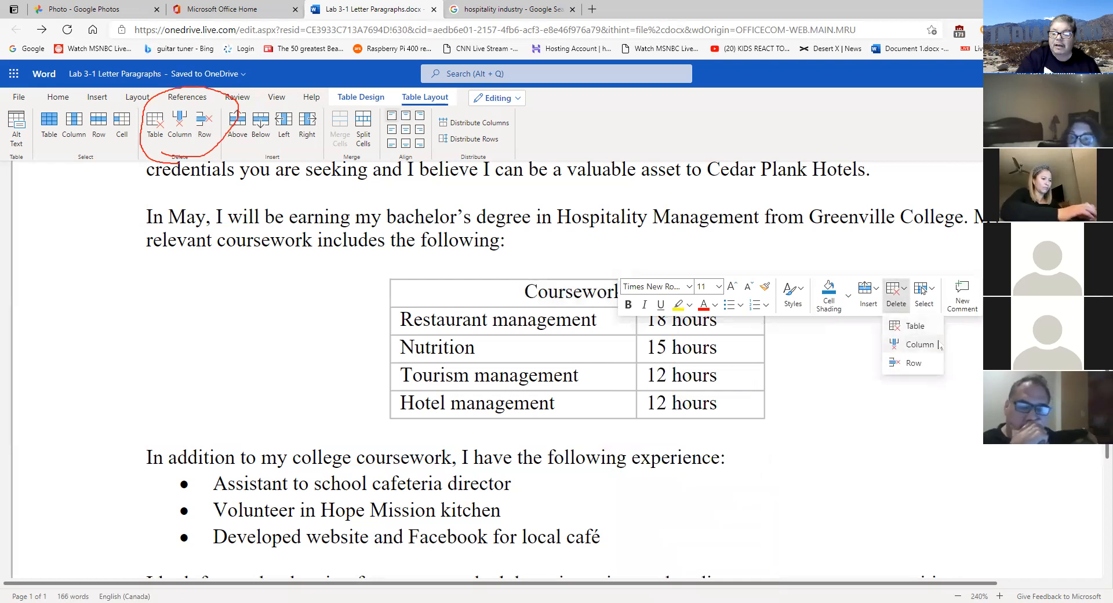
left_click(825, 434)
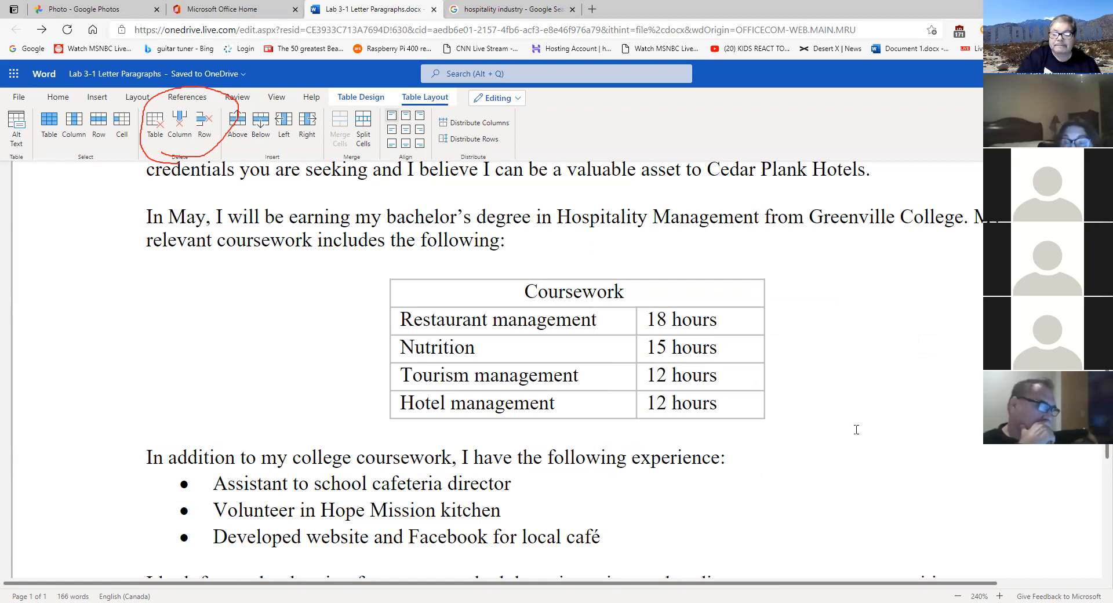
left_click(959, 594)
left_click(959, 594)
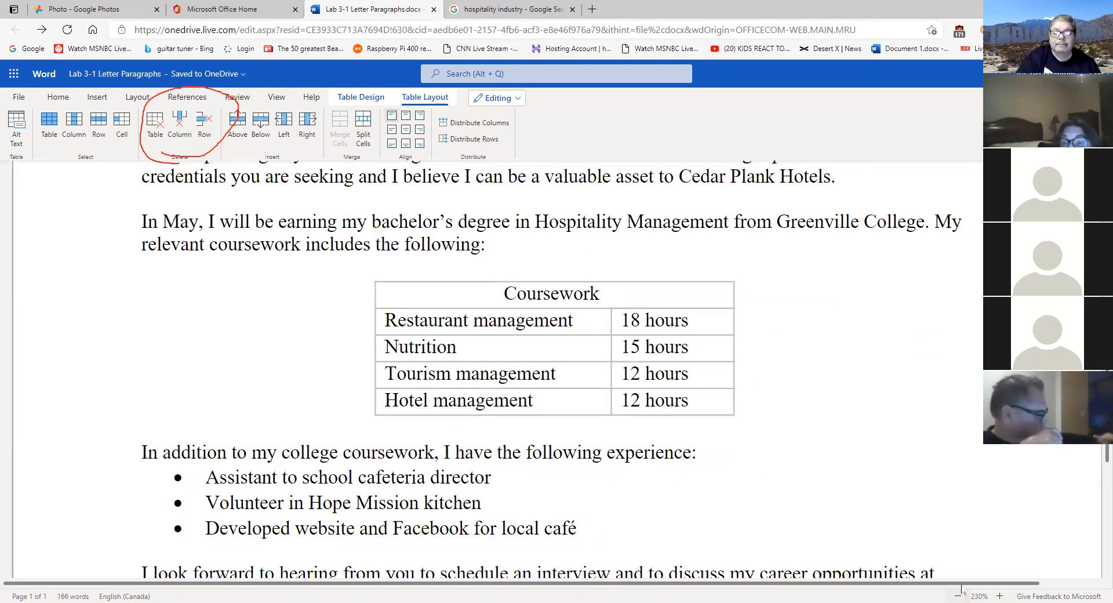
left_click(959, 594)
left_click(959, 594)
left_click(959, 594)
left_click(959, 594)
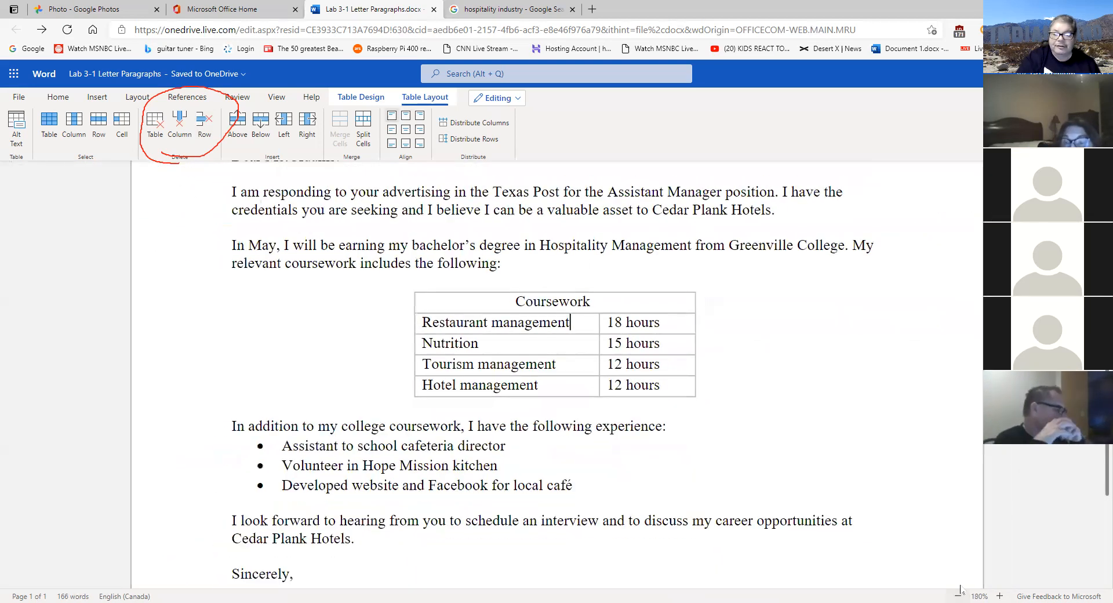
left_click(960, 595)
left_click(960, 594)
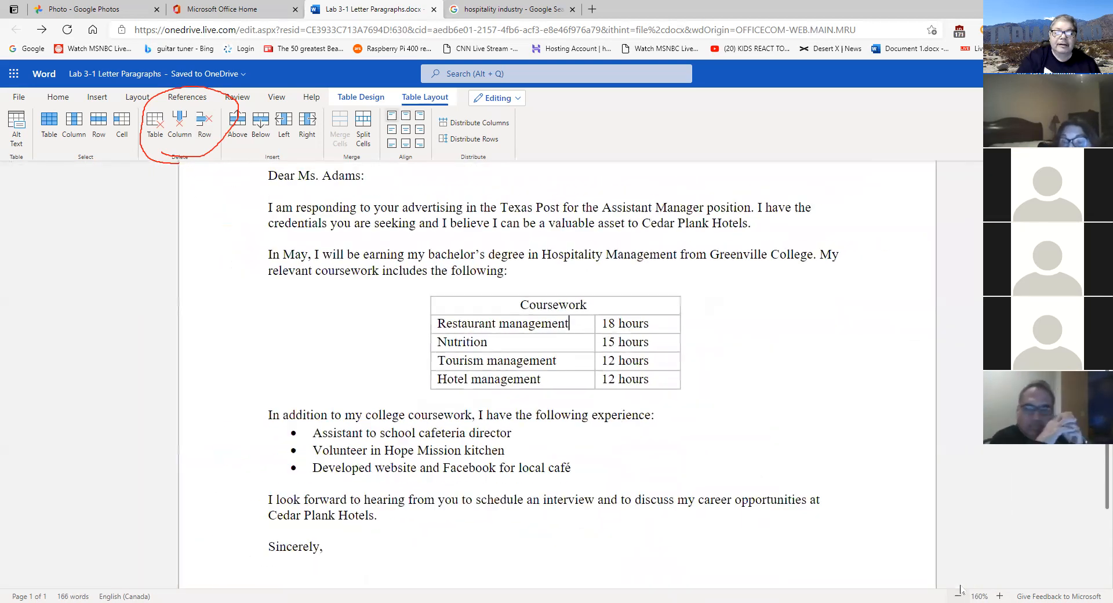
left_click(602, 303)
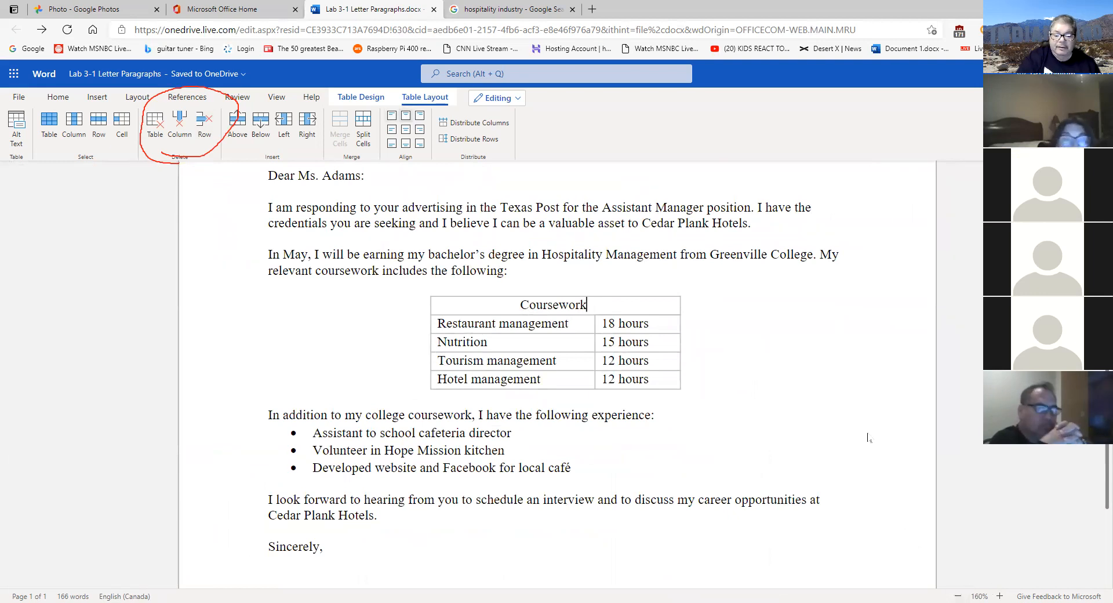
left_click(959, 594)
left_click(960, 594)
left_click(959, 594)
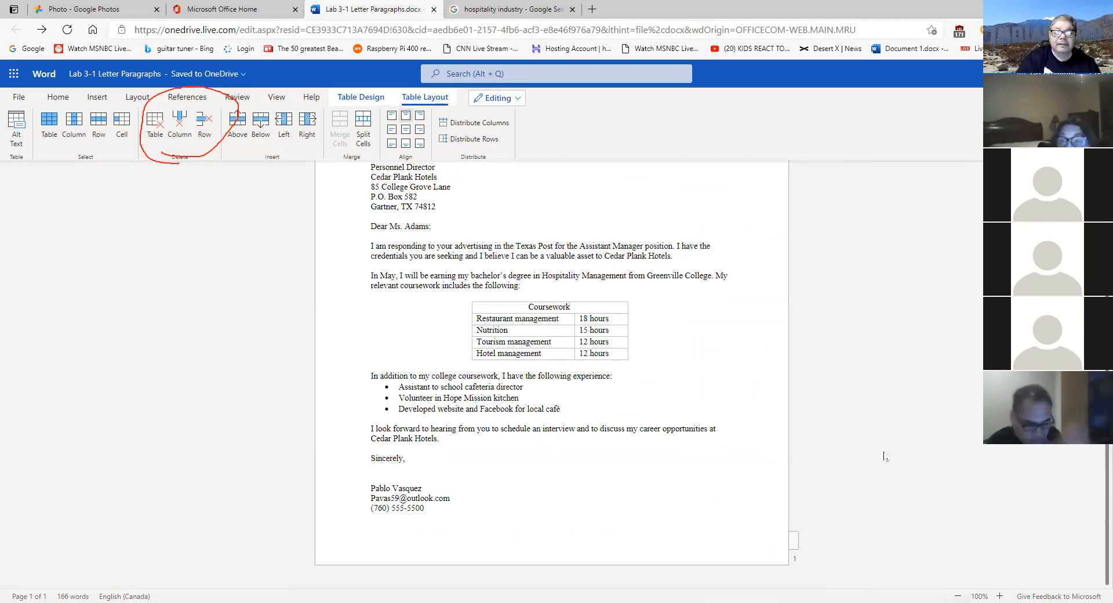
left_click(962, 591)
left_click(962, 592)
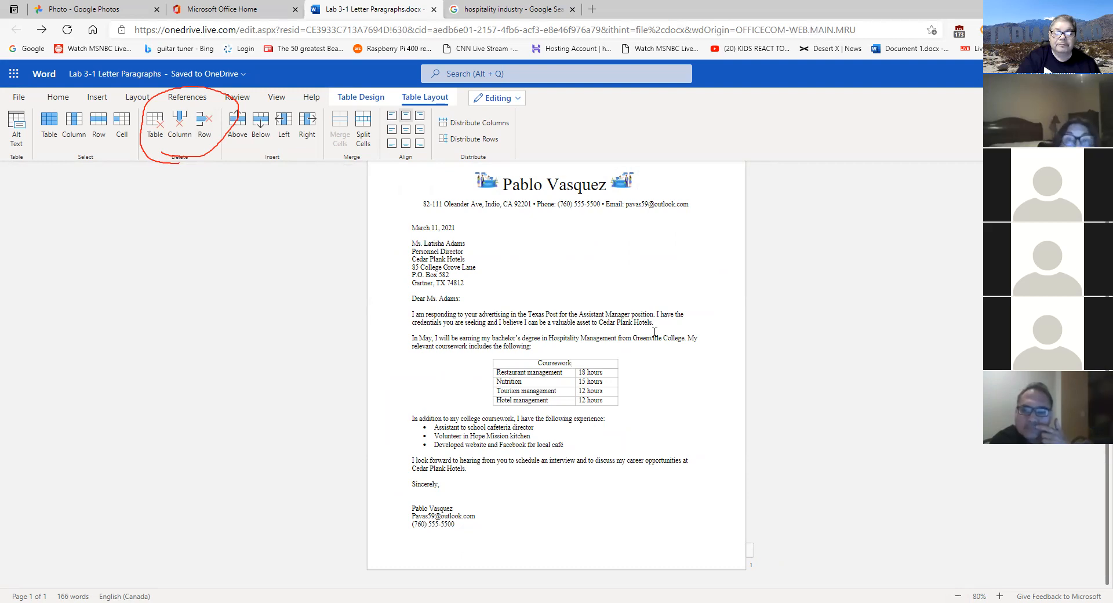
left_click(1000, 594)
left_click(1000, 594)
left_click(1000, 594)
left_click(1000, 595)
left_click(1001, 595)
left_click(1001, 595)
left_click(1000, 595)
left_click(1000, 595)
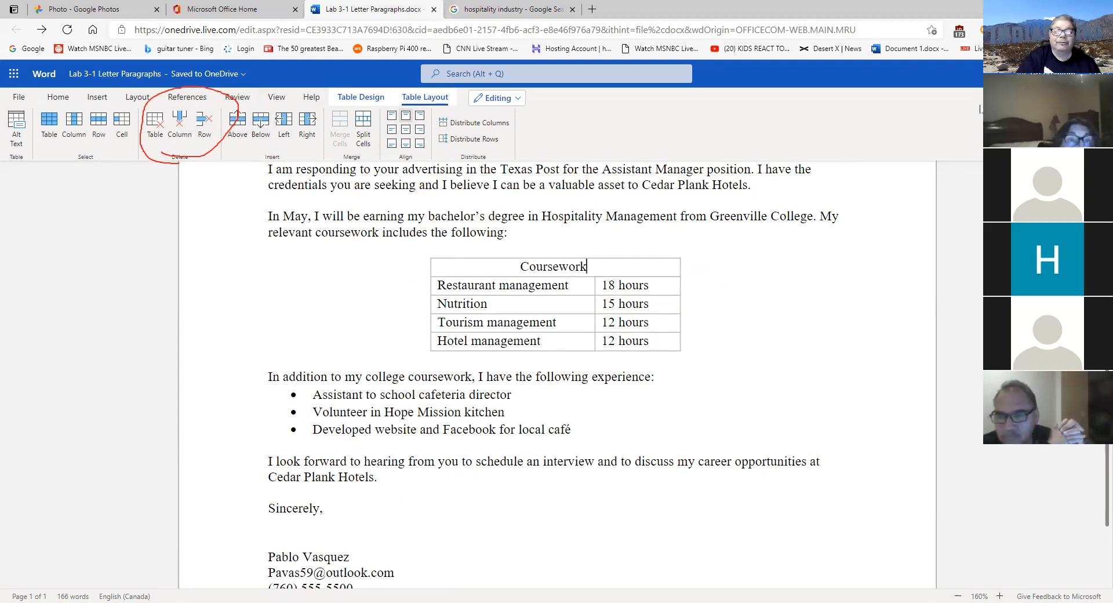
- Open the Share options for the letter as a link
left_click(135, 76)
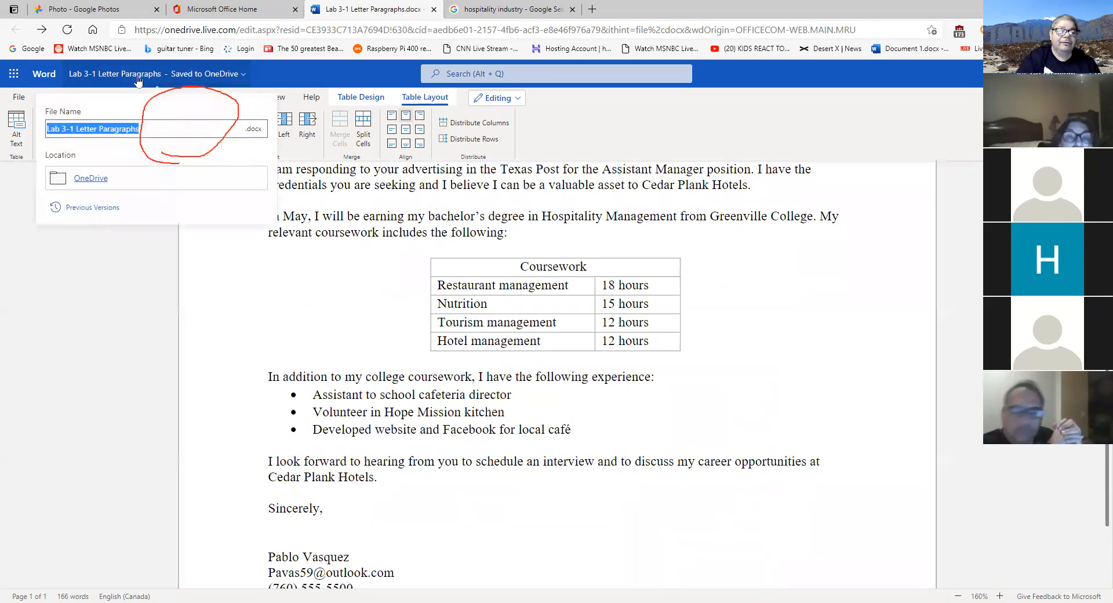
left_click(150, 85)
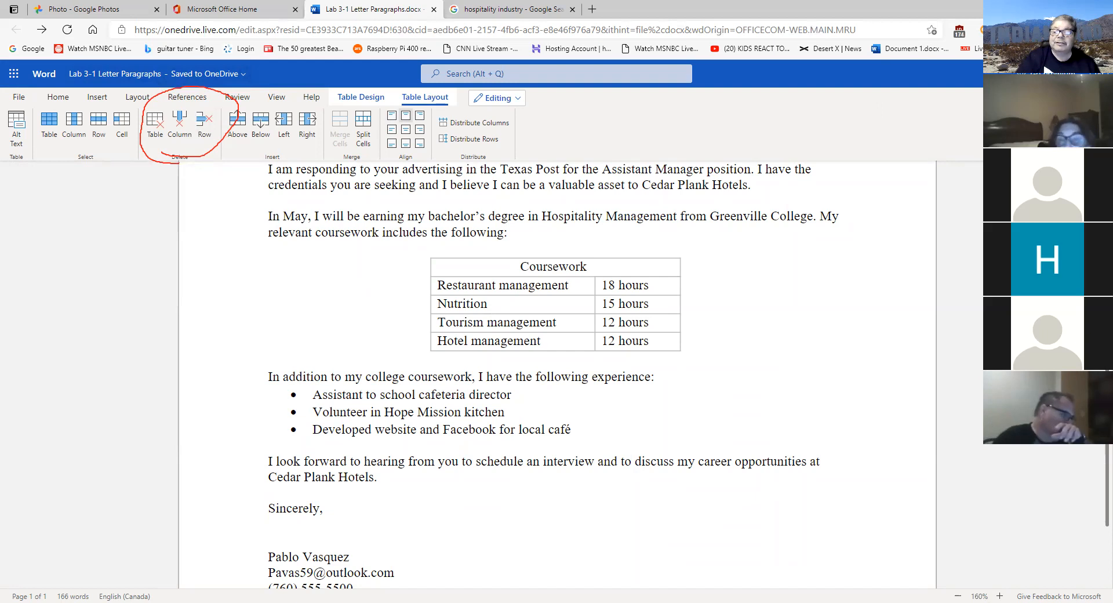
left_click(1002, 97)
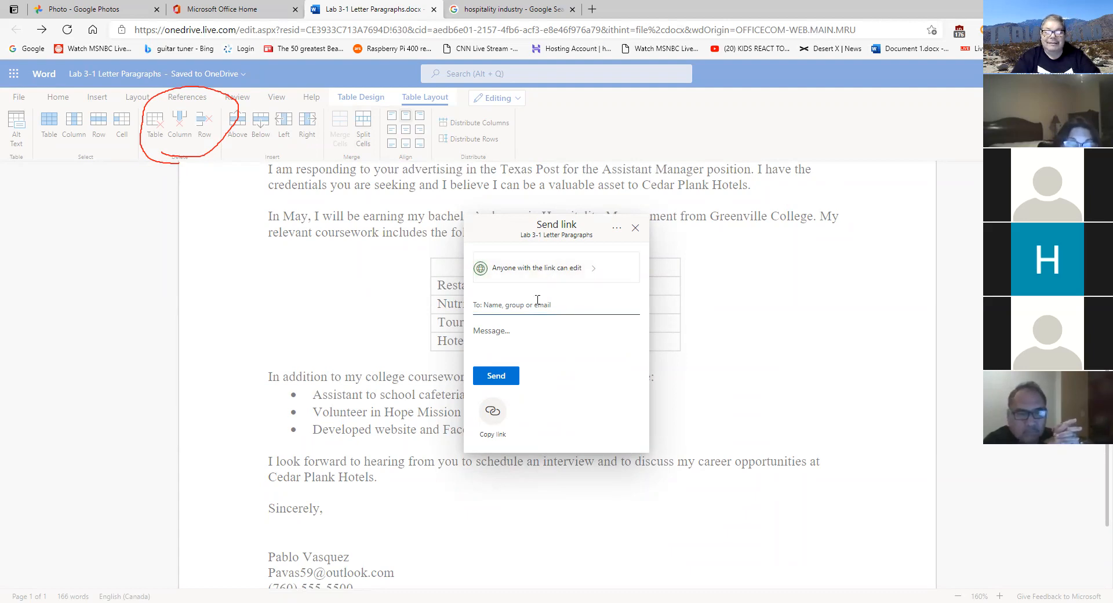
- Enter the recipient's e-mail address in the Send link To field
type("pav")
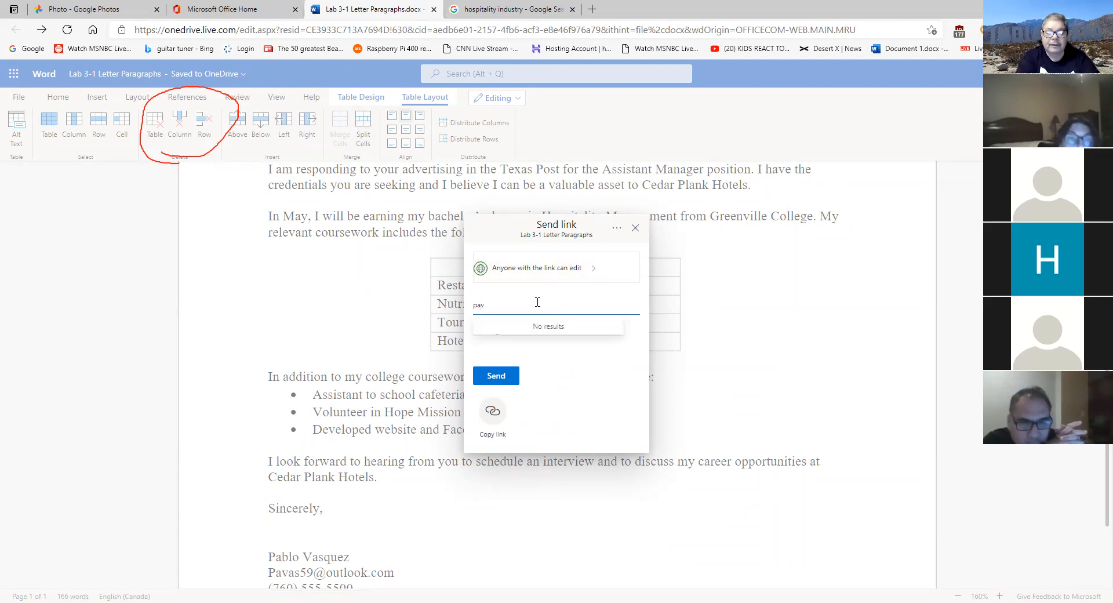
key("BackSpace")
key("BackSpace")
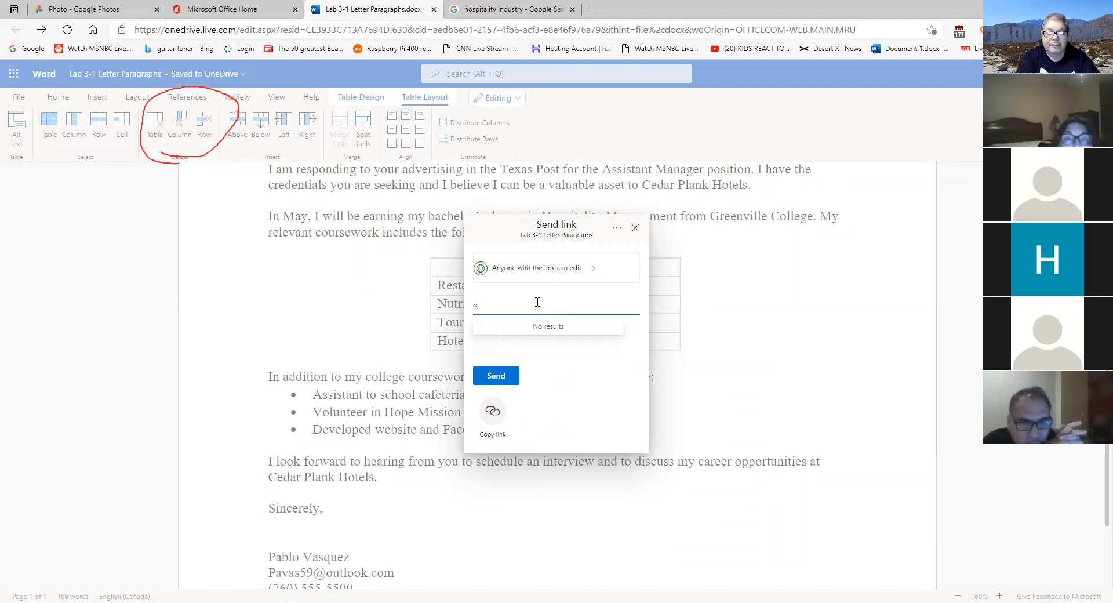
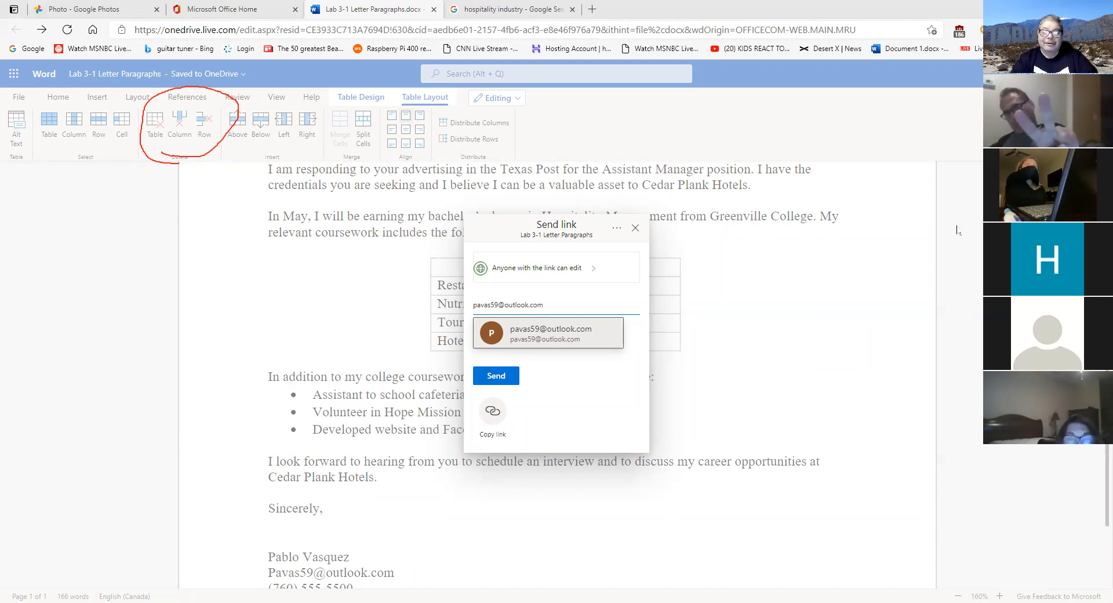
- Close the Send link dialog to return to the cover letter
left_click(636, 229)
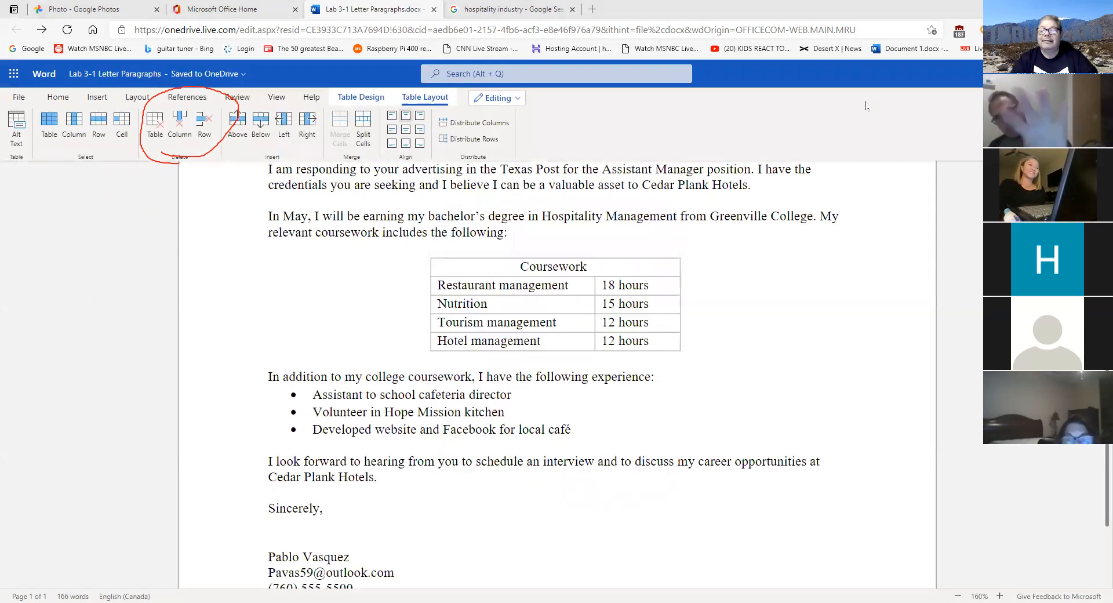